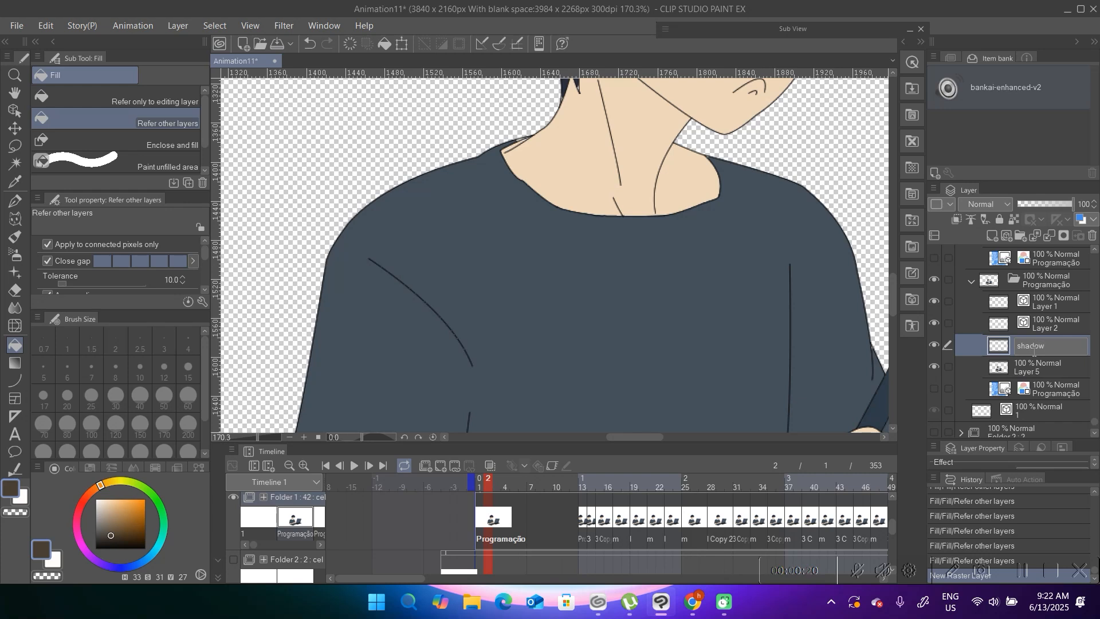
Name the new raster layer shadow and sample the shirt's blue-gray as the drawing color for the Curve tool.
{"action": "key", "text": "Return"}
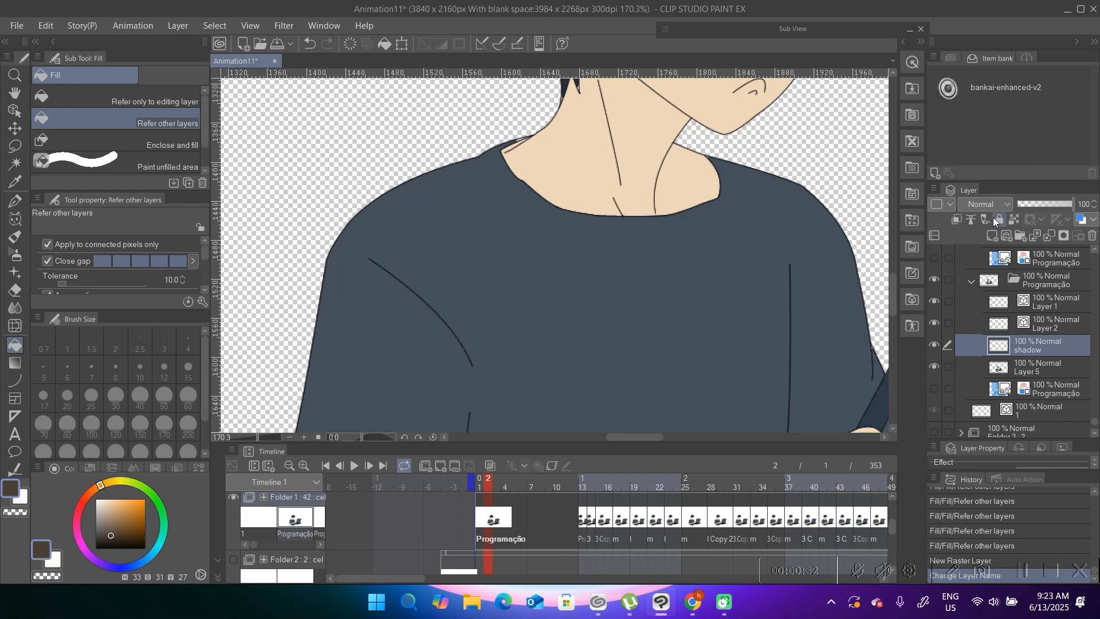
{"action": "left_click", "coordinate": [921, 42]}
{"action": "left_click_drag", "start_coordinate": [611, 260], "coordinate": [574, 263]}
{"action": "left_click_drag", "start_coordinate": [517, 220], "coordinate": [468, 227]}
{"action": "key", "text": "u"}
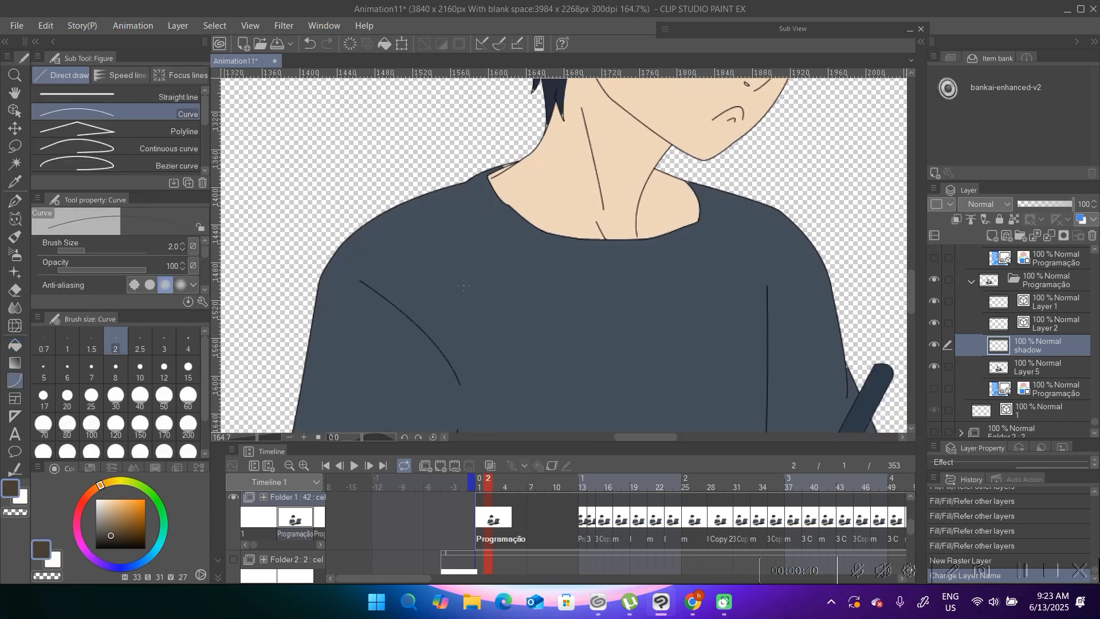
{"action": "key", "text": "i"}
{"action": "left_click", "coordinate": [486, 296]}
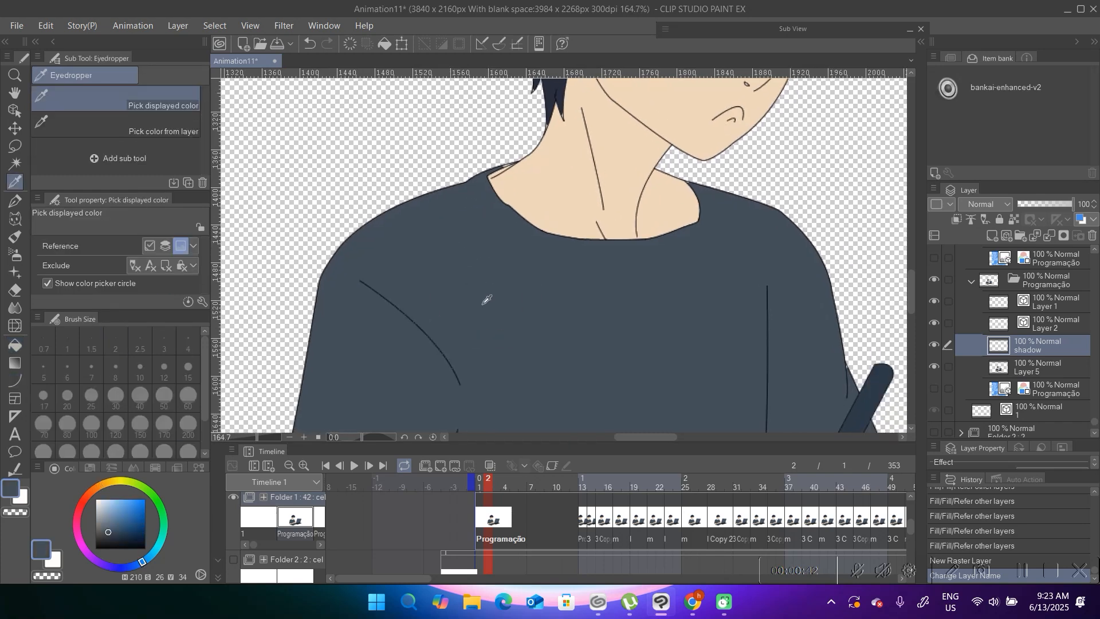
{"action": "key", "text": "u"}
Set the shadow layer's blending mode to Multiply.
{"action": "left_click_drag", "start_coordinate": [447, 309], "coordinate": [401, 240]}
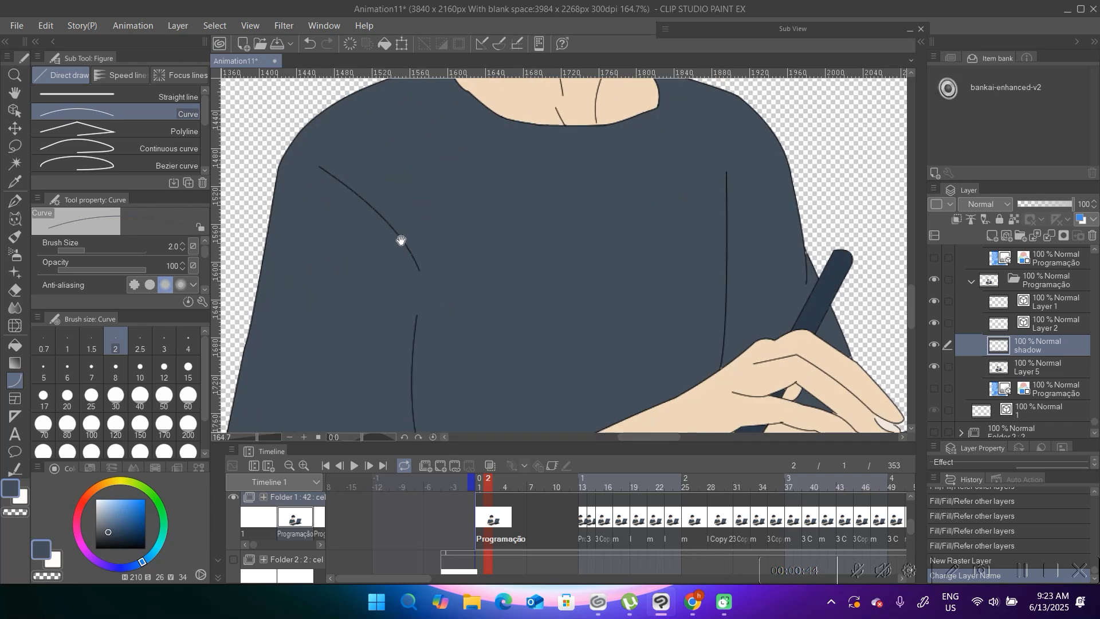
{"action": "left_click", "coordinate": [999, 205]}
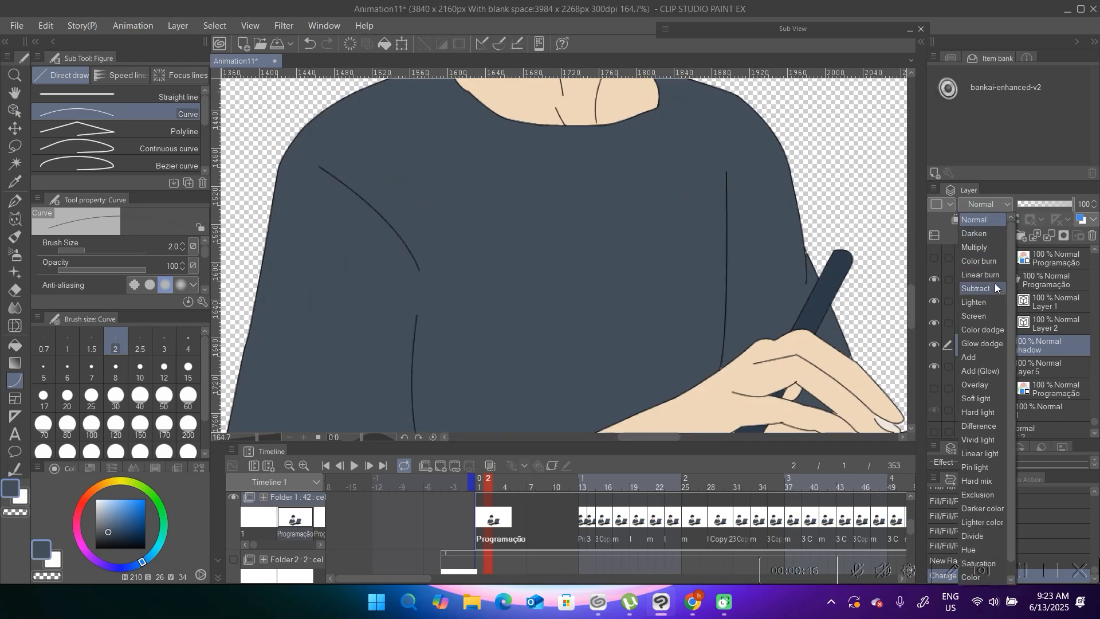
{"action": "left_click", "coordinate": [990, 248]}
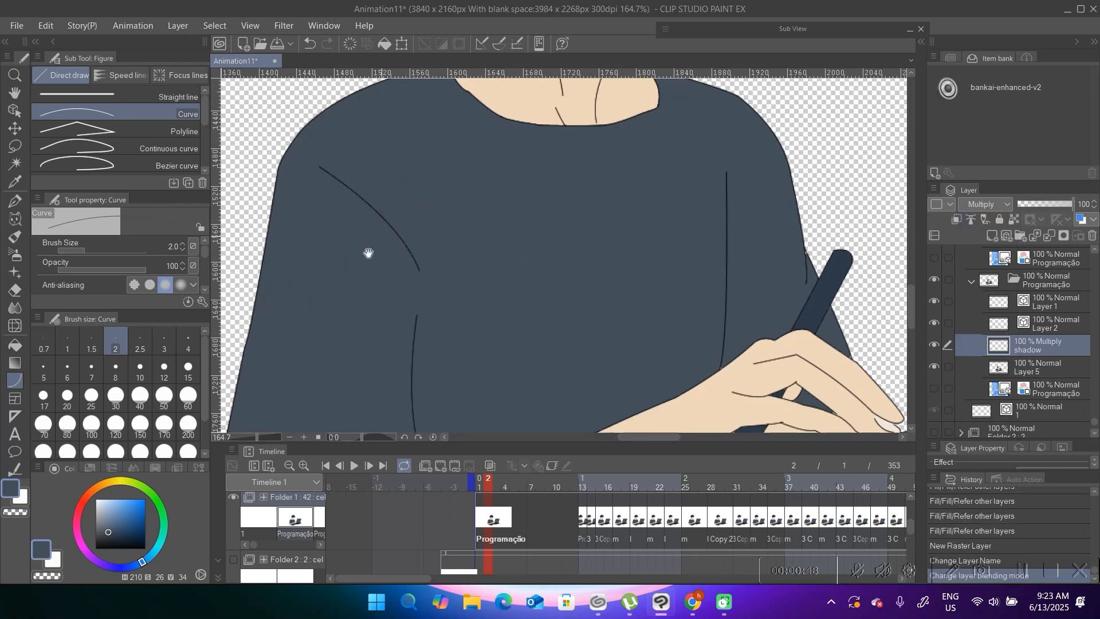
Outline a pointed fold shadow with curves from the shoulder crease down along the inner edge of the sleeve.
{"action": "left_click_drag", "start_coordinate": [368, 253], "coordinate": [342, 284]}
{"action": "left_click", "coordinate": [347, 216]}
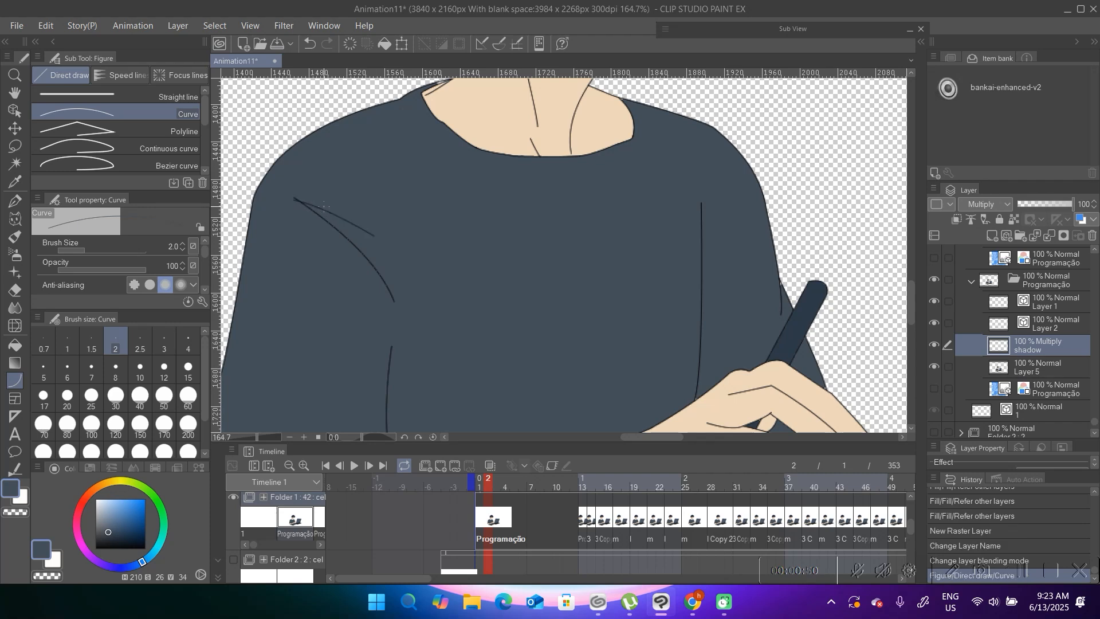
{"action": "left_click", "coordinate": [372, 230]}
{"action": "left_click_drag", "start_coordinate": [371, 210], "coordinate": [367, 184]}
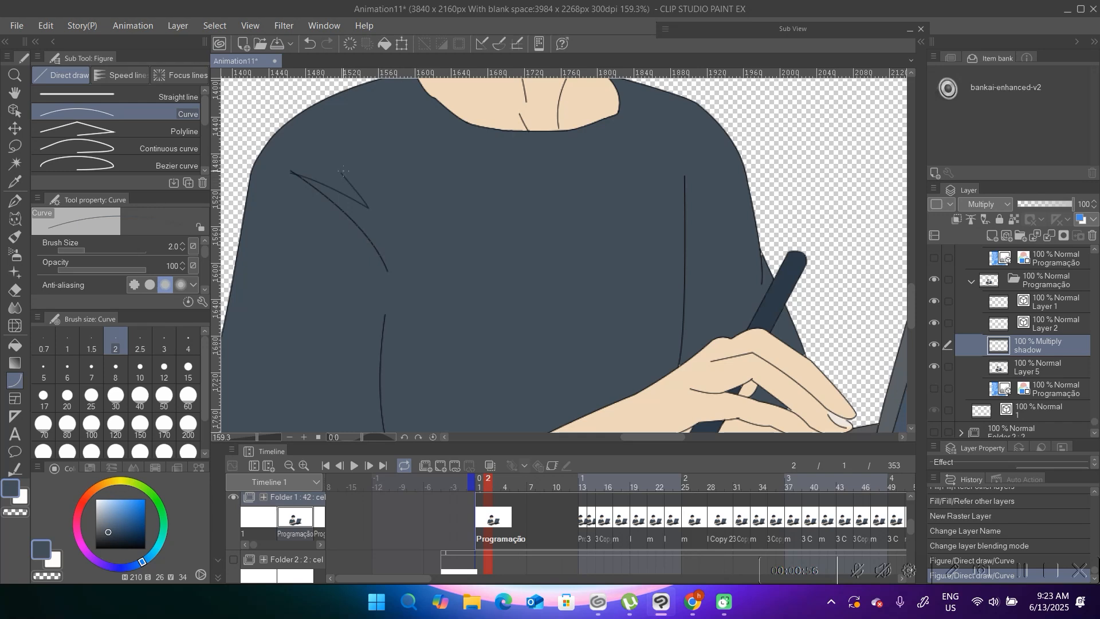
{"action": "left_click", "coordinate": [343, 171]}
{"action": "key", "text": "ctrl+z"}
{"action": "left_click_drag", "start_coordinate": [431, 314], "coordinate": [389, 340]}
{"action": "scroll", "coordinate": [398, 406], "scroll_direction": "down", "scroll_amount": 3}
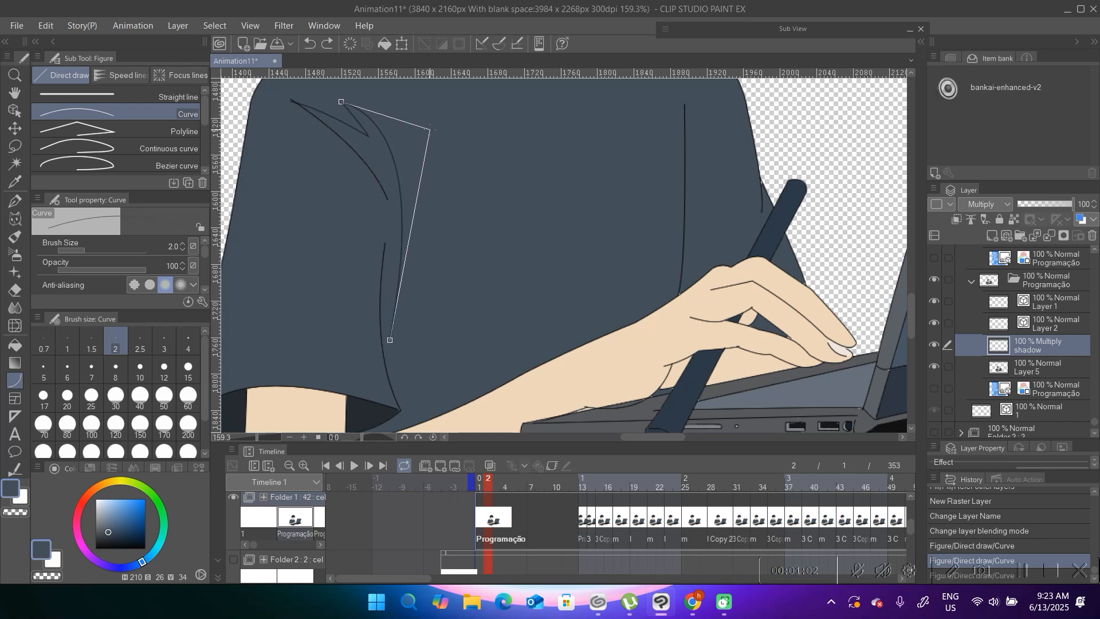
{"action": "left_click", "coordinate": [430, 130]}
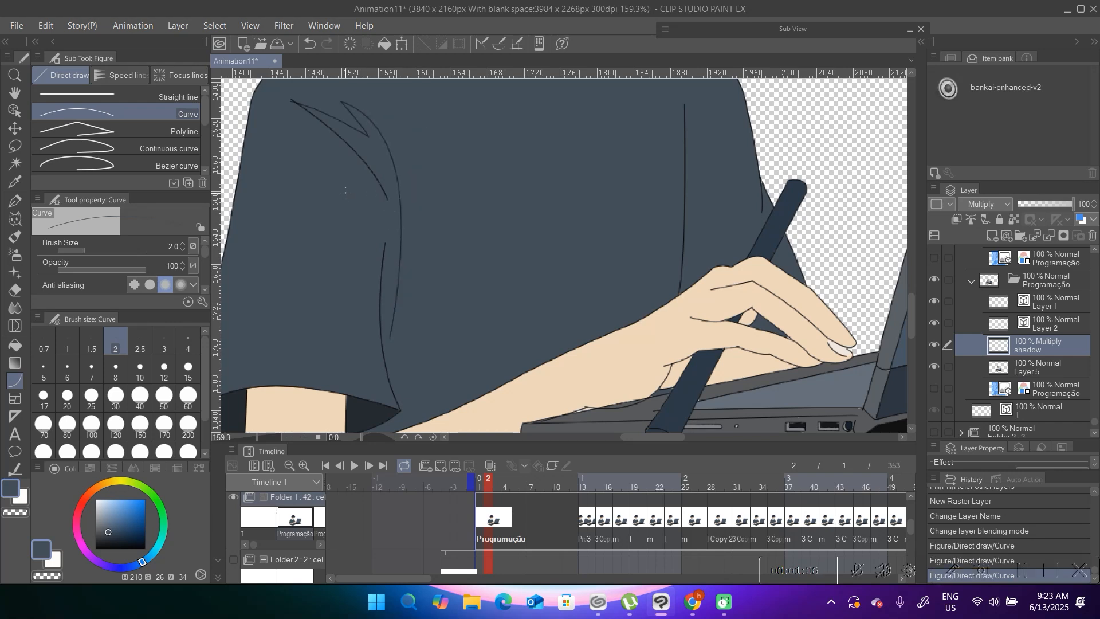
Add smaller branching fold curves beside the sleeve crease and fill the closed shadow shapes with the shirt's color.
{"action": "left_click_drag", "start_coordinate": [328, 203], "coordinate": [388, 223]}
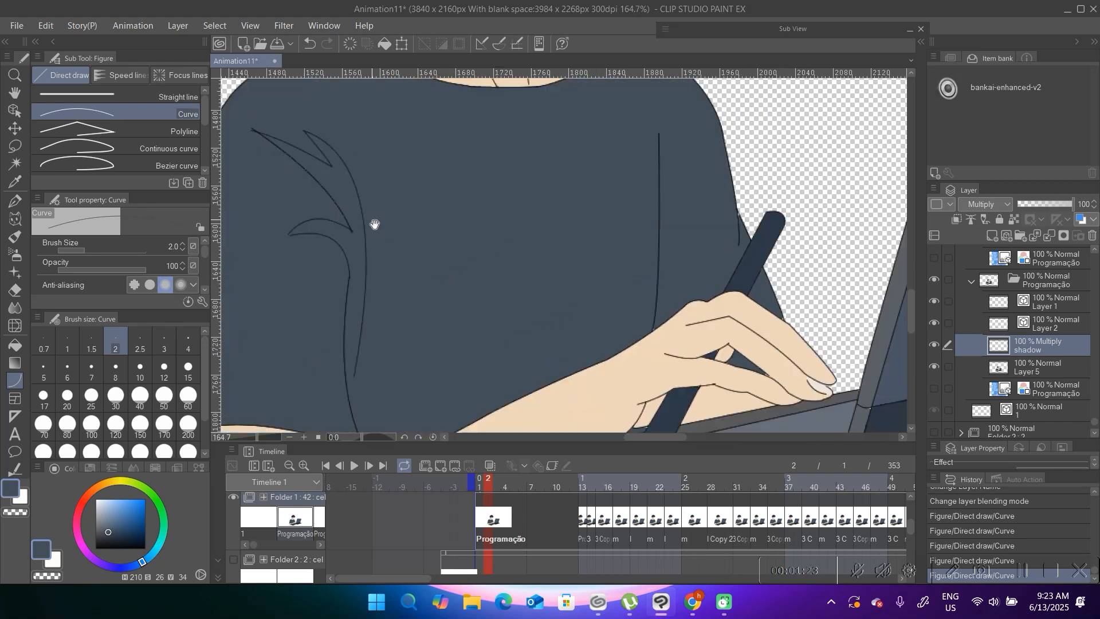
{"action": "scroll", "coordinate": [561, 252], "scroll_direction": "down", "scroll_amount": 2}
{"action": "scroll", "coordinate": [562, 252], "scroll_direction": "up", "scroll_amount": 1}
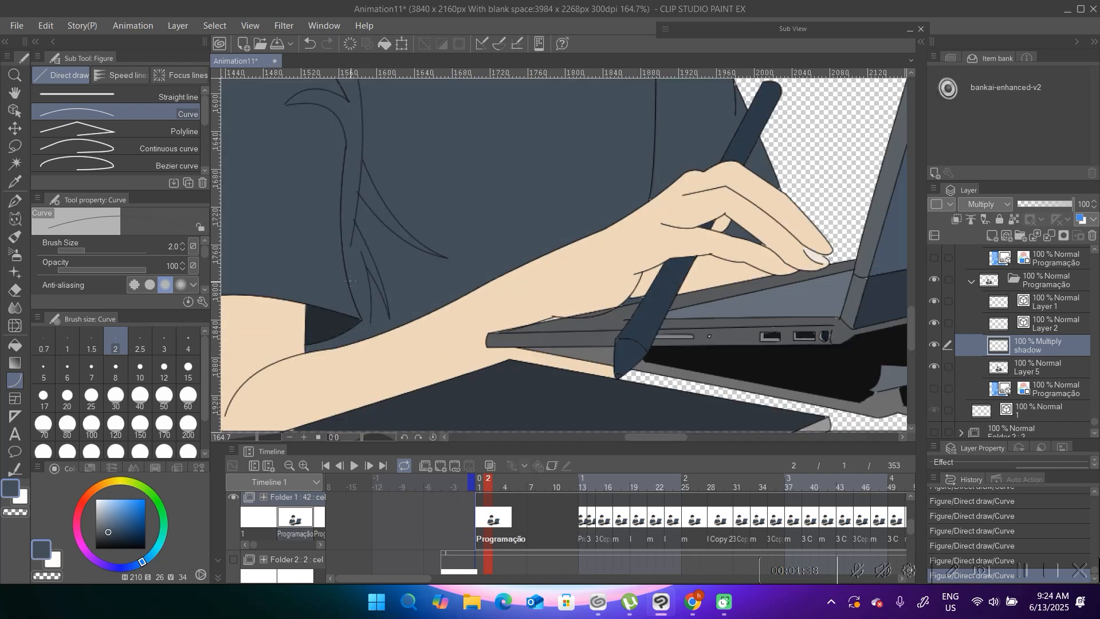
{"action": "key", "text": "g"}
{"action": "left_click", "coordinate": [353, 262]}
{"action": "scroll", "coordinate": [353, 263], "scroll_direction": "down", "scroll_amount": 3}
{"action": "scroll", "coordinate": [452, 204], "scroll_direction": "up", "scroll_amount": 4}
Outline tapered fold shadows with curves on the pen-hand side of the shirt and fill them.
{"action": "key", "text": "u"}
{"action": "left_click_drag", "start_coordinate": [524, 217], "coordinate": [505, 306]}
{"action": "left_click", "coordinate": [526, 270]}
{"action": "left_click_drag", "start_coordinate": [524, 217], "coordinate": [504, 306]}
{"action": "left_click", "coordinate": [549, 268]}
{"action": "left_click_drag", "start_coordinate": [477, 151], "coordinate": [469, 317]}
{"action": "key", "text": "g"}
{"action": "scroll", "coordinate": [487, 229], "scroll_direction": "down", "scroll_amount": 4}
{"action": "scroll", "coordinate": [487, 229], "scroll_direction": "up", "scroll_amount": 2}
{"action": "key", "text": "u"}
Outline a curved fold shadow across the lower front of the shirt above the forearm.
{"action": "left_click_drag", "start_coordinate": [404, 222], "coordinate": [515, 207]}
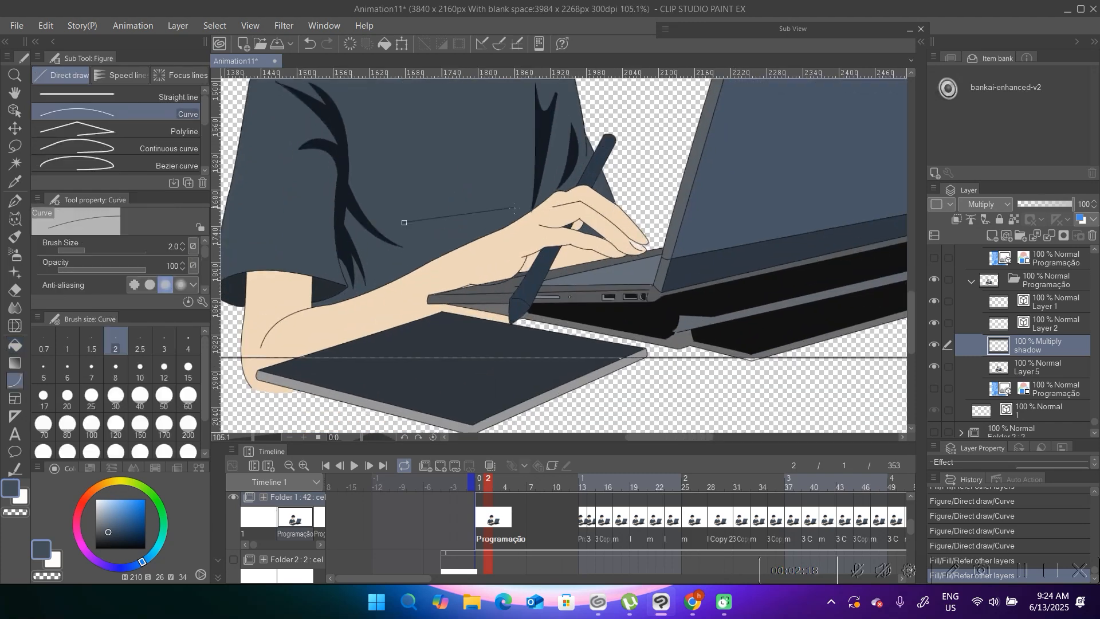
{"action": "key", "text": "ctrl+z"}
{"action": "scroll", "coordinate": [467, 218], "scroll_direction": "up", "scroll_amount": 5}
{"action": "mouse_move", "coordinate": [315, 169]}
{"action": "left_mouse_down"}
{"action": "mouse_move", "coordinate": [542, 223]}
{"action": "mouse_move", "coordinate": [575, 177]}
{"action": "left_mouse_up"}
{"action": "left_click", "coordinate": [463, 265]}
{"action": "left_click", "coordinate": [569, 226]}
{"action": "left_click_drag", "start_coordinate": [413, 209], "coordinate": [495, 227]}
{"action": "left_click", "coordinate": [457, 260]}
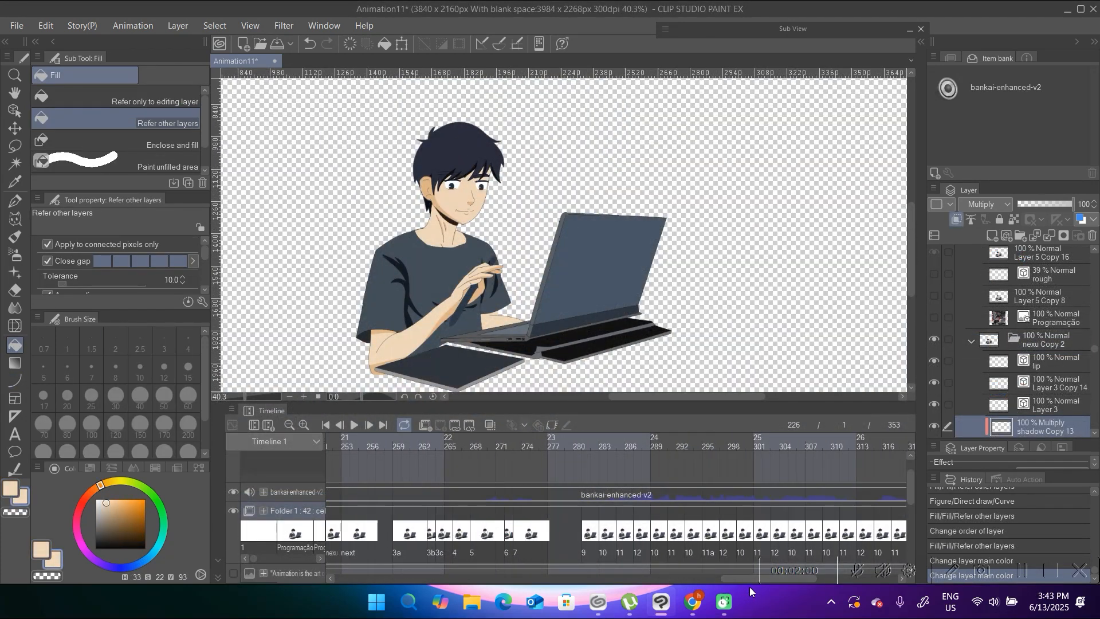
Go to cel 7 at frame 274 of the animation.
{"action": "left_click", "coordinate": [506, 534]}
{"action": "left_click_drag", "start_coordinate": [495, 204], "coordinate": [556, 256]}
{"action": "left_click_drag", "start_coordinate": [487, 237], "coordinate": [435, 240]}
{"action": "left_click_drag", "start_coordinate": [472, 274], "coordinate": [480, 235]}
{"action": "scroll", "coordinate": [1095, 252], "scroll_direction": "up", "scroll_amount": 4}
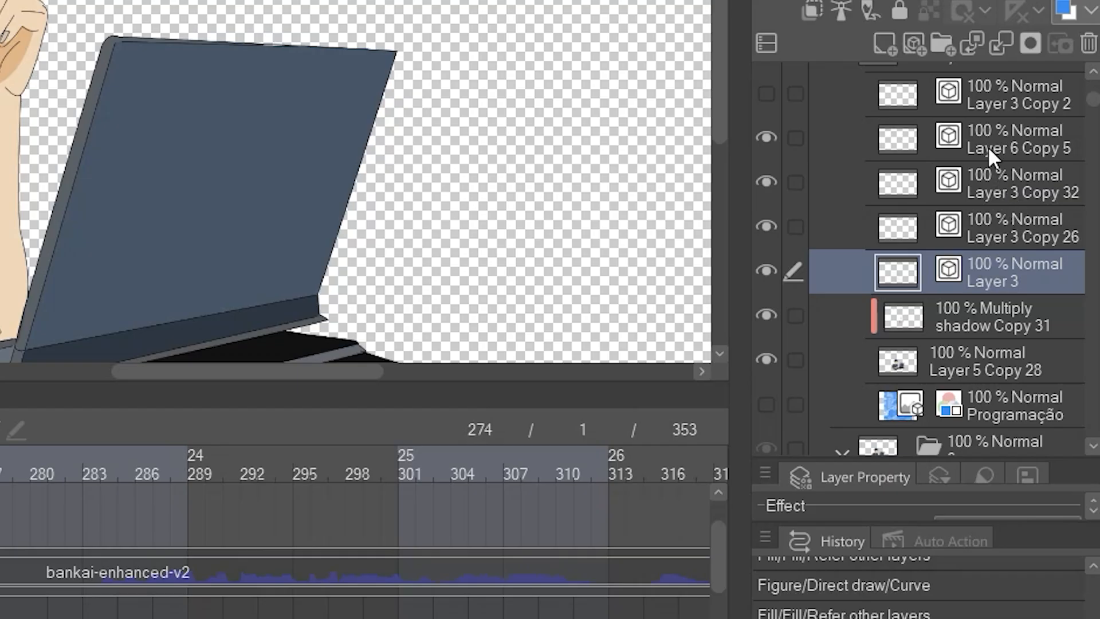
Merge the vector layers of cel 7 from Layer 6 Copy 5 down to Layer 3 into one layer.
{"action": "left_click", "coordinate": [987, 139], "text": "shift"}
{"action": "scroll", "coordinate": [968, 157], "scroll_direction": "up", "scroll_amount": 1}
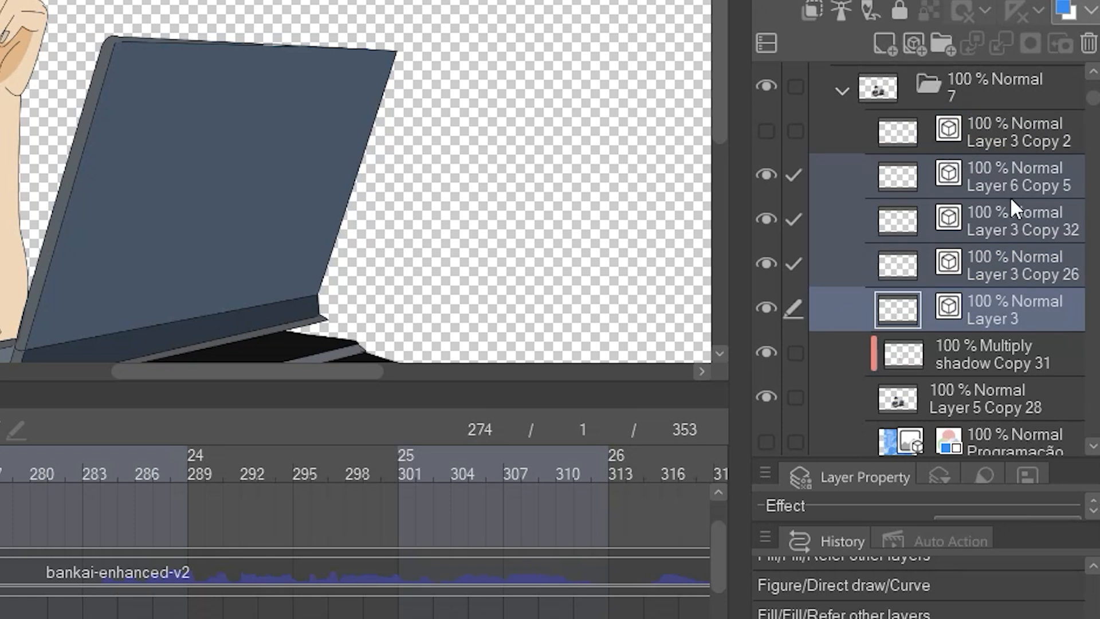
{"action": "right_click", "coordinate": [1009, 197]}
{"action": "left_click", "coordinate": [834, 617]}
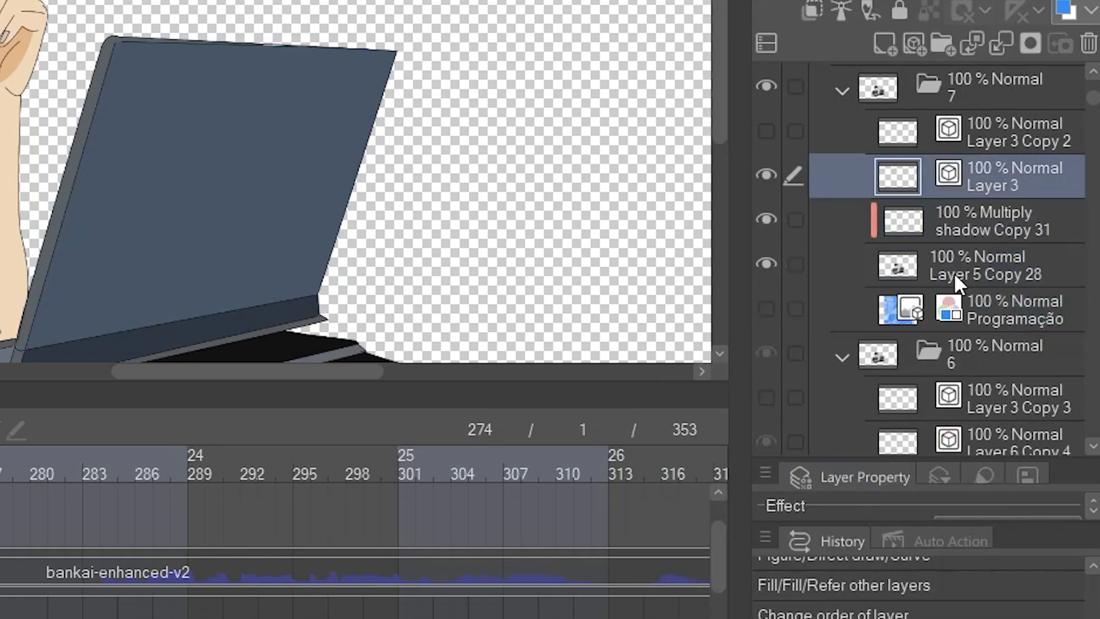
Add a raster layer directly above shadow Copy 31 and name it sahdow.
{"action": "left_click", "coordinate": [942, 223]}
{"action": "left_click", "coordinate": [885, 50]}
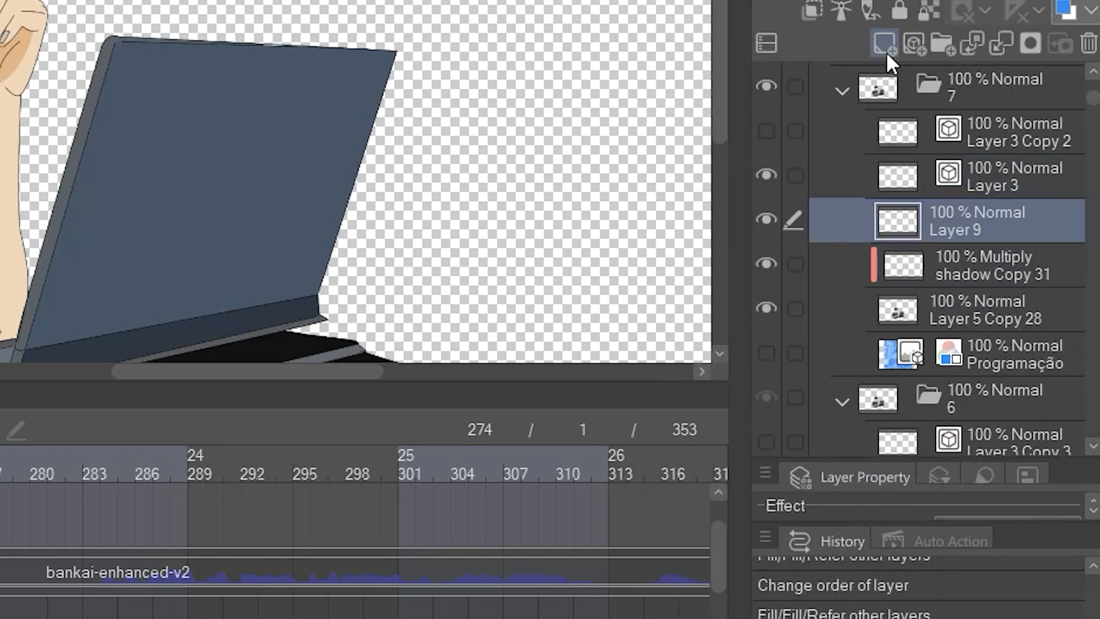
{"action": "double_click", "coordinate": [951, 228]}
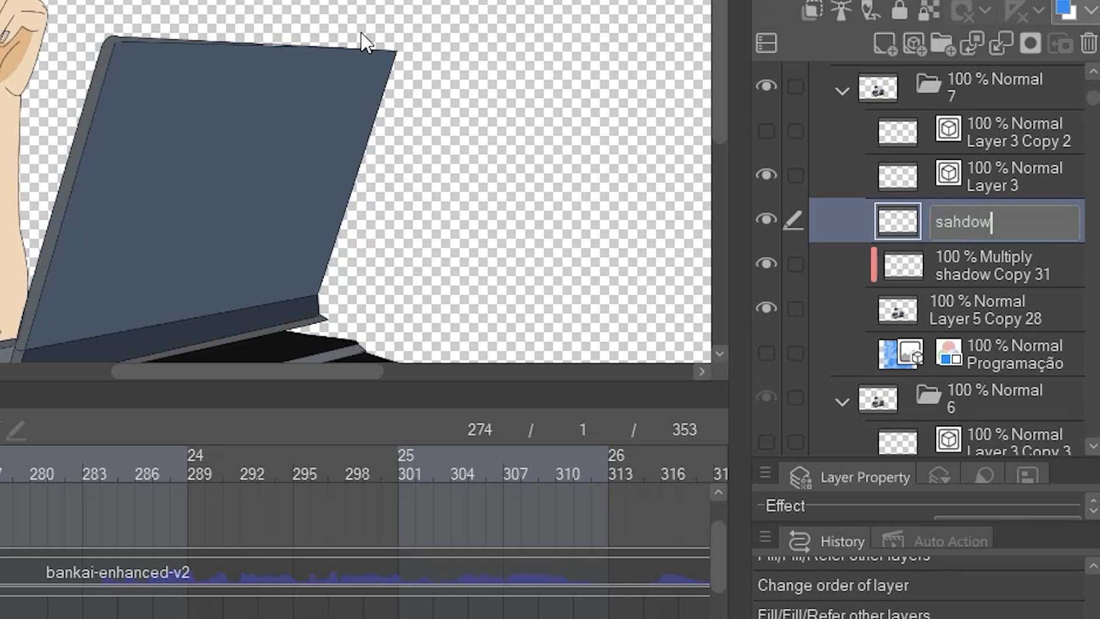
{"action": "type", "text": "sahdow"}
{"action": "key", "text": "Return"}
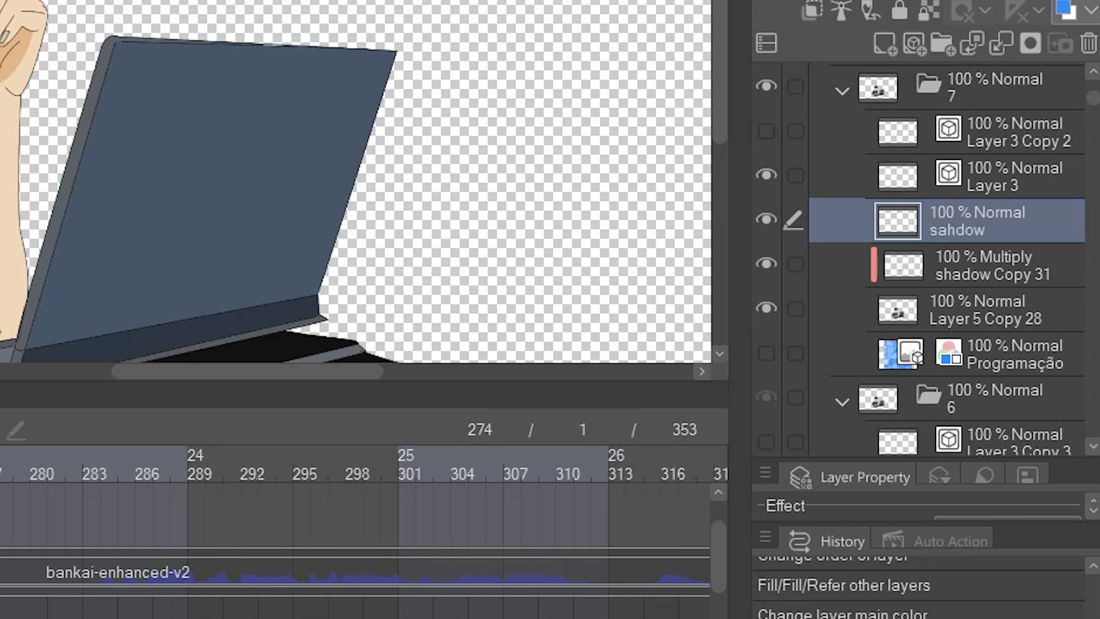
Set the sahdow layer's blending mode to Add (Glow).
{"action": "scroll", "coordinate": [355, 180], "scroll_direction": "up", "scroll_amount": 5}
{"action": "scroll", "coordinate": [355, 181], "scroll_direction": "down", "scroll_amount": 4}
{"action": "left_click_drag", "start_coordinate": [355, 229], "coordinate": [347, 146]}
{"action": "left_click", "coordinate": [862, 3]}
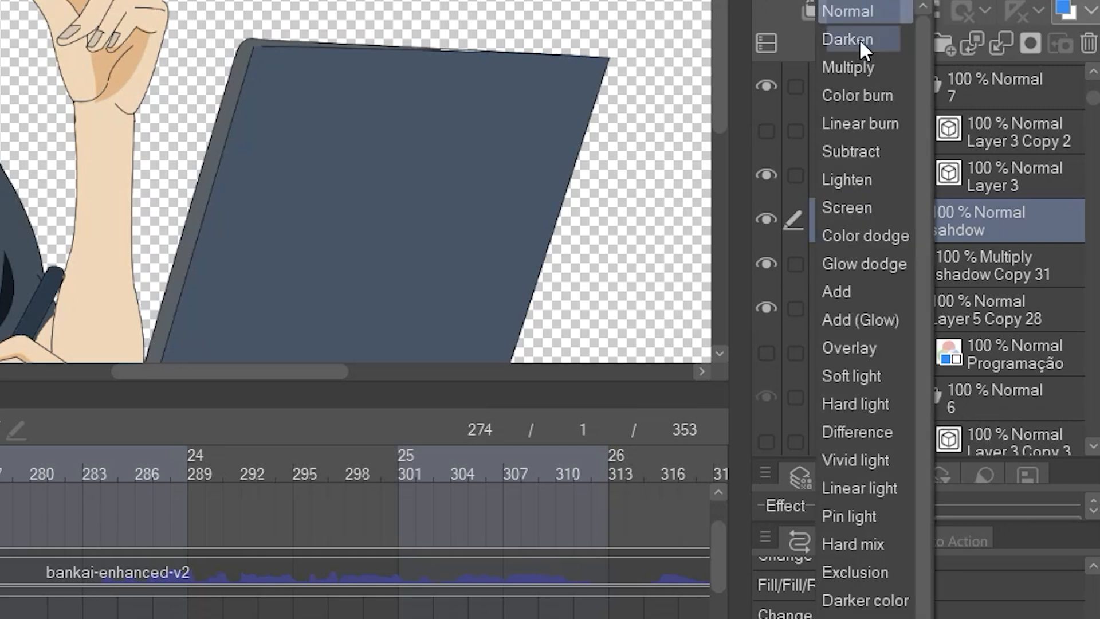
{"action": "left_click", "coordinate": [859, 319]}
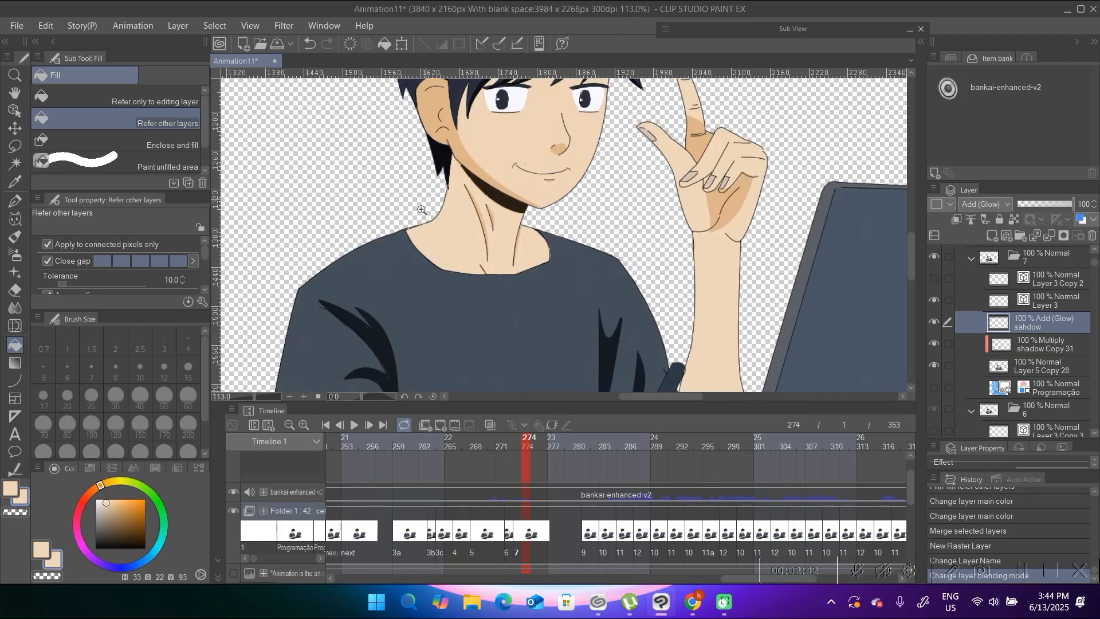
Set the secondary drawing color to a medium blue with hue 216, saturation 58 and value 51.
{"action": "left_click_drag", "start_coordinate": [422, 211], "coordinate": [441, 210]}
{"action": "left_click_drag", "start_coordinate": [393, 304], "coordinate": [365, 180]}
{"action": "left_click_drag", "start_coordinate": [160, 551], "coordinate": [146, 558]}
{"action": "left_click", "coordinate": [120, 525]}
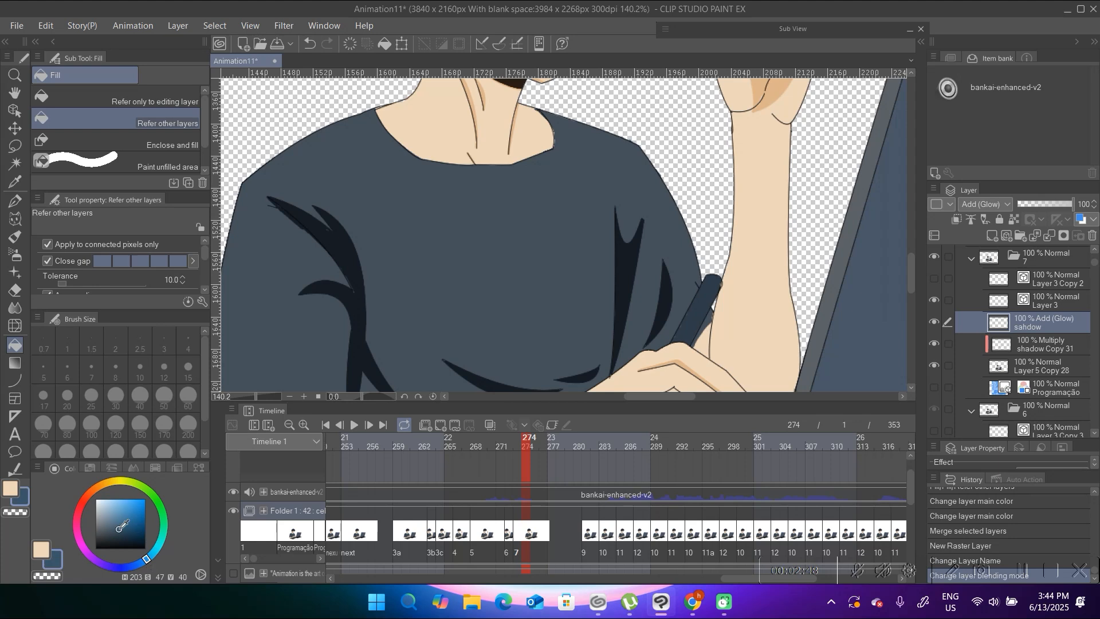
{"action": "left_click", "coordinate": [137, 564]}
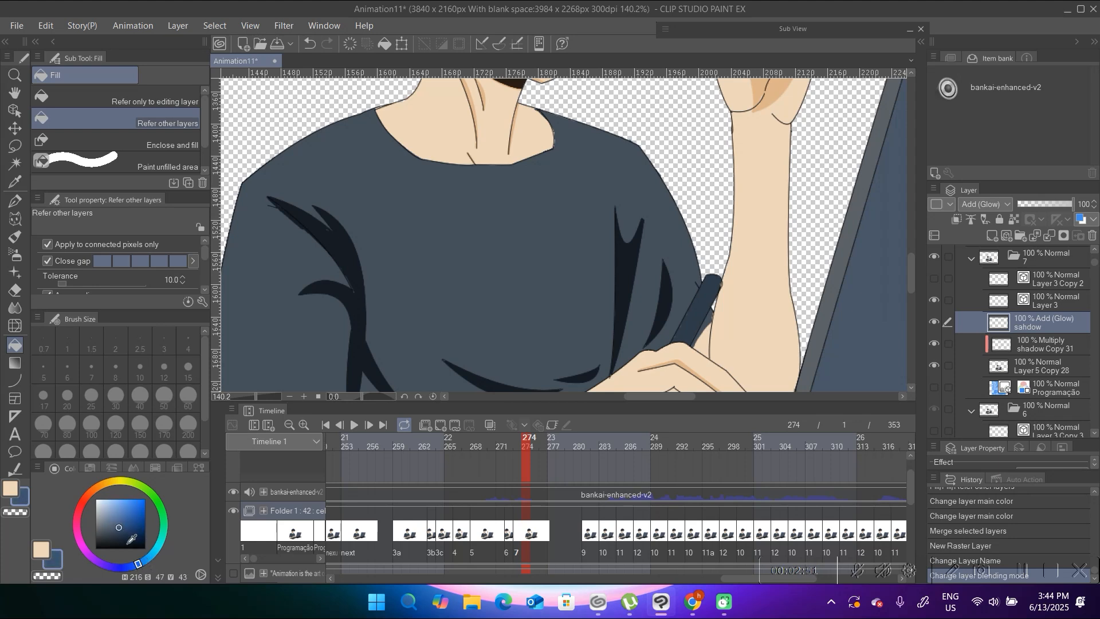
{"action": "left_click_drag", "start_coordinate": [117, 527], "coordinate": [112, 530]}
Try blue highlight strokes along the shoulder on the sahdow layer with the G-pen at size 15.
{"action": "left_click_drag", "start_coordinate": [389, 222], "coordinate": [470, 262]}
{"action": "key", "text": "p"}
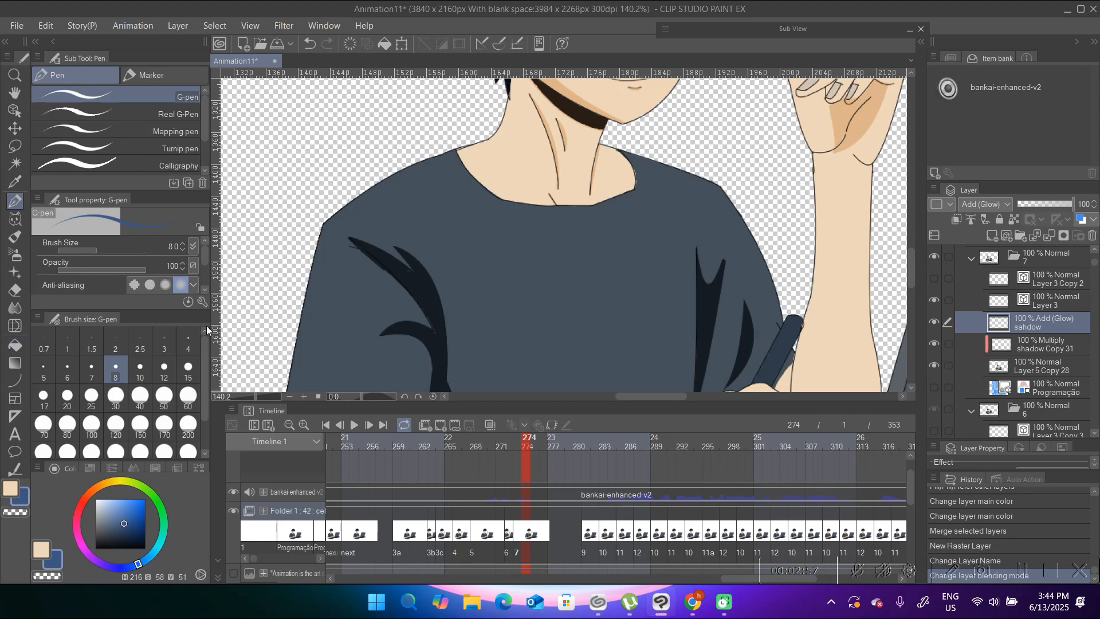
{"action": "left_click", "coordinate": [187, 369]}
{"action": "scroll", "coordinate": [355, 232], "scroll_direction": "up", "scroll_amount": 2}
{"action": "left_click_drag", "start_coordinate": [288, 237], "coordinate": [402, 161]}
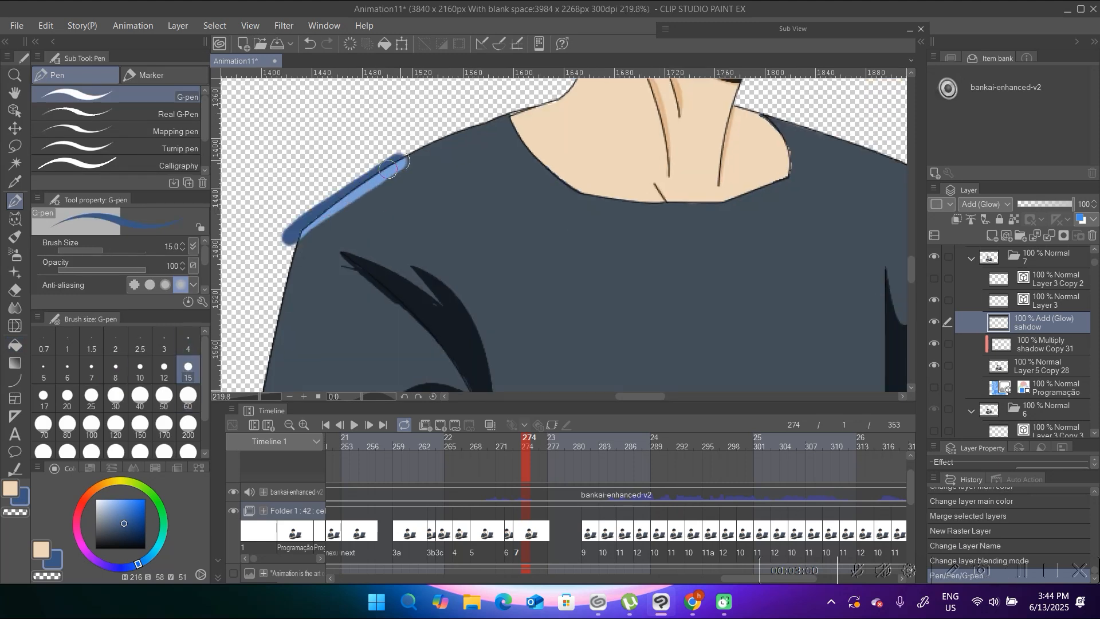
{"action": "key", "text": "ctrl+z"}
{"action": "mouse_move", "coordinate": [553, 275]}
{"action": "left_mouse_down"}
{"action": "mouse_move", "coordinate": [587, 246]}
{"action": "mouse_move", "coordinate": [583, 276]}
{"action": "left_mouse_up"}
{"action": "key", "text": "ctrl+z"}
{"action": "left_click", "coordinate": [1028, 344]}
{"action": "left_click", "coordinate": [1032, 325]}
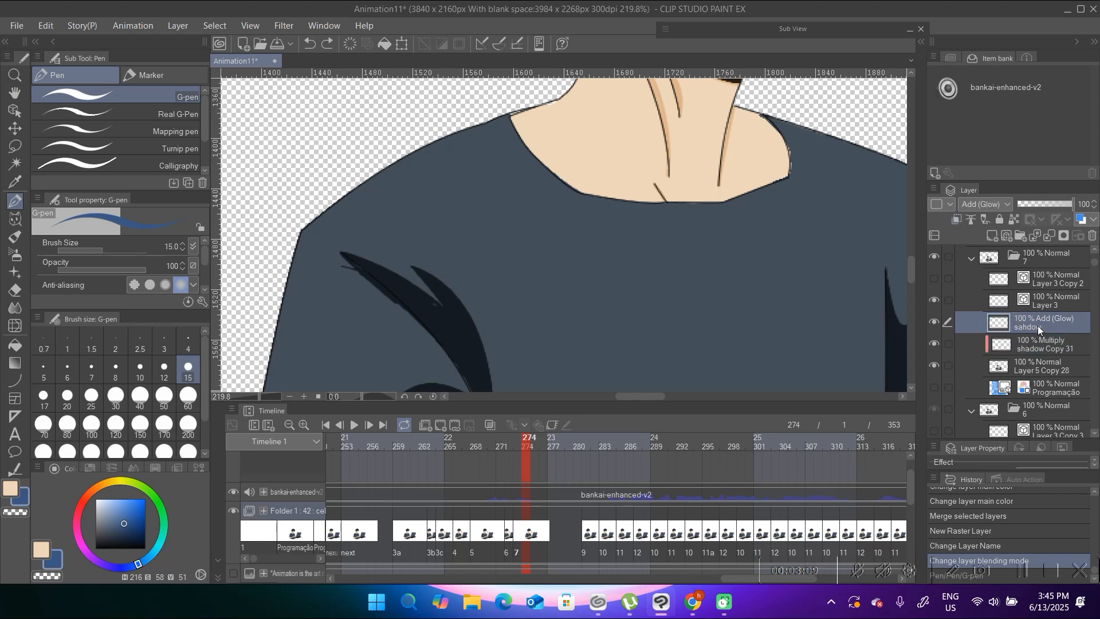
{"action": "left_click_drag", "start_coordinate": [474, 150], "coordinate": [426, 132]}
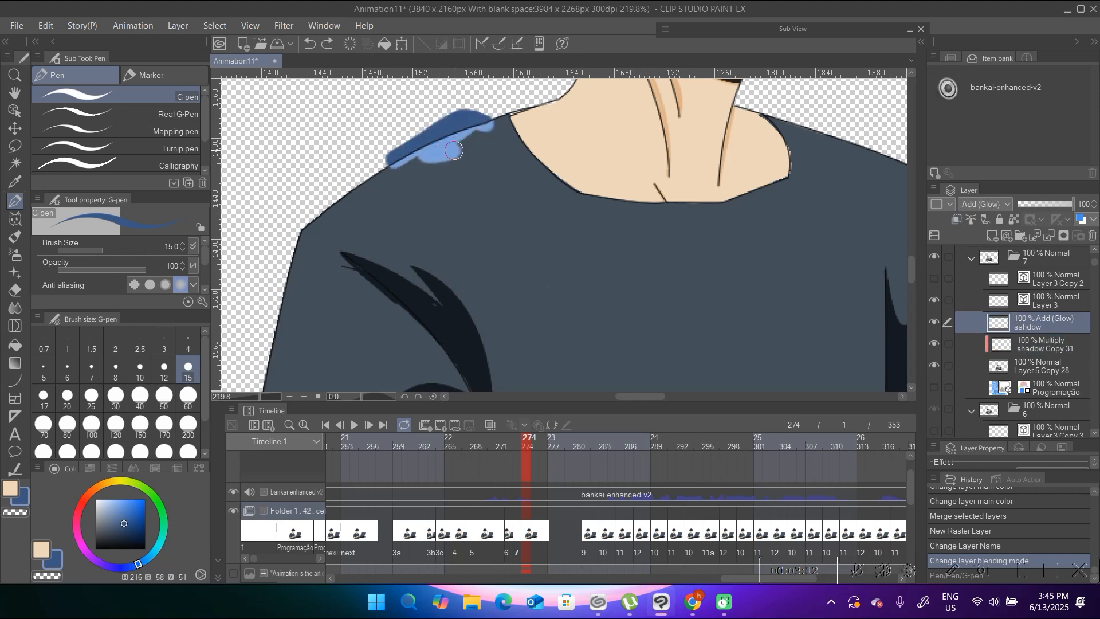
{"action": "key", "text": "ctrl+z"}
Try the Add blending mode on the sahdow layer with a test stroke on the shirt.
{"action": "left_click", "coordinate": [984, 204]}
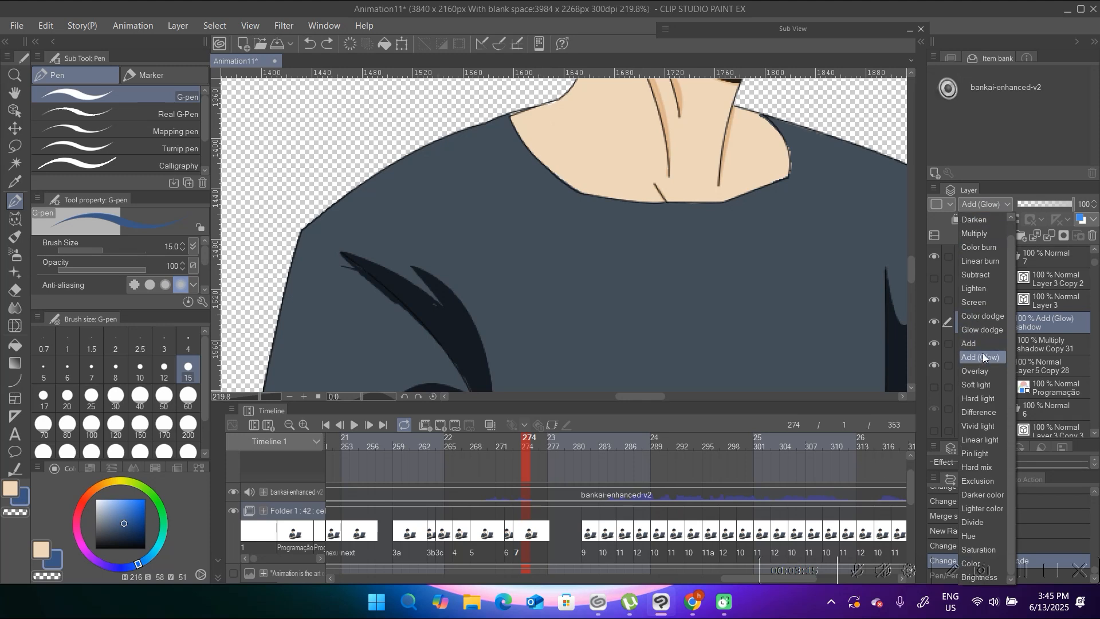
{"action": "left_click", "coordinate": [969, 343]}
{"action": "left_click_drag", "start_coordinate": [510, 229], "coordinate": [532, 220]}
{"action": "key", "text": "ctrl+z"}
Try shoulder highlight strokes in a lighter blue with hue 216, saturation 44 and value 80.
{"action": "left_click_drag", "start_coordinate": [124, 523], "coordinate": [117, 509]}
{"action": "left_click_drag", "start_coordinate": [293, 239], "coordinate": [418, 154]}
{"action": "left_click_drag", "start_coordinate": [308, 211], "coordinate": [438, 142]}
{"action": "key", "text": "ctrl+z"}
{"action": "mouse_move", "coordinate": [500, 183]}
{"action": "left_mouse_down"}
{"action": "mouse_move", "coordinate": [444, 221]}
{"action": "mouse_move", "coordinate": [484, 194]}
{"action": "mouse_move", "coordinate": [453, 241]}
{"action": "left_mouse_up"}
{"action": "key", "text": "ctrl+z"}
Return the sahdow layer to Add (Glow) and try a light blue stroke along the shoulder.
{"action": "left_click", "coordinate": [982, 204]}
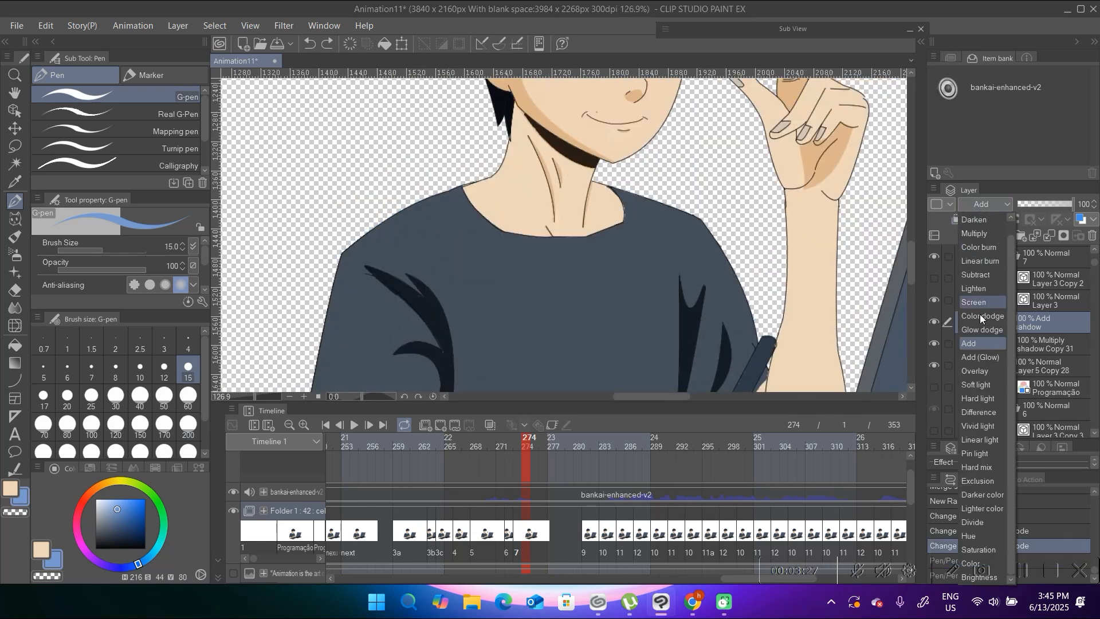
{"action": "left_click", "coordinate": [980, 357]}
{"action": "left_click_drag", "start_coordinate": [341, 252], "coordinate": [438, 192]}
{"action": "key", "text": "ctrl+z"}
Set the color to a pale blue with hue 216, saturation 9 and value 97, testing it along the shoulder.
{"action": "left_click_drag", "start_coordinate": [118, 508], "coordinate": [101, 500]}
{"action": "mouse_move", "coordinate": [339, 259]}
{"action": "left_mouse_down"}
{"action": "mouse_move", "coordinate": [437, 195]}
{"action": "mouse_move", "coordinate": [463, 187]}
{"action": "left_mouse_up"}
{"action": "key", "text": "ctrl+z"}
{"action": "scroll", "coordinate": [442, 205], "scroll_direction": "down", "scroll_amount": 5}
{"action": "scroll", "coordinate": [442, 205], "scroll_direction": "up", "scroll_amount": 5}
{"action": "key", "text": "ctrl+z"}
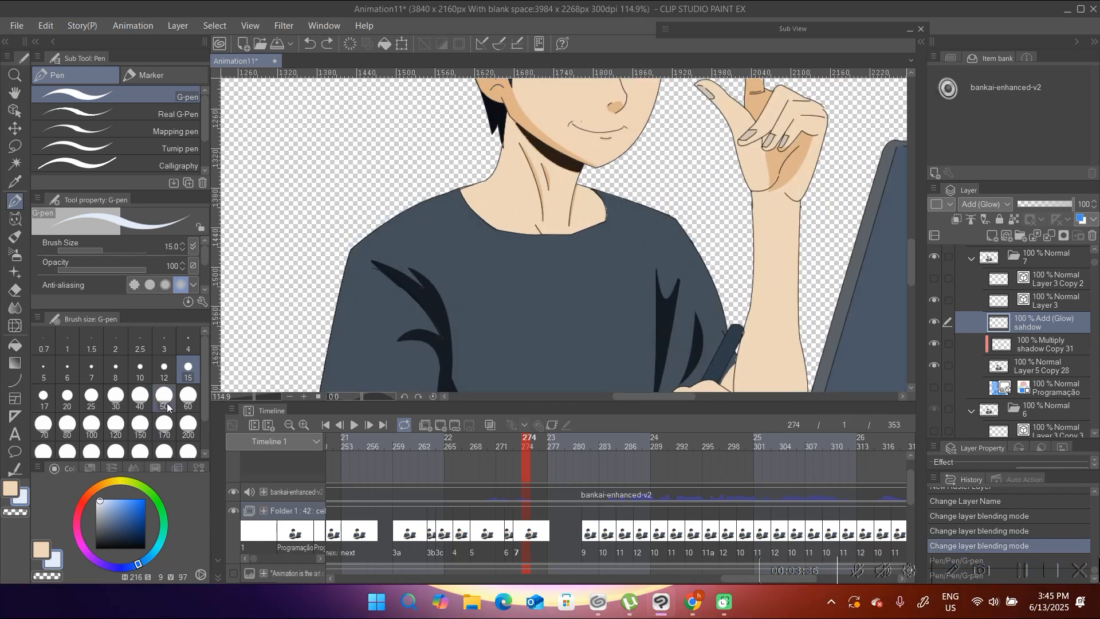
Paint a pale highlight along the shoulder edge on the sleeve-fold side with the G-pen at size 25.
{"action": "left_click", "coordinate": [92, 395]}
{"action": "scroll", "coordinate": [466, 166], "scroll_direction": "up", "scroll_amount": 3}
{"action": "mouse_move", "coordinate": [512, 153]}
{"action": "left_mouse_down"}
{"action": "mouse_move", "coordinate": [362, 233]}
{"action": "mouse_move", "coordinate": [273, 310]}
{"action": "mouse_move", "coordinate": [529, 148]}
{"action": "mouse_move", "coordinate": [411, 212]}
{"action": "mouse_move", "coordinate": [279, 325]}
{"action": "left_mouse_up"}
{"action": "key", "text": "ctrl+z"}
{"action": "key", "text": "ctrl+z"}
{"action": "scroll", "coordinate": [403, 249], "scroll_direction": "down", "scroll_amount": 5}
{"action": "scroll", "coordinate": [517, 234], "scroll_direction": "up", "scroll_amount": 7}
Paint a thin pale highlight along the top edge of the shoulder nearest the raised hand.
{"action": "left_click_drag", "start_coordinate": [451, 198], "coordinate": [684, 284]}
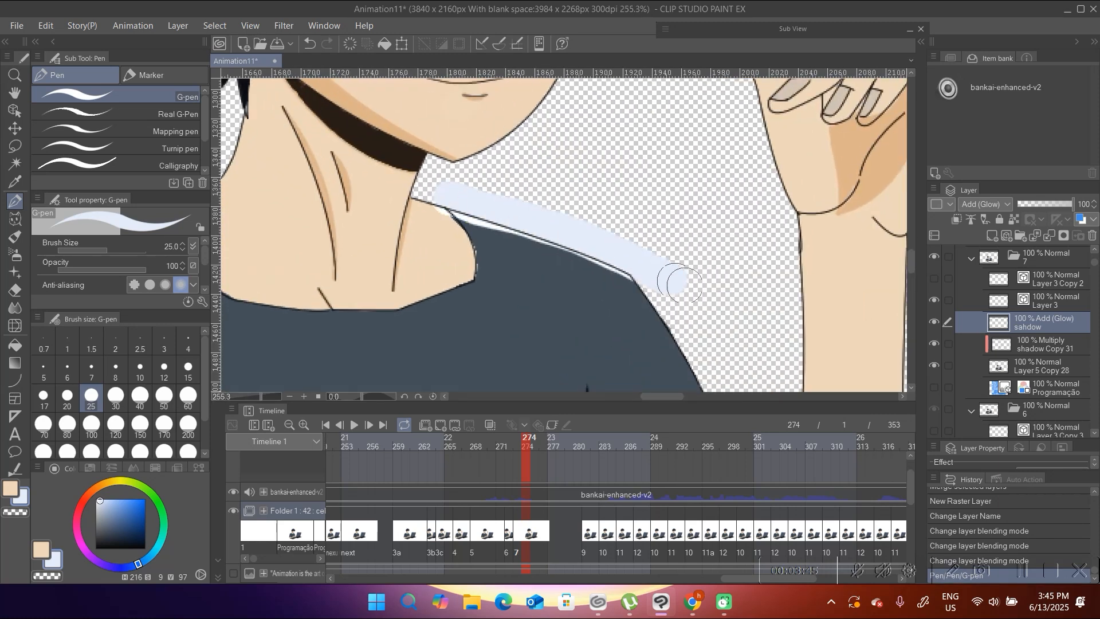
{"action": "key", "text": "ctrl+z"}
{"action": "left_click_drag", "start_coordinate": [444, 194], "coordinate": [690, 282]}
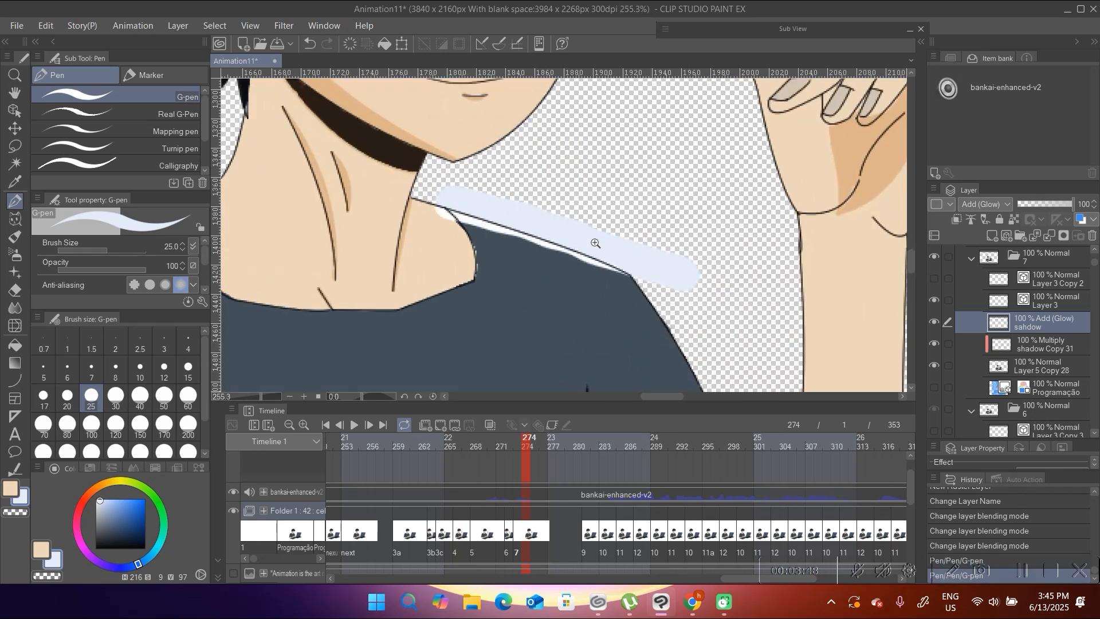
{"action": "scroll", "coordinate": [595, 242], "scroll_direction": "down", "scroll_amount": 8}
Try another pale highlight stroke with the G-pen.
{"action": "left_click_drag", "start_coordinate": [291, 146], "coordinate": [380, 158]}
{"action": "mouse_move", "coordinate": [346, 97]}
{"action": "left_mouse_down"}
{"action": "mouse_move", "coordinate": [380, 177]}
{"action": "mouse_move", "coordinate": [430, 176]}
{"action": "left_mouse_up"}
{"action": "key", "text": "ctrl+z"}
Start a pale zigzag highlight outline on the upper hair with the Curve tool at size 2.5.
{"action": "scroll", "coordinate": [458, 206], "scroll_direction": "up", "scroll_amount": 5}
{"action": "left_click_drag", "start_coordinate": [466, 260], "coordinate": [437, 300]}
{"action": "left_click_drag", "start_coordinate": [474, 118], "coordinate": [477, 323]}
{"action": "scroll", "coordinate": [477, 323], "scroll_direction": "up", "scroll_amount": 4}
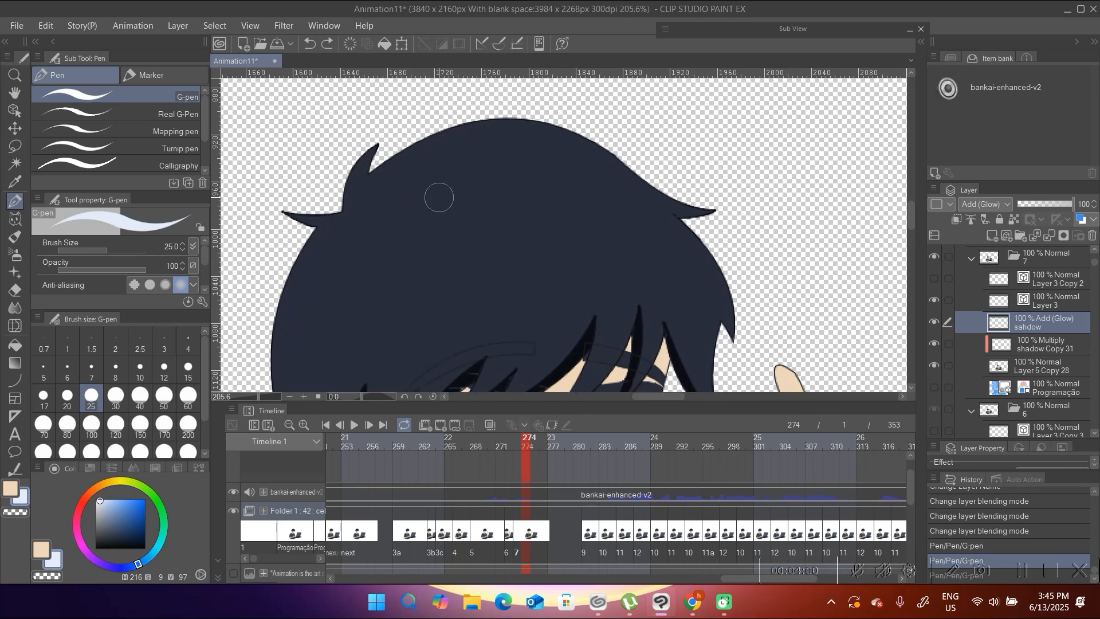
{"action": "key", "text": "u"}
{"action": "left_click", "coordinate": [488, 159]}
{"action": "mouse_move", "coordinate": [488, 158]}
{"action": "left_mouse_down"}
{"action": "mouse_move", "coordinate": [367, 205]}
{"action": "mouse_move", "coordinate": [401, 204]}
{"action": "mouse_move", "coordinate": [391, 201]}
{"action": "left_mouse_up"}
{"action": "left_click", "coordinate": [369, 206]}
{"action": "left_click", "coordinate": [390, 186]}
{"action": "key", "text": "ctrl+z"}
{"action": "left_click", "coordinate": [395, 202]}
Continue the zigzag highlight outline from the upper hair down the back of the head to the ear with the Curve tool at size 2.5.
{"action": "mouse_move", "coordinate": [406, 192]}
{"action": "left_mouse_down"}
{"action": "mouse_move", "coordinate": [351, 216]}
{"action": "mouse_move", "coordinate": [341, 271]}
{"action": "mouse_move", "coordinate": [310, 307]}
{"action": "mouse_move", "coordinate": [318, 212]}
{"action": "left_mouse_up"}
{"action": "left_click", "coordinate": [355, 215]}
{"action": "left_click", "coordinate": [301, 272]}
{"action": "left_click", "coordinate": [304, 292]}
{"action": "left_click_drag", "start_coordinate": [313, 310], "coordinate": [323, 348]}
{"action": "left_click", "coordinate": [308, 281]}
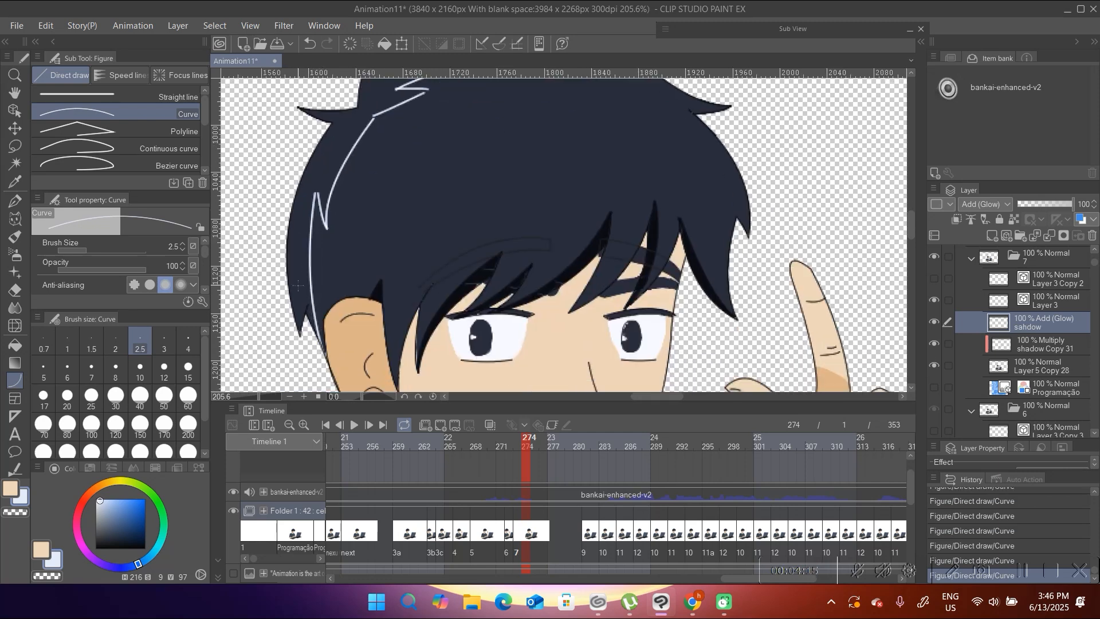
{"action": "scroll", "coordinate": [316, 221], "scroll_direction": "down", "scroll_amount": 5}
{"action": "scroll", "coordinate": [364, 185], "scroll_direction": "up", "scroll_amount": 5}
{"action": "left_click_drag", "start_coordinate": [337, 171], "coordinate": [500, 171]}
{"action": "left_click", "coordinate": [447, 162]}
{"action": "scroll", "coordinate": [423, 179], "scroll_direction": "down", "scroll_amount": 6}
{"action": "scroll", "coordinate": [366, 209], "scroll_direction": "up", "scroll_amount": 4}
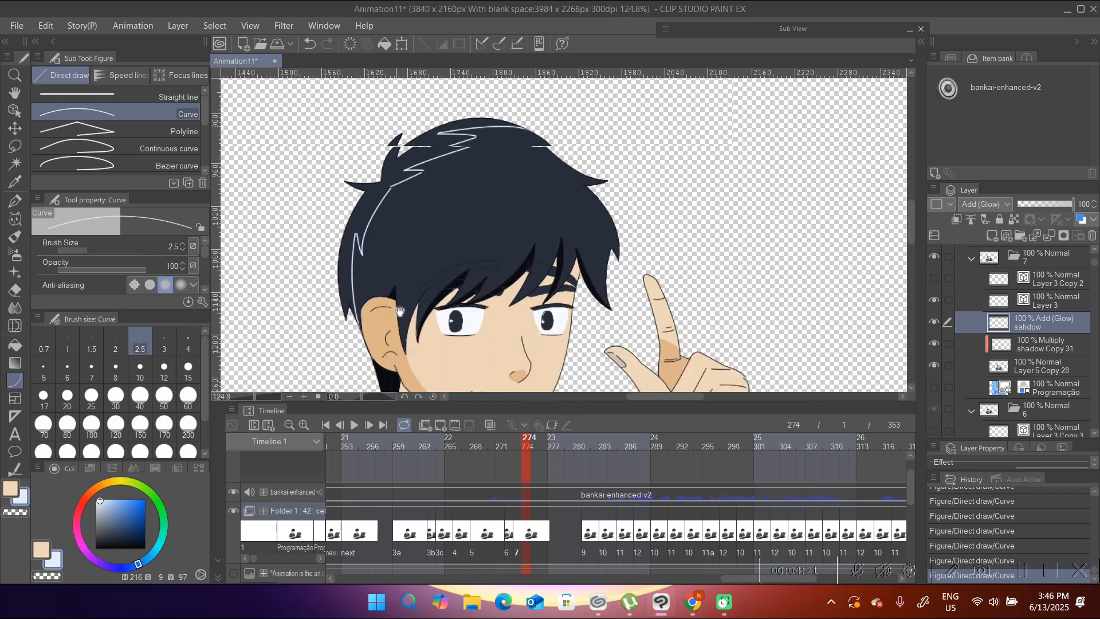
{"action": "left_click_drag", "start_coordinate": [370, 212], "coordinate": [355, 264]}
Fill the outlined highlight areas along the crown, back tufts and side of the hair using Fill with Refer other layers.
{"action": "key", "text": "g"}
{"action": "left_click", "coordinate": [362, 250]}
{"action": "left_click", "coordinate": [393, 215]}
{"action": "left_click", "coordinate": [444, 186]}
{"action": "left_click", "coordinate": [412, 201]}
{"action": "left_click", "coordinate": [405, 208]}
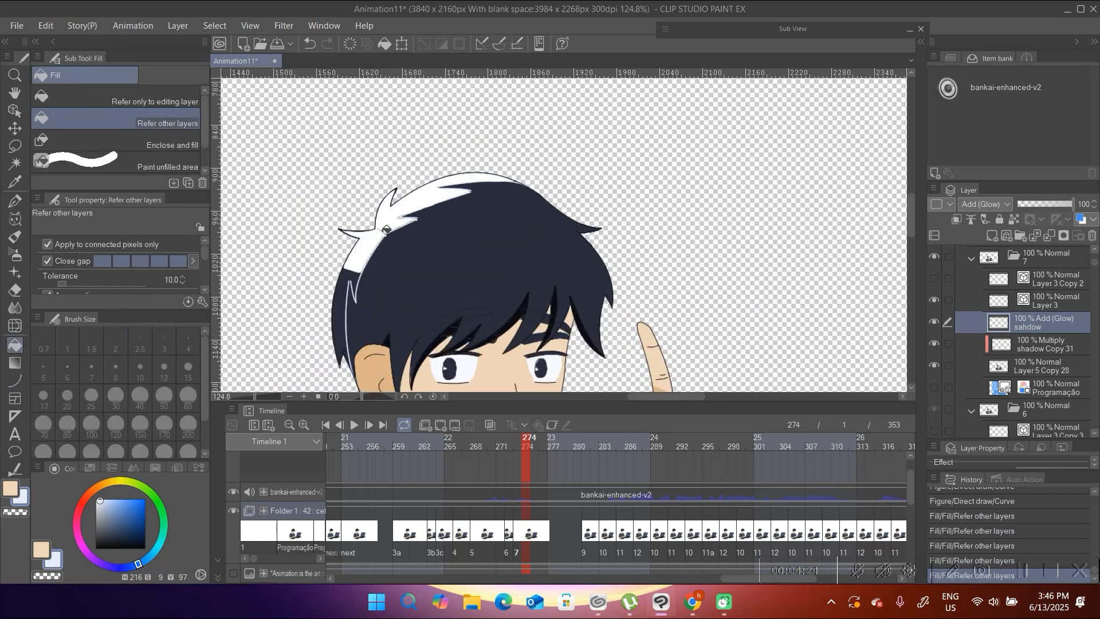
{"action": "left_click", "coordinate": [381, 231]}
{"action": "left_click", "coordinate": [341, 298]}
{"action": "left_click", "coordinate": [351, 272]}
{"action": "left_click", "coordinate": [352, 286]}
{"action": "left_click_drag", "start_coordinate": [377, 258], "coordinate": [373, 300]}
Outline a highlight shape along the jaw side of the cheek below the ear with the G-pen.
{"action": "scroll", "coordinate": [373, 299], "scroll_direction": "down", "scroll_amount": 2}
{"action": "scroll", "coordinate": [386, 207], "scroll_direction": "up", "scroll_amount": 5}
{"action": "scroll", "coordinate": [385, 208], "scroll_direction": "up", "scroll_amount": 5}
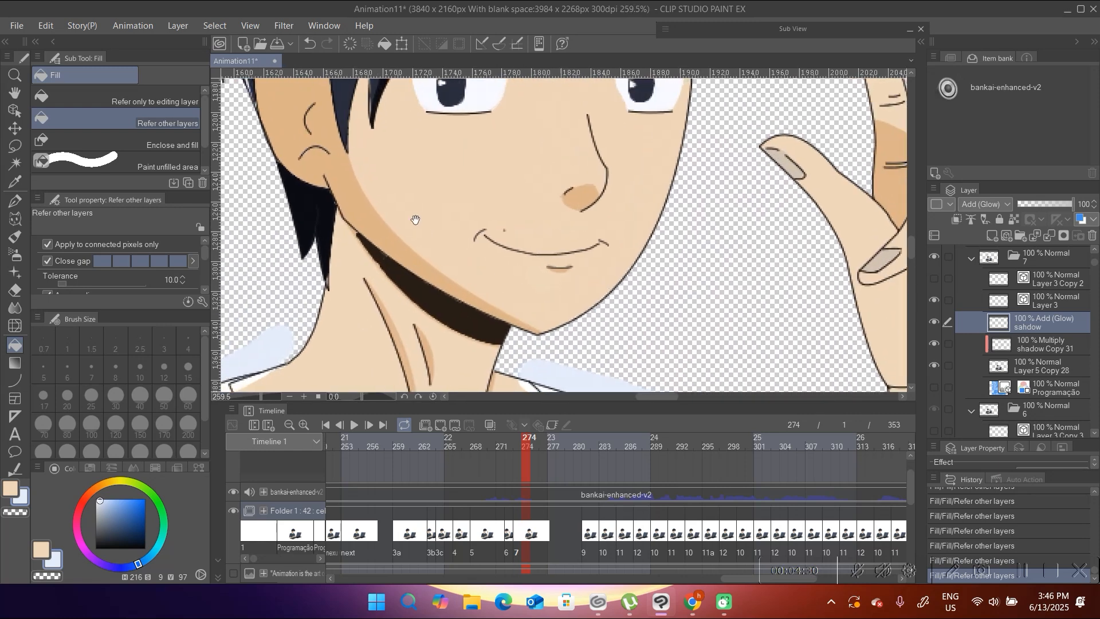
{"action": "key", "text": "p"}
{"action": "scroll", "coordinate": [323, 218], "scroll_direction": "up", "scroll_amount": 2}
{"action": "mouse_move", "coordinate": [322, 218]}
{"action": "left_mouse_down"}
{"action": "mouse_move", "coordinate": [302, 198]}
{"action": "mouse_move", "coordinate": [290, 255]}
{"action": "mouse_move", "coordinate": [337, 288]}
{"action": "left_mouse_up"}
{"action": "key", "text": "ctrl+z"}
{"action": "mouse_move", "coordinate": [325, 193]}
{"action": "left_mouse_down"}
{"action": "mouse_move", "coordinate": [293, 218]}
{"action": "mouse_move", "coordinate": [355, 298]}
{"action": "mouse_move", "coordinate": [326, 194]}
{"action": "left_mouse_up"}
{"action": "left_click_drag", "start_coordinate": [432, 310], "coordinate": [392, 268]}
{"action": "mouse_move", "coordinate": [393, 266]}
{"action": "left_mouse_down"}
{"action": "mouse_move", "coordinate": [343, 291]}
{"action": "mouse_move", "coordinate": [412, 259]}
{"action": "mouse_move", "coordinate": [416, 272]}
{"action": "mouse_move", "coordinate": [349, 293]}
{"action": "left_mouse_up"}
Fill the cheek highlight outline and its small leftover gaps.
{"action": "key", "text": "g"}
{"action": "left_click", "coordinate": [354, 256]}
{"action": "left_click", "coordinate": [345, 264]}
{"action": "left_click", "coordinate": [360, 264]}
{"action": "left_click", "coordinate": [377, 271]}
{"action": "left_click", "coordinate": [418, 321]}
{"action": "left_click", "coordinate": [418, 325]}
{"action": "left_click", "coordinate": [420, 330]}
Outline a long highlight along the forearm's upper edge and a short one near the wrist with the G-pen at size 4.
{"action": "left_click_drag", "start_coordinate": [404, 378], "coordinate": [370, 200]}
{"action": "left_click_drag", "start_coordinate": [330, 259], "coordinate": [440, 238]}
{"action": "key", "text": "p"}
{"action": "mouse_move", "coordinate": [392, 267]}
{"action": "left_mouse_down"}
{"action": "mouse_move", "coordinate": [402, 258]}
{"action": "mouse_move", "coordinate": [355, 237]}
{"action": "mouse_move", "coordinate": [514, 182]}
{"action": "left_mouse_up"}
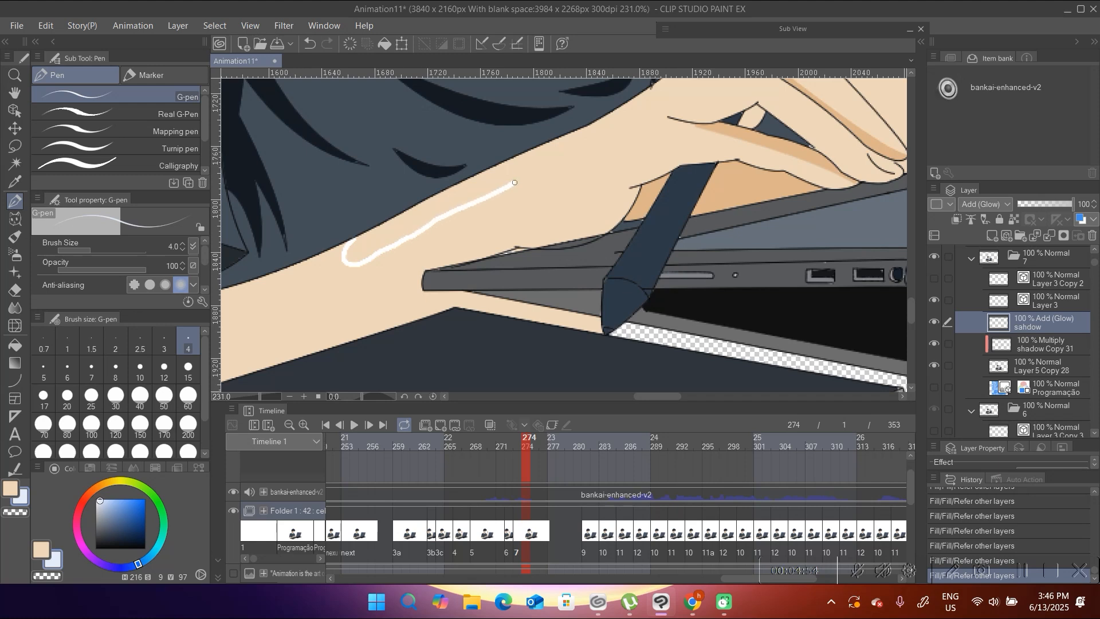
{"action": "left_click_drag", "start_coordinate": [390, 216], "coordinate": [353, 238]}
{"action": "left_click_drag", "start_coordinate": [409, 230], "coordinate": [324, 263]}
{"action": "left_click_drag", "start_coordinate": [468, 171], "coordinate": [464, 189]}
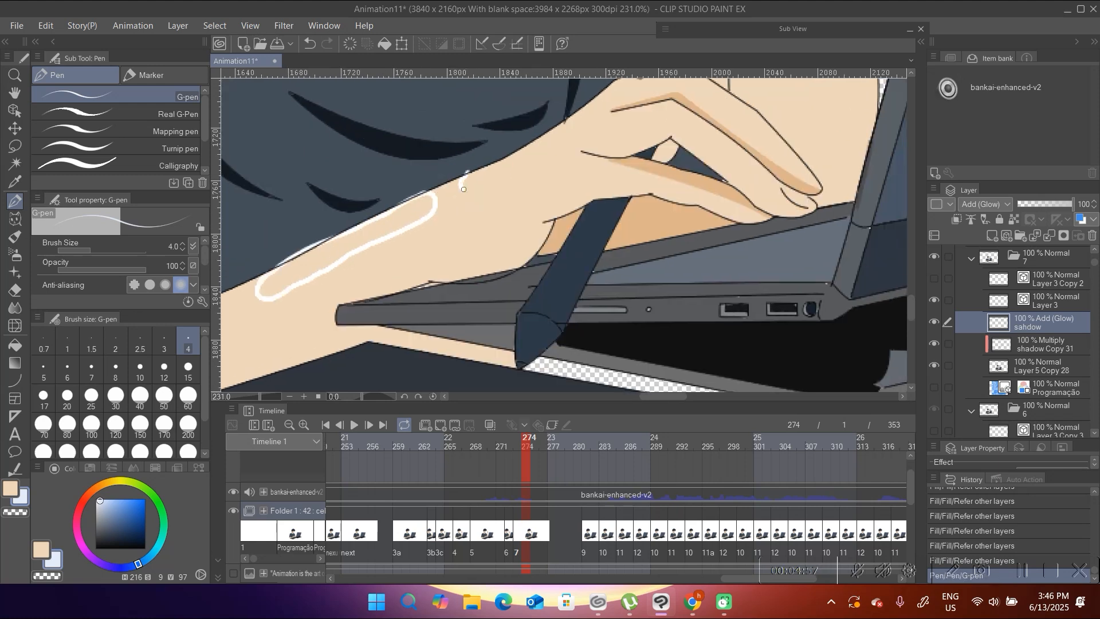
{"action": "mouse_move", "coordinate": [509, 158]}
{"action": "left_mouse_down"}
{"action": "mouse_move", "coordinate": [471, 173]}
{"action": "mouse_move", "coordinate": [400, 233]}
{"action": "mouse_move", "coordinate": [388, 258]}
{"action": "left_mouse_up"}
Fill the forearm and wrist highlight outlines.
{"action": "key", "text": "g"}
{"action": "left_click", "coordinate": [396, 230]}
{"action": "left_click", "coordinate": [494, 178]}
{"action": "left_click", "coordinate": [494, 179]}
{"action": "left_click", "coordinate": [412, 221]}
{"action": "left_click_drag", "start_coordinate": [447, 194], "coordinate": [412, 224]}
Paint a highlight along the face-side edge of the raised index finger with the G-pen and fill the gaps beside it.
{"action": "left_click_drag", "start_coordinate": [314, 261], "coordinate": [339, 251]}
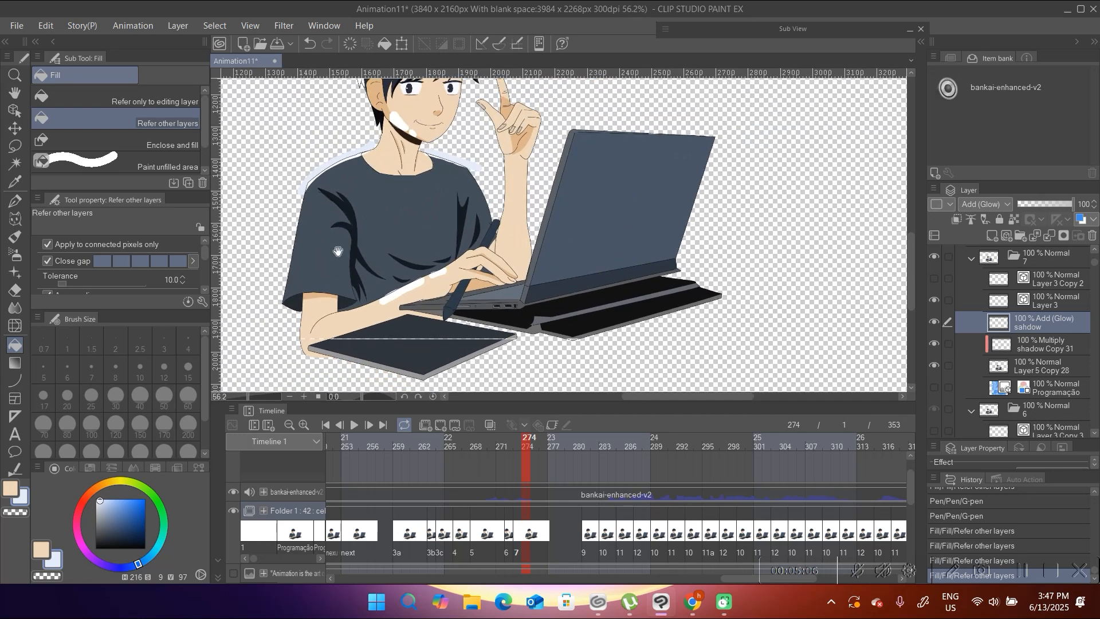
{"action": "left_click_drag", "start_coordinate": [510, 135], "coordinate": [452, 203]}
{"action": "scroll", "coordinate": [431, 171], "scroll_direction": "up", "scroll_amount": 8}
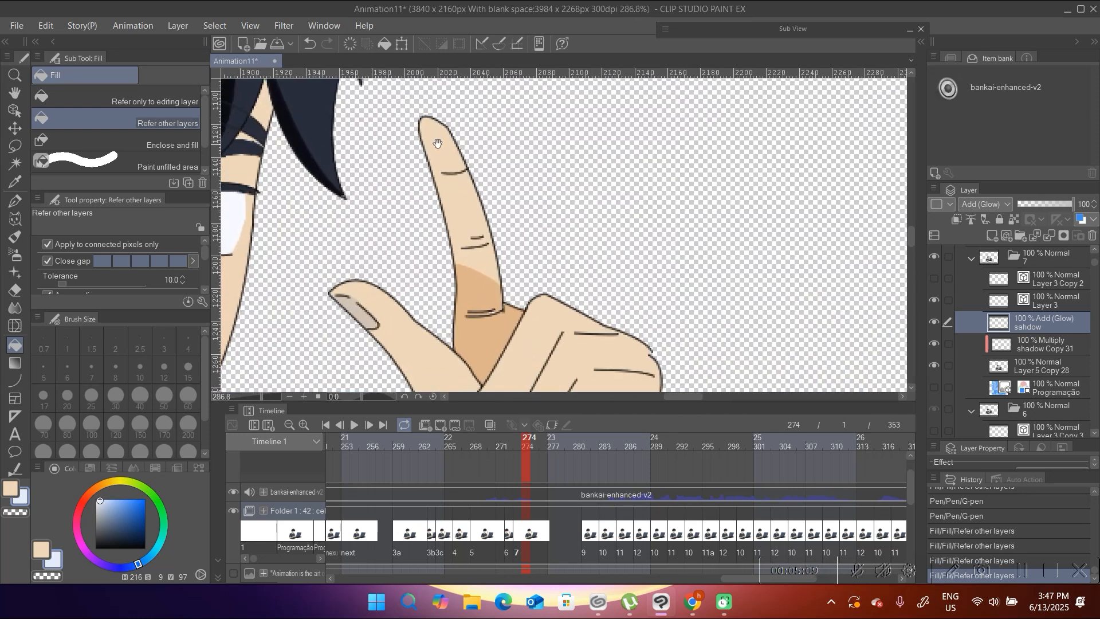
{"action": "key", "text": "p"}
{"action": "left_click_drag", "start_coordinate": [427, 149], "coordinate": [432, 107]}
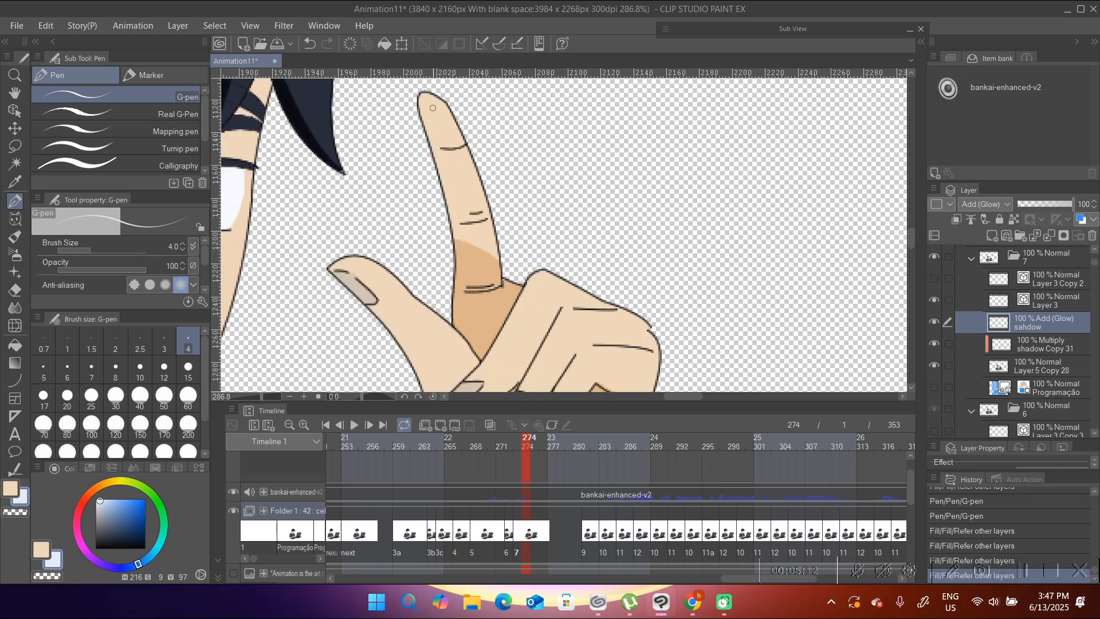
{"action": "left_click_drag", "start_coordinate": [462, 242], "coordinate": [455, 328]}
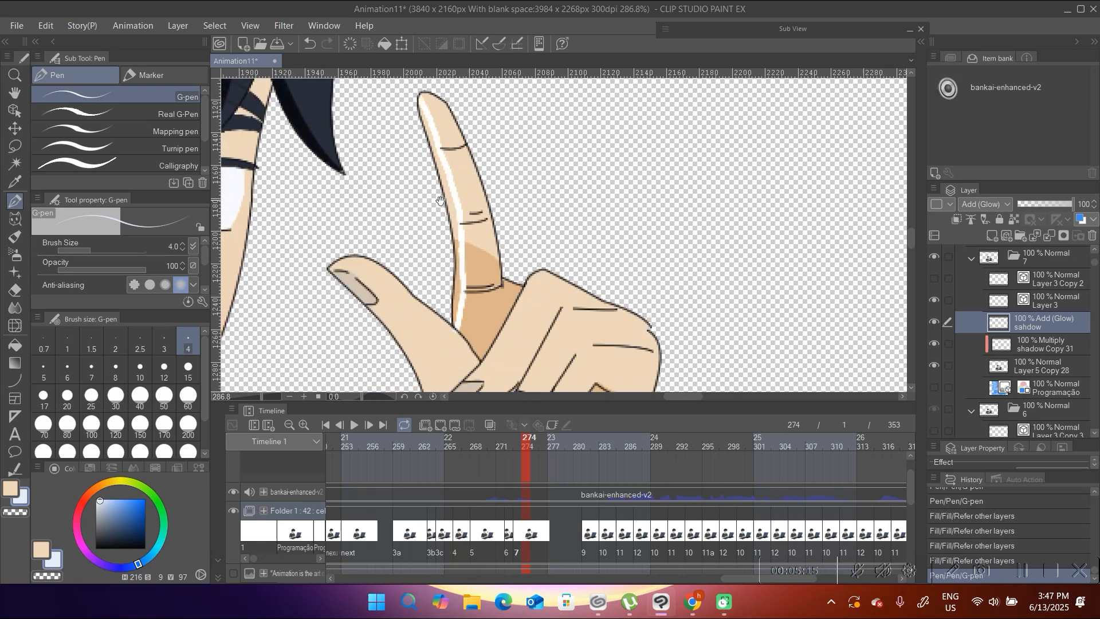
{"action": "left_click_drag", "start_coordinate": [453, 167], "coordinate": [428, 205]}
{"action": "key", "text": "g"}
{"action": "left_click", "coordinate": [413, 184]}
{"action": "left_click", "coordinate": [435, 311]}
Paint white highlight strokes along the laptop lid's top edge with the G-pen at size 4.
{"action": "left_click_drag", "start_coordinate": [439, 319], "coordinate": [390, 322]}
{"action": "mouse_move", "coordinate": [452, 350]}
{"action": "left_mouse_down"}
{"action": "mouse_move", "coordinate": [455, 222]}
{"action": "mouse_move", "coordinate": [496, 223]}
{"action": "mouse_move", "coordinate": [488, 245]}
{"action": "mouse_move", "coordinate": [481, 200]}
{"action": "left_mouse_up"}
{"action": "key", "text": "p"}
{"action": "mouse_move", "coordinate": [558, 217]}
{"action": "left_mouse_down"}
{"action": "mouse_move", "coordinate": [457, 196]}
{"action": "mouse_move", "coordinate": [540, 211]}
{"action": "left_mouse_up"}
{"action": "left_click_drag", "start_coordinate": [501, 223], "coordinate": [424, 224]}
{"action": "left_click_drag", "start_coordinate": [498, 274], "coordinate": [564, 269]}
{"action": "mouse_move", "coordinate": [466, 229]}
{"action": "left_mouse_down"}
{"action": "mouse_move", "coordinate": [390, 198]}
{"action": "mouse_move", "coordinate": [381, 205]}
{"action": "left_mouse_up"}
{"action": "mouse_move", "coordinate": [440, 240]}
{"action": "left_mouse_down"}
{"action": "mouse_move", "coordinate": [436, 206]}
{"action": "mouse_move", "coordinate": [472, 202]}
{"action": "mouse_move", "coordinate": [475, 175]}
{"action": "mouse_move", "coordinate": [472, 201]}
{"action": "mouse_move", "coordinate": [441, 212]}
{"action": "mouse_move", "coordinate": [432, 261]}
{"action": "left_mouse_up"}
{"action": "mouse_move", "coordinate": [435, 194]}
{"action": "left_mouse_down"}
{"action": "mouse_move", "coordinate": [446, 246]}
{"action": "mouse_move", "coordinate": [408, 288]}
{"action": "mouse_move", "coordinate": [433, 282]}
{"action": "mouse_move", "coordinate": [438, 237]}
{"action": "left_mouse_up"}
{"action": "left_click_drag", "start_coordinate": [544, 172], "coordinate": [502, 179]}
{"action": "left_click_drag", "start_coordinate": [502, 171], "coordinate": [533, 172]}
{"action": "left_click", "coordinate": [522, 180]}
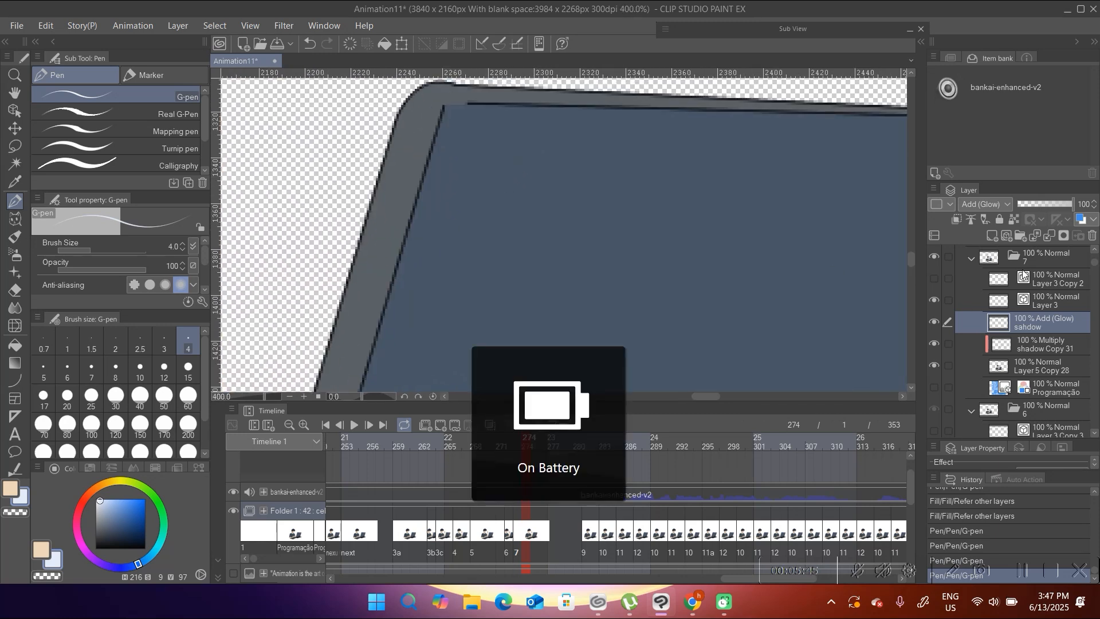
Create a raster layer named laptop above the existing glow layer and set its blending mode to Add (Glow).
{"action": "left_click", "coordinate": [1008, 239]}
{"action": "key", "text": "ctrl+z"}
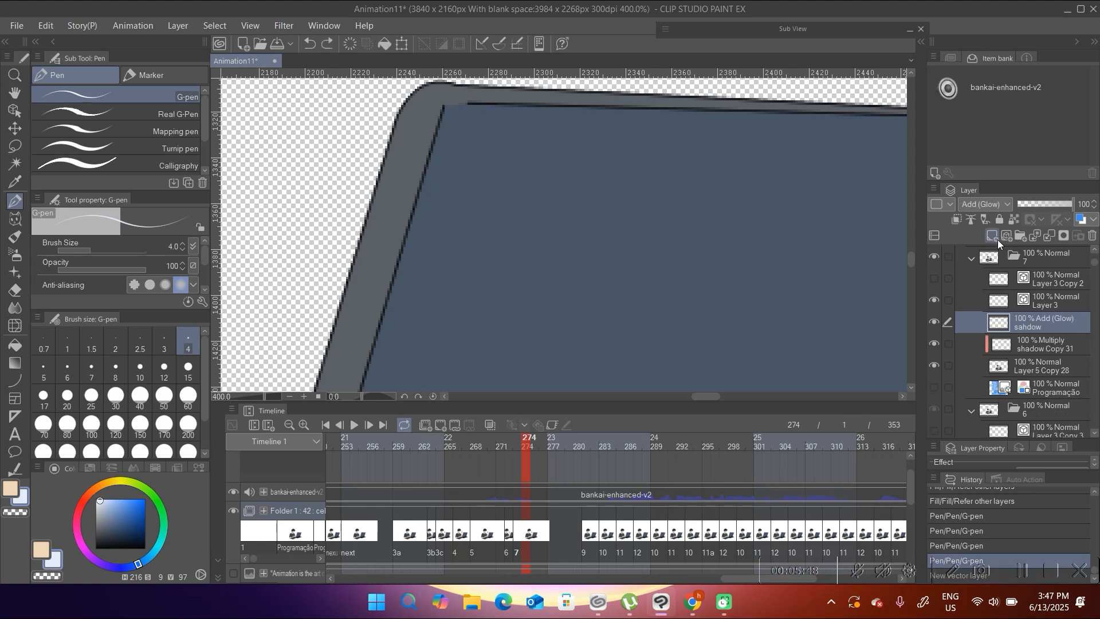
{"action": "key", "text": "ctrl+shift+n"}
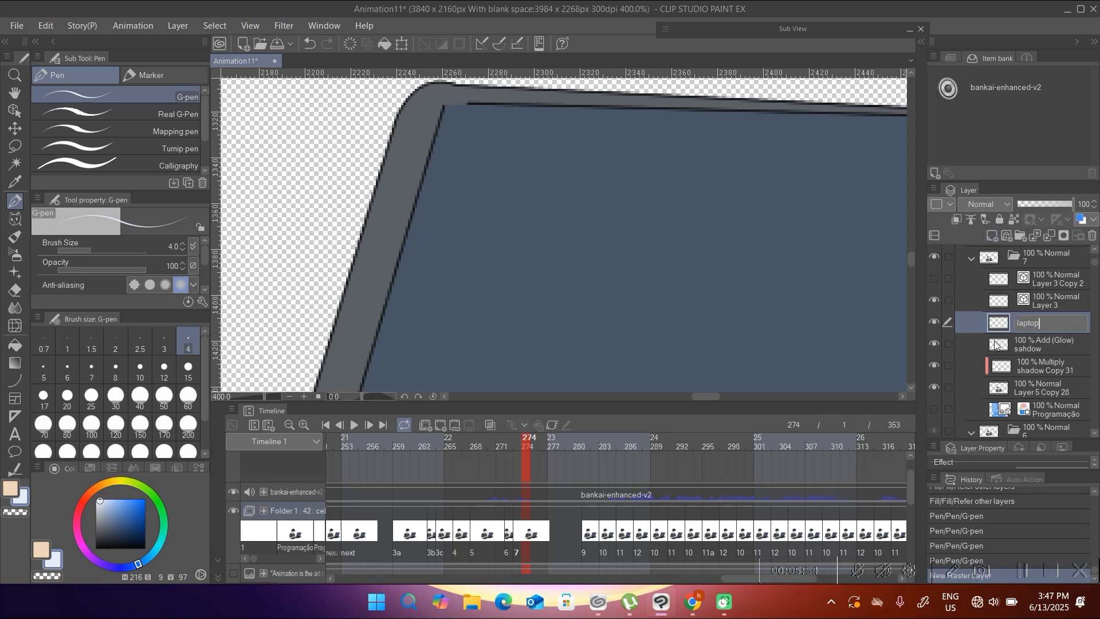
{"action": "double_click", "coordinate": [1036, 330]}
{"action": "type", "text": "laptop"}
{"action": "key", "text": "Return"}
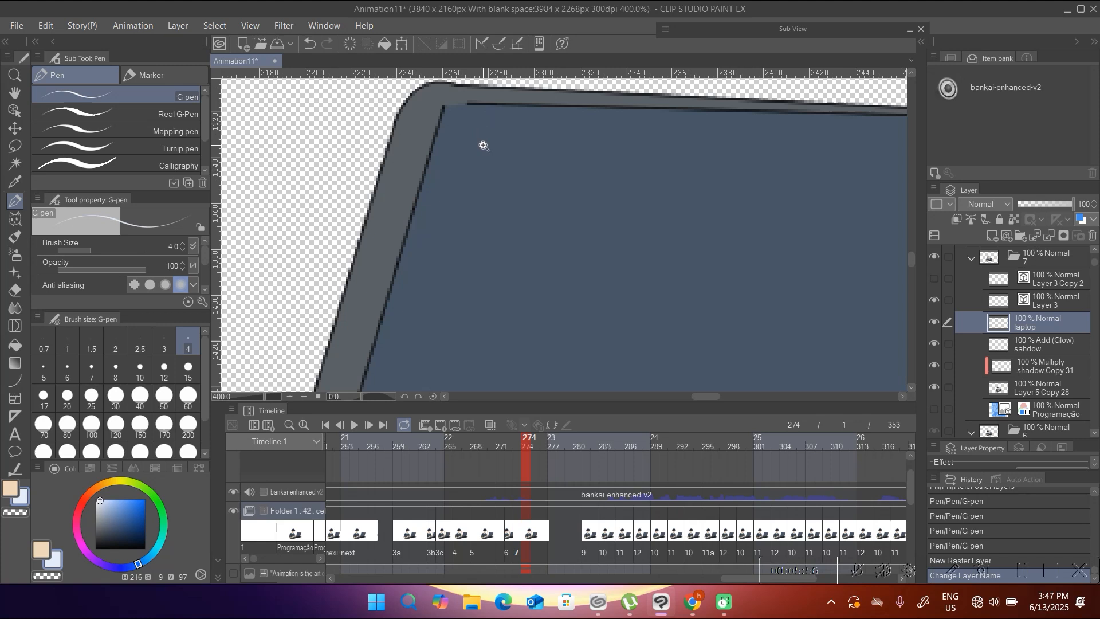
{"action": "left_click_drag", "start_coordinate": [483, 146], "coordinate": [471, 155]}
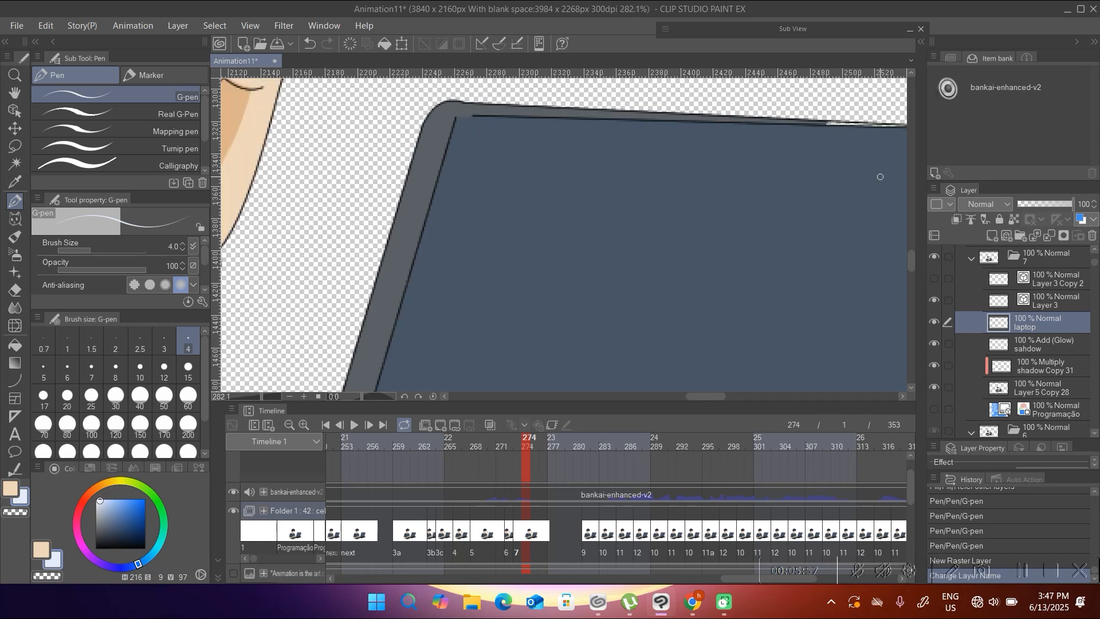
{"action": "left_click", "coordinate": [989, 206]}
{"action": "left_click", "coordinate": [982, 374]}
Paint a round highlight dot on the lid near its rounded corner and a smaller dot on the bezel corner.
{"action": "left_click_drag", "start_coordinate": [461, 117], "coordinate": [277, 142]}
{"action": "left_click_drag", "start_coordinate": [275, 198], "coordinate": [324, 182]}
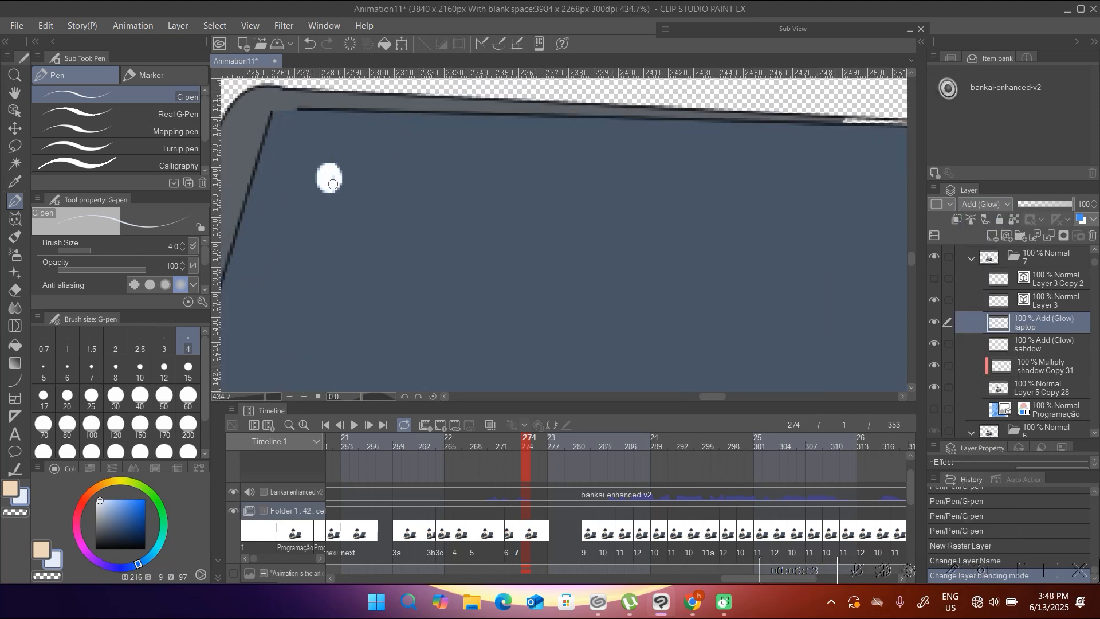
{"action": "left_click_drag", "start_coordinate": [325, 173], "coordinate": [327, 178]}
{"action": "mouse_move", "coordinate": [351, 200]}
{"action": "left_mouse_down"}
{"action": "mouse_move", "coordinate": [302, 238]}
{"action": "mouse_move", "coordinate": [331, 216]}
{"action": "mouse_move", "coordinate": [383, 208]}
{"action": "mouse_move", "coordinate": [356, 171]}
{"action": "mouse_move", "coordinate": [302, 221]}
{"action": "left_mouse_up"}
{"action": "left_click", "coordinate": [321, 170]}
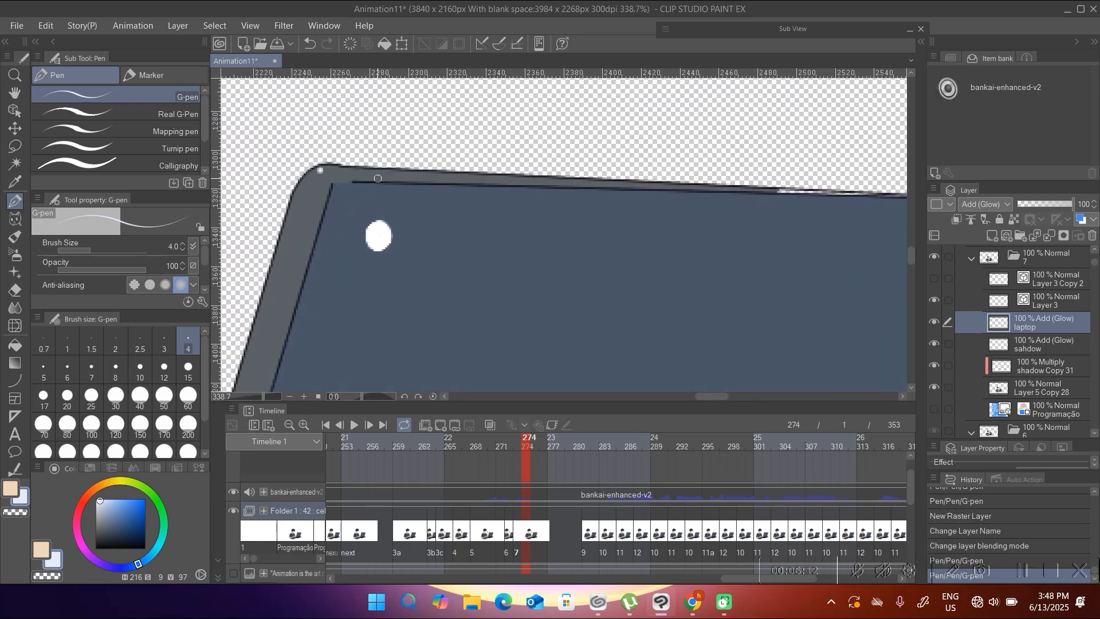
Paint a thin highlight along the lid's top edge starting from the rounded corner.
{"action": "left_click_drag", "start_coordinate": [319, 170], "coordinate": [710, 186]}
{"action": "mouse_move", "coordinate": [342, 166]}
{"action": "left_mouse_down"}
{"action": "mouse_move", "coordinate": [366, 144]}
{"action": "mouse_move", "coordinate": [328, 215]}
{"action": "left_mouse_up"}
{"action": "key", "text": "ctrl+z"}
{"action": "left_click_drag", "start_coordinate": [373, 143], "coordinate": [329, 211]}
{"action": "mouse_move", "coordinate": [391, 193]}
{"action": "left_mouse_down"}
{"action": "mouse_move", "coordinate": [351, 216]}
{"action": "mouse_move", "coordinate": [314, 268]}
{"action": "mouse_move", "coordinate": [337, 217]}
{"action": "left_mouse_up"}
Paint a straight white highlight along the lid's side edge near the hand, down to the hinge.
{"action": "left_click_drag", "start_coordinate": [296, 358], "coordinate": [398, 176]}
{"action": "scroll", "coordinate": [400, 253], "scroll_direction": "up", "scroll_amount": 4}
{"action": "mouse_move", "coordinate": [389, 214]}
{"action": "left_mouse_down"}
{"action": "mouse_move", "coordinate": [421, 162]}
{"action": "mouse_move", "coordinate": [372, 314]}
{"action": "left_mouse_up"}
{"action": "left_click_drag", "start_coordinate": [421, 137], "coordinate": [371, 315]}
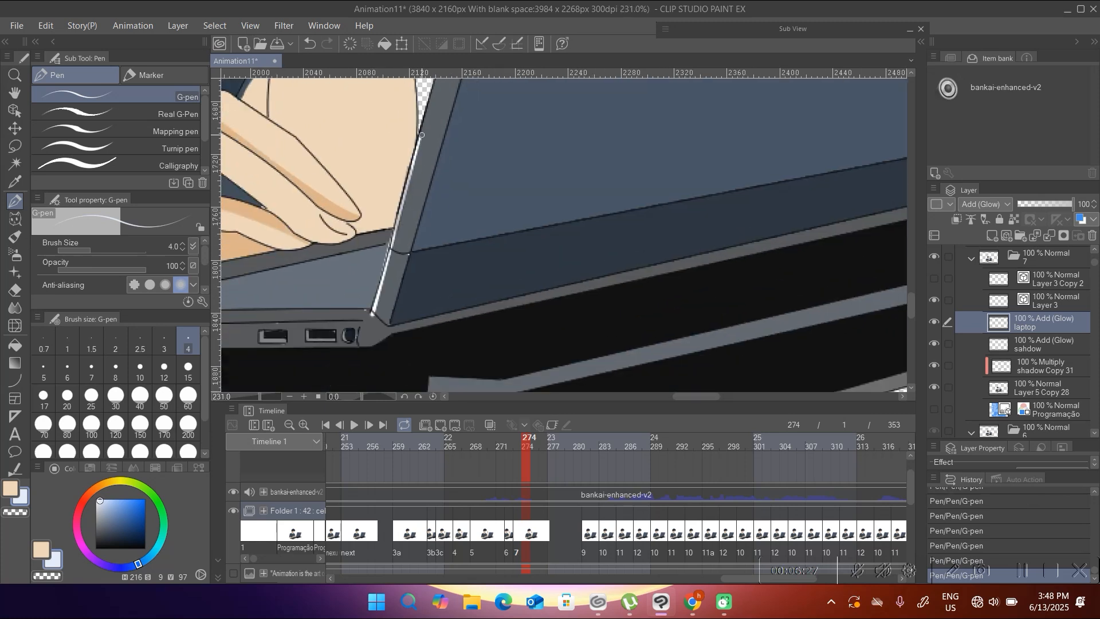
{"action": "left_click", "coordinate": [372, 315], "text": "shift"}
Paint a straight highlight along the laptop base edge above the ports, running out from the hinge corner.
{"action": "mouse_move", "coordinate": [368, 270]}
{"action": "left_mouse_down"}
{"action": "mouse_move", "coordinate": [315, 286]}
{"action": "mouse_move", "coordinate": [364, 259]}
{"action": "left_mouse_up"}
{"action": "mouse_move", "coordinate": [371, 264]}
{"action": "left_mouse_down"}
{"action": "mouse_move", "coordinate": [397, 261]}
{"action": "mouse_move", "coordinate": [406, 222]}
{"action": "mouse_move", "coordinate": [393, 237]}
{"action": "left_mouse_up"}
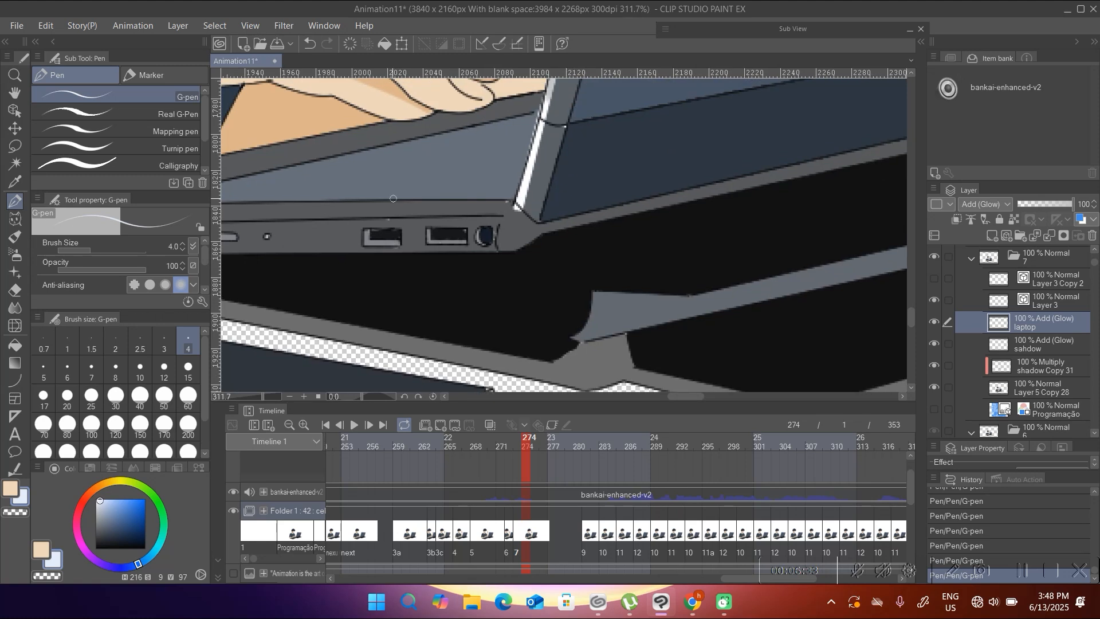
{"action": "left_click", "coordinate": [518, 209], "text": "shift"}
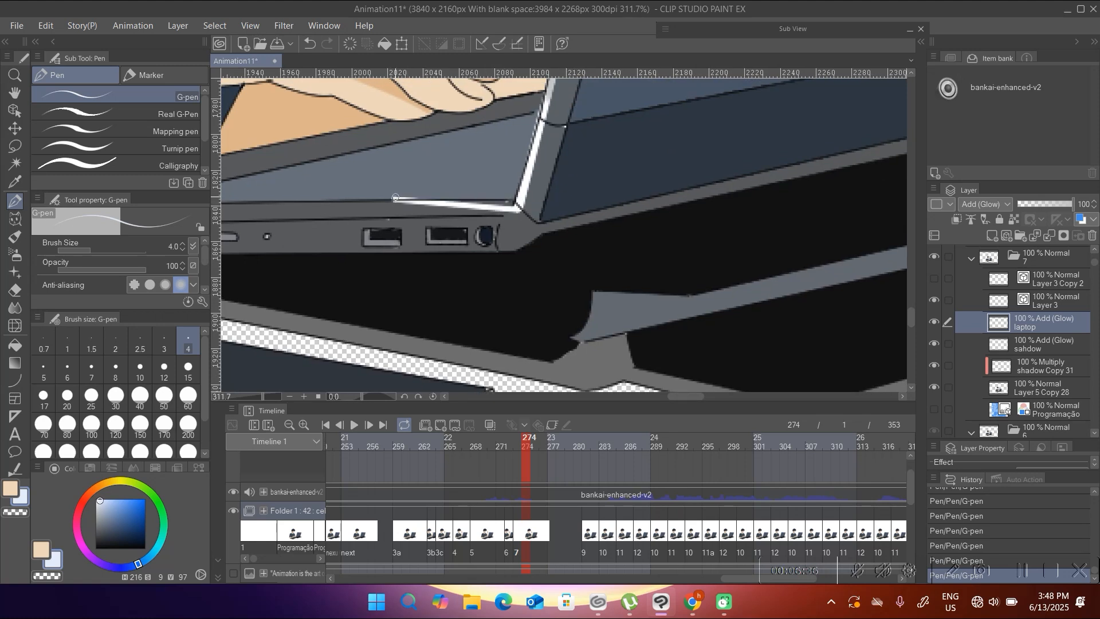
{"action": "left_click", "coordinate": [513, 209], "text": "shift"}
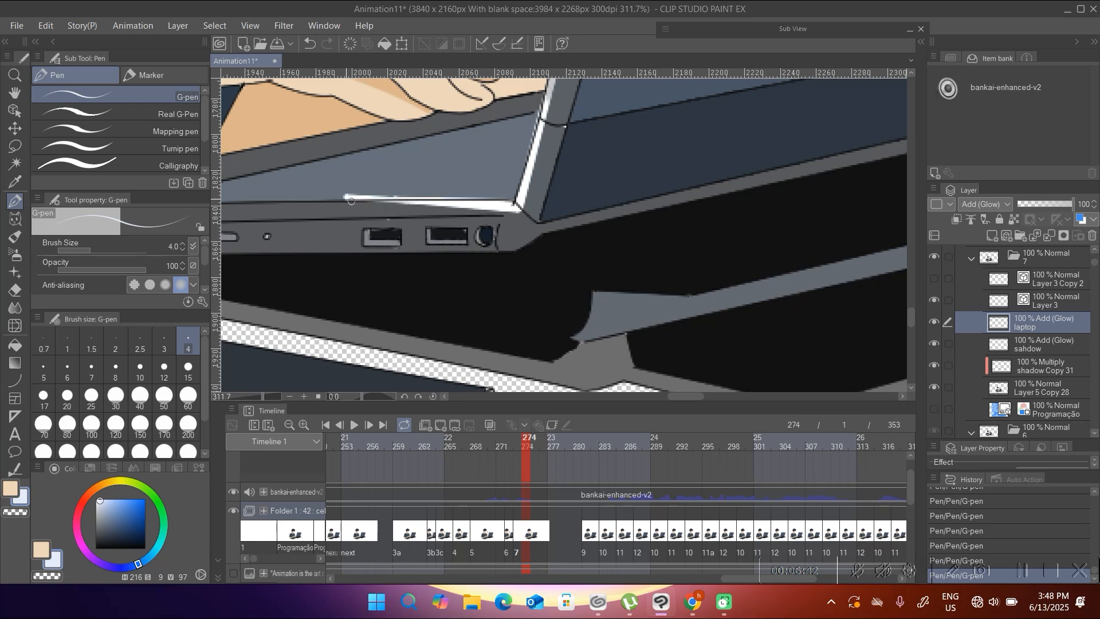
Paint a white highlight along the outer edge of the stylus tip.
{"action": "left_click_drag", "start_coordinate": [374, 210], "coordinate": [373, 238]}
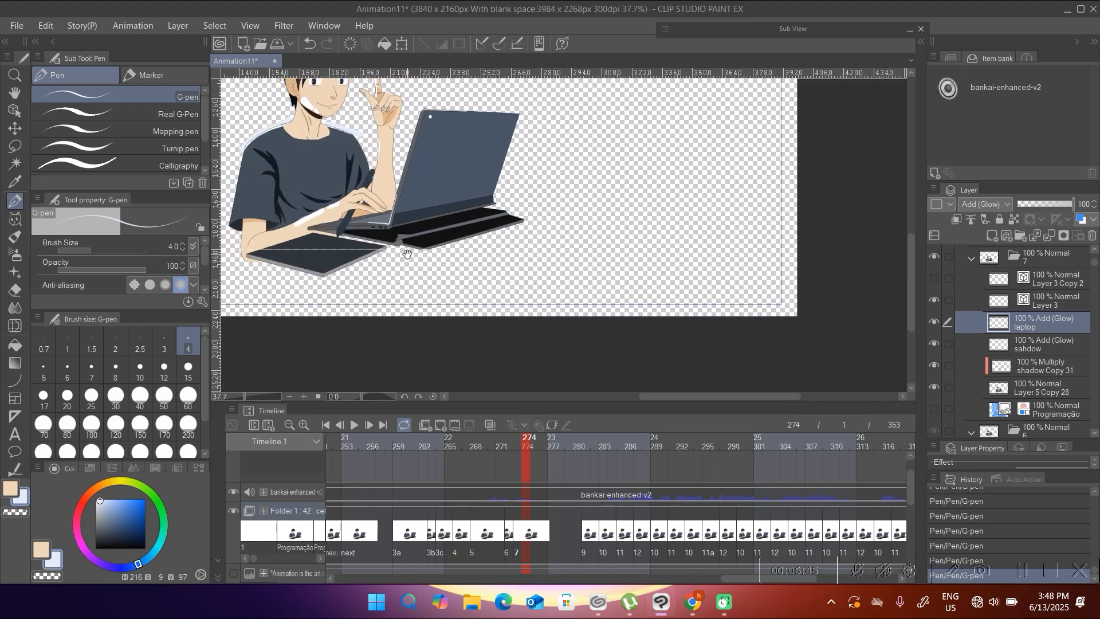
{"action": "left_click_drag", "start_coordinate": [489, 209], "coordinate": [501, 216]}
{"action": "left_click_drag", "start_coordinate": [355, 213], "coordinate": [428, 208]}
{"action": "left_click_drag", "start_coordinate": [435, 249], "coordinate": [505, 249]}
{"action": "left_click_drag", "start_coordinate": [345, 260], "coordinate": [375, 222]}
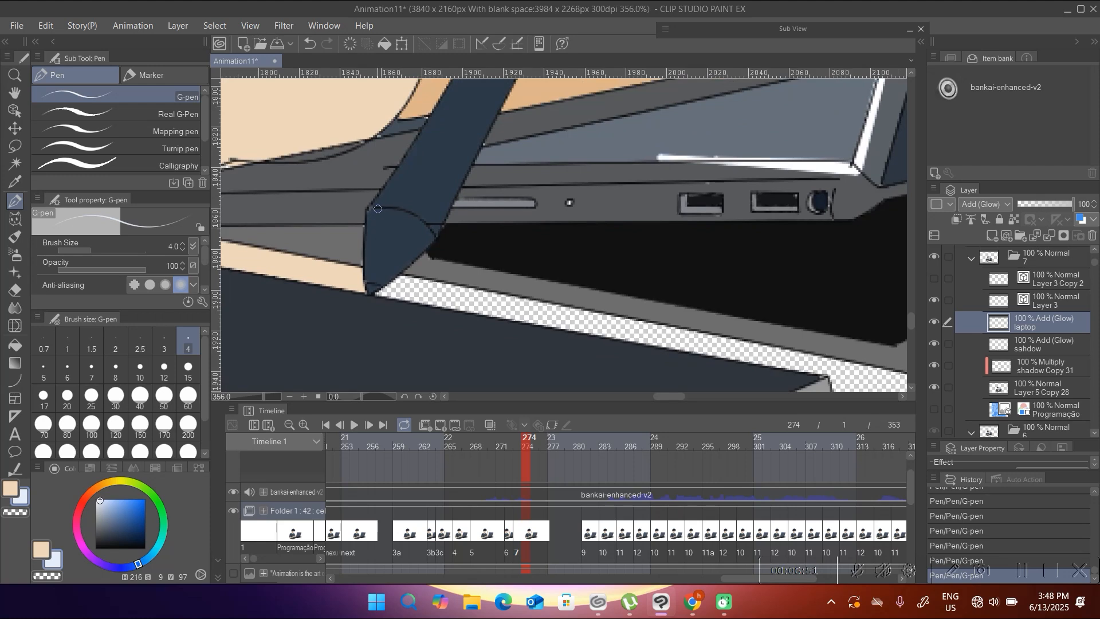
{"action": "key", "text": "ctrl+z"}
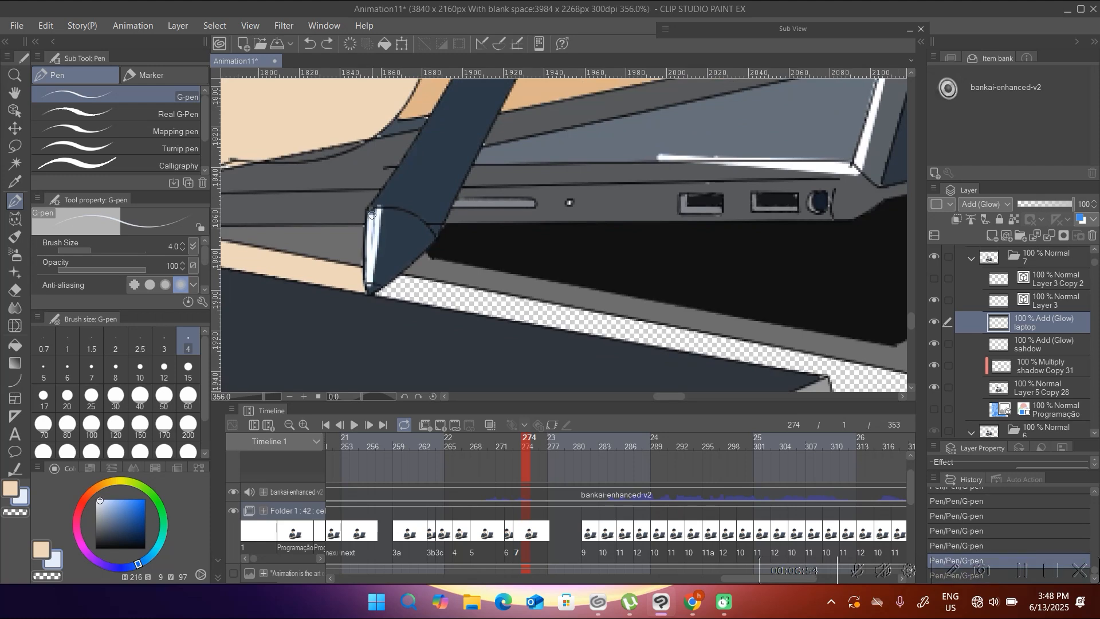
{"action": "key", "text": "ctrl+y"}
Add short white highlight spots along the stylus body above the tip.
{"action": "scroll", "coordinate": [372, 264], "scroll_direction": "up", "scroll_amount": 2}
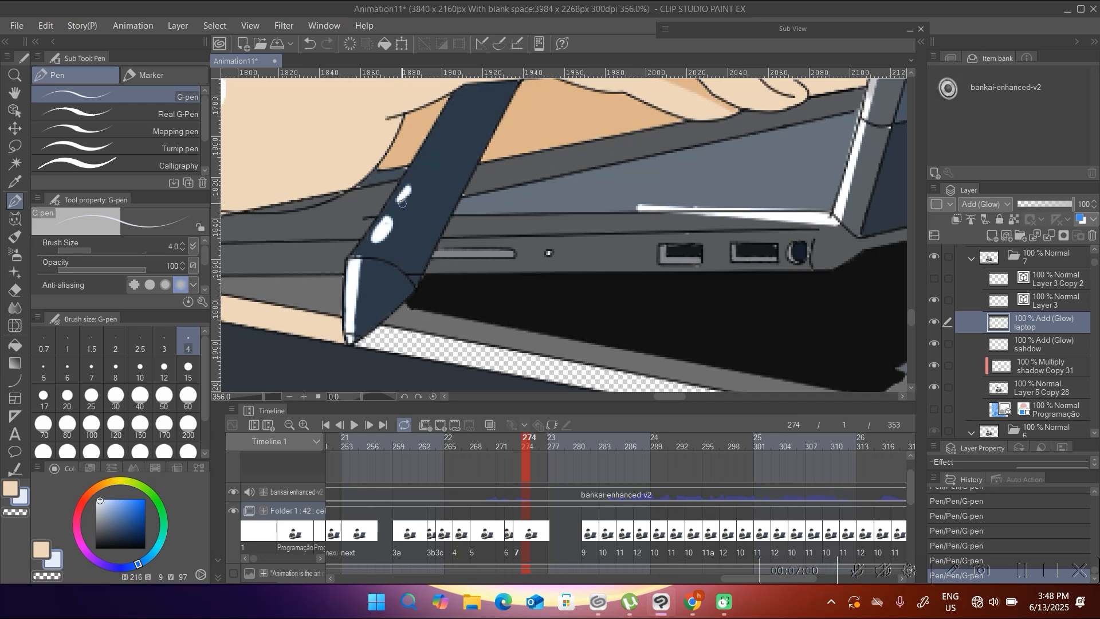
{"action": "left_click_drag", "start_coordinate": [405, 189], "coordinate": [340, 189]}
{"action": "left_click_drag", "start_coordinate": [423, 124], "coordinate": [447, 267]}
{"action": "left_click_drag", "start_coordinate": [453, 195], "coordinate": [417, 193]}
{"action": "left_click_drag", "start_coordinate": [440, 190], "coordinate": [431, 250]}
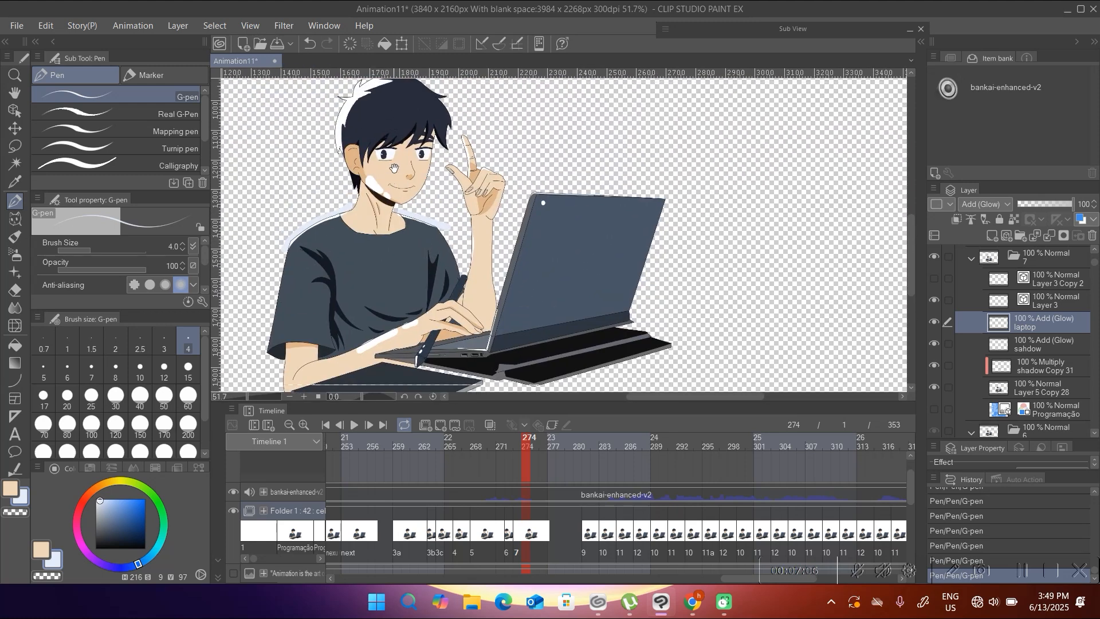
Paint a white highlight along the outer upper rim of the ear, redoing the first stroke.
{"action": "scroll", "coordinate": [394, 168], "scroll_direction": "up", "scroll_amount": 8}
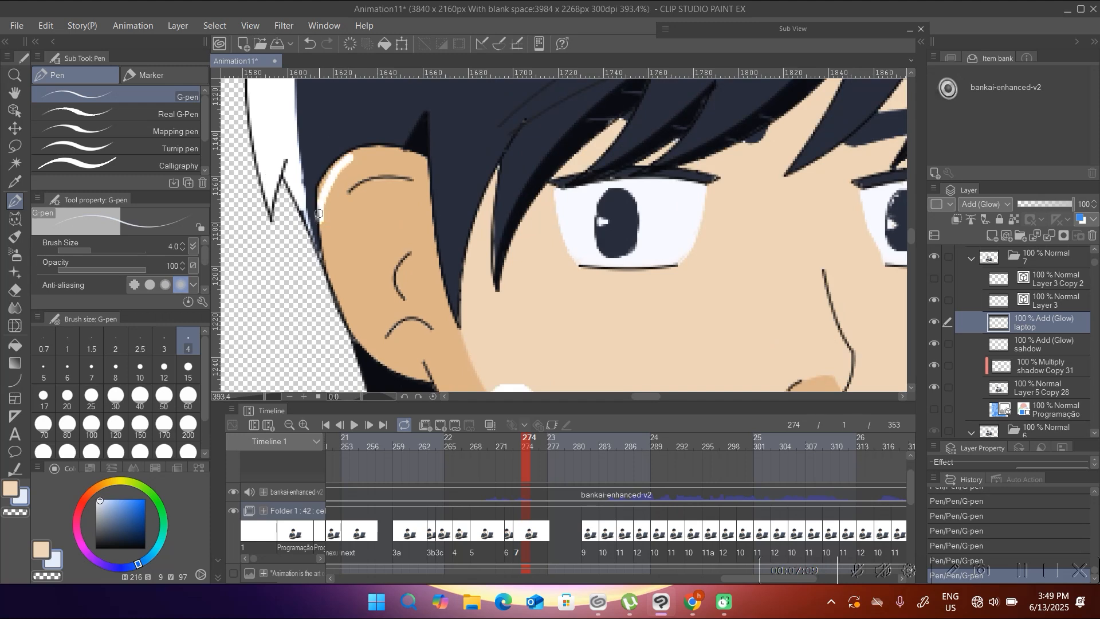
{"action": "left_click_drag", "start_coordinate": [343, 163], "coordinate": [329, 227]}
{"action": "scroll", "coordinate": [329, 227], "scroll_direction": "down", "scroll_amount": 4}
{"action": "scroll", "coordinate": [343, 195], "scroll_direction": "up", "scroll_amount": 5}
{"action": "key", "text": "ctrl+z"}
{"action": "left_click_drag", "start_coordinate": [362, 139], "coordinate": [309, 216]}
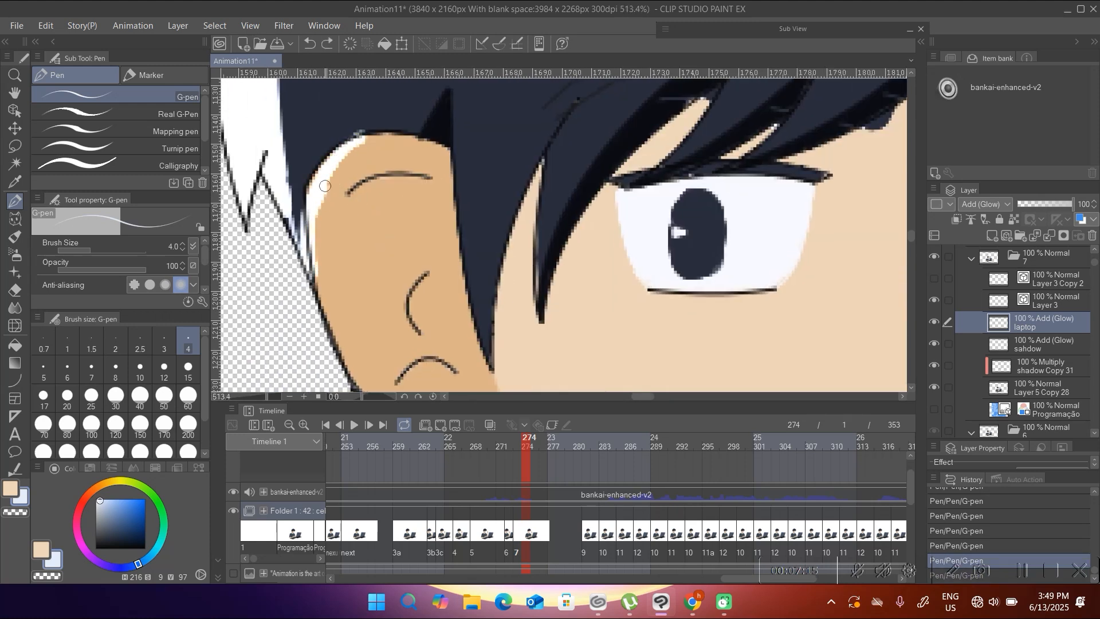
{"action": "scroll", "coordinate": [376, 136], "scroll_direction": "down", "scroll_amount": 10}
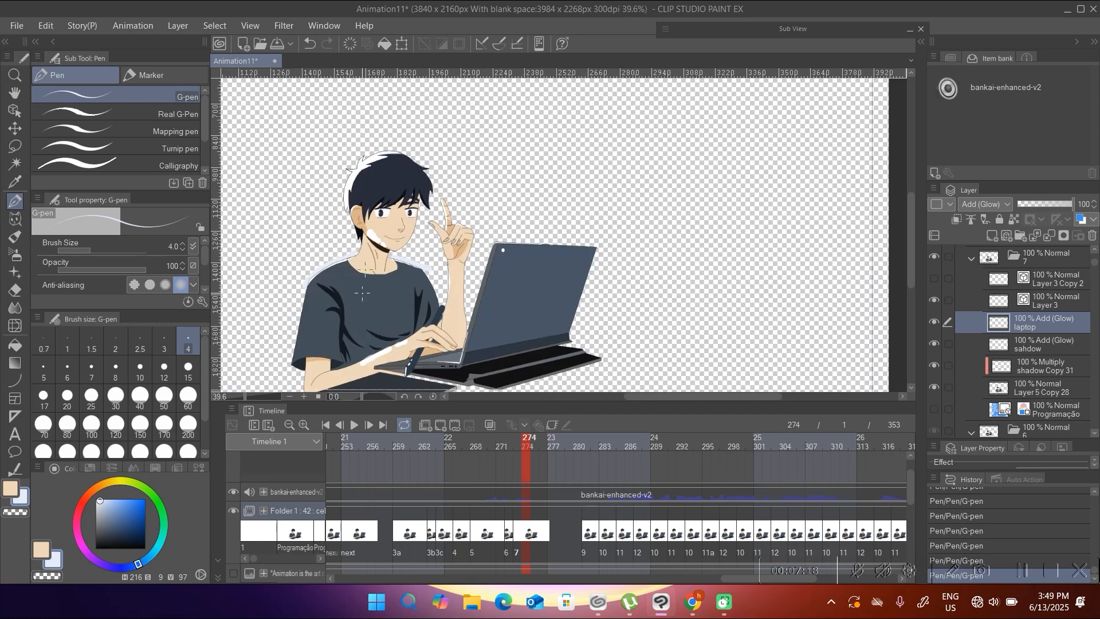
Try painting a white highlight around the far upper corner of the laptop lid, redoing the stroke several times.
{"action": "scroll", "coordinate": [460, 269], "scroll_direction": "down", "scroll_amount": 3}
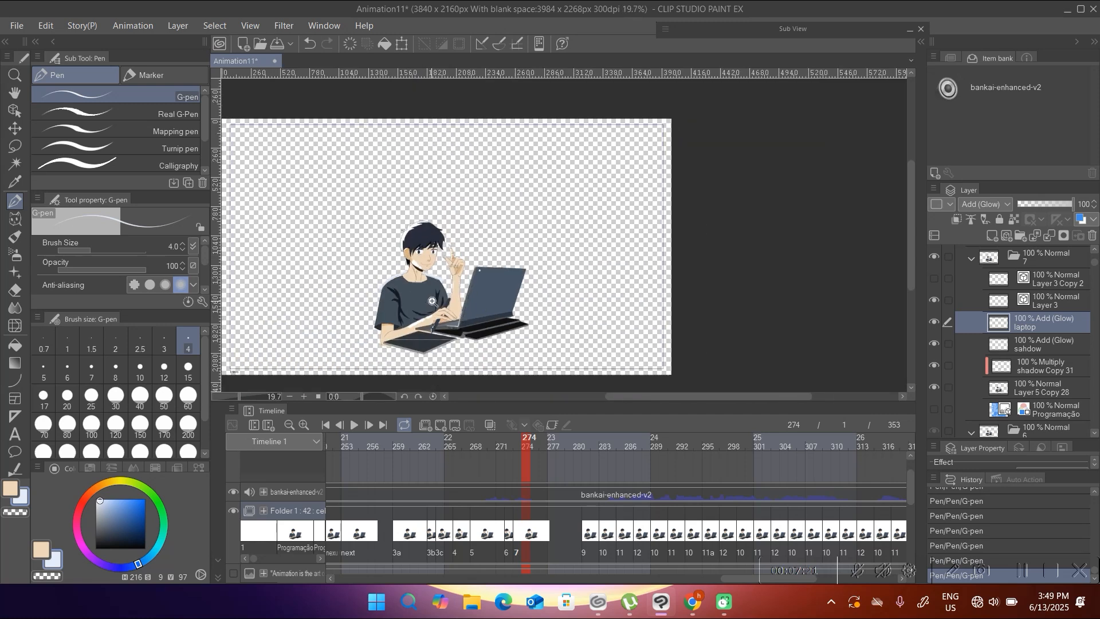
{"action": "left_click_drag", "start_coordinate": [489, 292], "coordinate": [491, 232]}
{"action": "scroll", "coordinate": [492, 232], "scroll_direction": "up", "scroll_amount": 4}
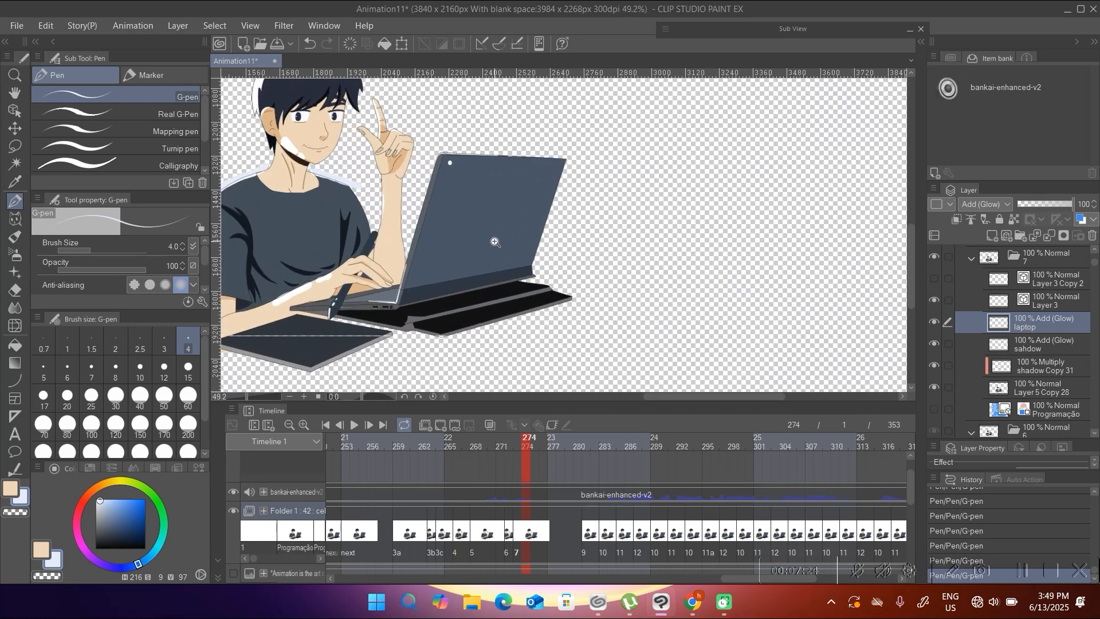
{"action": "scroll", "coordinate": [495, 241], "scroll_direction": "up", "scroll_amount": 4}
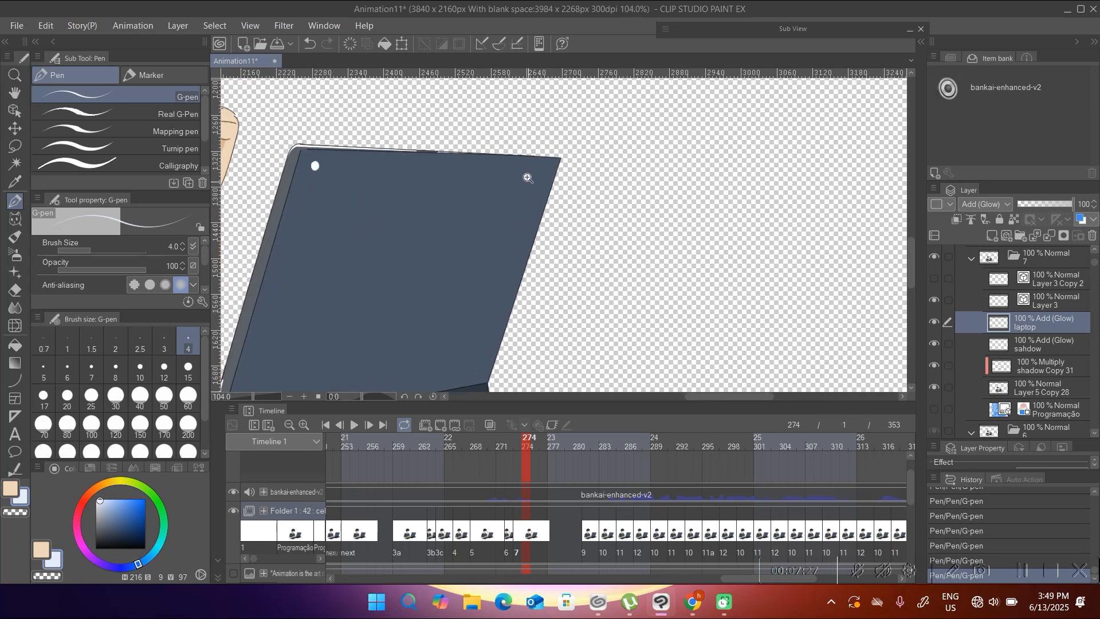
{"action": "scroll", "coordinate": [527, 178], "scroll_direction": "up", "scroll_amount": 7}
{"action": "mouse_move", "coordinate": [517, 154]}
{"action": "left_mouse_down"}
{"action": "mouse_move", "coordinate": [550, 153]}
{"action": "mouse_move", "coordinate": [540, 199]}
{"action": "left_mouse_up"}
{"action": "key", "text": "ctrl+z"}
{"action": "mouse_move", "coordinate": [510, 154]}
{"action": "left_mouse_down"}
{"action": "mouse_move", "coordinate": [544, 184]}
{"action": "mouse_move", "coordinate": [539, 206]}
{"action": "left_mouse_up"}
{"action": "key", "text": "ctrl+z"}
{"action": "mouse_move", "coordinate": [503, 153]}
{"action": "left_mouse_down"}
{"action": "mouse_move", "coordinate": [528, 153]}
{"action": "mouse_move", "coordinate": [539, 213]}
{"action": "left_mouse_up"}
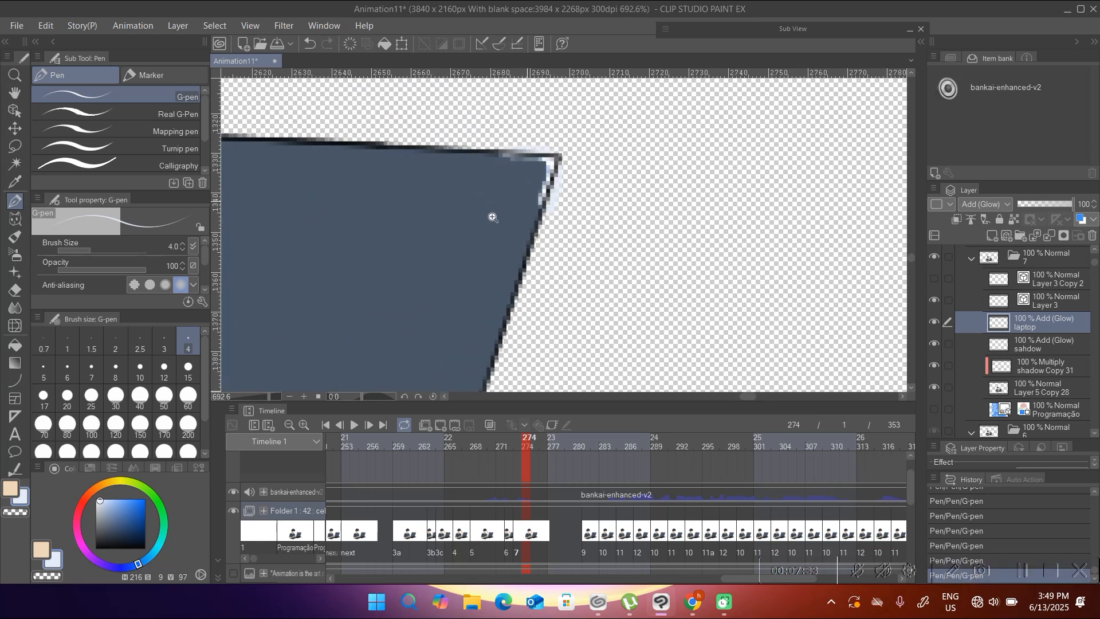
{"action": "scroll", "coordinate": [492, 218], "scroll_direction": "down", "scroll_amount": 11}
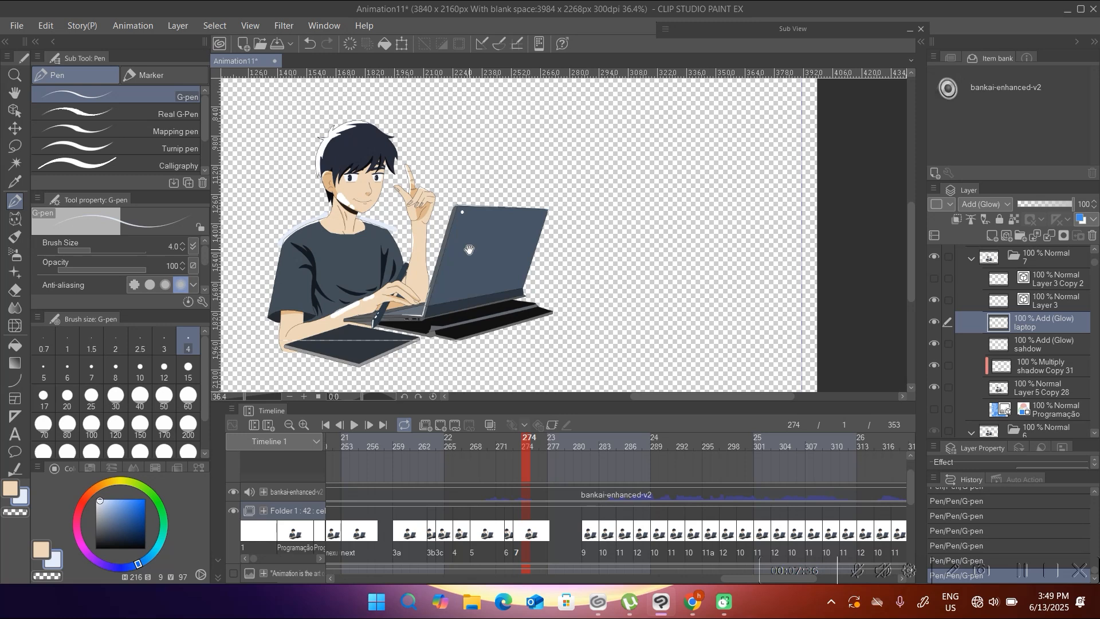
Undo the last stroke at the laptop lid's far upper corner and repaint a short highlight there.
{"action": "scroll", "coordinate": [547, 212], "scroll_direction": "up", "scroll_amount": 11}
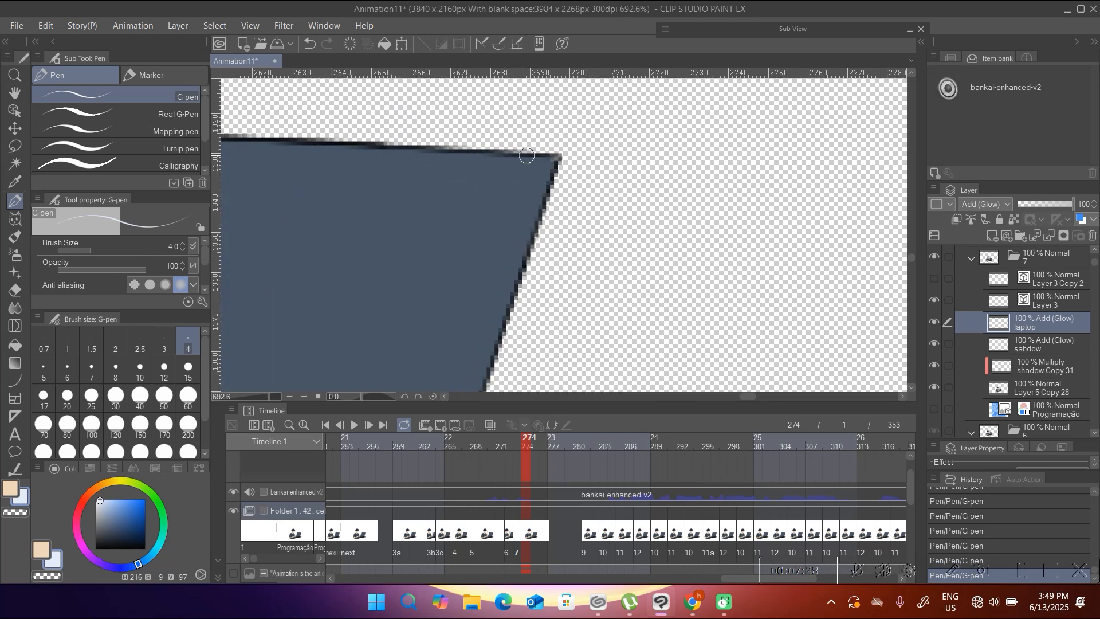
{"action": "key", "text": "ctrl+z"}
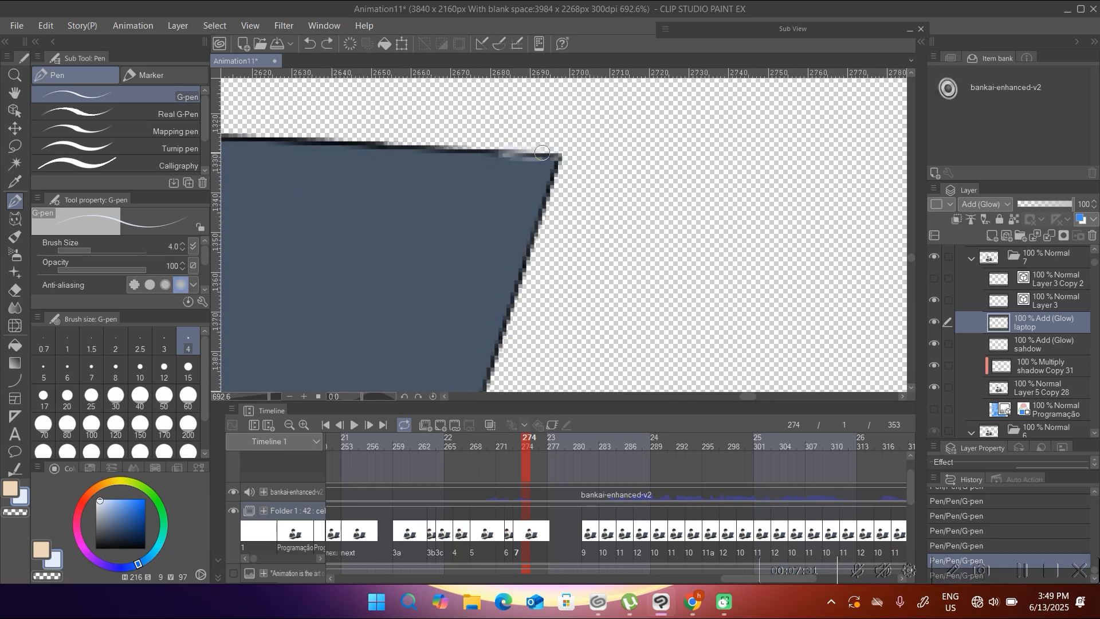
{"action": "left_click_drag", "start_coordinate": [501, 154], "coordinate": [555, 170]}
{"action": "scroll", "coordinate": [482, 223], "scroll_direction": "down", "scroll_amount": 11}
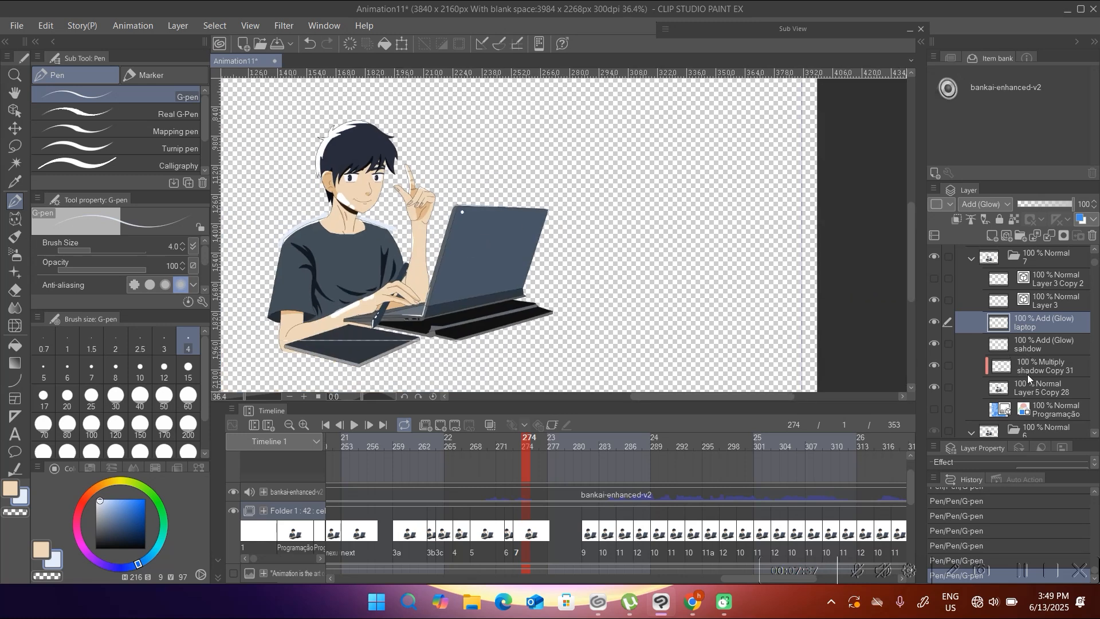
Select the drawing's outline from Layer 5 Copy 28, invert the selection and delete everything outside the figure on that layer.
{"action": "left_click", "coordinate": [1025, 392]}
{"action": "left_click", "coordinate": [999, 389], "text": "ctrl"}
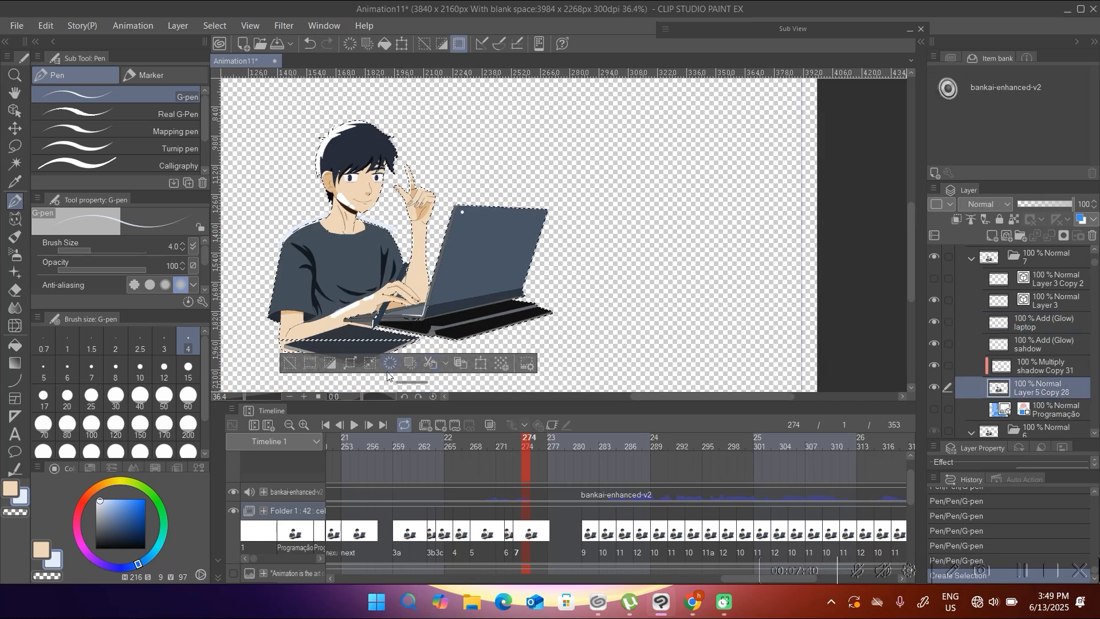
{"action": "left_click", "coordinate": [332, 362]}
{"action": "key", "text": "Delete"}
{"action": "scroll", "coordinate": [312, 229], "scroll_direction": "up", "scroll_amount": 3}
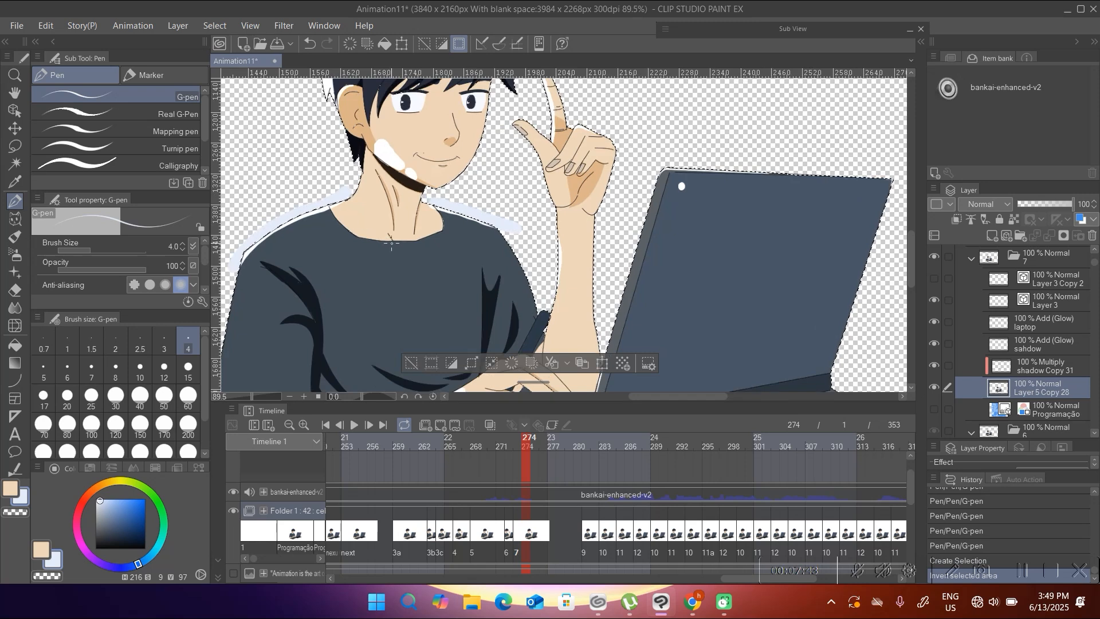
Delete the paint outside the figure from the Multiply layer shadow Copy 31 and the Add (Glow) layer sahdow.
{"action": "left_click", "coordinate": [1037, 367]}
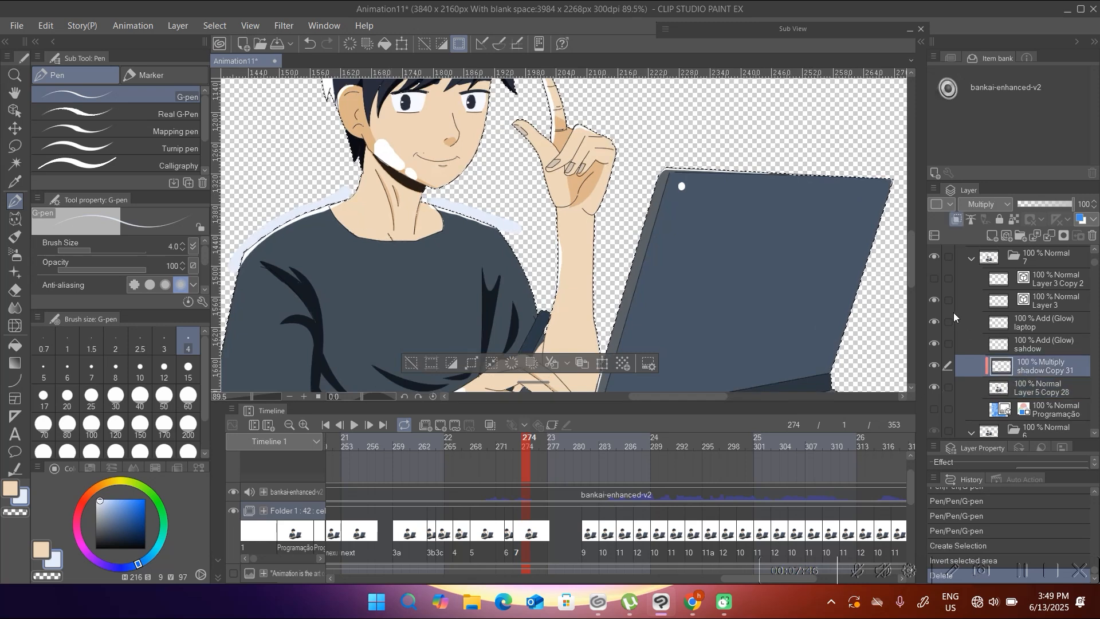
{"action": "left_click", "coordinate": [933, 277]}
{"action": "left_click", "coordinate": [1020, 354]}
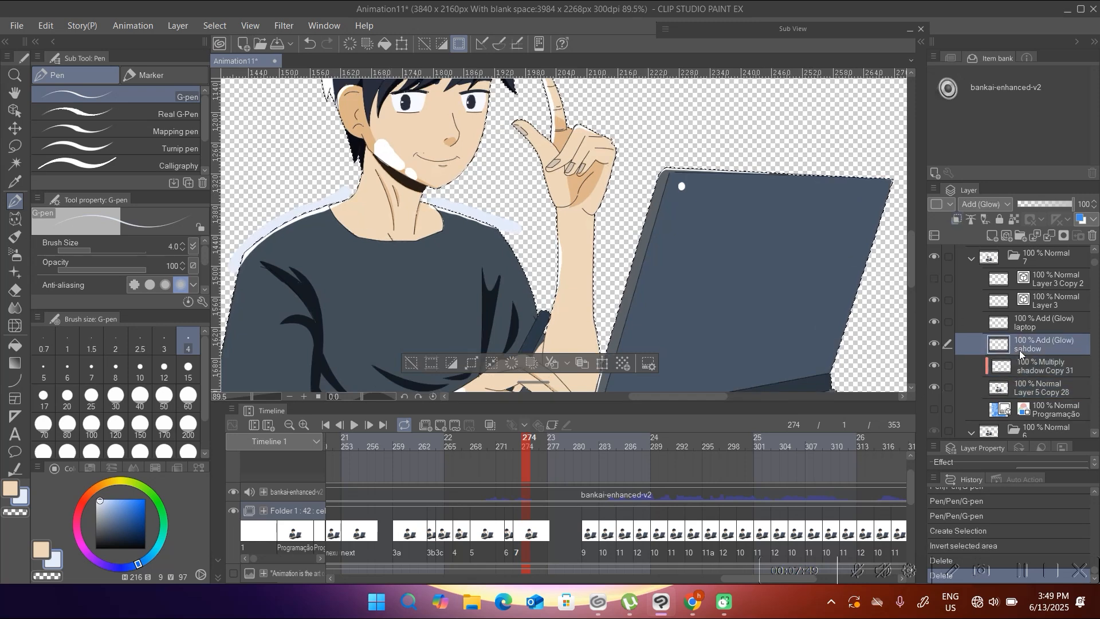
{"action": "key", "text": "Delete"}
{"action": "scroll", "coordinate": [544, 219], "scroll_direction": "down", "scroll_amount": 3}
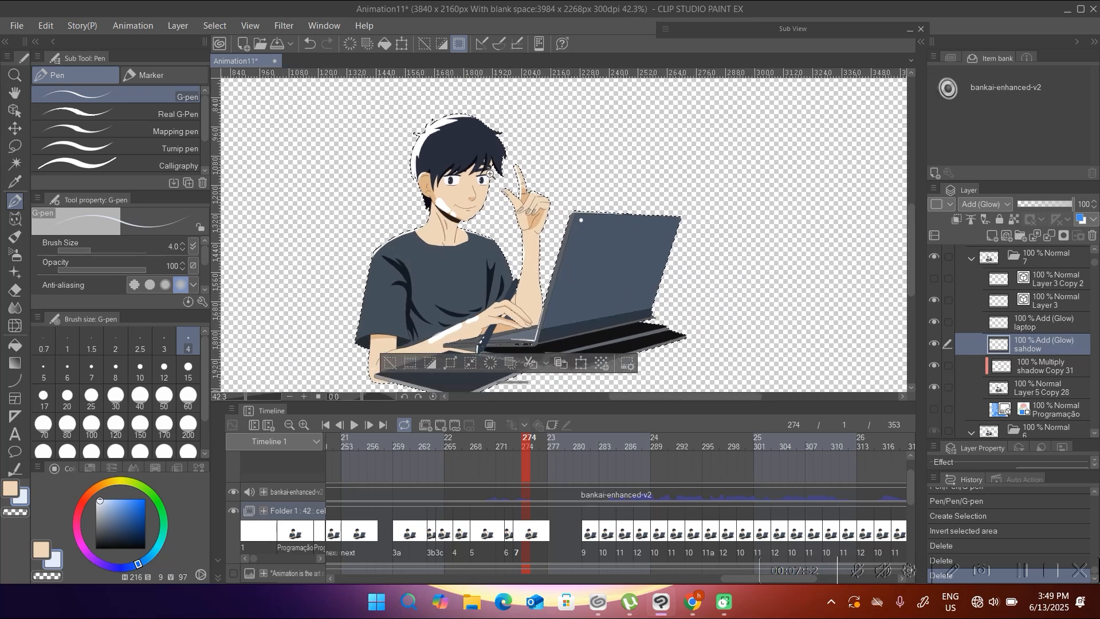
Delete the paint outside the figure from the laptop Add (Glow) layer and clear the selection.
{"action": "scroll", "coordinate": [520, 213], "scroll_direction": "up", "scroll_amount": 3}
{"action": "left_click_drag", "start_coordinate": [520, 213], "coordinate": [453, 185]}
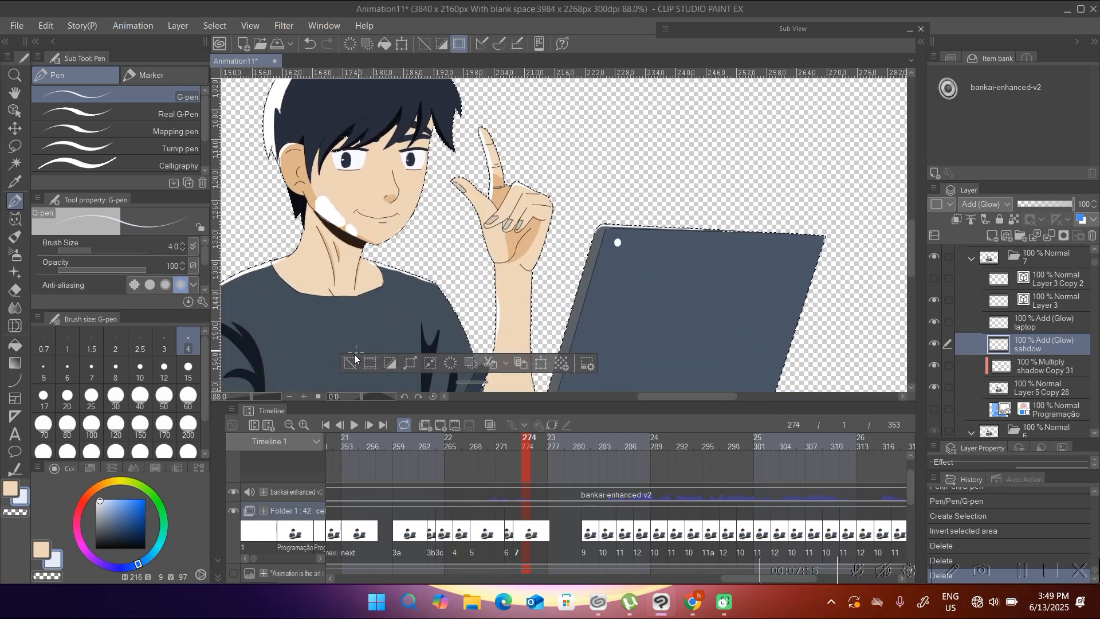
{"action": "left_click", "coordinate": [951, 322]}
{"action": "key", "text": "Delete"}
{"action": "key", "text": "ctrl+d"}
Examine the trimmed highlights on the character and compare the drawing with the sahdow and laptop layers hidden and shown.
{"action": "scroll", "coordinate": [434, 284], "scroll_direction": "down", "scroll_amount": 3}
{"action": "scroll", "coordinate": [441, 202], "scroll_direction": "up", "scroll_amount": 4}
{"action": "left_click_drag", "start_coordinate": [435, 285], "coordinate": [485, 344]}
{"action": "left_click_drag", "start_coordinate": [432, 181], "coordinate": [435, 245]}
{"action": "mouse_move", "coordinate": [421, 179]}
{"action": "left_mouse_down"}
{"action": "mouse_move", "coordinate": [444, 172]}
{"action": "mouse_move", "coordinate": [420, 187]}
{"action": "left_mouse_up"}
{"action": "left_click_drag", "start_coordinate": [422, 296], "coordinate": [445, 187]}
{"action": "left_click", "coordinate": [1029, 346]}
{"action": "left_click", "coordinate": [933, 343]}
{"action": "left_click", "coordinate": [934, 343]}
{"action": "left_click", "coordinate": [934, 321]}
{"action": "left_click", "coordinate": [933, 323]}
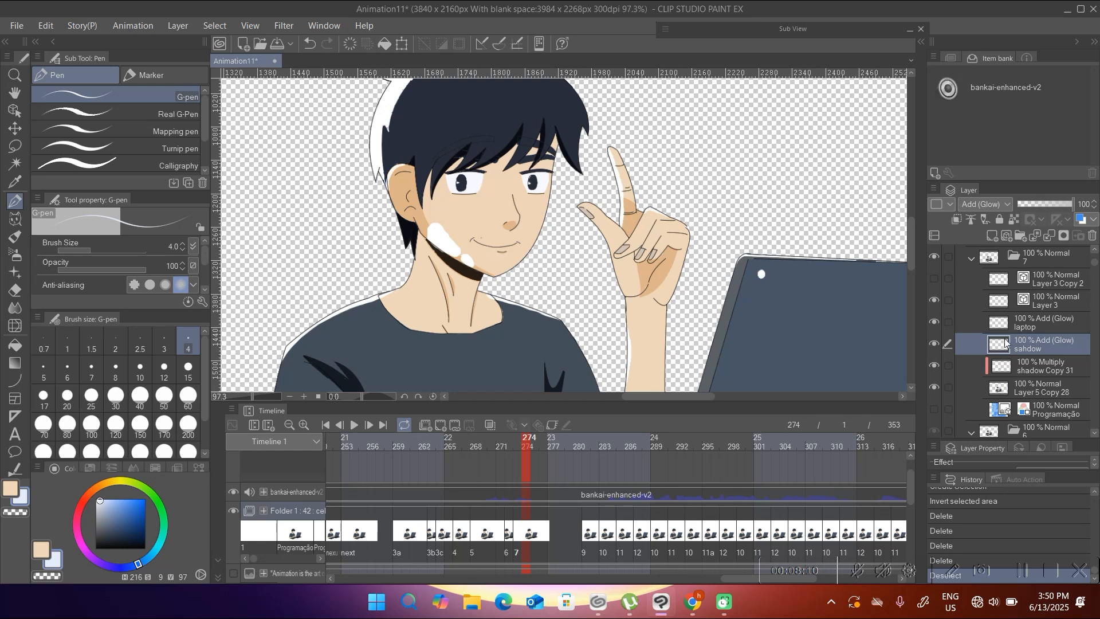
{"action": "left_click", "coordinate": [991, 235]}
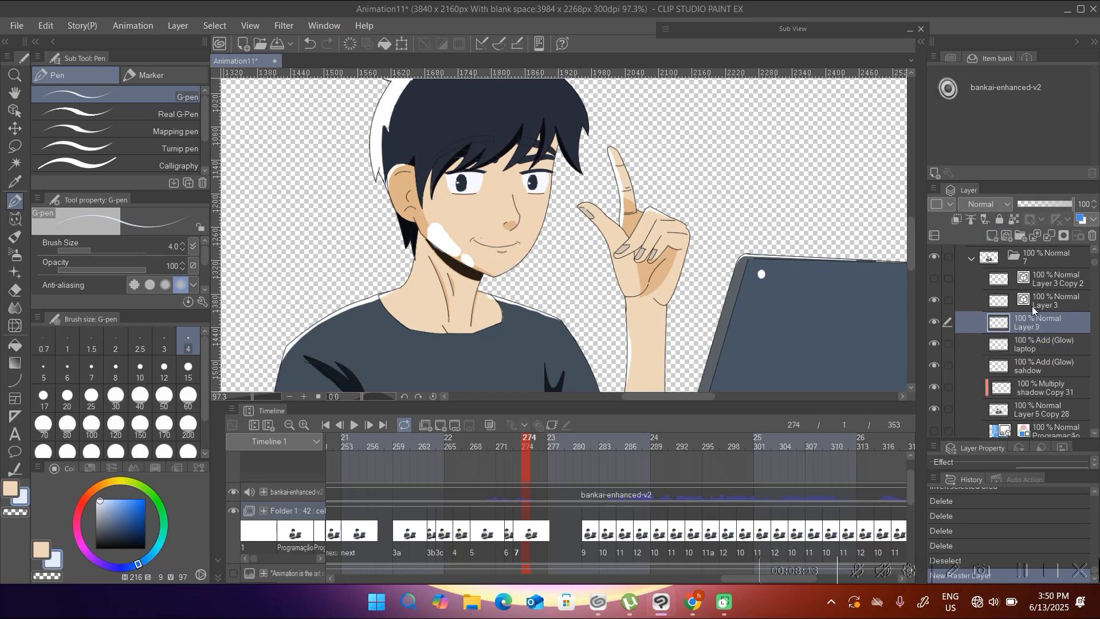
{"action": "left_click", "coordinate": [984, 204]}
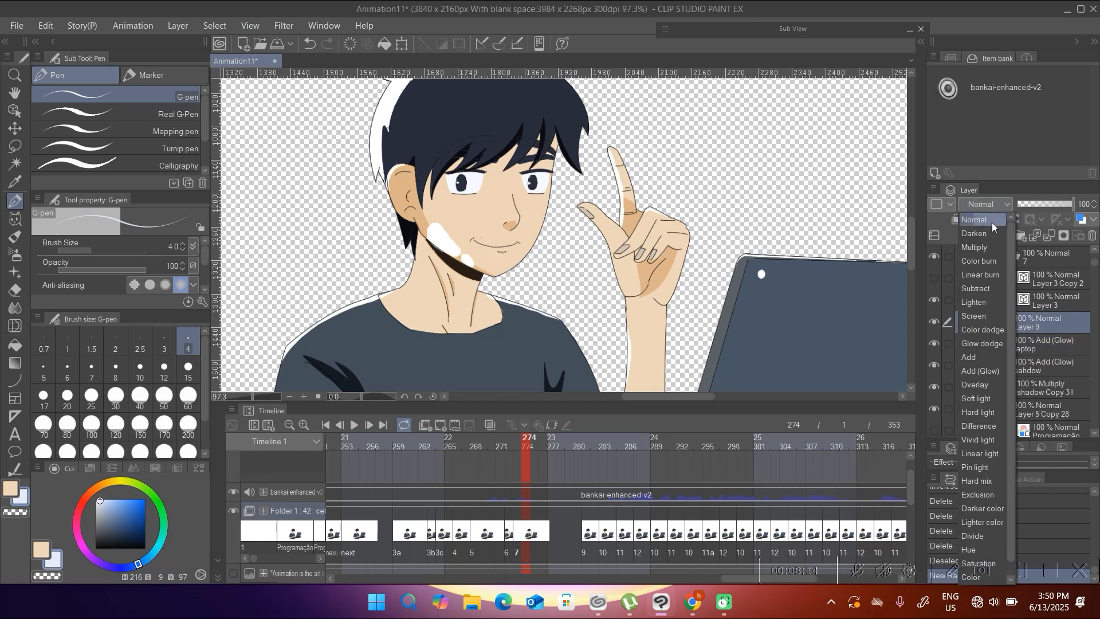
{"action": "left_click", "coordinate": [991, 371]}
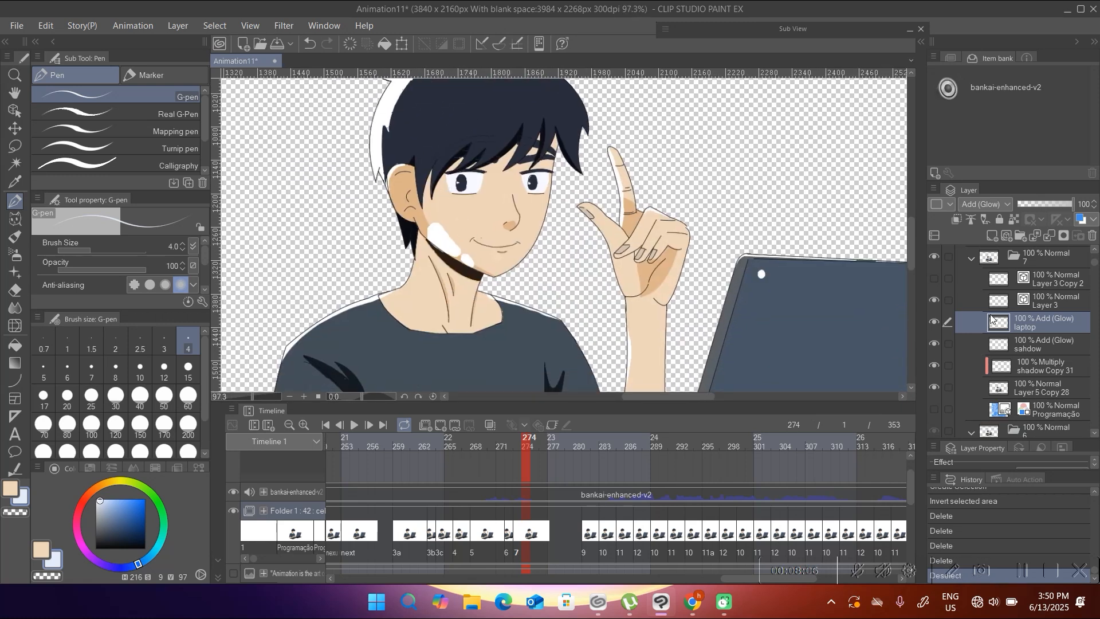
Add a new raster layer above the laptop layer and set its blending mode to Add (Glow).
{"action": "left_click", "coordinate": [994, 345]}
{"action": "left_click", "coordinate": [935, 346]}
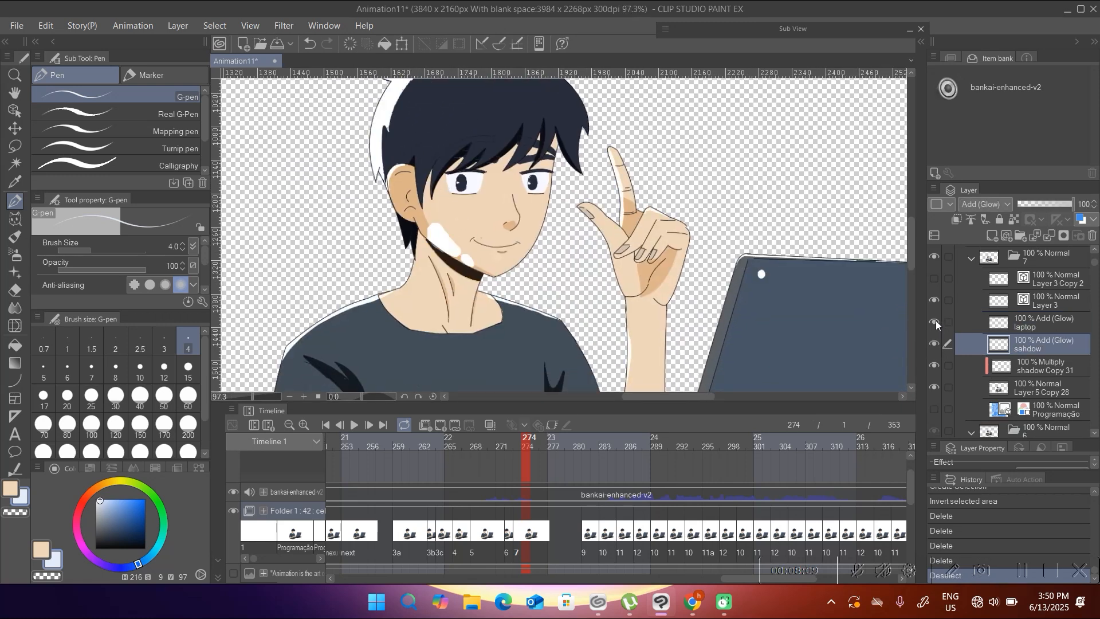
{"action": "left_click", "coordinate": [934, 323]}
{"action": "left_click", "coordinate": [1025, 326]}
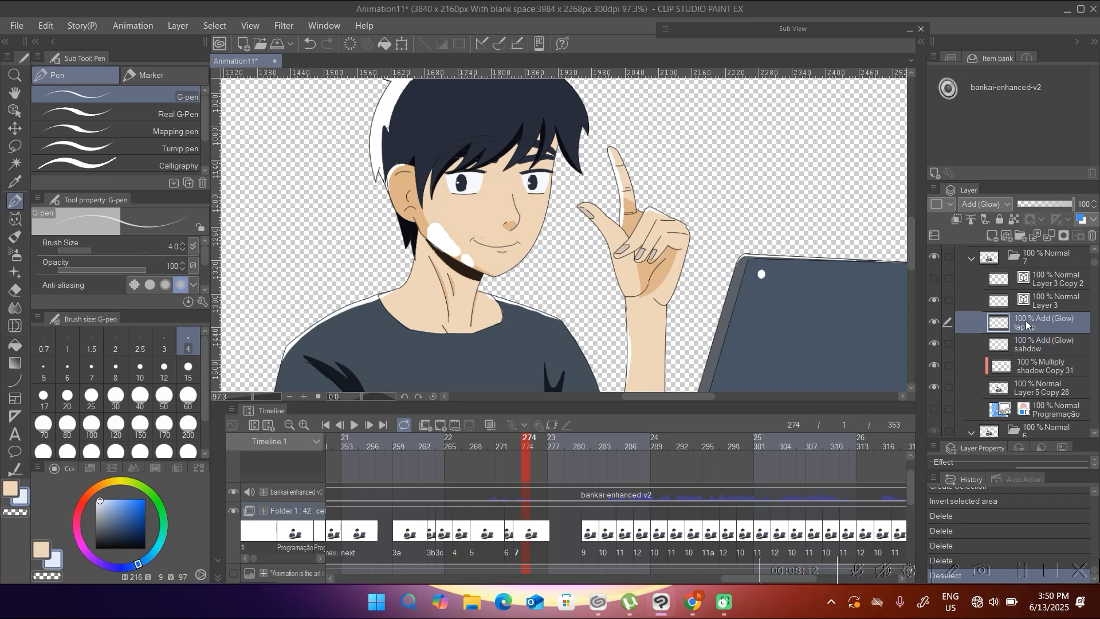
{"action": "left_click", "coordinate": [991, 236]}
{"action": "left_click", "coordinate": [994, 207]}
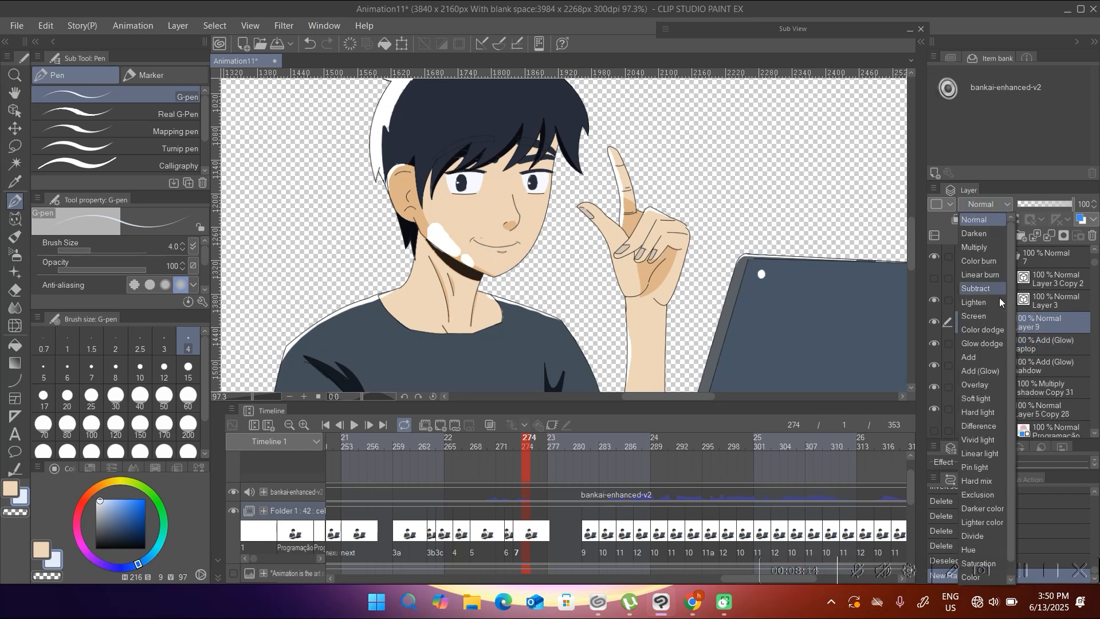
{"action": "left_click", "coordinate": [990, 371]}
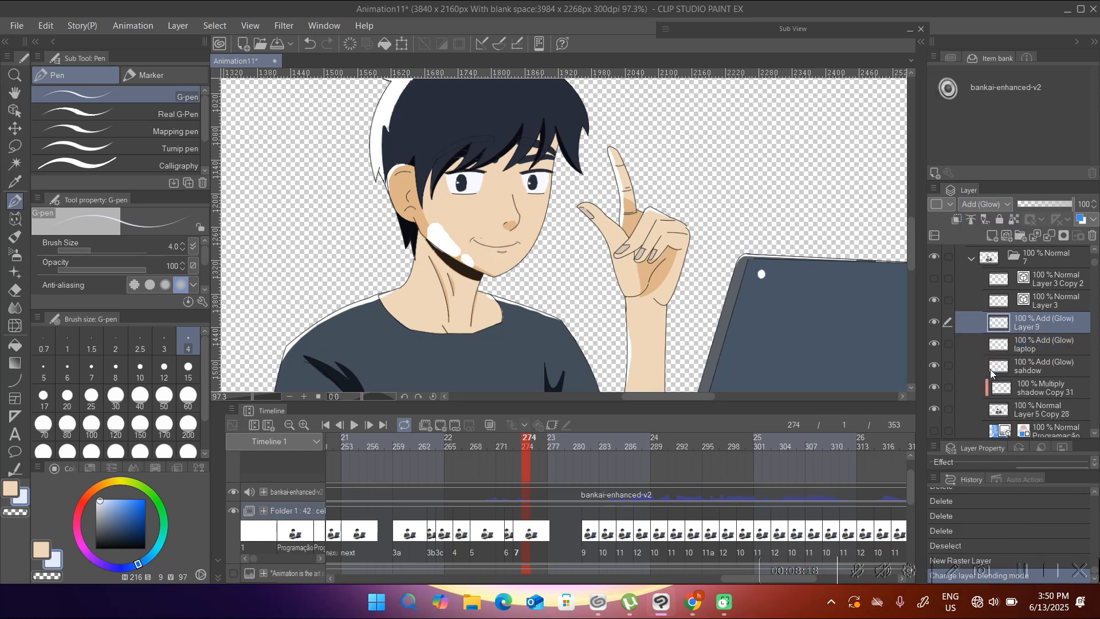
Choose a medium blue and the Soft airbrush at size 50, and set the new layer's blending mode to Lighten.
{"action": "left_click_drag", "start_coordinate": [114, 510], "coordinate": [120, 511]}
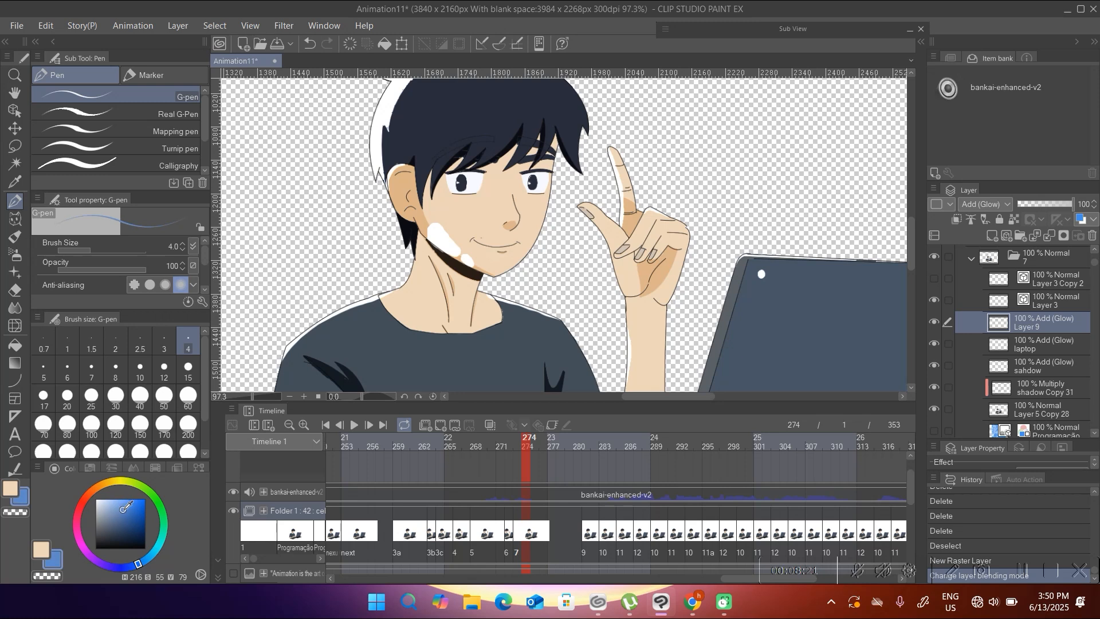
{"action": "left_click", "coordinate": [14, 256]}
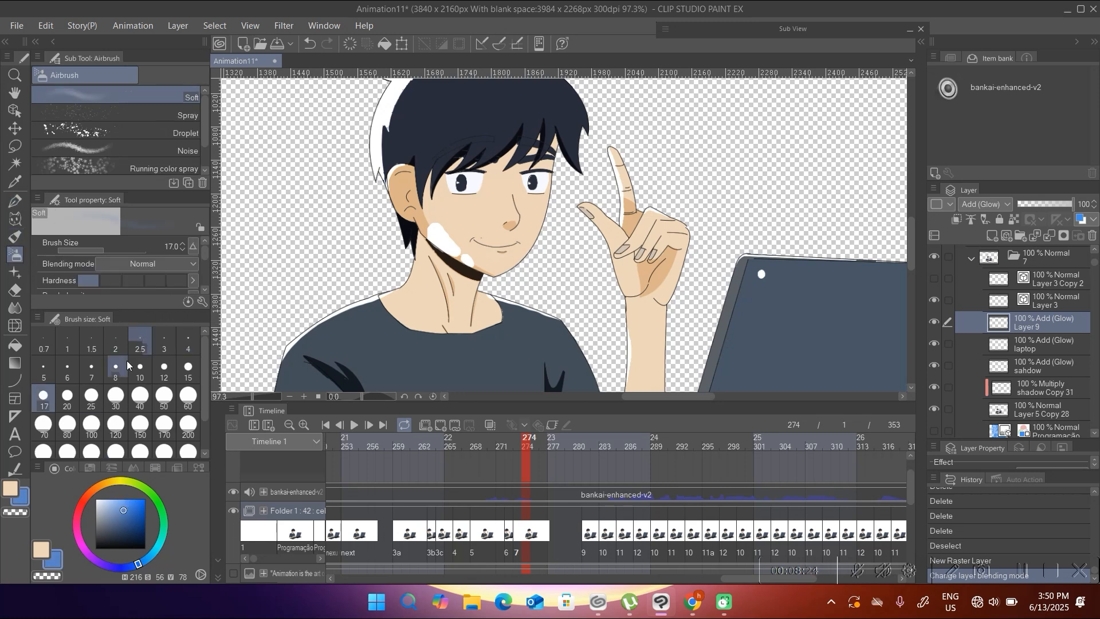
{"action": "left_click", "coordinate": [1006, 204]}
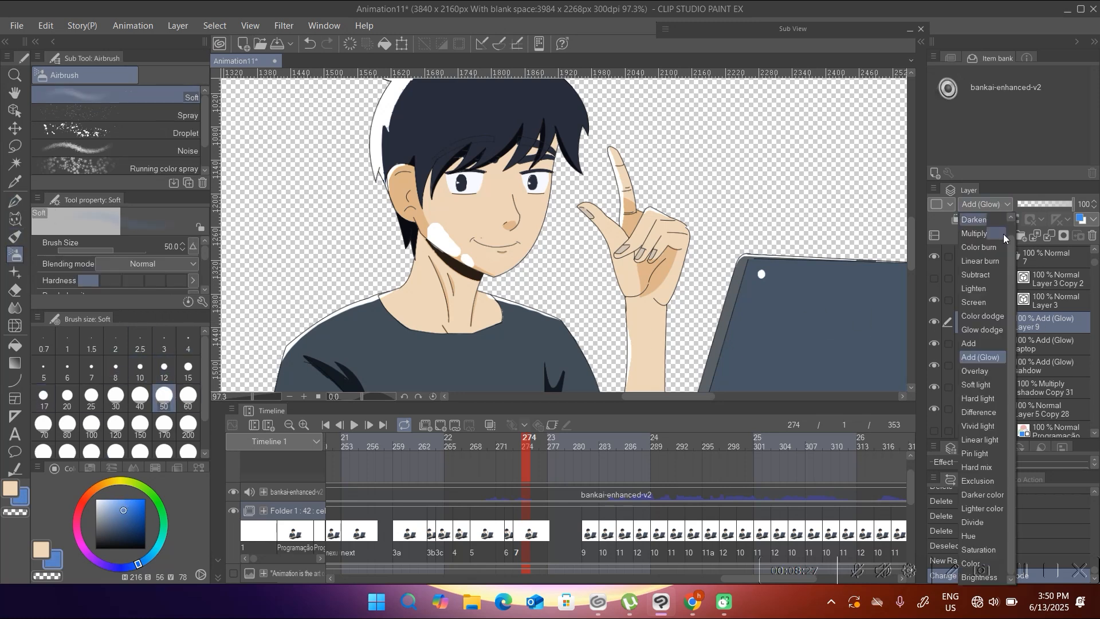
{"action": "left_click", "coordinate": [985, 291]}
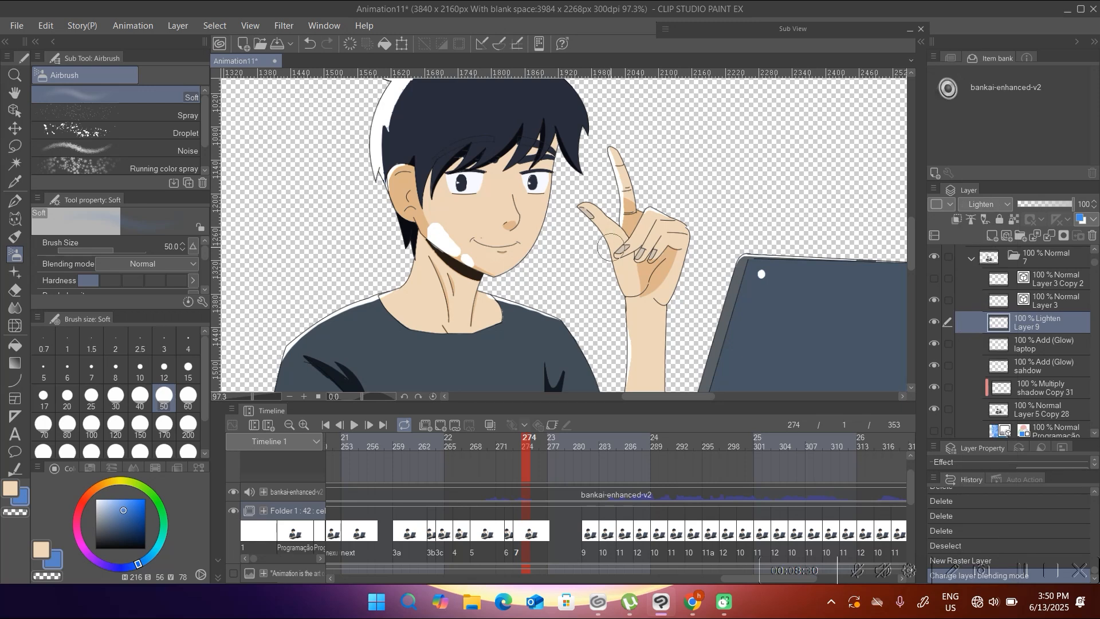
Airbrush a soft blue glow around the white dot on the laptop lid.
{"action": "scroll", "coordinate": [744, 275], "scroll_direction": "up", "scroll_amount": 5}
{"action": "left_click_drag", "start_coordinate": [614, 232], "coordinate": [624, 235]}
{"action": "scroll", "coordinate": [560, 297], "scroll_direction": "down", "scroll_amount": 3}
{"action": "scroll", "coordinate": [560, 298], "scroll_direction": "down", "scroll_amount": 4}
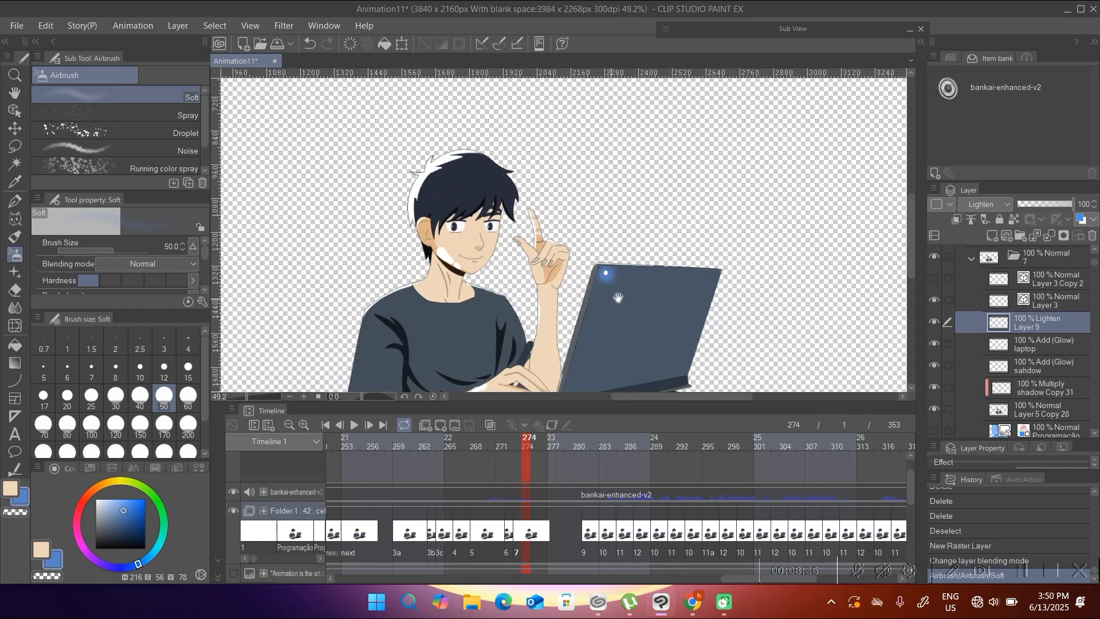
Reduce the airbrush to size 30 and paint a blue glow along the white hair highlight, redoing the first stroke.
{"action": "scroll", "coordinate": [363, 187], "scroll_direction": "up", "scroll_amount": 5}
{"action": "scroll", "coordinate": [363, 187], "scroll_direction": "up", "scroll_amount": 3}
{"action": "key", "text": "bracketleft"}
{"action": "key", "text": "bracketleft"}
{"action": "left_click_drag", "start_coordinate": [435, 150], "coordinate": [500, 147]}
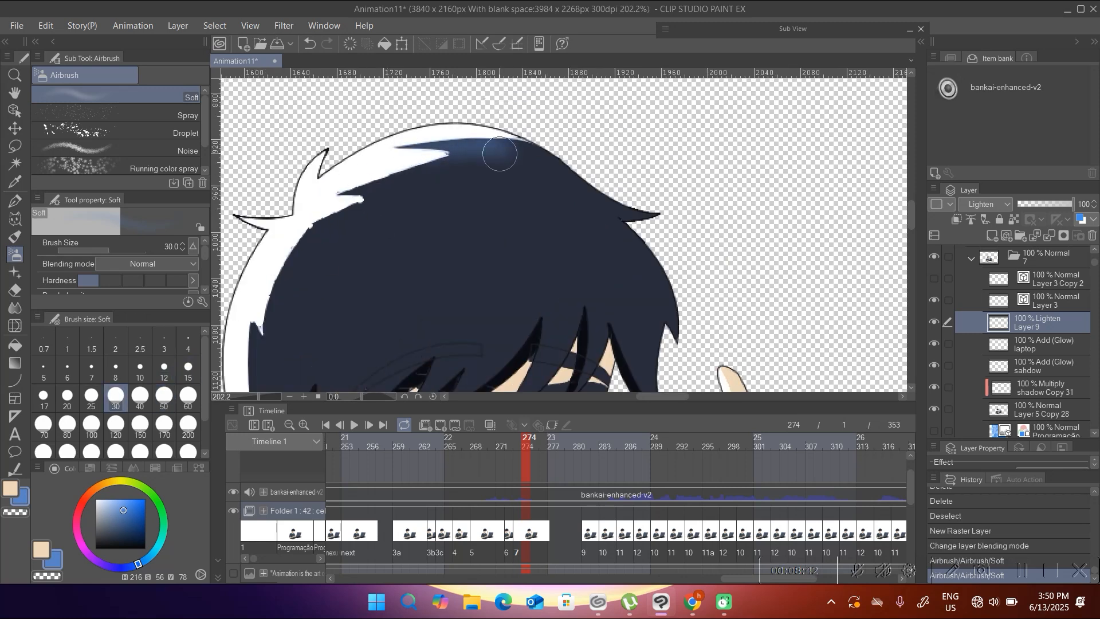
{"action": "key", "text": "ctrl+z"}
{"action": "mouse_move", "coordinate": [336, 189]}
{"action": "left_mouse_down"}
{"action": "mouse_move", "coordinate": [356, 201]}
{"action": "mouse_move", "coordinate": [429, 109]}
{"action": "left_mouse_up"}
{"action": "mouse_move", "coordinate": [410, 132]}
{"action": "left_mouse_down"}
{"action": "mouse_move", "coordinate": [387, 150]}
{"action": "mouse_move", "coordinate": [351, 337]}
{"action": "mouse_move", "coordinate": [350, 297]}
{"action": "left_mouse_up"}
{"action": "left_click_drag", "start_coordinate": [367, 269], "coordinate": [334, 343]}
{"action": "mouse_move", "coordinate": [362, 260]}
{"action": "left_mouse_down"}
{"action": "mouse_move", "coordinate": [423, 174]}
{"action": "mouse_move", "coordinate": [507, 144]}
{"action": "mouse_move", "coordinate": [624, 124]}
{"action": "left_mouse_up"}
{"action": "left_click_drag", "start_coordinate": [408, 235], "coordinate": [463, 104]}
Airbrush a soft blue glow around the white highlight on the cheek and jaw.
{"action": "left_click_drag", "start_coordinate": [381, 274], "coordinate": [394, 285]}
{"action": "left_click_drag", "start_coordinate": [396, 261], "coordinate": [425, 235]}
{"action": "mouse_move", "coordinate": [509, 375]}
{"action": "left_mouse_down"}
{"action": "mouse_move", "coordinate": [500, 272]}
{"action": "mouse_move", "coordinate": [474, 239]}
{"action": "mouse_move", "coordinate": [503, 287]}
{"action": "mouse_move", "coordinate": [470, 269]}
{"action": "mouse_move", "coordinate": [492, 282]}
{"action": "left_mouse_up"}
{"action": "left_click_drag", "start_coordinate": [471, 273], "coordinate": [509, 272]}
{"action": "mouse_move", "coordinate": [565, 330]}
{"action": "left_mouse_down"}
{"action": "mouse_move", "coordinate": [479, 240]}
{"action": "mouse_move", "coordinate": [497, 280]}
{"action": "mouse_move", "coordinate": [407, 275]}
{"action": "left_mouse_up"}
{"action": "left_click_drag", "start_coordinate": [475, 301], "coordinate": [426, 273]}
{"action": "mouse_move", "coordinate": [458, 344]}
{"action": "left_mouse_down"}
{"action": "mouse_move", "coordinate": [449, 251]}
{"action": "mouse_move", "coordinate": [468, 34]}
{"action": "left_mouse_up"}
{"action": "left_click_drag", "start_coordinate": [418, 249], "coordinate": [469, 249]}
Airbrush a blue glow along the upper edge of the white highlights on the resting forearm.
{"action": "mouse_move", "coordinate": [371, 226]}
{"action": "left_mouse_down"}
{"action": "mouse_move", "coordinate": [334, 248]}
{"action": "mouse_move", "coordinate": [338, 292]}
{"action": "left_mouse_up"}
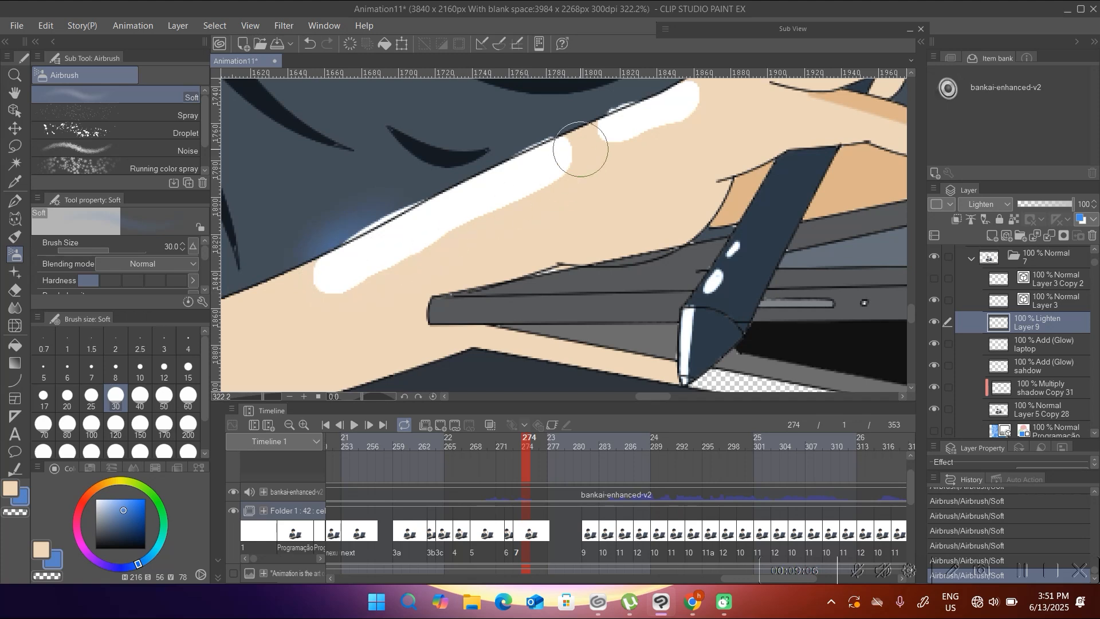
{"action": "left_click_drag", "start_coordinate": [453, 206], "coordinate": [359, 246]}
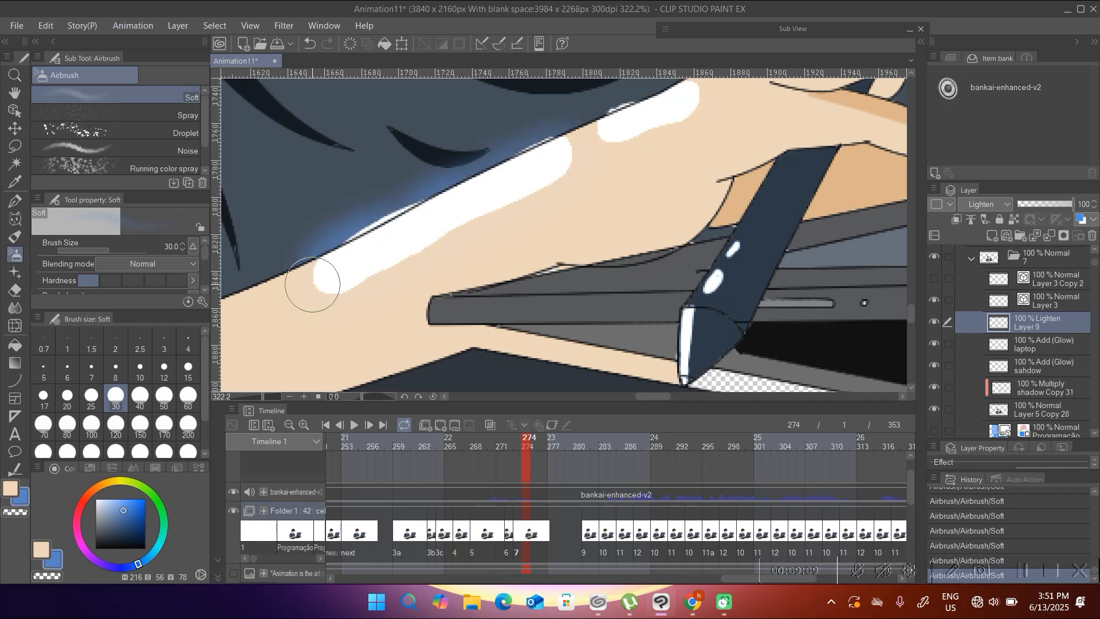
{"action": "left_click_drag", "start_coordinate": [599, 125], "coordinate": [496, 174]}
{"action": "left_click_drag", "start_coordinate": [580, 157], "coordinate": [478, 200]}
Airbrush a blue glow along the highlighted edges of the raised arm and index finger.
{"action": "left_click_drag", "start_coordinate": [547, 112], "coordinate": [425, 329]}
{"action": "left_click_drag", "start_coordinate": [509, 224], "coordinate": [564, 200]}
{"action": "left_click_drag", "start_coordinate": [499, 186], "coordinate": [494, 355]}
{"action": "left_click_drag", "start_coordinate": [506, 211], "coordinate": [515, 314]}
{"action": "left_click_drag", "start_coordinate": [530, 229], "coordinate": [493, 211]}
{"action": "mouse_move", "coordinate": [510, 150]}
{"action": "left_mouse_down"}
{"action": "mouse_move", "coordinate": [559, 132]}
{"action": "mouse_move", "coordinate": [494, 239]}
{"action": "left_mouse_up"}
{"action": "left_click_drag", "start_coordinate": [474, 129], "coordinate": [497, 318]}
{"action": "left_click_drag", "start_coordinate": [465, 109], "coordinate": [491, 304]}
{"action": "mouse_move", "coordinate": [504, 199]}
{"action": "left_mouse_down"}
{"action": "mouse_move", "coordinate": [478, 112]}
{"action": "mouse_move", "coordinate": [462, 276]}
{"action": "left_mouse_up"}
{"action": "left_click_drag", "start_coordinate": [468, 327], "coordinate": [453, 339]}
Reduce the airbrush to size 15 and paint a blue glow along the highlights at the laptop's hinge corner and base edge.
{"action": "left_click_drag", "start_coordinate": [455, 332], "coordinate": [512, 158]}
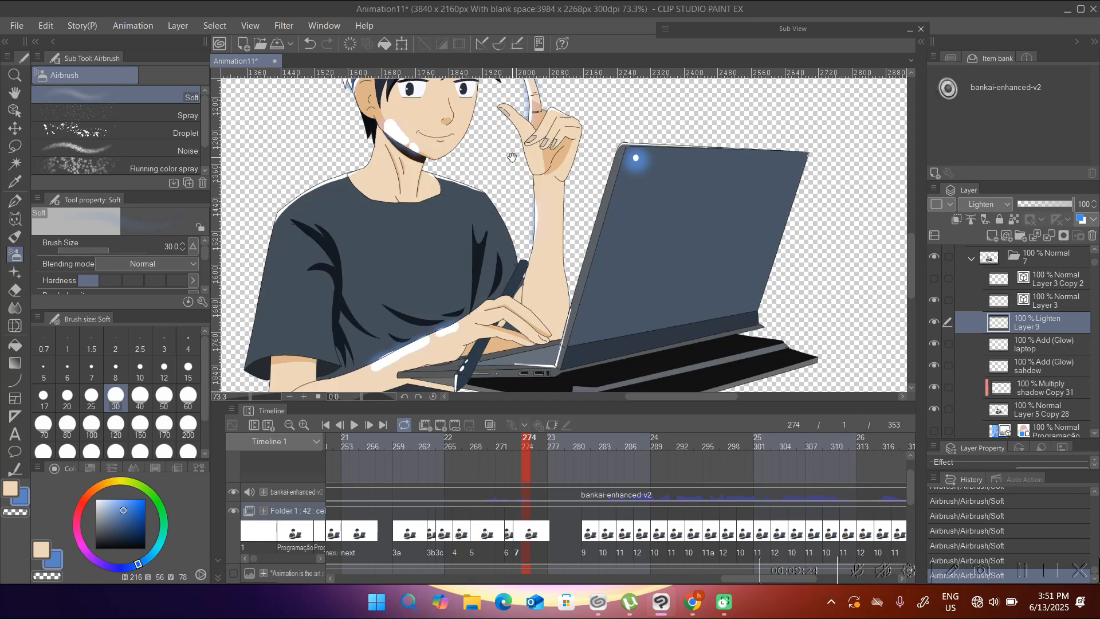
{"action": "left_click_drag", "start_coordinate": [411, 304], "coordinate": [389, 152]}
{"action": "mouse_move", "coordinate": [528, 223]}
{"action": "left_mouse_down"}
{"action": "mouse_move", "coordinate": [590, 222]}
{"action": "mouse_move", "coordinate": [451, 277]}
{"action": "left_mouse_up"}
{"action": "left_click", "coordinate": [188, 369]}
{"action": "mouse_move", "coordinate": [494, 213]}
{"action": "left_mouse_down"}
{"action": "mouse_move", "coordinate": [516, 212]}
{"action": "mouse_move", "coordinate": [481, 220]}
{"action": "left_mouse_up"}
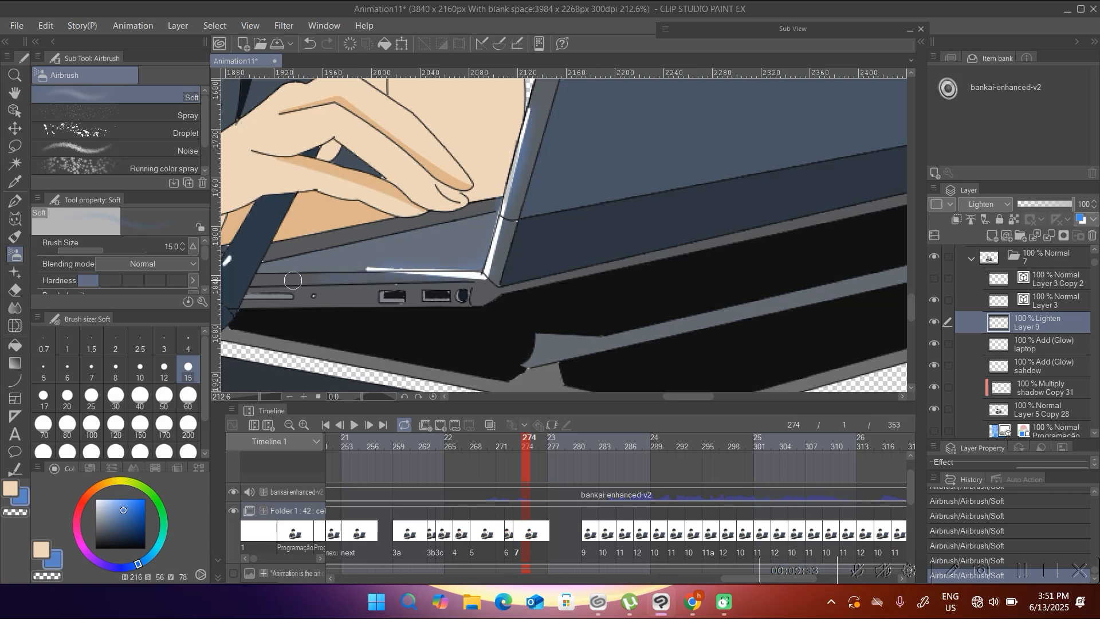
{"action": "mouse_move", "coordinate": [265, 279]}
{"action": "left_mouse_down"}
{"action": "mouse_move", "coordinate": [225, 280]}
{"action": "mouse_move", "coordinate": [291, 279]}
{"action": "left_mouse_up"}
Airbrush a faint blue glow along the white highlights on the stylus body and tip.
{"action": "left_click_drag", "start_coordinate": [316, 221], "coordinate": [272, 308]}
{"action": "left_click_drag", "start_coordinate": [270, 308], "coordinate": [264, 372]}
{"action": "scroll", "coordinate": [327, 272], "scroll_direction": "down", "scroll_amount": 3}
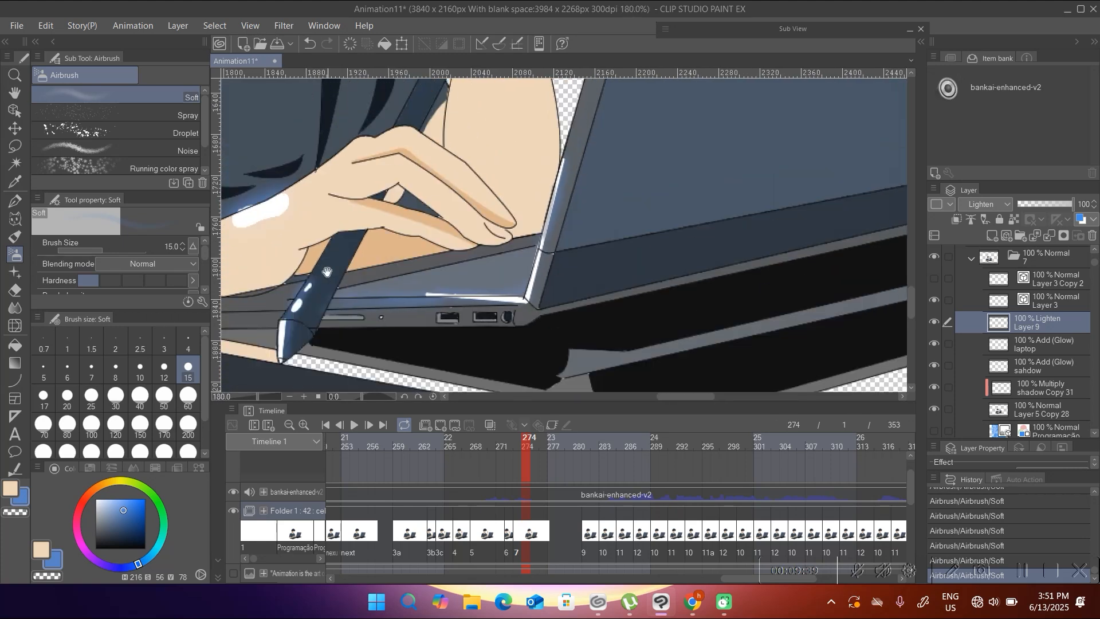
{"action": "scroll", "coordinate": [373, 212], "scroll_direction": "down", "scroll_amount": 3}
{"action": "left_click_drag", "start_coordinate": [378, 263], "coordinate": [433, 282]}
{"action": "scroll", "coordinate": [433, 282], "scroll_direction": "down", "scroll_amount": 2}
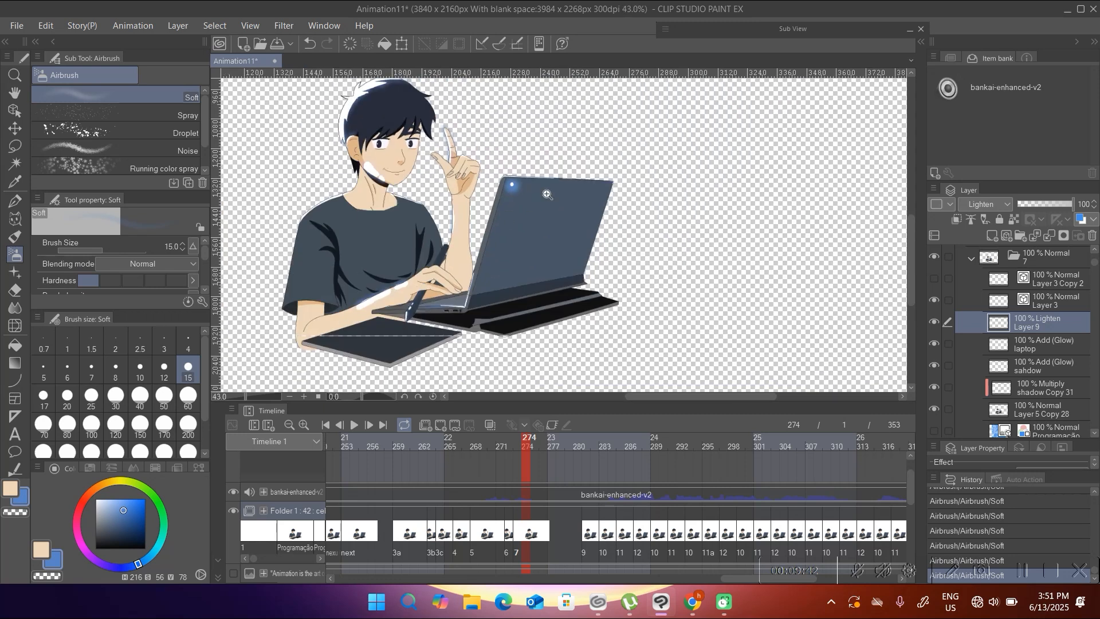
{"action": "scroll", "coordinate": [528, 204], "scroll_direction": "up", "scroll_amount": 3}
{"action": "scroll", "coordinate": [488, 168], "scroll_direction": "down", "scroll_amount": 2}
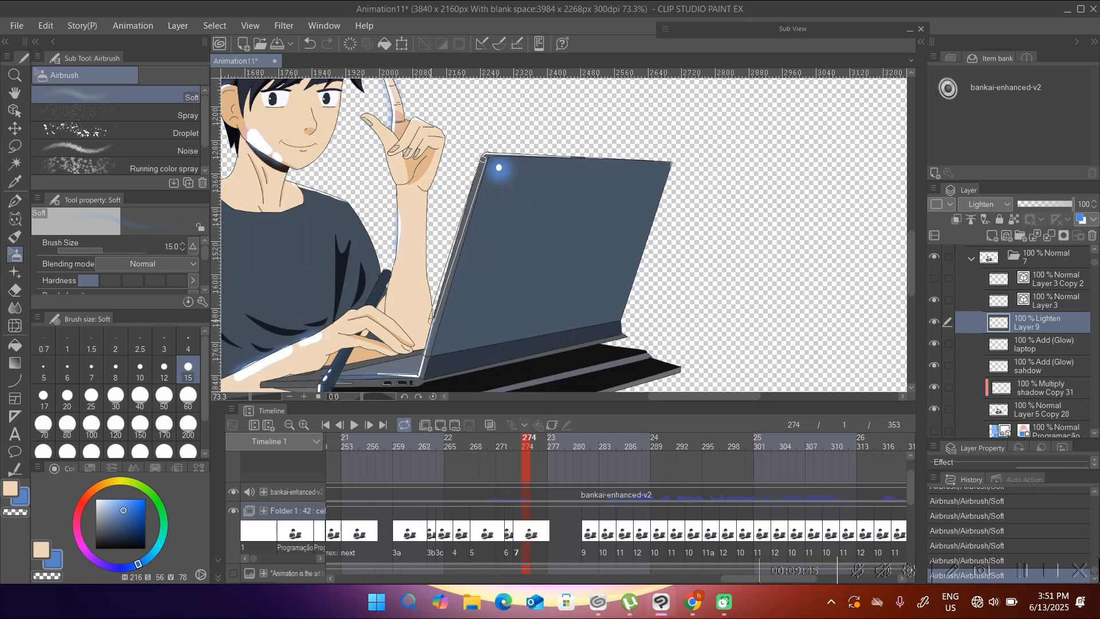
Compare the artwork with the laptop and sahdow Add (Glow) layers hidden and shown, and make the sahdow layer active.
{"action": "scroll", "coordinate": [491, 226], "scroll_direction": "down", "scroll_amount": 4}
{"action": "scroll", "coordinate": [475, 235], "scroll_direction": "up", "scroll_amount": 2}
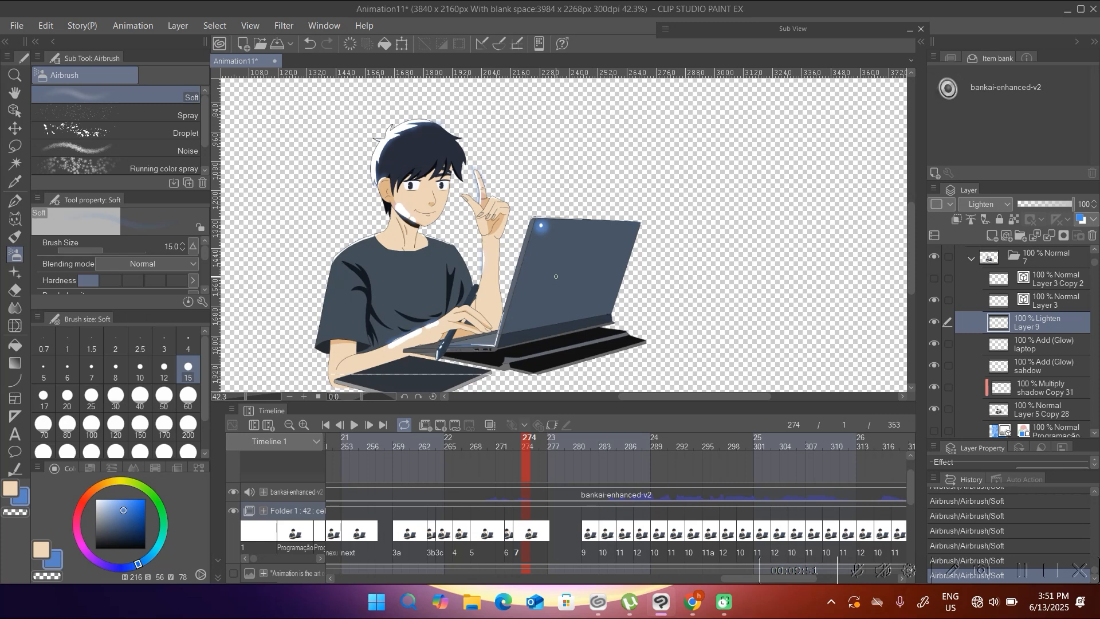
{"action": "left_click", "coordinate": [1055, 348]}
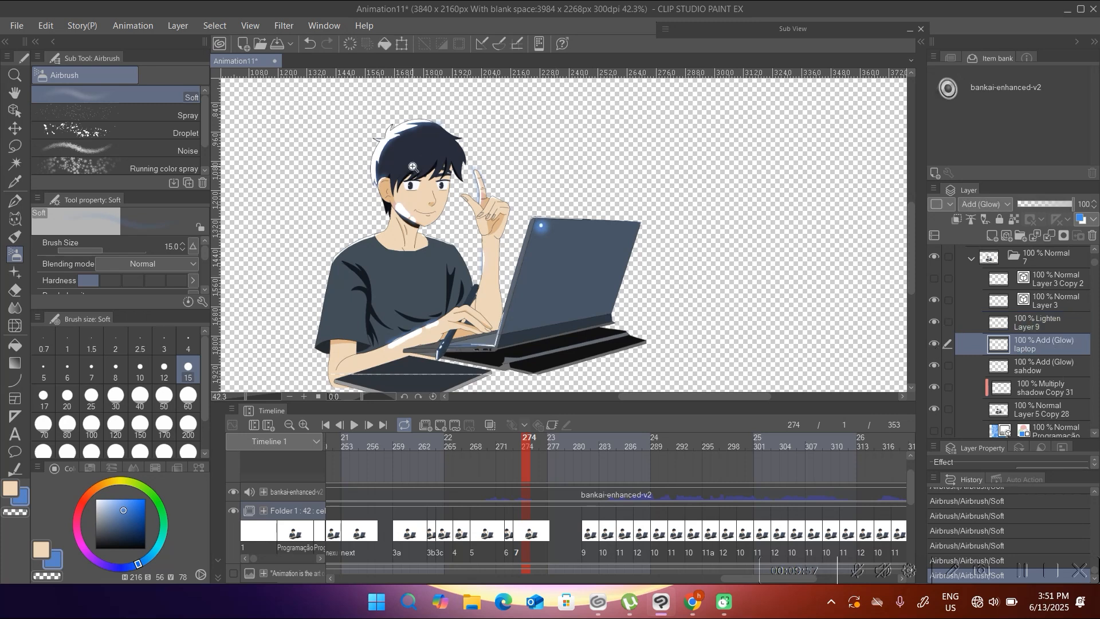
{"action": "scroll", "coordinate": [414, 167], "scroll_direction": "up", "scroll_amount": 5}
{"action": "left_click_drag", "start_coordinate": [433, 171], "coordinate": [472, 181]}
{"action": "left_click", "coordinate": [934, 344]}
{"action": "left_click", "coordinate": [935, 345]}
{"action": "left_click", "coordinate": [934, 369]}
{"action": "left_click", "coordinate": [934, 368]}
{"action": "left_click", "coordinate": [1022, 367]}
Set the airbrush size to 15 and soften the edges of the white highlight along the jaw.
{"action": "left_click", "coordinate": [188, 397]}
{"action": "scroll", "coordinate": [431, 280], "scroll_direction": "up", "scroll_amount": 5}
{"action": "key", "text": "bracketleft"}
{"action": "key", "text": "bracketleft"}
{"action": "key", "text": "bracketleft"}
{"action": "key", "text": "bracketleft"}
{"action": "key", "text": "bracketleft"}
{"action": "key", "text": "bracketleft"}
{"action": "key", "text": "bracketleft"}
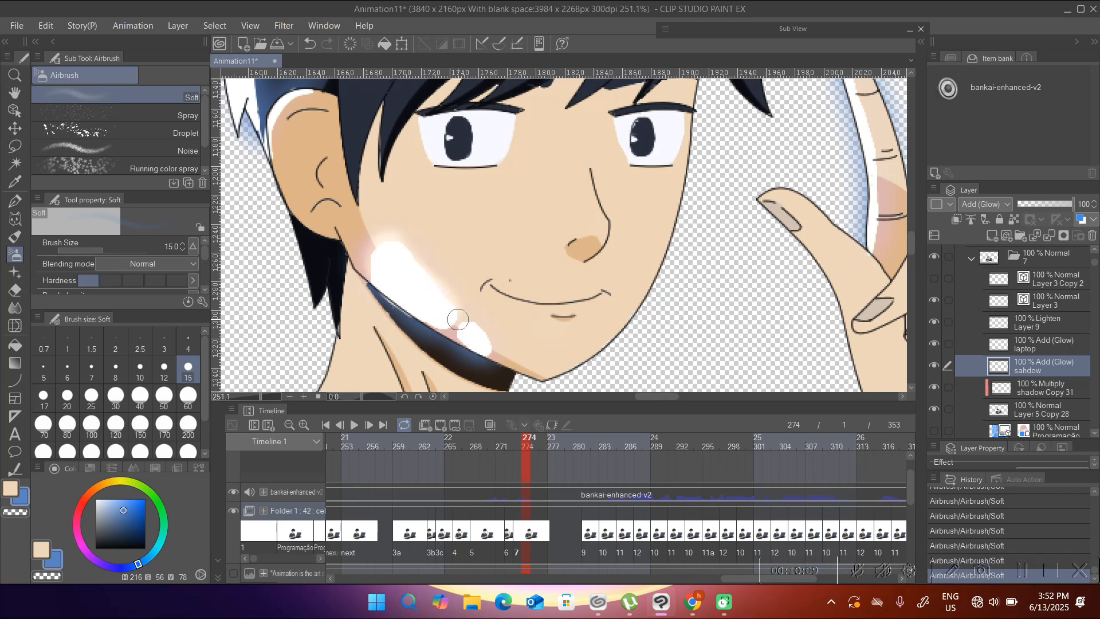
{"action": "left_click_drag", "start_coordinate": [438, 318], "coordinate": [416, 285]}
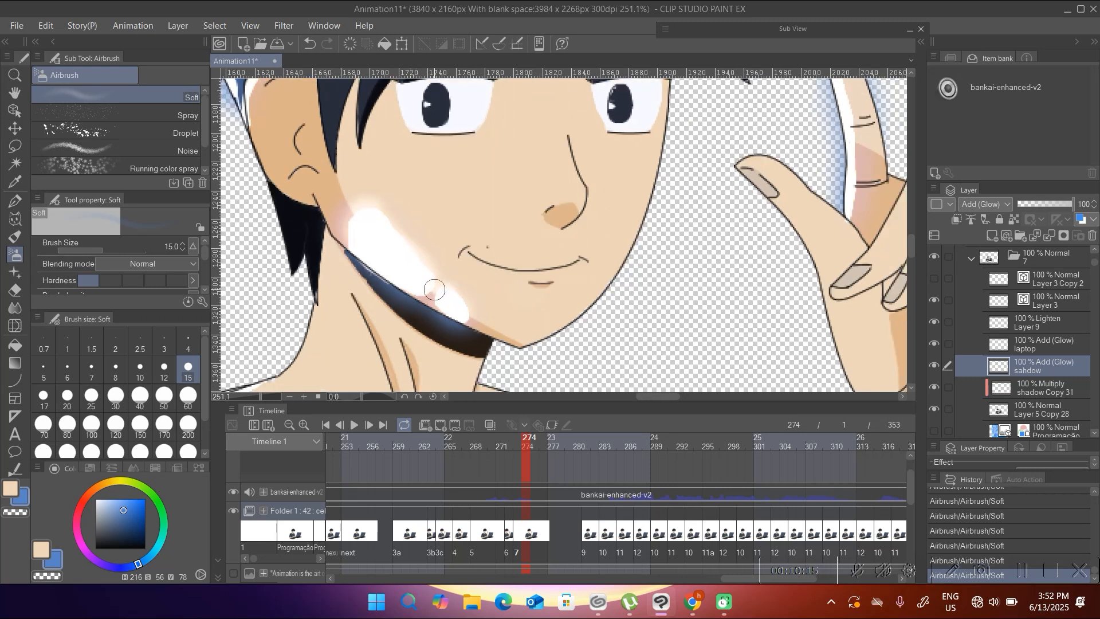
{"action": "left_click_drag", "start_coordinate": [395, 198], "coordinate": [460, 311]}
Airbrush a soft glow along the inner edge of the white hair highlight.
{"action": "left_click_drag", "start_coordinate": [249, 136], "coordinate": [277, 231]}
{"action": "left_click_drag", "start_coordinate": [322, 258], "coordinate": [326, 169]}
{"action": "left_click_drag", "start_coordinate": [338, 193], "coordinate": [333, 221]}
{"action": "key", "text": "ctrl+x"}
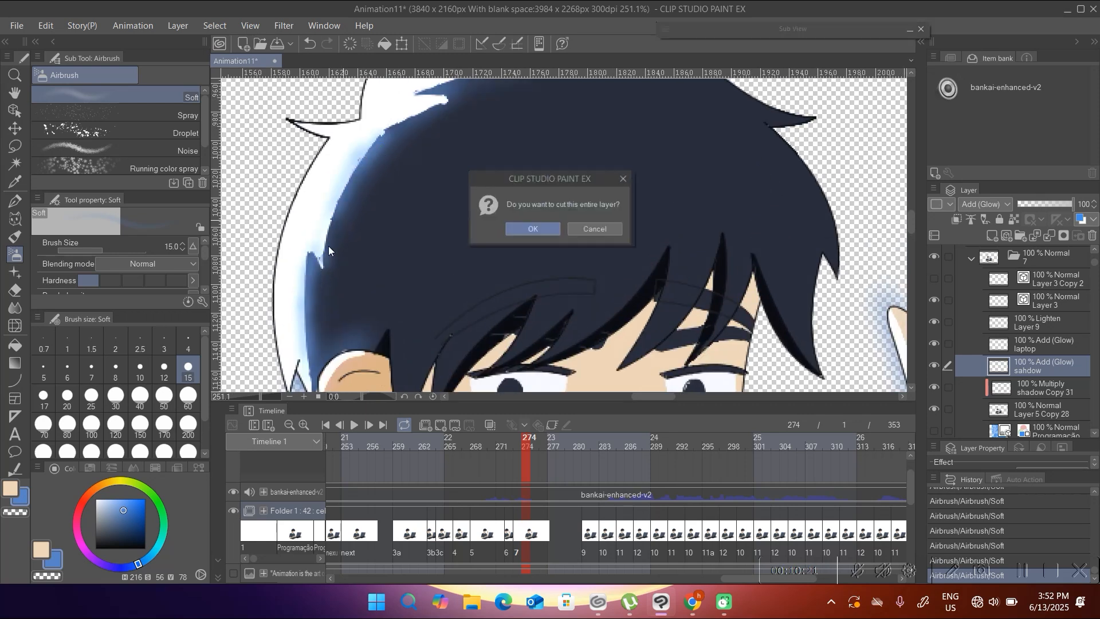
{"action": "left_click", "coordinate": [596, 231]}
{"action": "key", "text": "ctrl+z"}
{"action": "scroll", "coordinate": [369, 197], "scroll_direction": "up", "scroll_amount": 2}
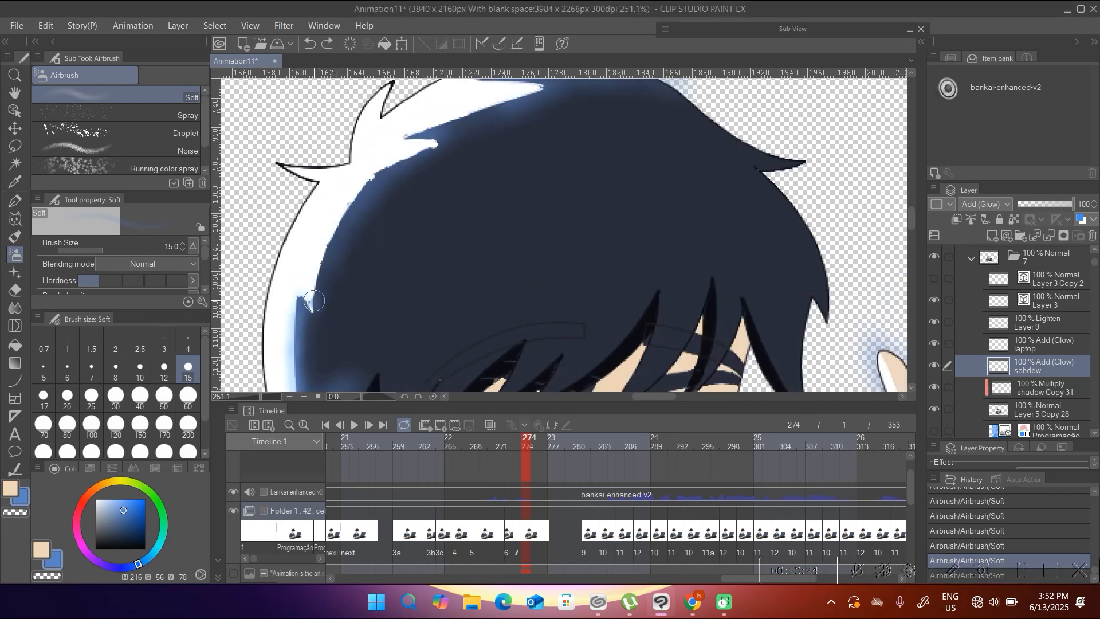
{"action": "left_click", "coordinate": [393, 161]}
{"action": "mouse_move", "coordinate": [391, 158]}
{"action": "left_mouse_down"}
{"action": "mouse_move", "coordinate": [345, 198]}
{"action": "mouse_move", "coordinate": [487, 125]}
{"action": "left_mouse_up"}
{"action": "left_click_drag", "start_coordinate": [448, 116], "coordinate": [604, 106]}
{"action": "mouse_move", "coordinate": [548, 130]}
{"action": "left_mouse_down"}
{"action": "mouse_move", "coordinate": [492, 188]}
{"action": "mouse_move", "coordinate": [445, 143]}
{"action": "left_mouse_up"}
Airbrush soft edges around the white highlights on the resting forearm.
{"action": "scroll", "coordinate": [481, 249], "scroll_direction": "up", "scroll_amount": 10}
{"action": "mouse_move", "coordinate": [385, 295]}
{"action": "left_mouse_down"}
{"action": "mouse_move", "coordinate": [593, 190]}
{"action": "mouse_move", "coordinate": [486, 240]}
{"action": "left_mouse_up"}
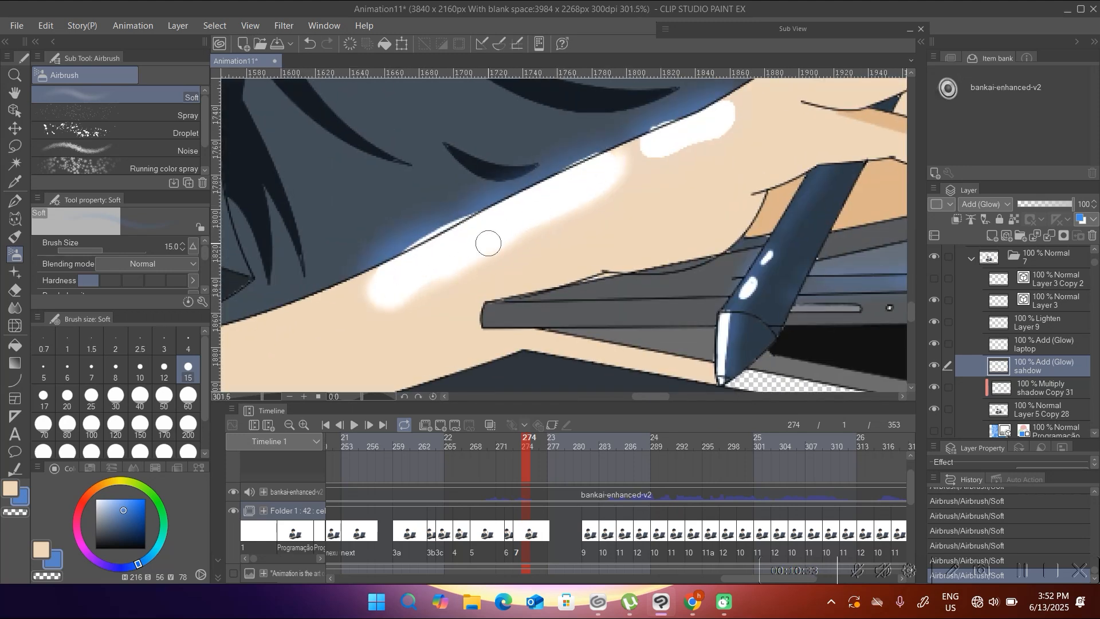
{"action": "mouse_move", "coordinate": [566, 161]}
{"action": "left_mouse_down"}
{"action": "mouse_move", "coordinate": [598, 170]}
{"action": "mouse_move", "coordinate": [646, 135]}
{"action": "mouse_move", "coordinate": [616, 165]}
{"action": "left_mouse_up"}
{"action": "scroll", "coordinate": [555, 182], "scroll_direction": "down", "scroll_amount": 4}
Airbrush a soft edge along the white highlight on the raised forearm.
{"action": "mouse_move", "coordinate": [594, 100]}
{"action": "left_mouse_down"}
{"action": "mouse_move", "coordinate": [581, 163]}
{"action": "mouse_move", "coordinate": [467, 270]}
{"action": "left_mouse_up"}
{"action": "scroll", "coordinate": [550, 241], "scroll_direction": "up", "scroll_amount": 8}
{"action": "mouse_move", "coordinate": [504, 114]}
{"action": "left_mouse_down"}
{"action": "mouse_move", "coordinate": [502, 344]}
{"action": "mouse_move", "coordinate": [518, 194]}
{"action": "mouse_move", "coordinate": [506, 349]}
{"action": "left_mouse_up"}
{"action": "scroll", "coordinate": [518, 194], "scroll_direction": "down", "scroll_amount": 5}
{"action": "scroll", "coordinate": [456, 118], "scroll_direction": "down", "scroll_amount": 2}
Soften the white highlight on the raised index finger with the airbrush, redoing the first strokes.
{"action": "scroll", "coordinate": [481, 89], "scroll_direction": "up", "scroll_amount": 5}
{"action": "mouse_move", "coordinate": [481, 88]}
{"action": "left_mouse_down"}
{"action": "mouse_move", "coordinate": [478, 151]}
{"action": "mouse_move", "coordinate": [484, 117]}
{"action": "left_mouse_up"}
{"action": "left_click_drag", "start_coordinate": [449, 123], "coordinate": [461, 172]}
{"action": "key", "text": "ctrl+z"}
{"action": "key", "text": "ctrl+z"}
{"action": "mouse_move", "coordinate": [441, 114]}
{"action": "left_mouse_down"}
{"action": "mouse_move", "coordinate": [474, 310]}
{"action": "mouse_move", "coordinate": [471, 258]}
{"action": "left_mouse_up"}
{"action": "mouse_move", "coordinate": [572, 293]}
{"action": "left_mouse_down"}
{"action": "mouse_move", "coordinate": [515, 197]}
{"action": "mouse_move", "coordinate": [542, 214]}
{"action": "left_mouse_up"}
{"action": "scroll", "coordinate": [553, 195], "scroll_direction": "down", "scroll_amount": 5}
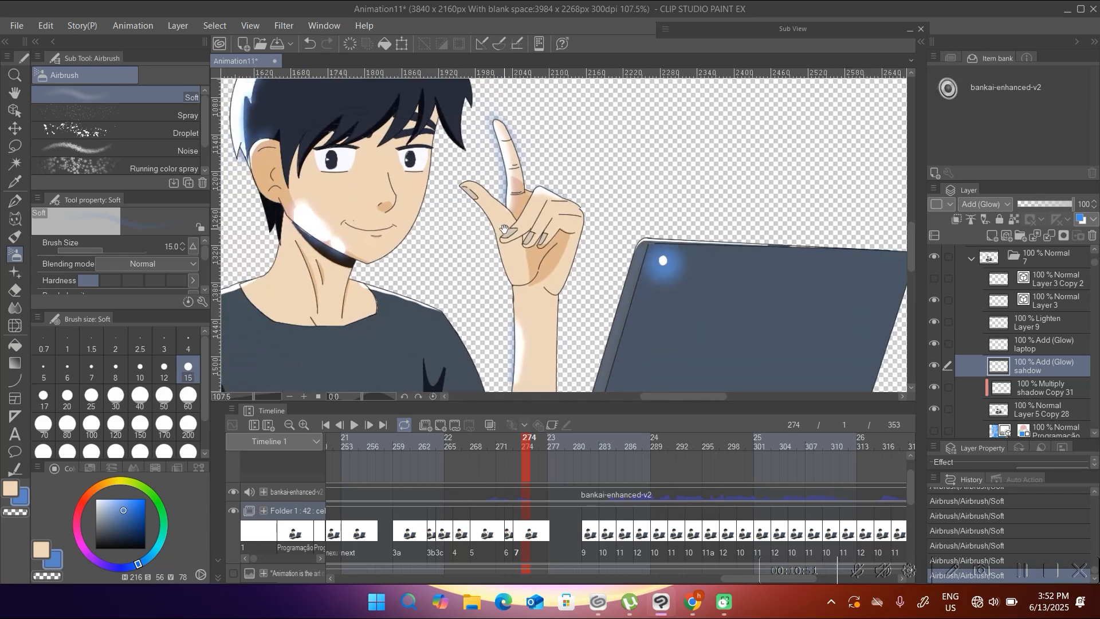
Set the opacity of the sahdow Add (Glow) layer to 90%.
{"action": "scroll", "coordinate": [504, 228], "scroll_direction": "down", "scroll_amount": 5}
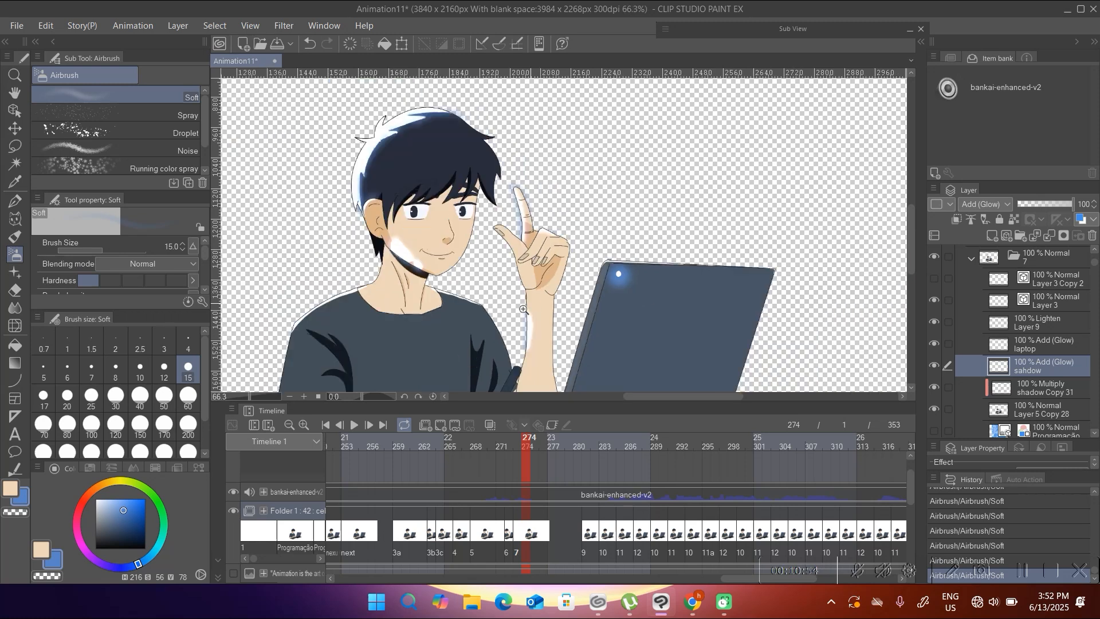
{"action": "mouse_move", "coordinate": [1071, 204]}
{"action": "left_mouse_down"}
{"action": "mouse_move", "coordinate": [1055, 205]}
{"action": "mouse_move", "coordinate": [1069, 213]}
{"action": "left_mouse_up"}
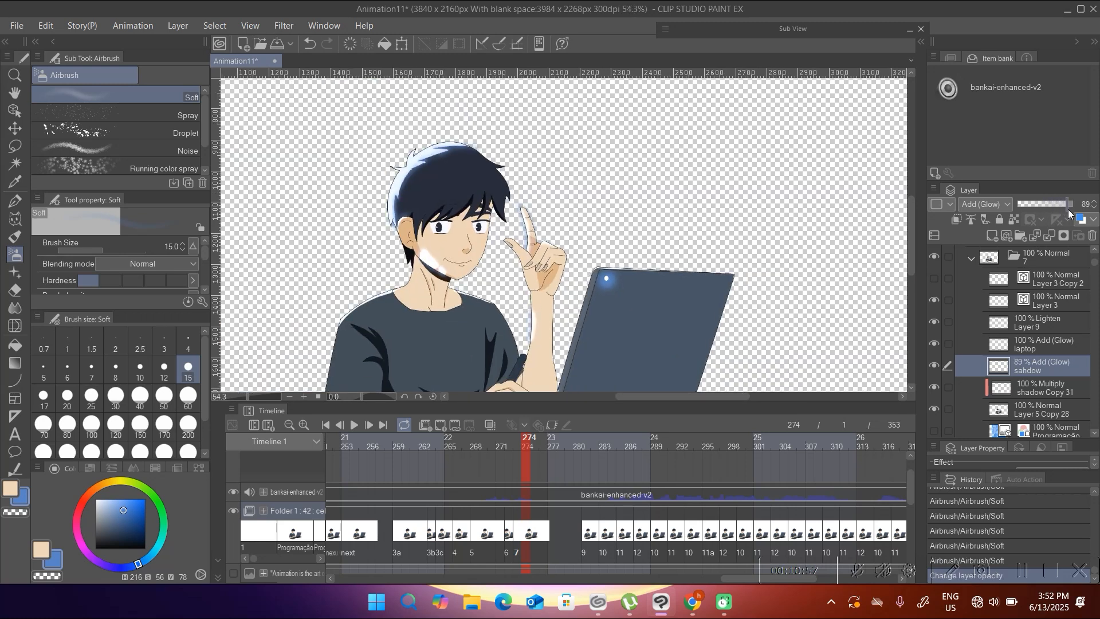
{"action": "left_click", "coordinate": [1084, 204]}
{"action": "type", "text": "90"}
{"action": "key", "text": "Return"}
Airbrush further soft highlight strokes along the figure's upper contours, undoing and repainting the first few.
{"action": "left_click_drag", "start_coordinate": [453, 333], "coordinate": [396, 235]}
{"action": "left_click_drag", "start_coordinate": [340, 206], "coordinate": [378, 192]}
{"action": "mouse_move", "coordinate": [299, 220]}
{"action": "left_mouse_down"}
{"action": "mouse_move", "coordinate": [332, 216]}
{"action": "mouse_move", "coordinate": [339, 189]}
{"action": "left_mouse_up"}
{"action": "left_click_drag", "start_coordinate": [290, 236], "coordinate": [339, 188]}
{"action": "key", "text": "ctrl+z"}
{"action": "mouse_move", "coordinate": [293, 225]}
{"action": "left_mouse_down"}
{"action": "mouse_move", "coordinate": [347, 172]}
{"action": "mouse_move", "coordinate": [410, 137]}
{"action": "left_mouse_up"}
{"action": "key", "text": "ctrl+z"}
{"action": "key", "text": "ctrl+z"}
{"action": "left_click_drag", "start_coordinate": [334, 184], "coordinate": [452, 120]}
{"action": "left_click_drag", "start_coordinate": [389, 146], "coordinate": [476, 116]}
{"action": "left_click_drag", "start_coordinate": [333, 180], "coordinate": [277, 236]}
{"action": "mouse_move", "coordinate": [278, 236]}
{"action": "left_mouse_down"}
{"action": "mouse_move", "coordinate": [338, 178]}
{"action": "mouse_move", "coordinate": [294, 220]}
{"action": "left_mouse_up"}
{"action": "left_click_drag", "start_coordinate": [390, 156], "coordinate": [434, 143]}
{"action": "mouse_move", "coordinate": [506, 146]}
{"action": "left_mouse_down"}
{"action": "mouse_move", "coordinate": [389, 147]}
{"action": "mouse_move", "coordinate": [662, 179]}
{"action": "left_mouse_up"}
{"action": "mouse_move", "coordinate": [533, 150]}
{"action": "left_mouse_down"}
{"action": "mouse_move", "coordinate": [694, 188]}
{"action": "mouse_move", "coordinate": [561, 151]}
{"action": "mouse_move", "coordinate": [678, 196]}
{"action": "left_mouse_up"}
{"action": "mouse_move", "coordinate": [535, 143]}
{"action": "left_mouse_down"}
{"action": "mouse_move", "coordinate": [679, 194]}
{"action": "mouse_move", "coordinate": [601, 200]}
{"action": "left_mouse_up"}
{"action": "left_click_drag", "start_coordinate": [663, 259], "coordinate": [623, 192]}
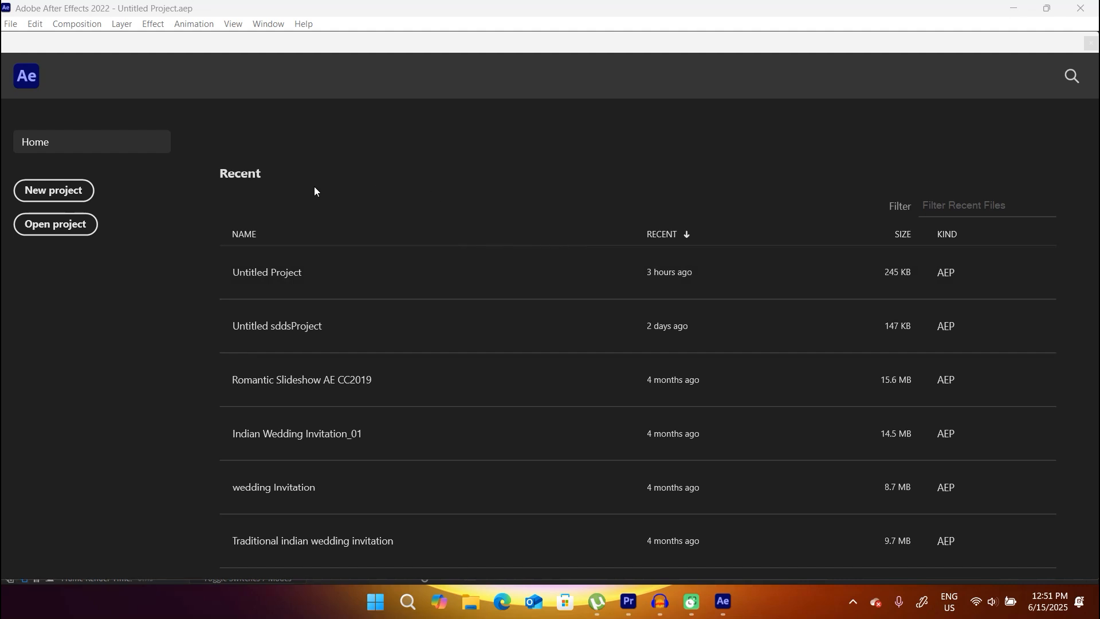
In After Effects, create a new project with a 3840 x 2160 px composition at 12 fps lasting 0:00:29:00.
{"action": "left_click", "coordinate": [74, 190]}
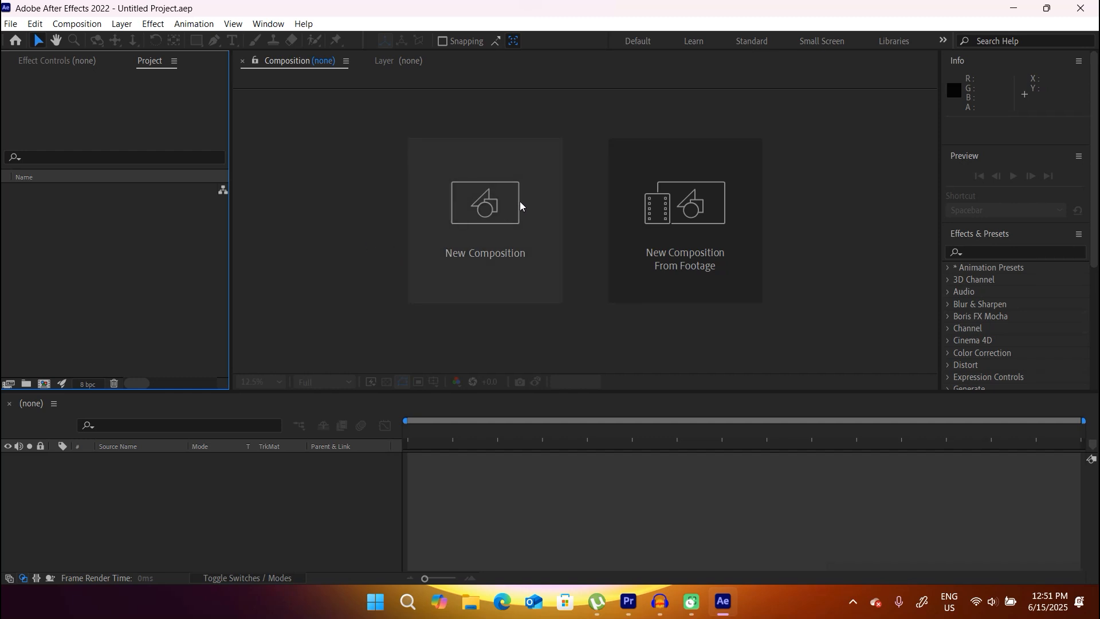
{"action": "left_click", "coordinate": [502, 204]}
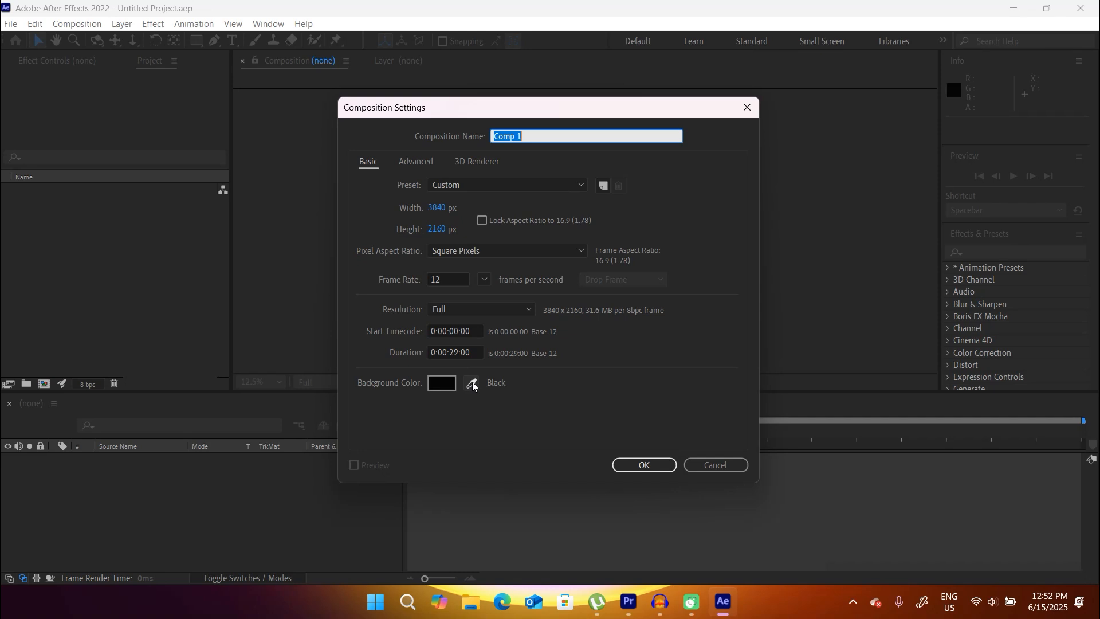
{"action": "left_click", "coordinate": [645, 464]}
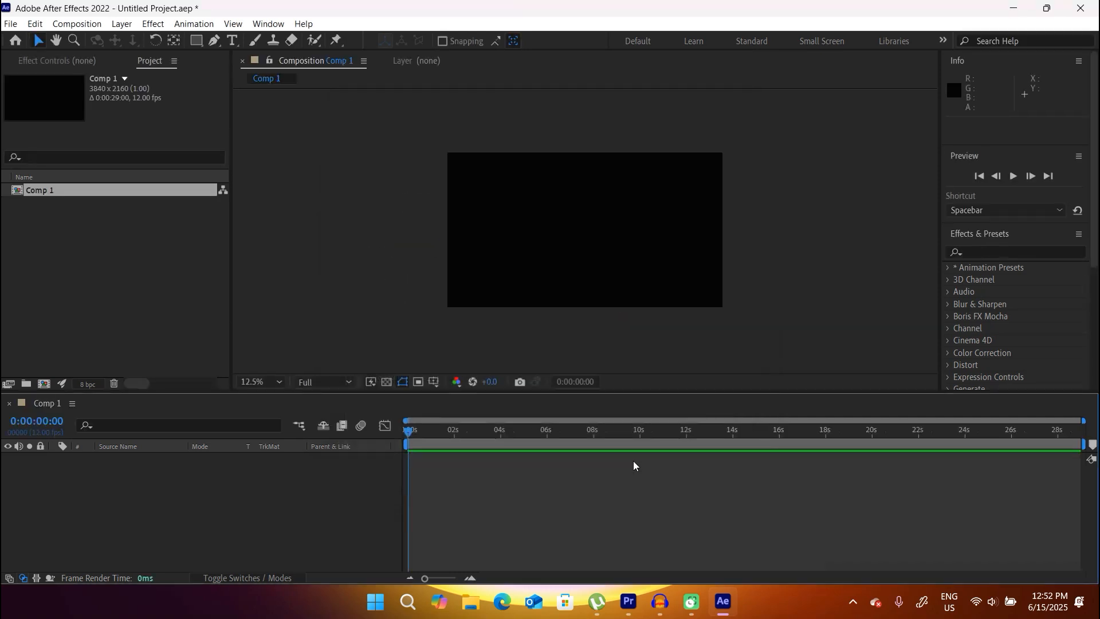
Import the PNG sequence starting with Timeline 1_0000.png from the rg bucket compositing folder and add it to the composition's timeline.
{"action": "double_click", "coordinate": [155, 263]}
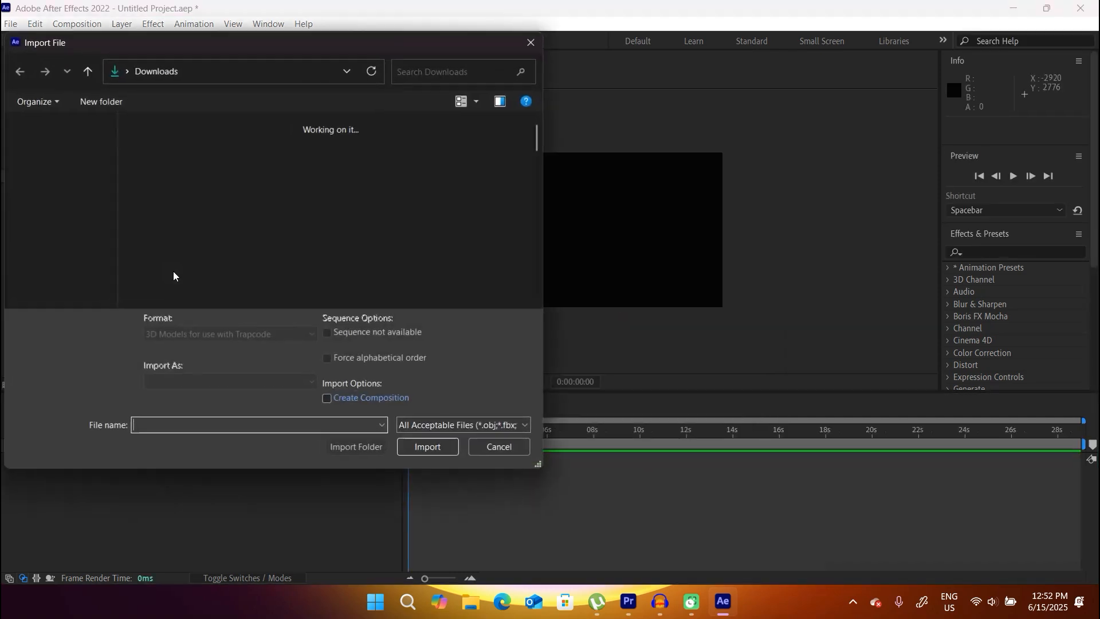
{"action": "left_click", "coordinate": [57, 261]}
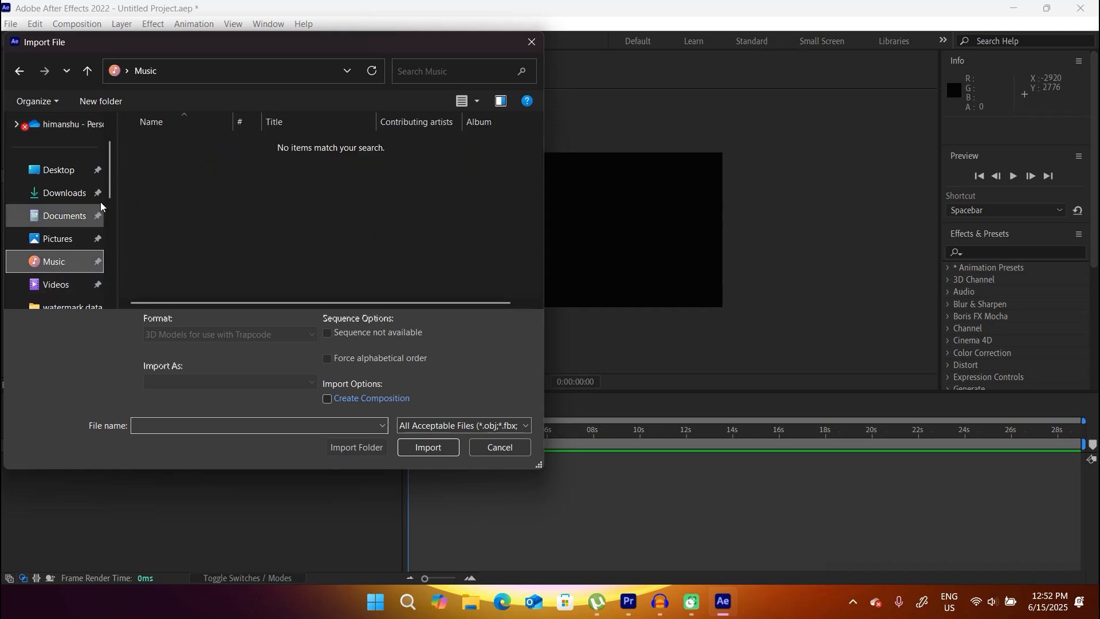
{"action": "left_click_drag", "start_coordinate": [109, 179], "coordinate": [115, 223]}
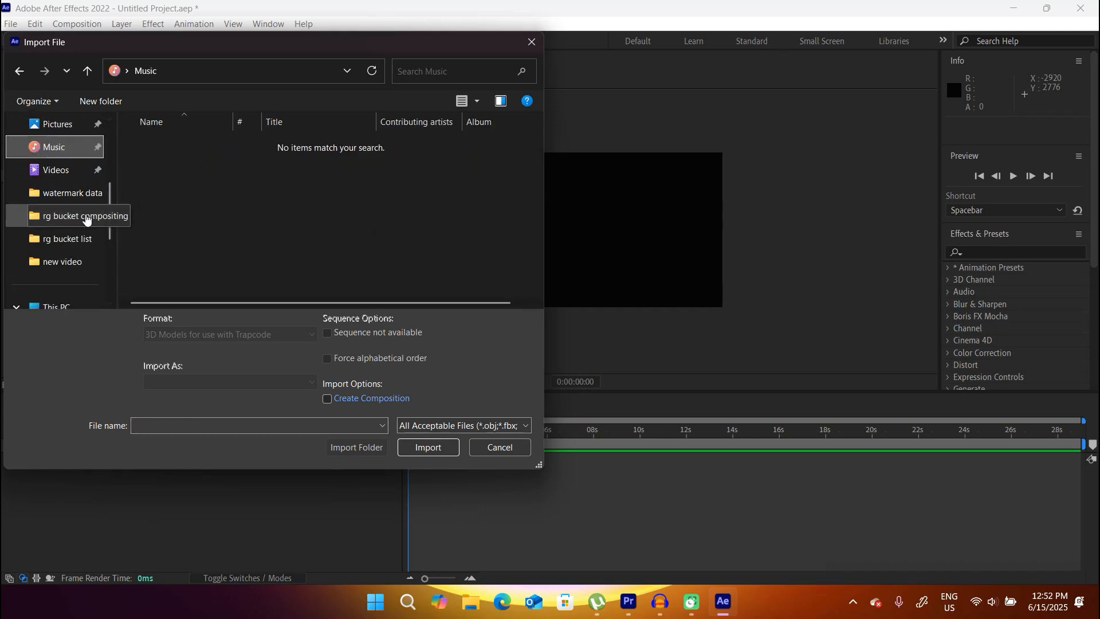
{"action": "left_click", "coordinate": [87, 217]}
{"action": "left_click", "coordinate": [91, 232]}
{"action": "left_click", "coordinate": [88, 217]}
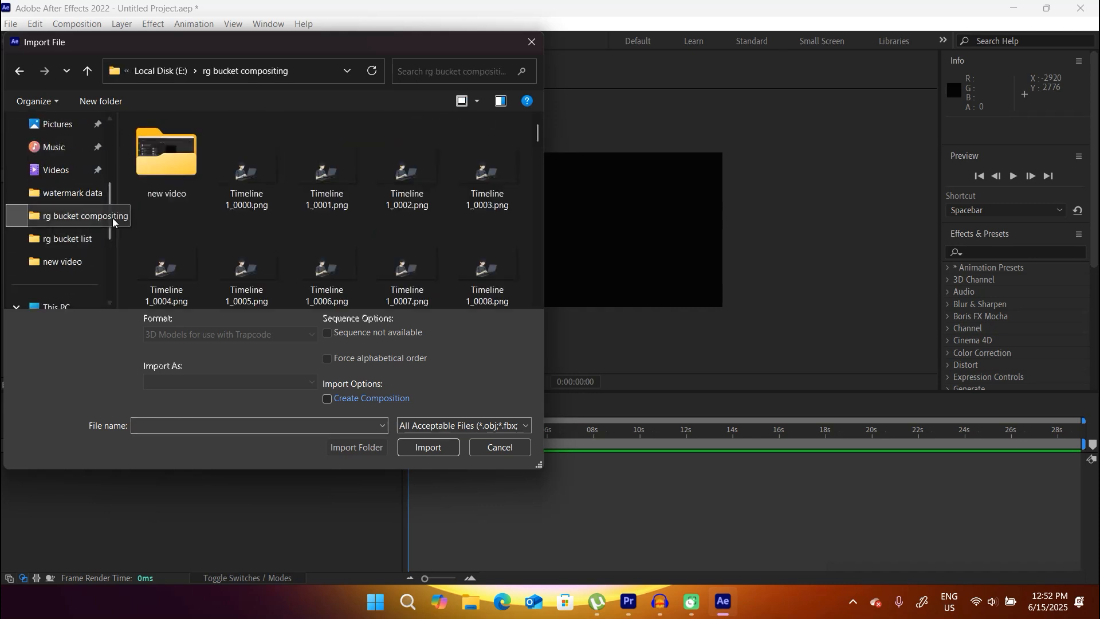
{"action": "left_click", "coordinate": [246, 171]}
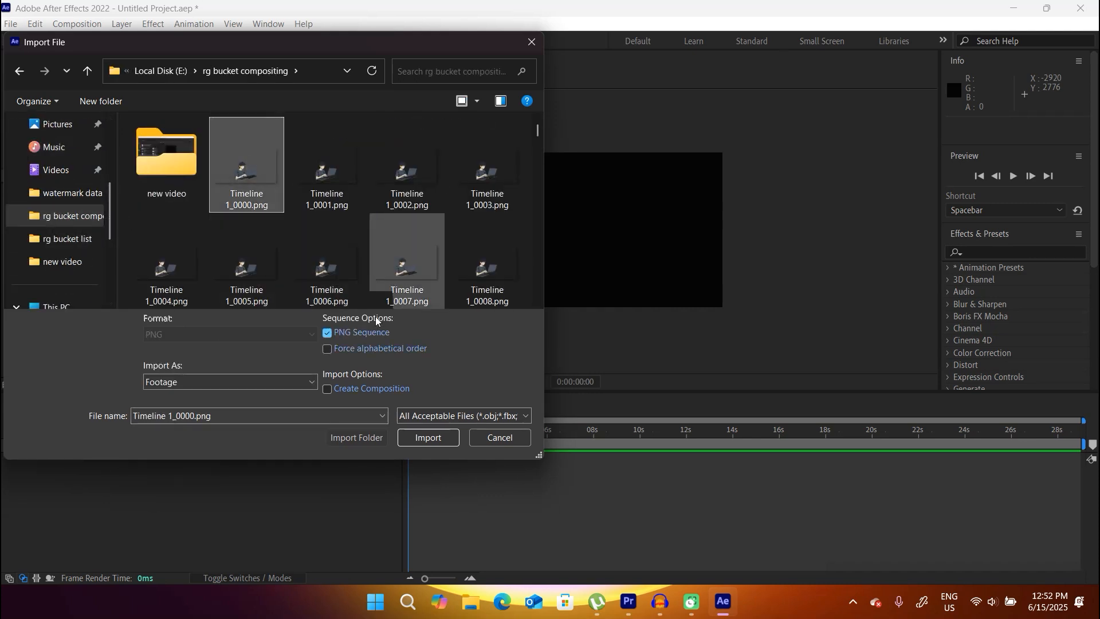
{"action": "left_click", "coordinate": [434, 437]}
{"action": "left_click_drag", "start_coordinate": [114, 205], "coordinate": [187, 490]}
Import Animation11.jpg from Downloads and place it below the character sequence in the timeline.
{"action": "left_click", "coordinate": [162, 305]}
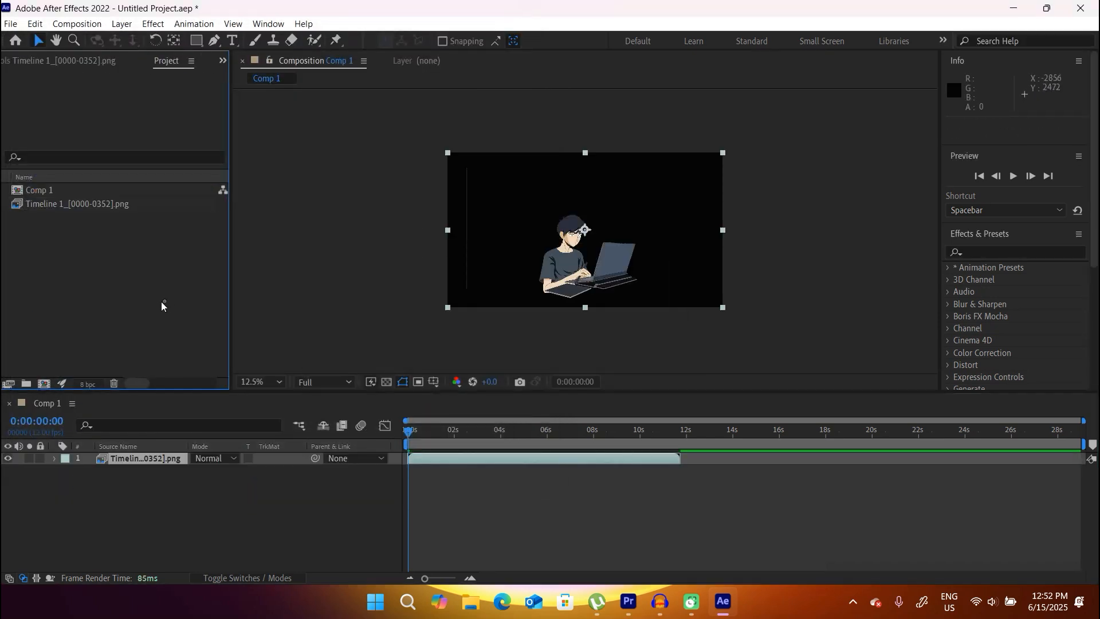
{"action": "double_click", "coordinate": [150, 266]}
{"action": "left_click_drag", "start_coordinate": [111, 236], "coordinate": [110, 163]}
{"action": "left_click", "coordinate": [68, 171]}
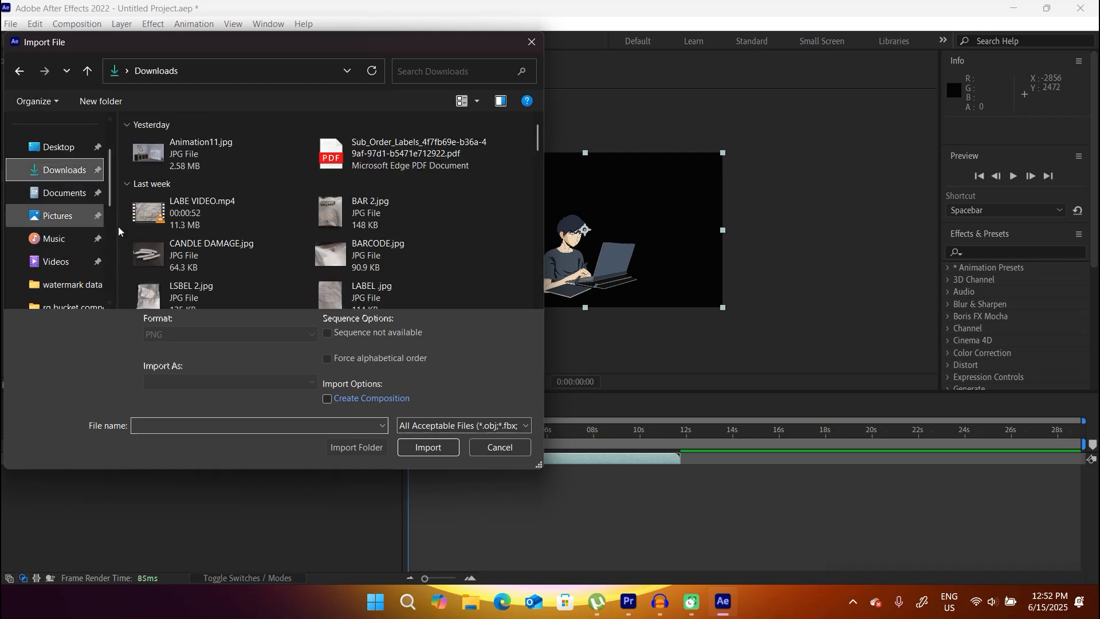
{"action": "left_click", "coordinate": [256, 160]}
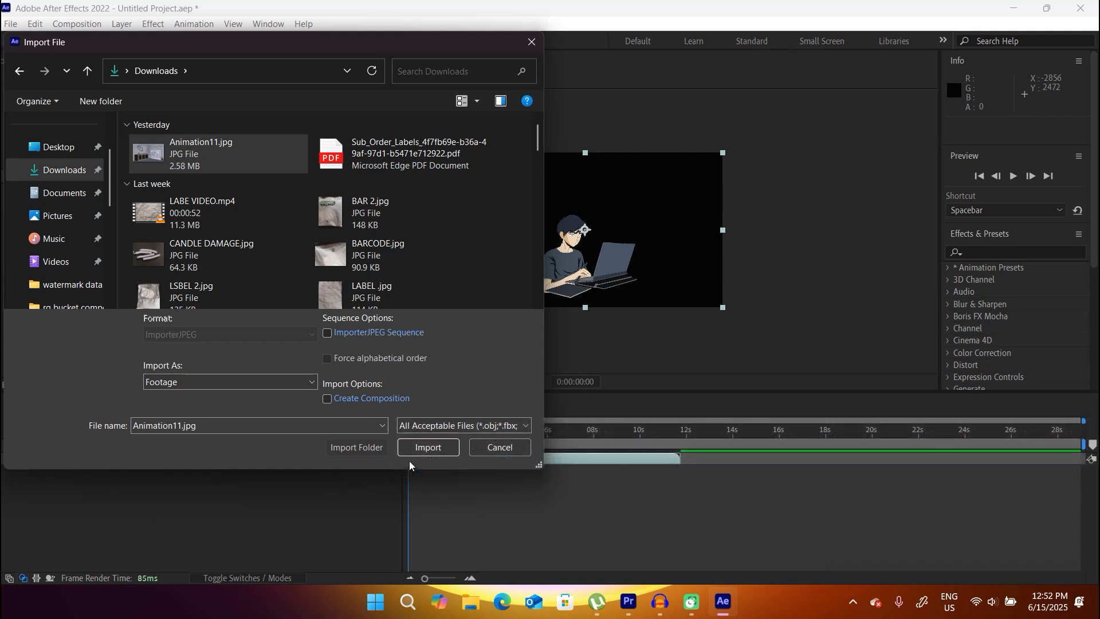
{"action": "left_click", "coordinate": [418, 445]}
{"action": "left_click_drag", "start_coordinate": [103, 192], "coordinate": [166, 497]}
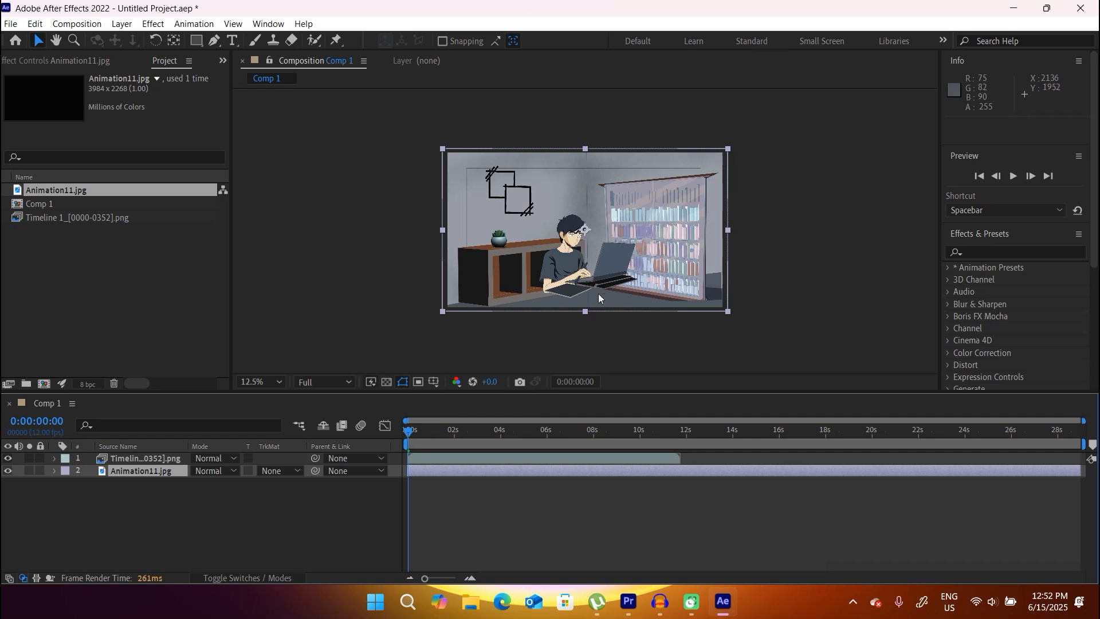
{"action": "left_click", "coordinate": [476, 458]}
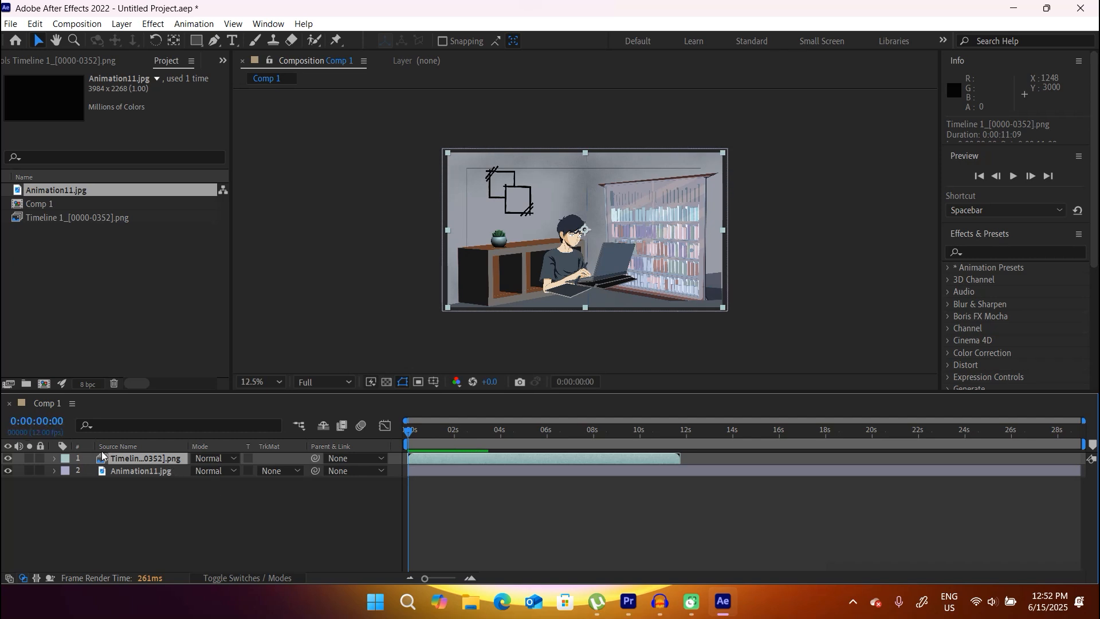
{"action": "right_click", "coordinate": [121, 463]}
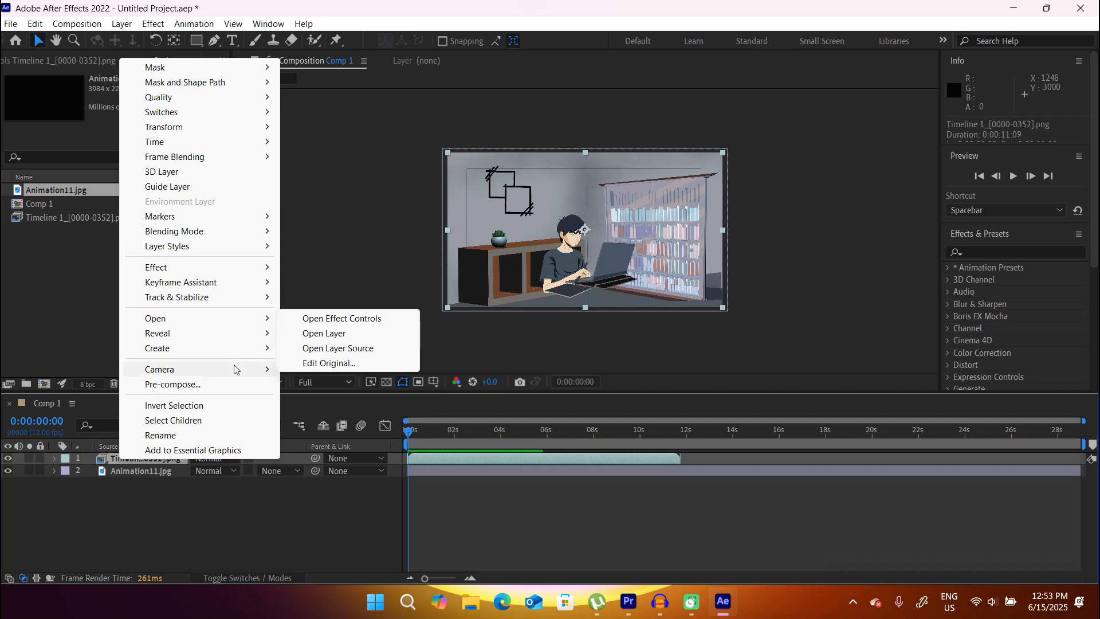
{"action": "mouse_move", "coordinate": [235, 368]}
{"action": "left_click", "coordinate": [355, 507]}
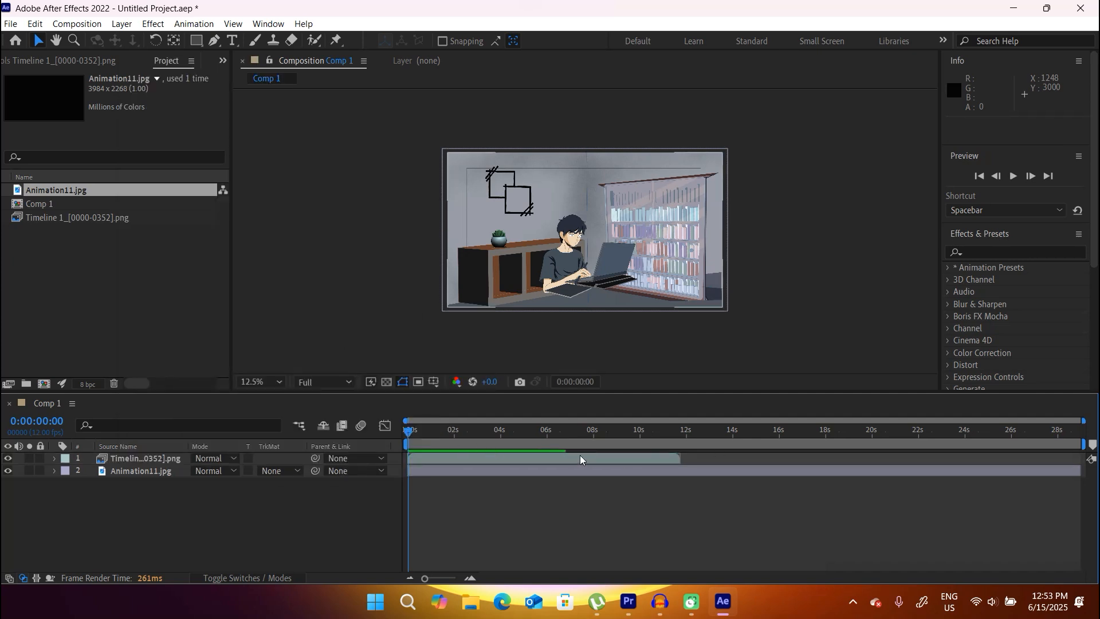
Time-stretch the character sequence layer to a new duration of 29 seconds.
{"action": "left_click", "coordinate": [678, 460]}
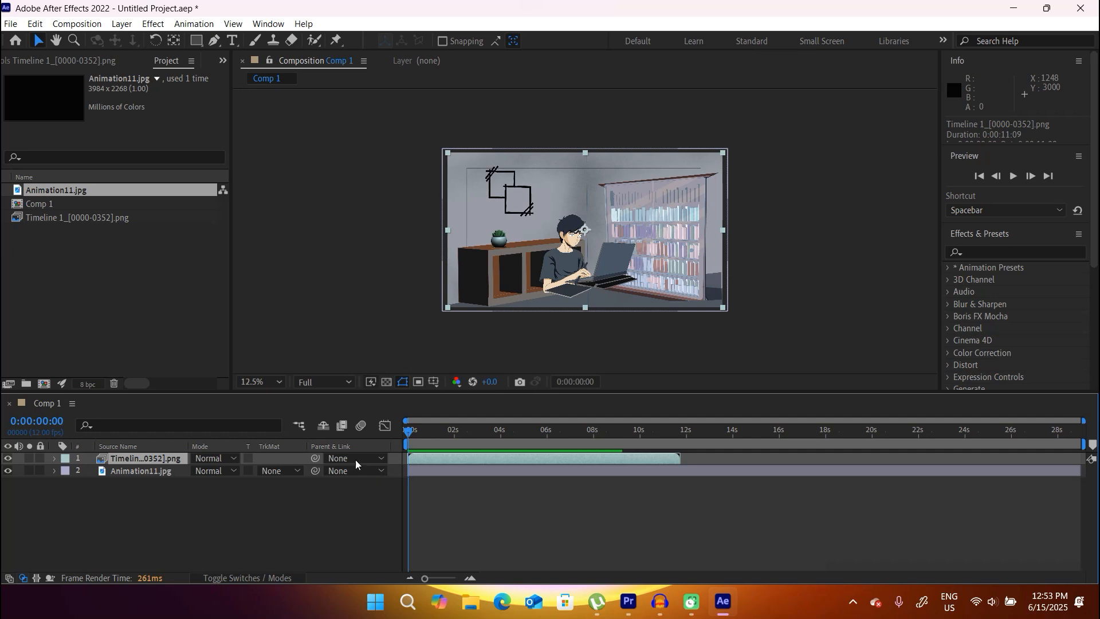
{"action": "right_click", "coordinate": [170, 462]}
{"action": "mouse_move", "coordinate": [247, 213]}
{"action": "mouse_move", "coordinate": [303, 143]}
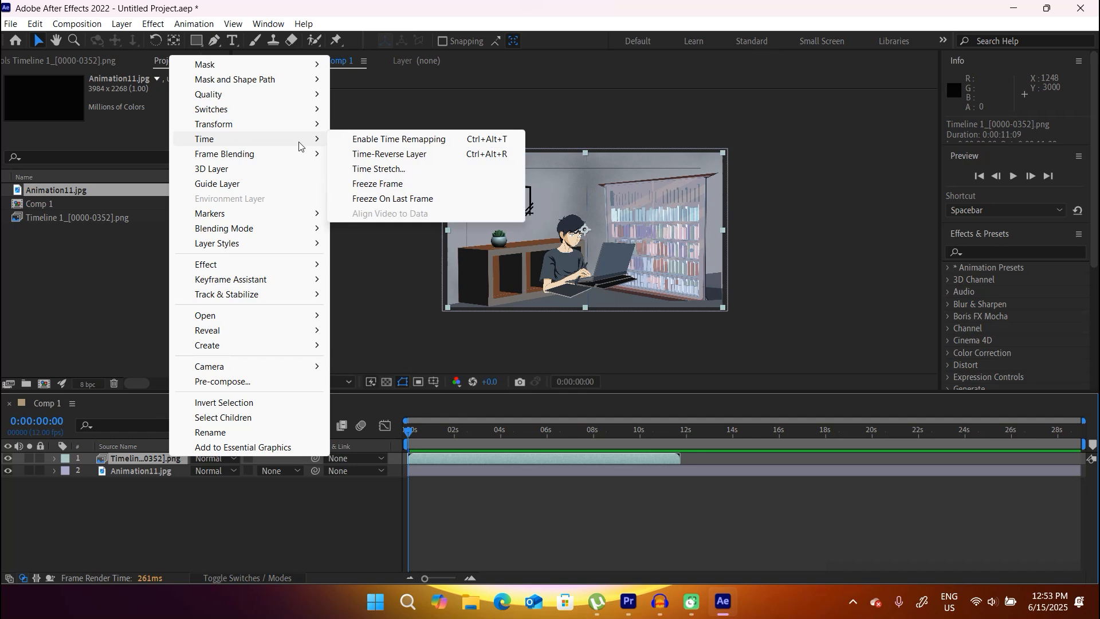
{"action": "left_click", "coordinate": [385, 172]}
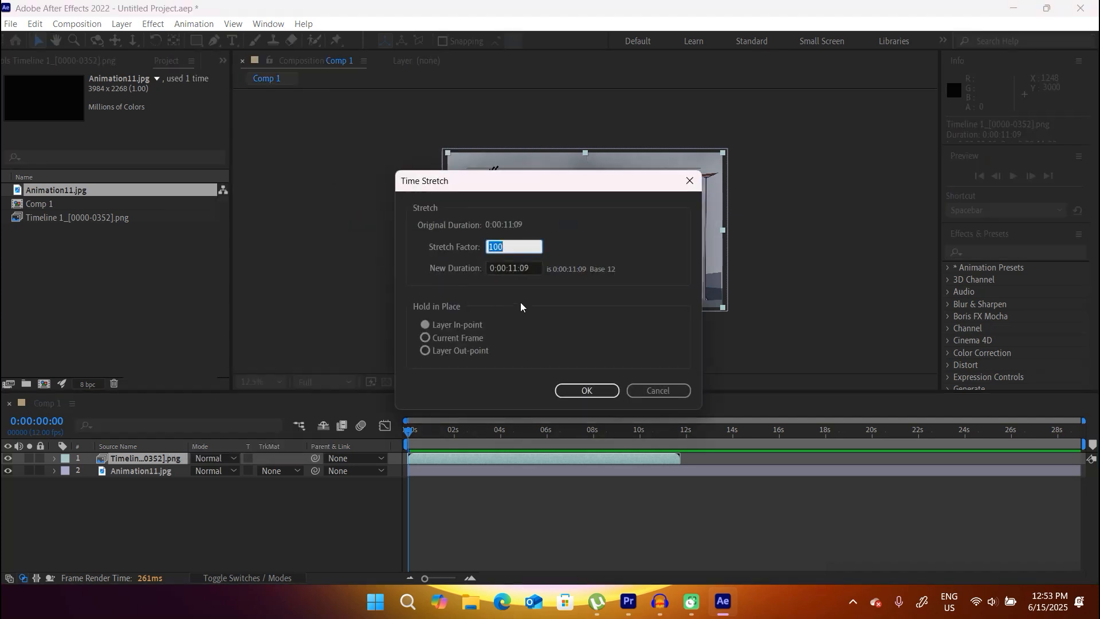
{"action": "left_click", "coordinate": [513, 268]}
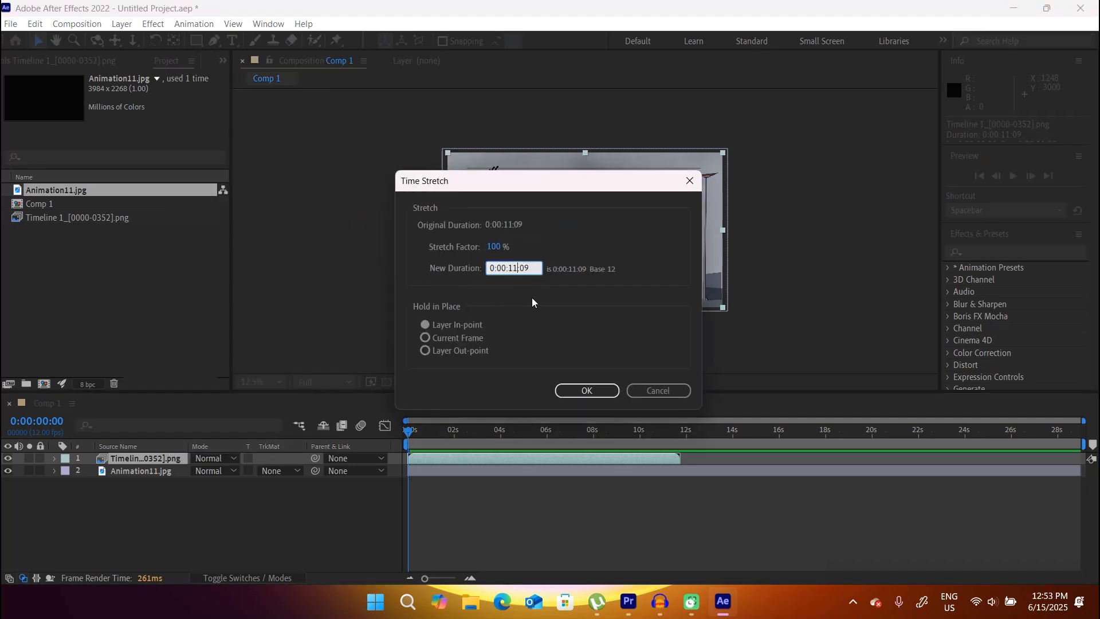
{"action": "key", "text": "BackSpace"}
{"action": "key", "text": "BackSpace"}
{"action": "type", "text": "29"}
{"action": "key", "text": "BackSpace"}
{"action": "key", "text": "Return"}
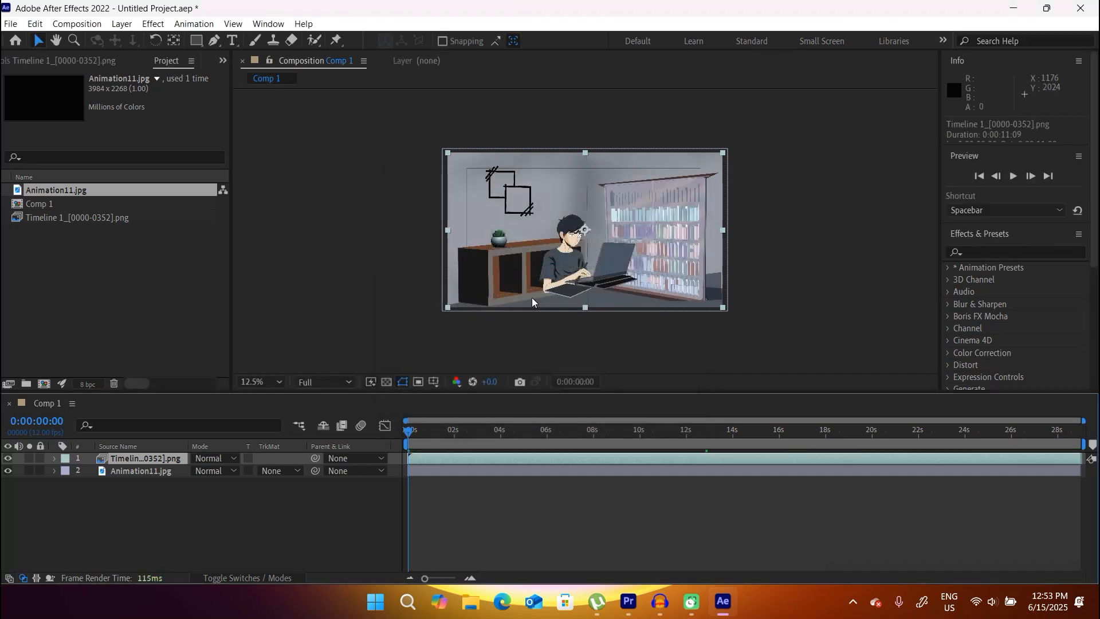
Scrub through the animation and add a layer marker to the character sequence at 0:00:22:05.
{"action": "left_click_drag", "start_coordinate": [430, 433], "coordinate": [936, 446]}
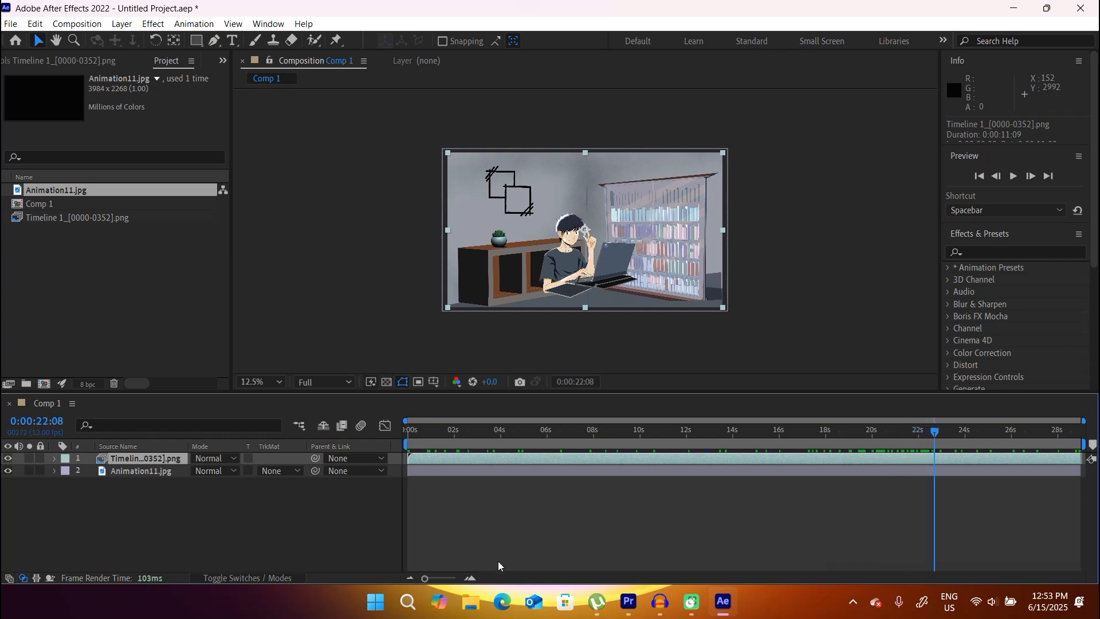
{"action": "left_click", "coordinate": [461, 579]}
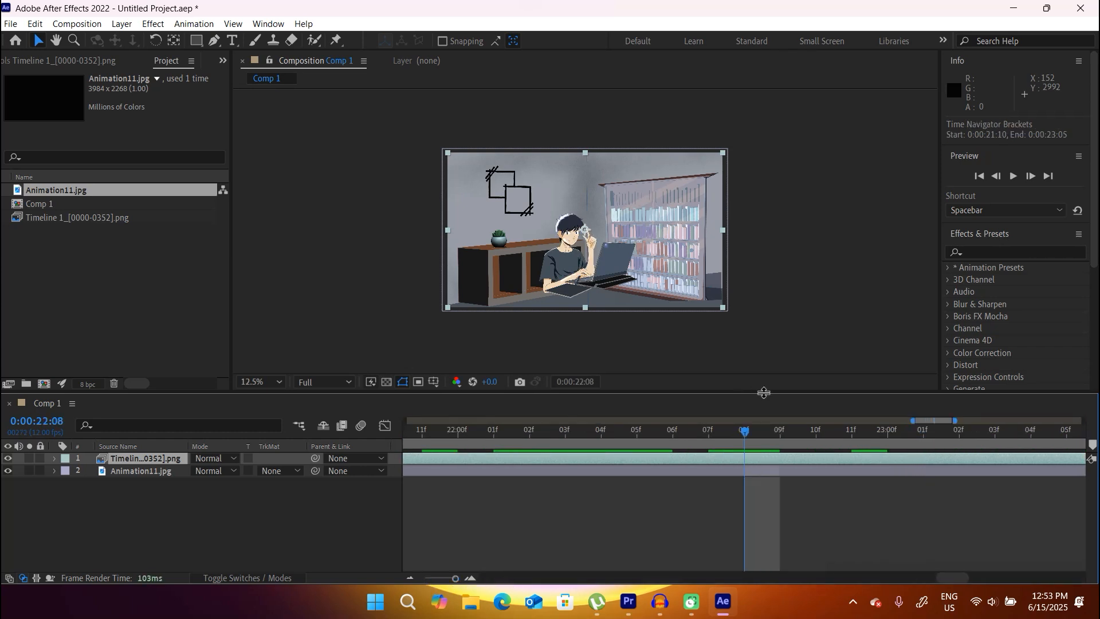
{"action": "left_click_drag", "start_coordinate": [745, 436], "coordinate": [653, 466]}
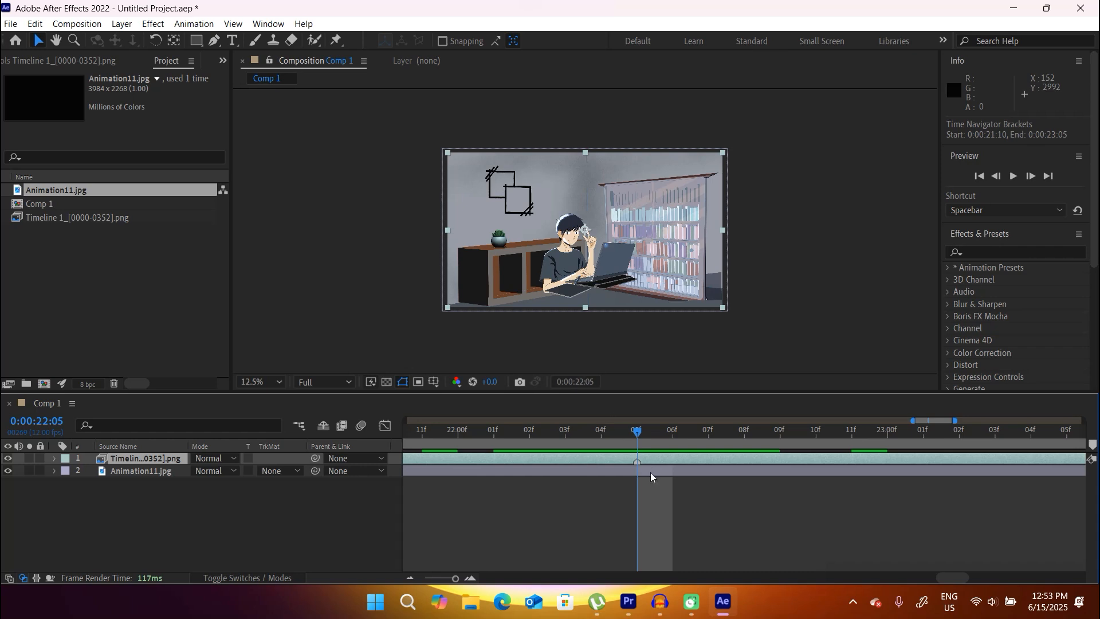
{"action": "left_click", "coordinate": [579, 529]}
{"action": "left_click_drag", "start_coordinate": [456, 578], "coordinate": [400, 582]}
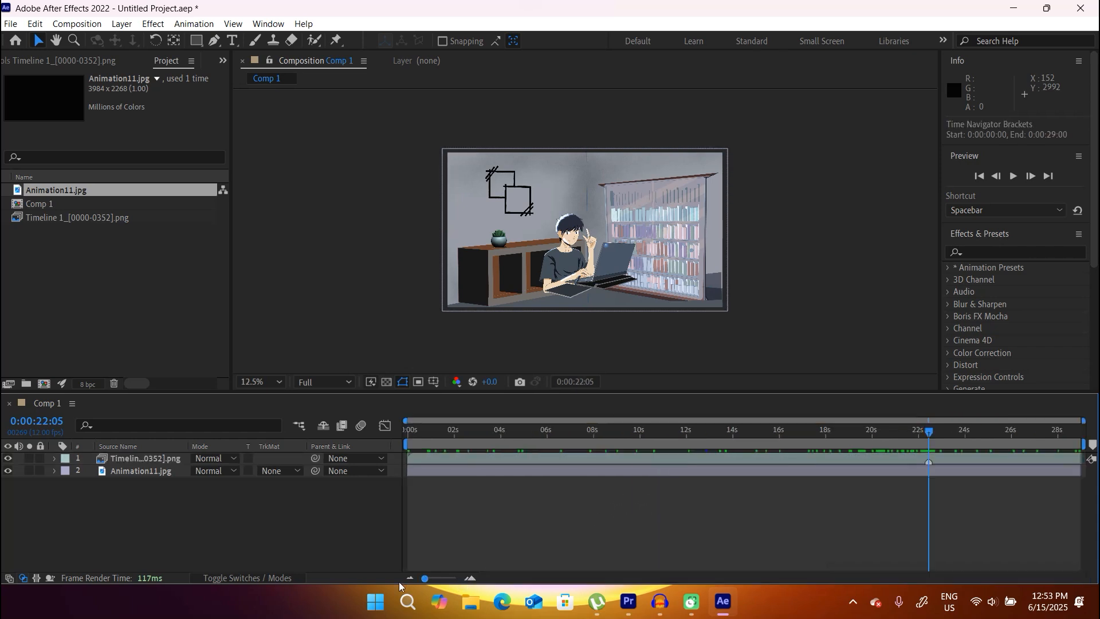
Trim the start of the character sequence layer to the marker at 0:00:22:05.
{"action": "left_click_drag", "start_coordinate": [930, 431], "coordinate": [931, 425]}
{"action": "key", "text": "Page_Up"}
{"action": "left_click", "coordinate": [407, 460]}
{"action": "right_click", "coordinate": [406, 459]}
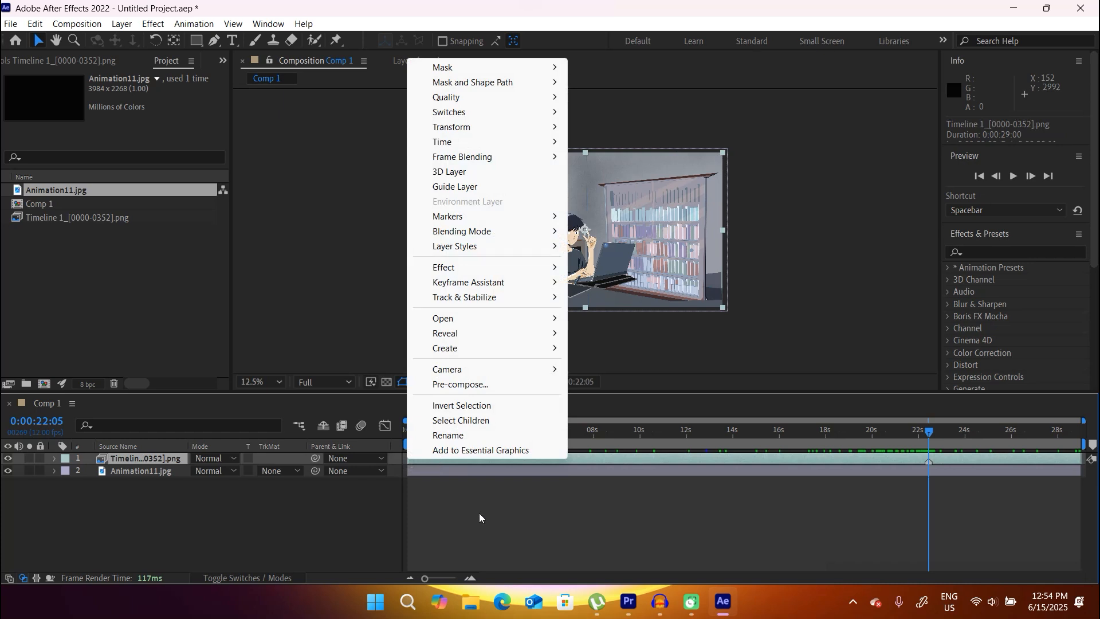
{"action": "key", "text": "Escape"}
{"action": "left_click_drag", "start_coordinate": [405, 459], "coordinate": [927, 453]}
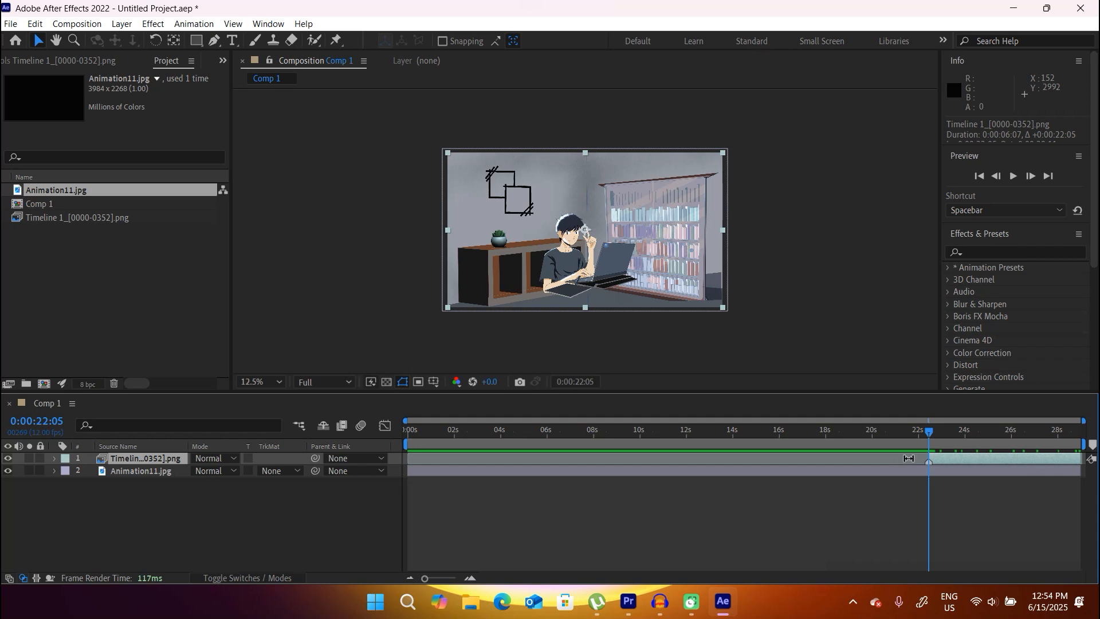
{"action": "left_click", "coordinate": [238, 536]}
{"action": "left_click", "coordinate": [158, 457]}
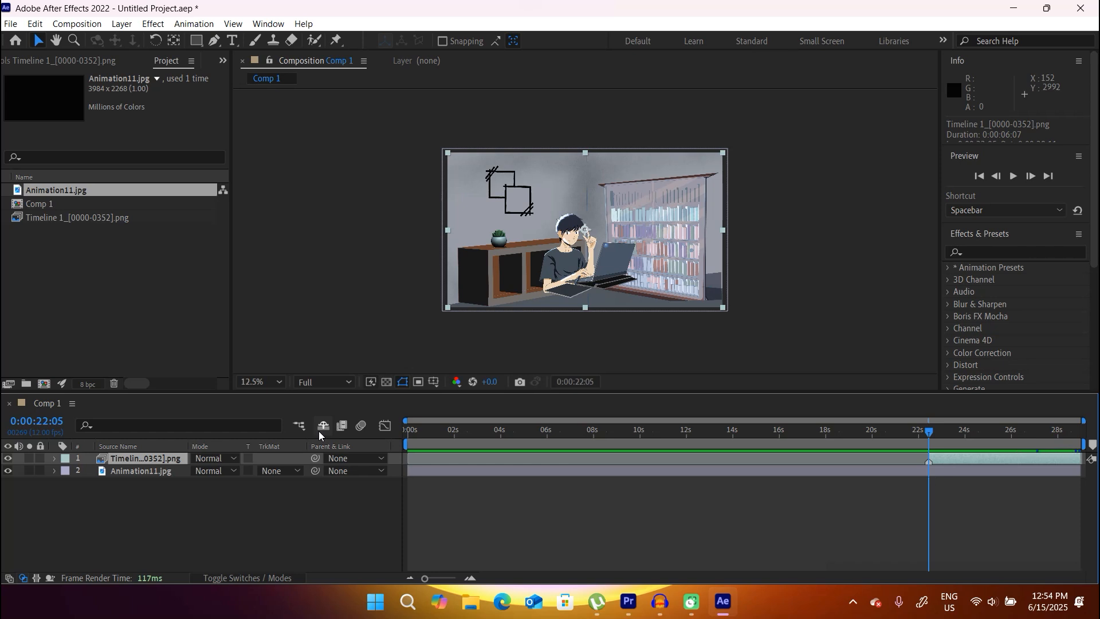
Duplicate the trimmed character sequence layer and extend the upper copy's start back to the beginning of the composition.
{"action": "mouse_move", "coordinate": [929, 434]}
{"action": "left_mouse_down"}
{"action": "mouse_move", "coordinate": [875, 440]}
{"action": "mouse_move", "coordinate": [934, 436]}
{"action": "left_mouse_up"}
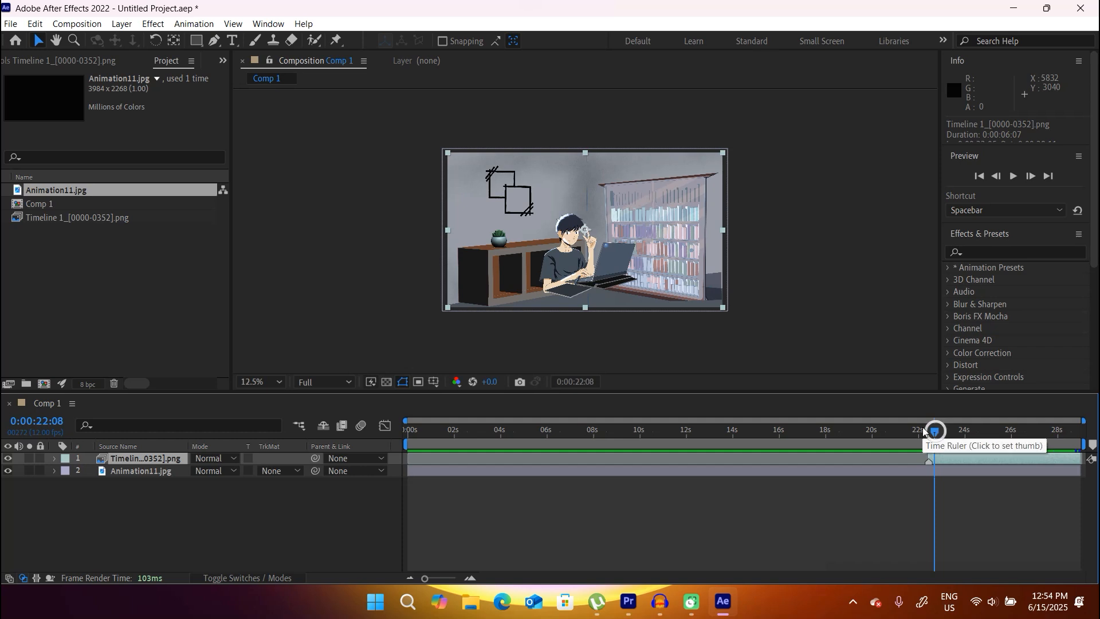
{"action": "scroll", "coordinate": [635, 283], "scroll_direction": "up", "scroll_amount": 4}
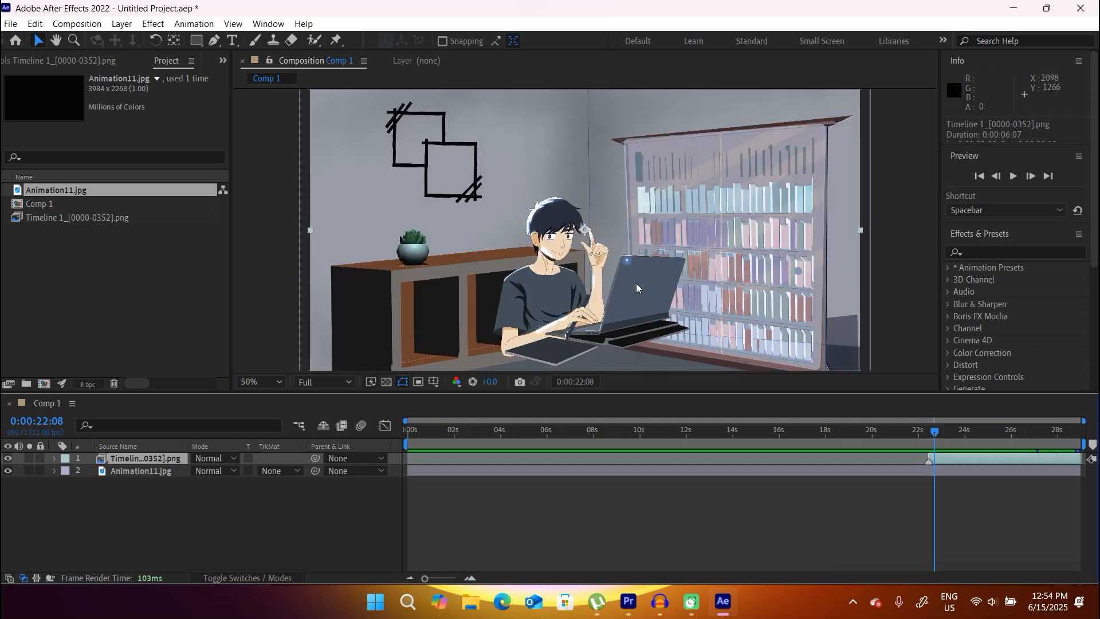
{"action": "scroll", "coordinate": [634, 283], "scroll_direction": "down", "scroll_amount": 4}
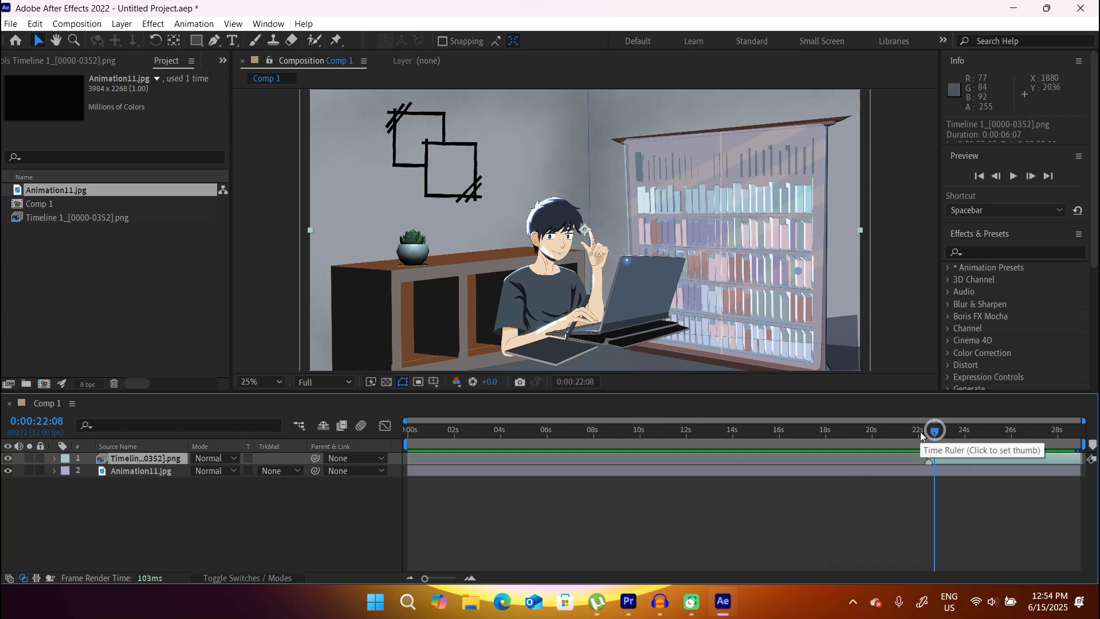
{"action": "left_click_drag", "start_coordinate": [933, 433], "coordinate": [923, 435]}
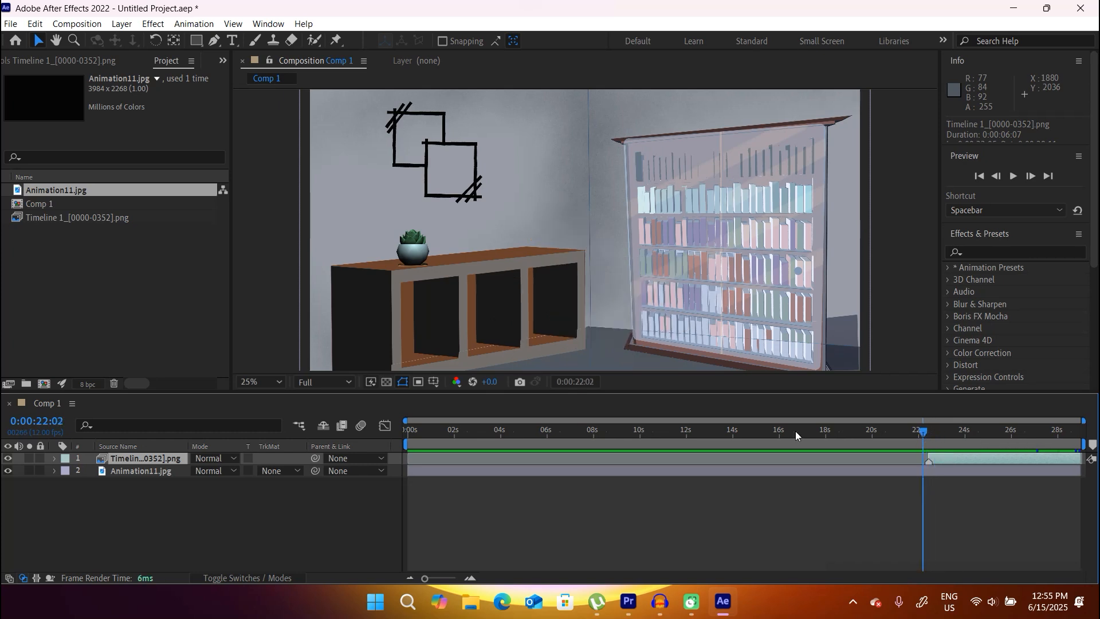
{"action": "left_click", "coordinate": [186, 486]}
{"action": "left_click", "coordinate": [155, 460]}
{"action": "key", "text": "ctrl+d"}
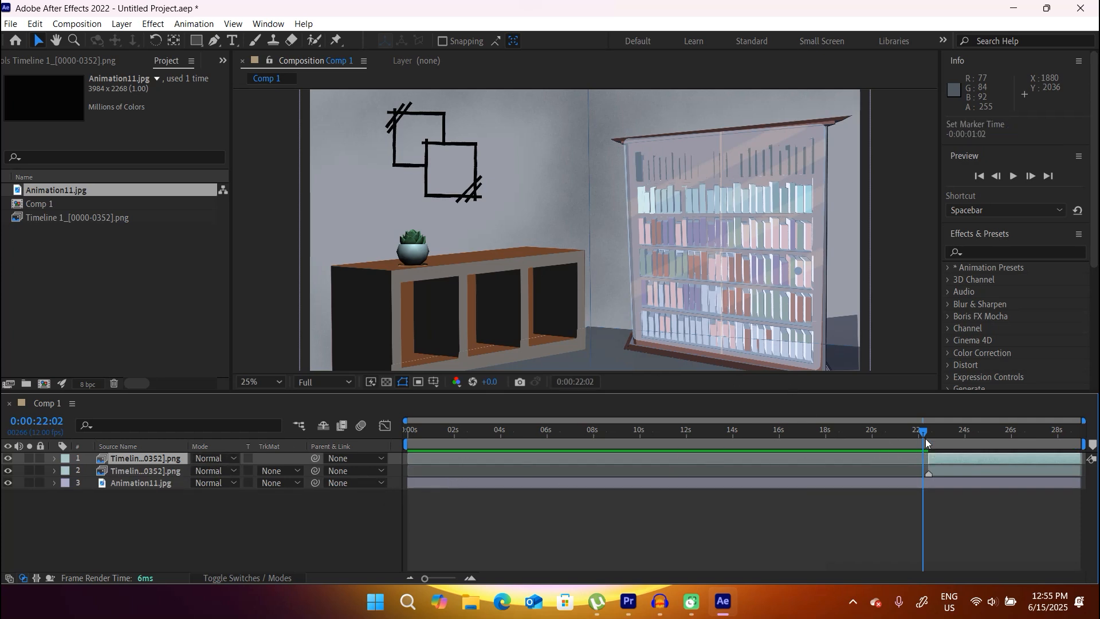
{"action": "left_click_drag", "start_coordinate": [928, 459], "coordinate": [407, 458]}
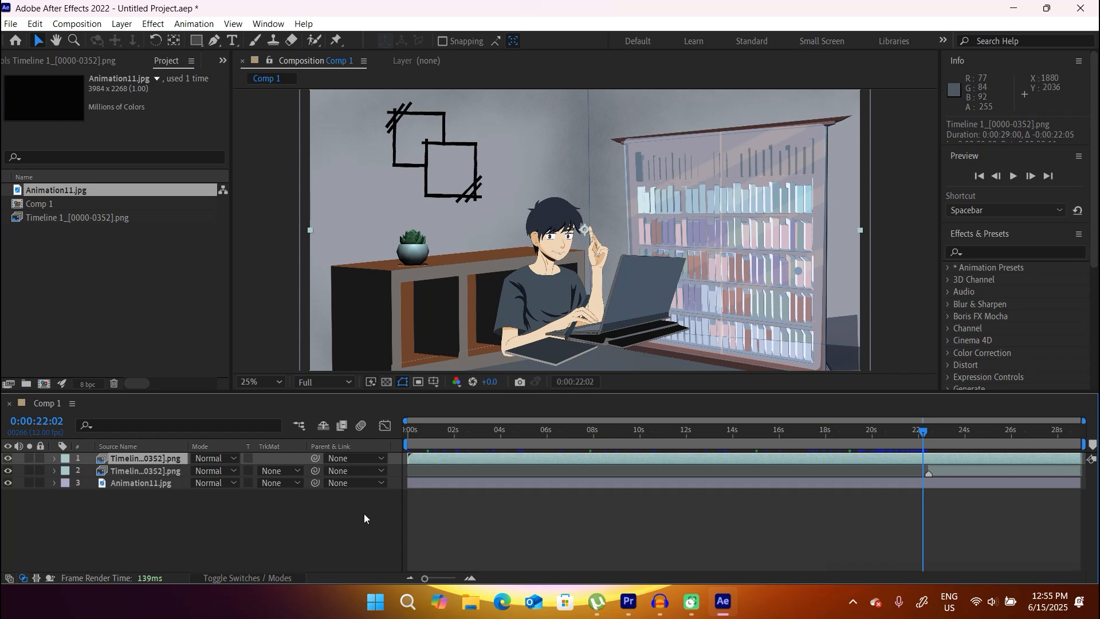
Return to 0:00:00:00 and hide the trimmed character sequence layer beneath the full-length copy.
{"action": "left_click_drag", "start_coordinate": [922, 435], "coordinate": [346, 469]}
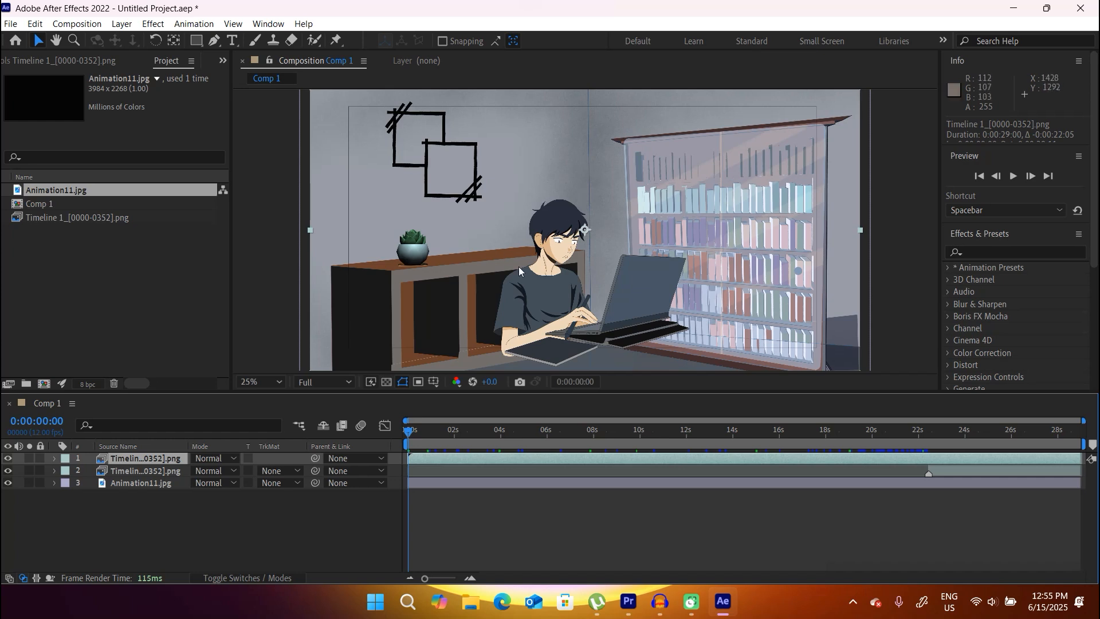
{"action": "left_click", "coordinate": [262, 528]}
{"action": "left_click", "coordinate": [164, 458]}
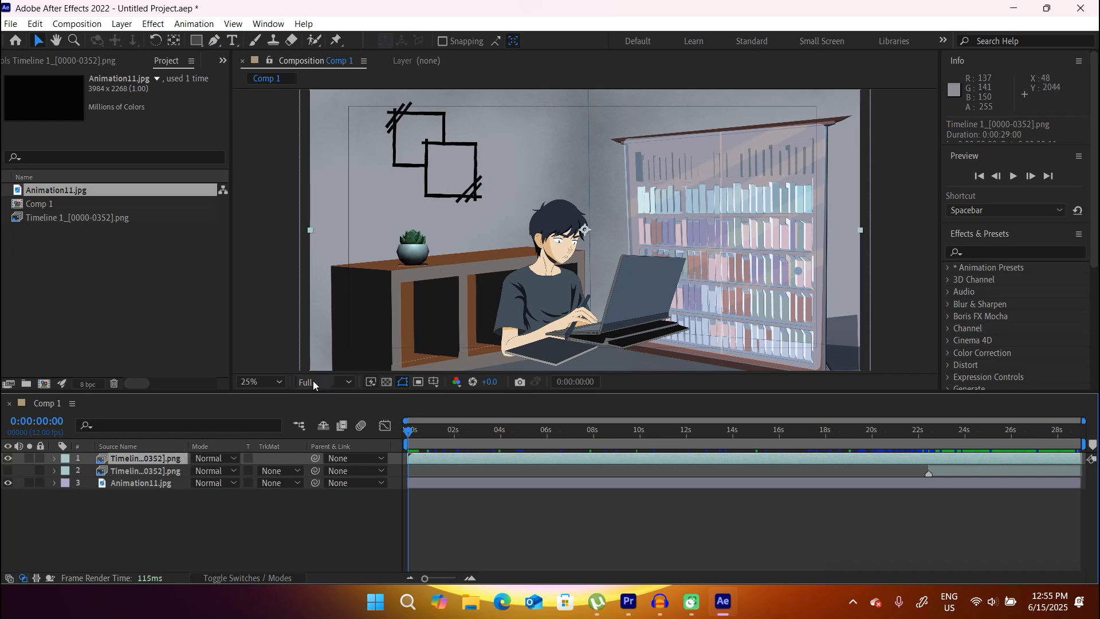
{"action": "left_click", "coordinate": [203, 544]}
{"action": "left_click", "coordinate": [153, 459]}
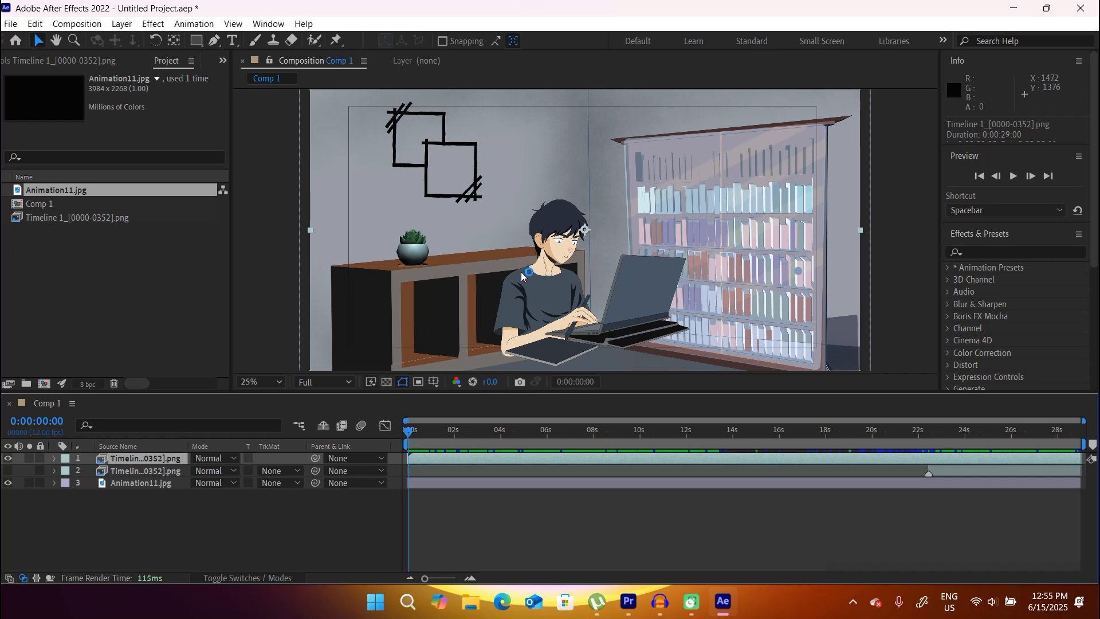
{"action": "left_click", "coordinate": [207, 537]}
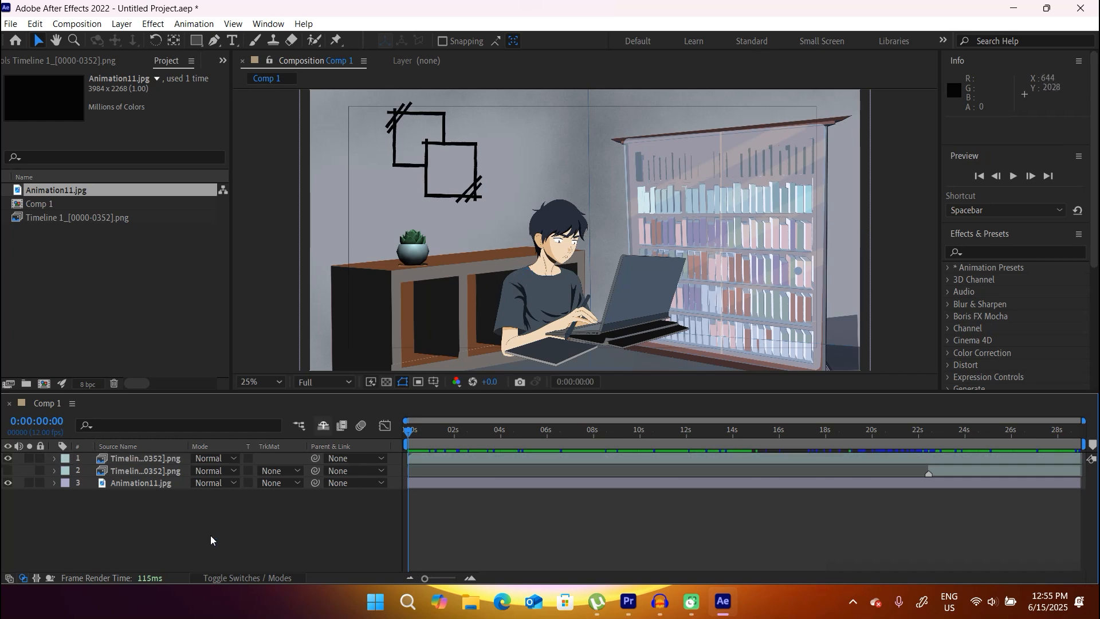
Duplicate the full-length character sequence layer and apply the Drop Shadow effect to the lower copy.
{"action": "left_click", "coordinate": [152, 459]}
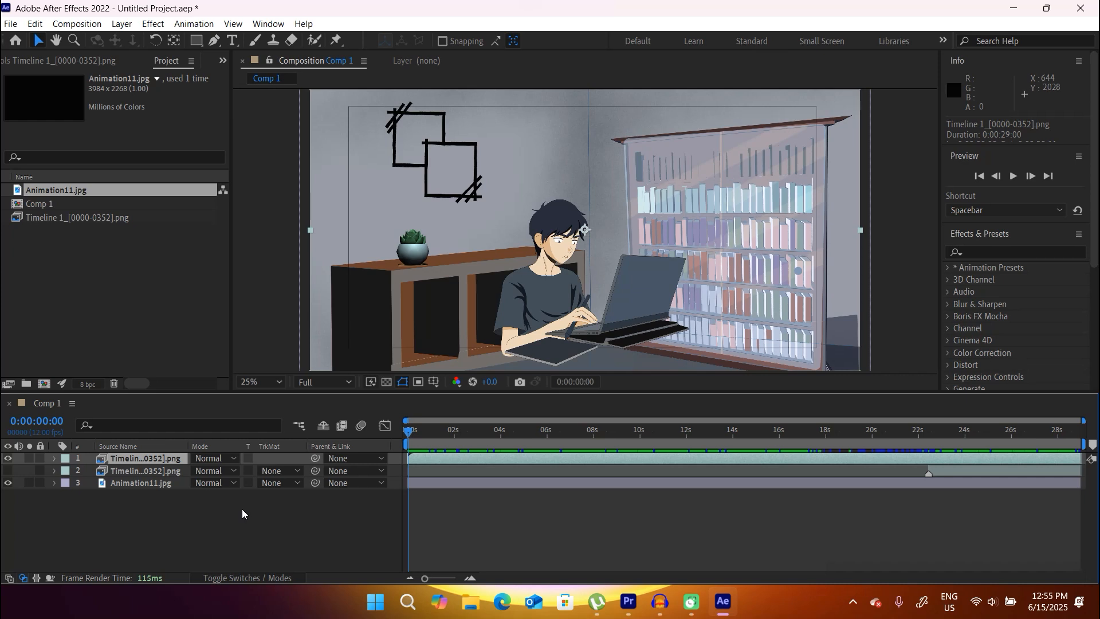
{"action": "key", "text": "ctrl+d"}
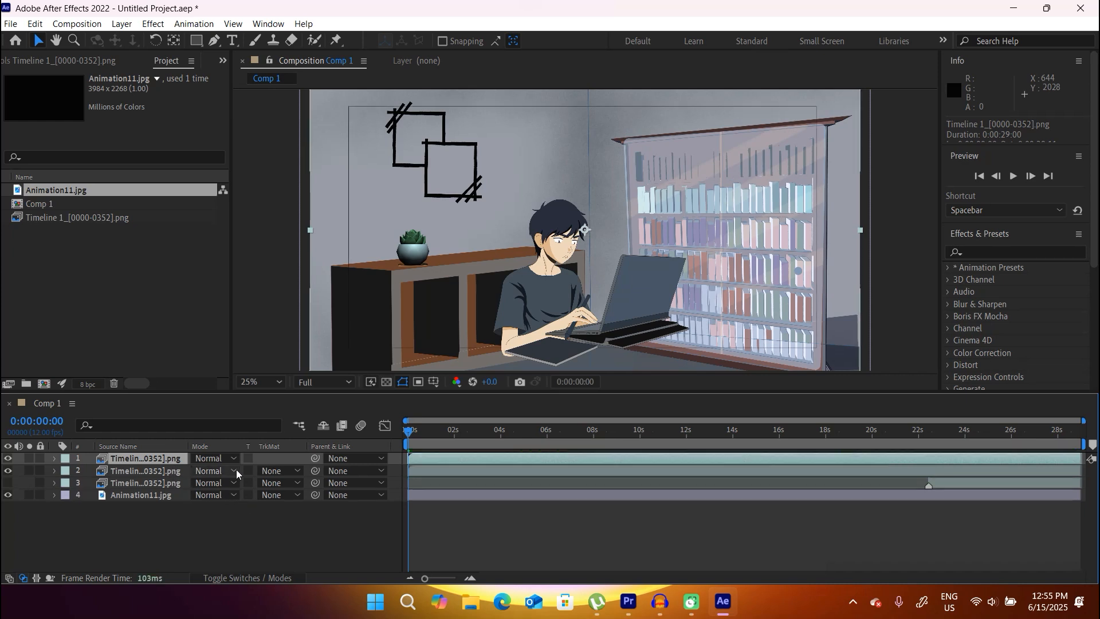
{"action": "left_click", "coordinate": [437, 472]}
{"action": "left_click", "coordinate": [983, 254]}
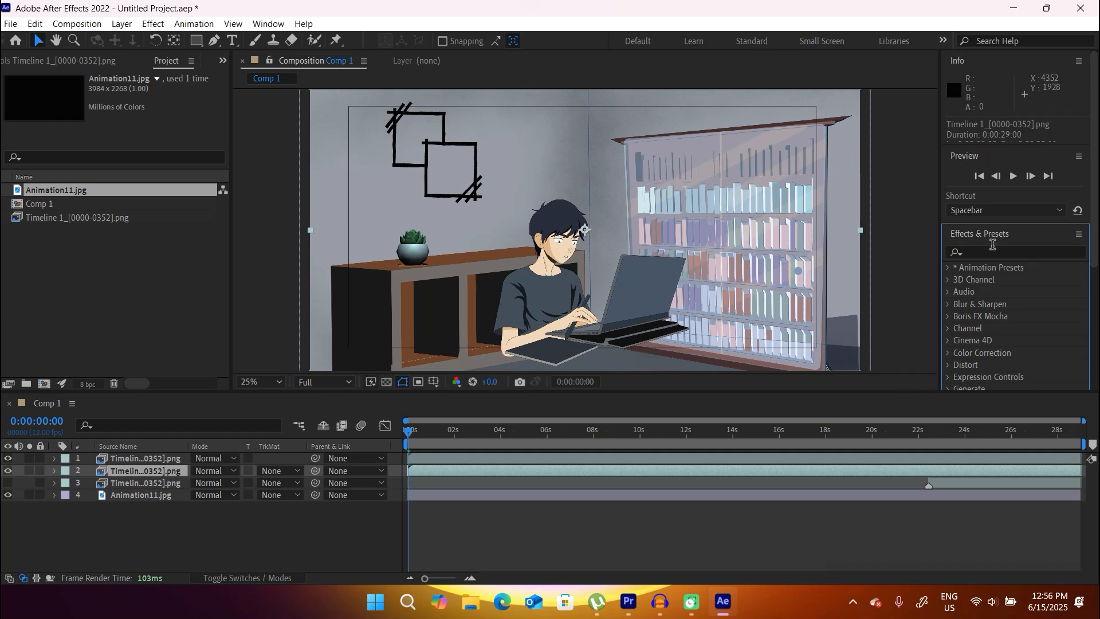
{"action": "left_click", "coordinate": [992, 253]}
{"action": "type", "text": "drop"}
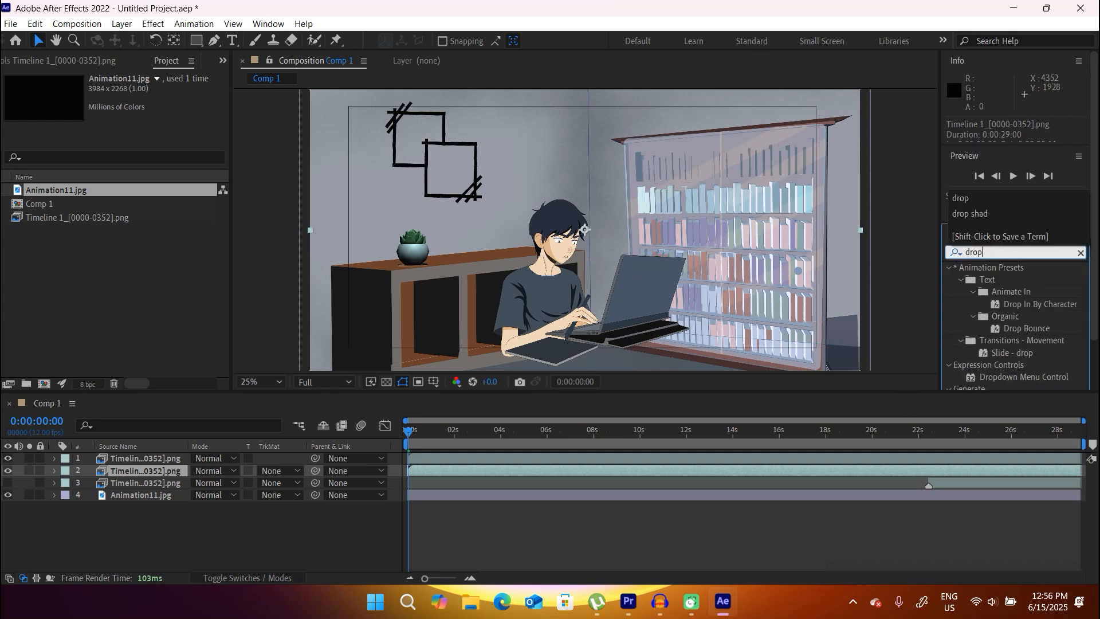
{"action": "type", "text": " shadow"}
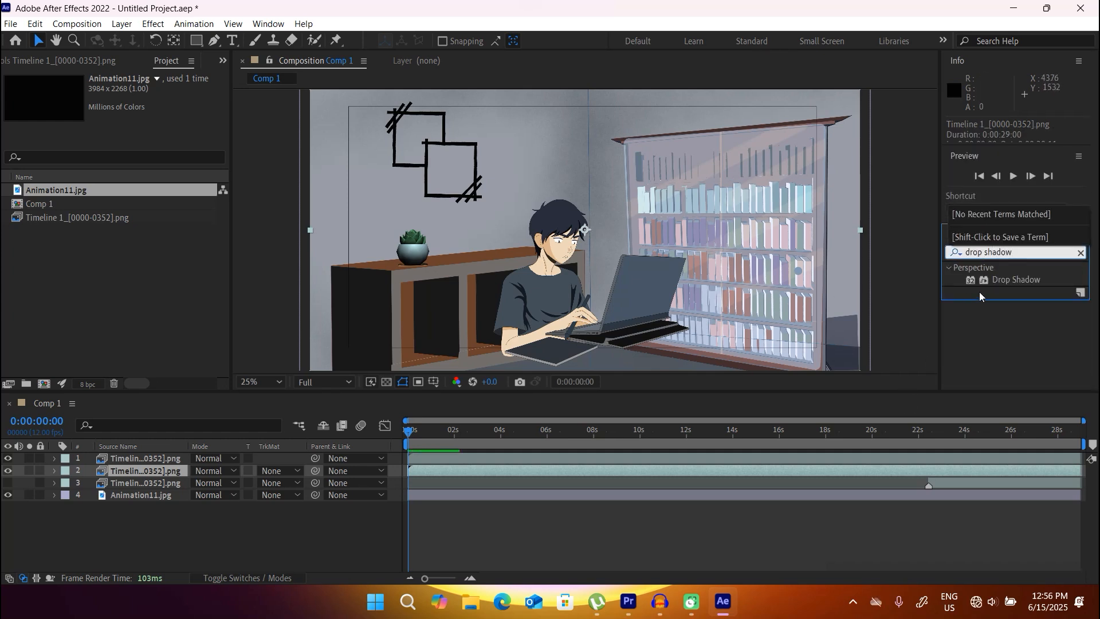
{"action": "left_click", "coordinate": [1008, 281]}
{"action": "left_click_drag", "start_coordinate": [1007, 280], "coordinate": [646, 469]}
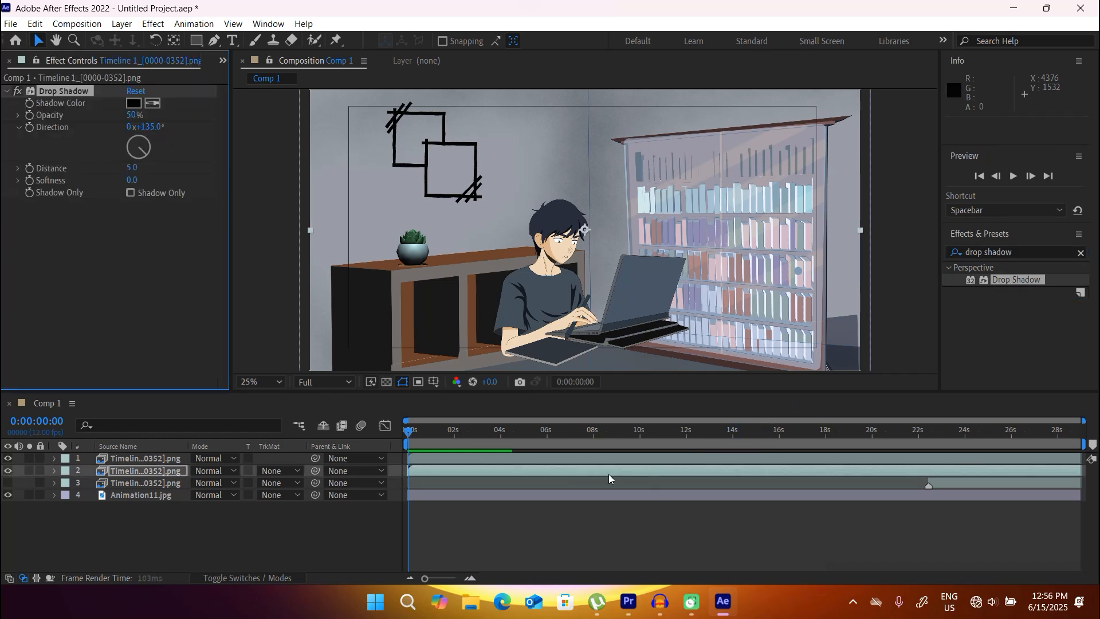
Set the Drop Shadow to Shadow Only and change its shadow color to white, FFFFFF.
{"action": "left_click", "coordinate": [130, 193]}
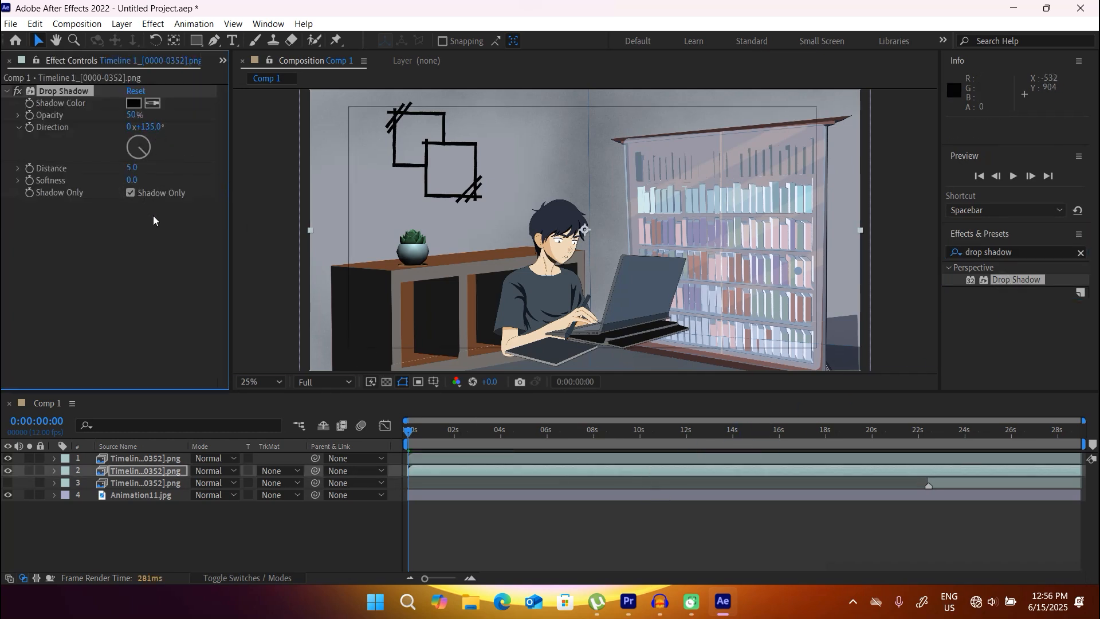
{"action": "left_click", "coordinate": [135, 104]}
{"action": "left_click_drag", "start_coordinate": [104, 240], "coordinate": [30, 200]}
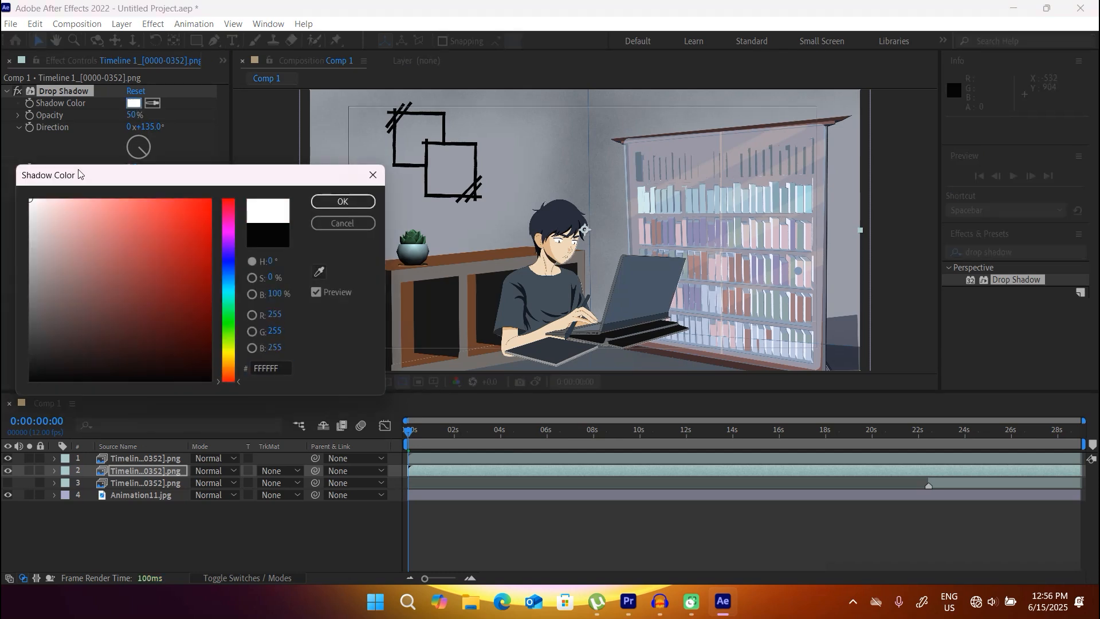
{"action": "left_click", "coordinate": [342, 201]}
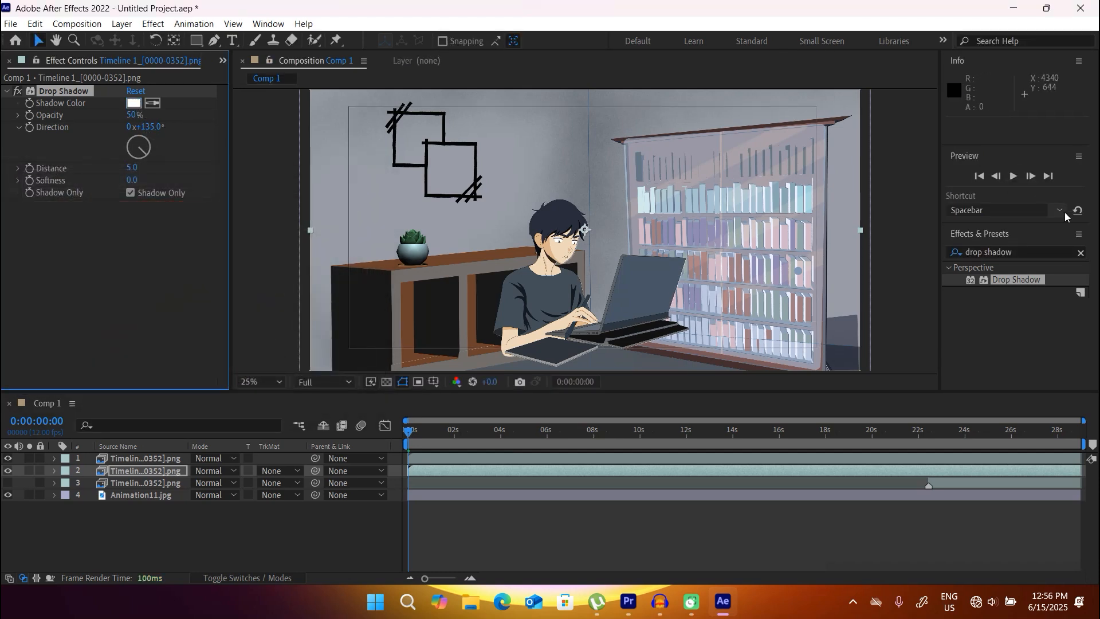
Set the shadow layer's blending mode to Add and inspect the white outline around the character's head and shoulders.
{"action": "left_click", "coordinate": [955, 252]}
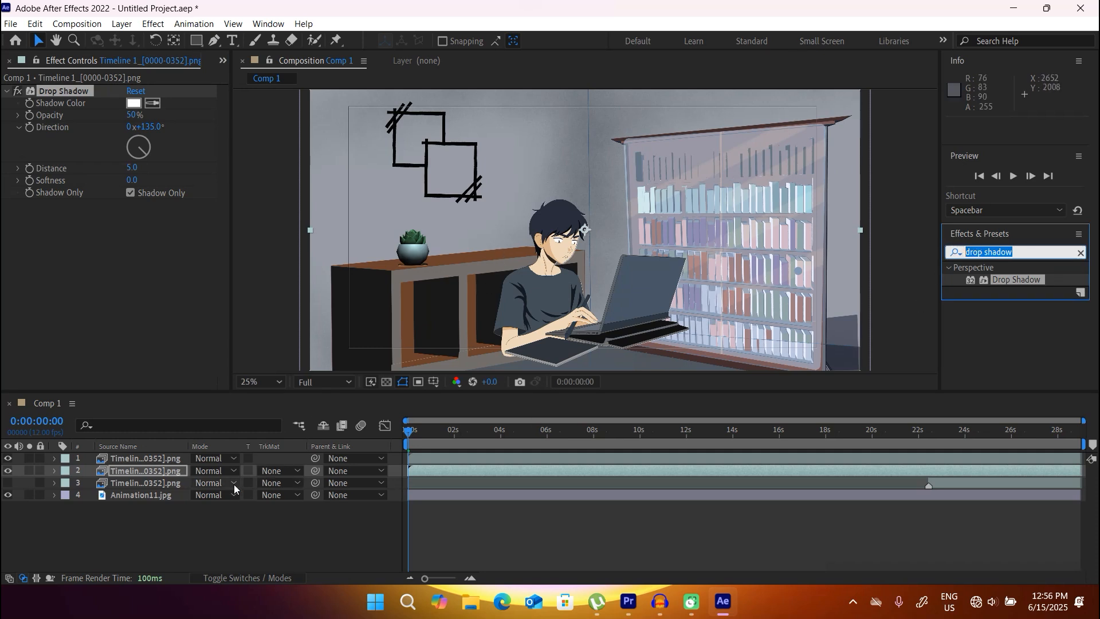
{"action": "left_click", "coordinate": [226, 470]}
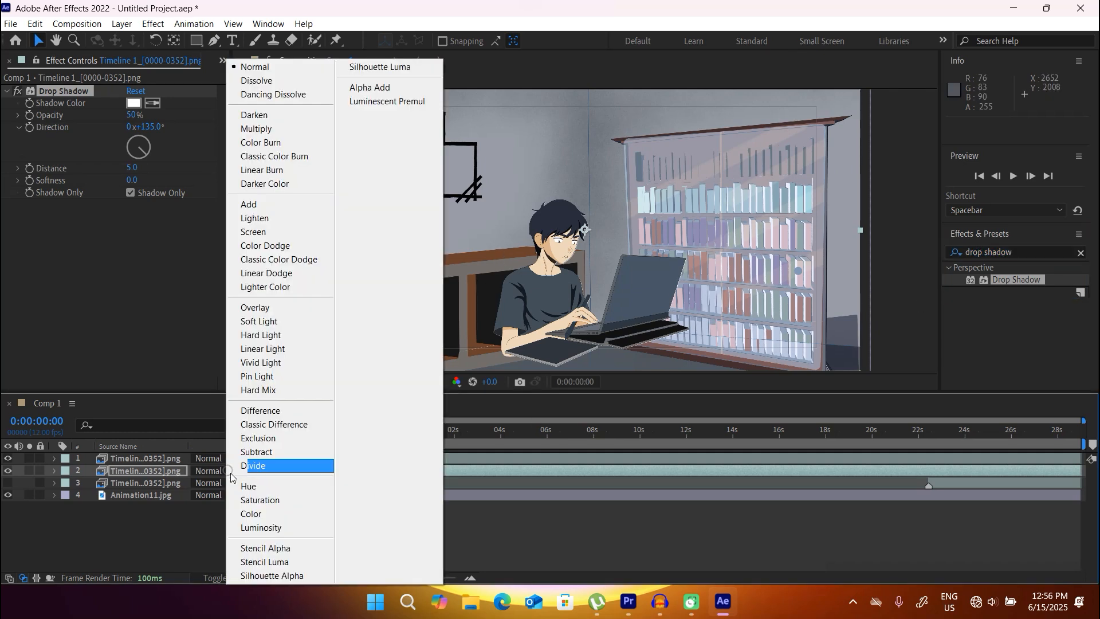
{"action": "left_click", "coordinate": [258, 205]}
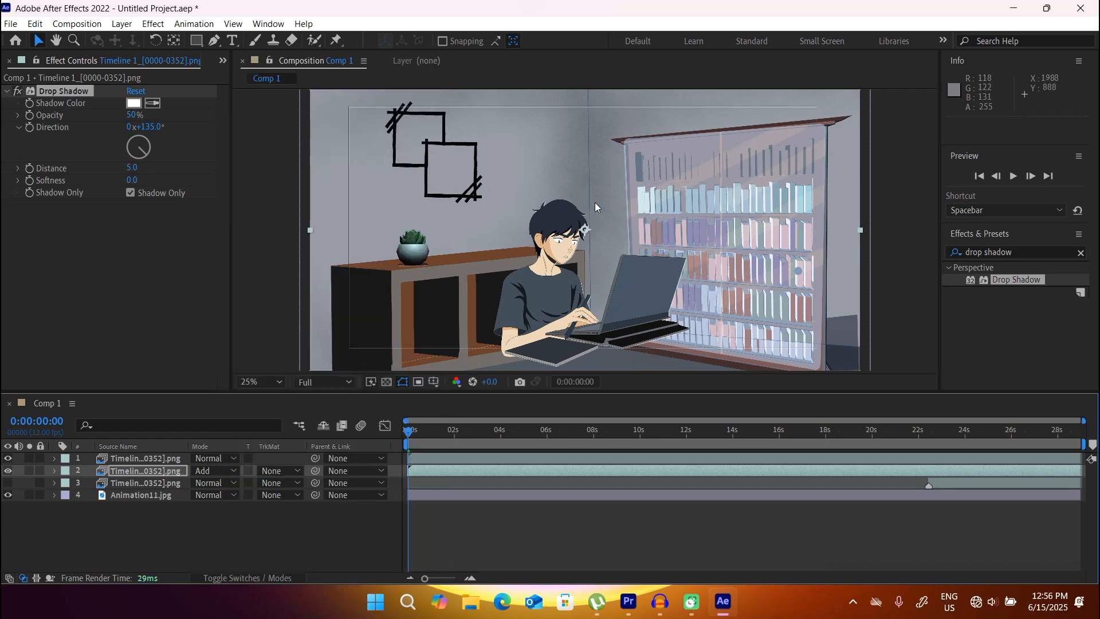
{"action": "scroll", "coordinate": [584, 206], "scroll_direction": "up", "scroll_amount": 4}
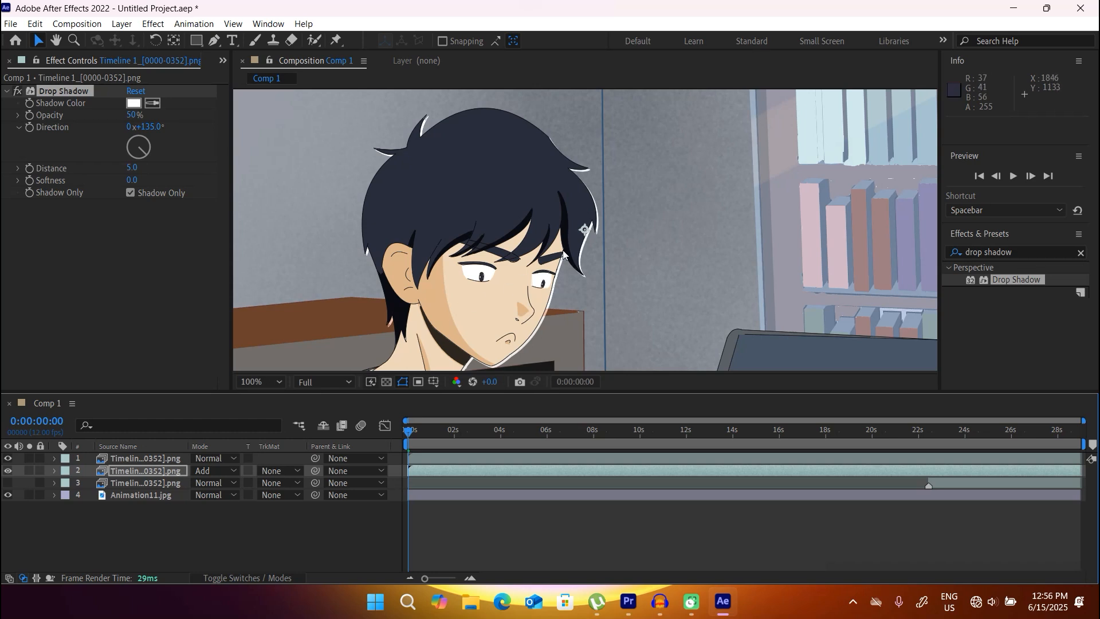
{"action": "key", "text": "h"}
{"action": "left_click_drag", "start_coordinate": [490, 287], "coordinate": [507, 162]}
{"action": "key", "text": "v"}
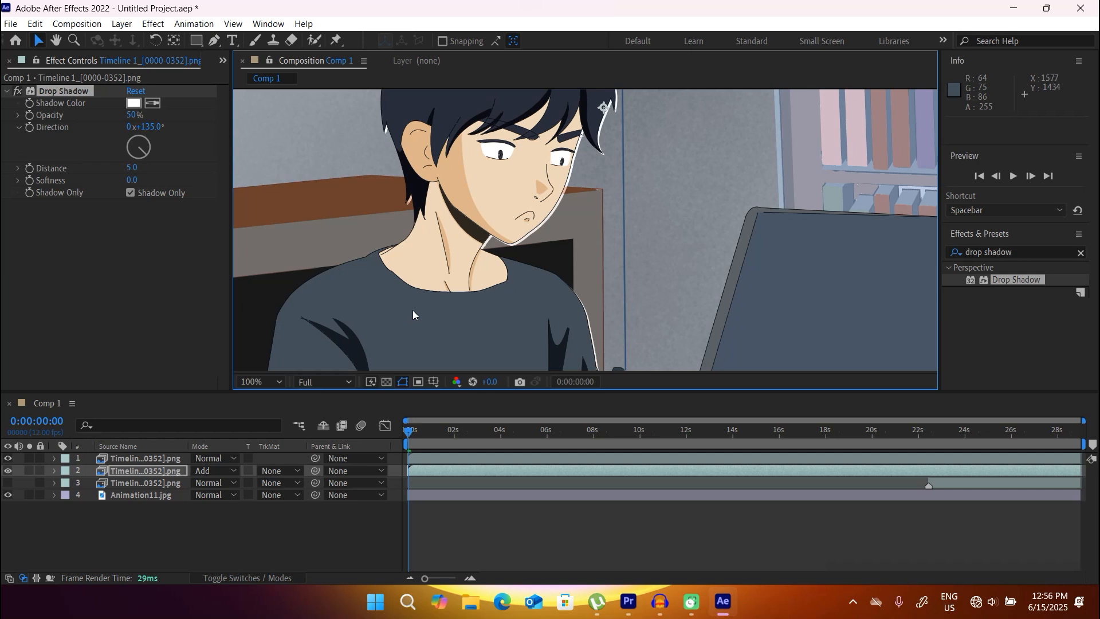
{"action": "scroll", "coordinate": [417, 308], "scroll_direction": "down", "scroll_amount": 4}
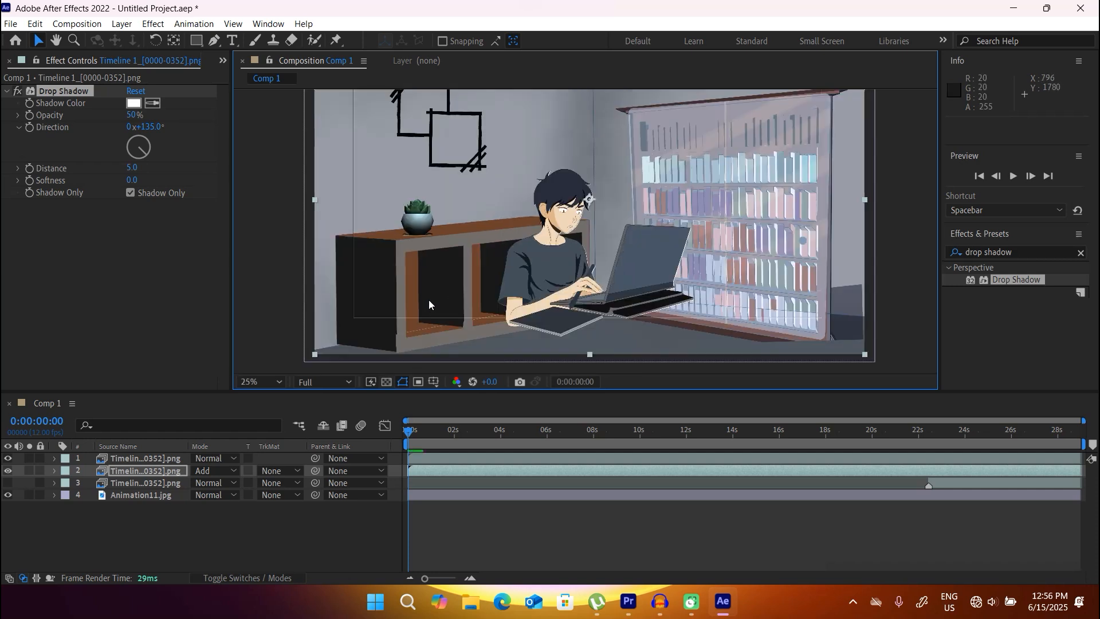
Move the shadow layer's anchor point to the character's chest and scale the layer to 101%.
{"action": "left_click", "coordinate": [174, 41]}
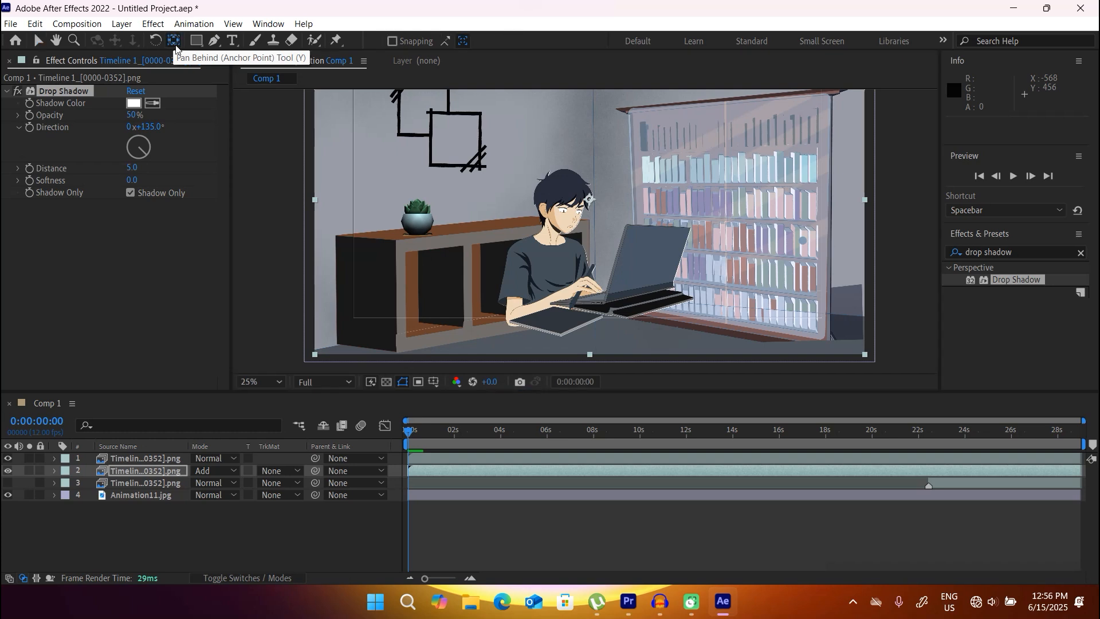
{"action": "left_click_drag", "start_coordinate": [589, 200], "coordinate": [552, 261]}
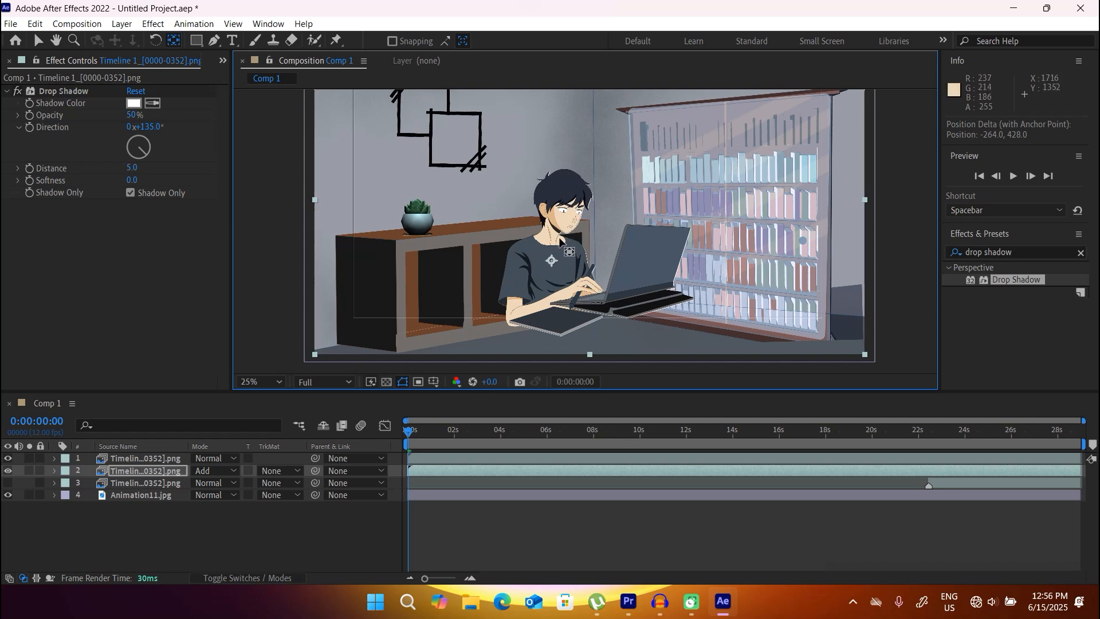
{"action": "key", "text": "s"}
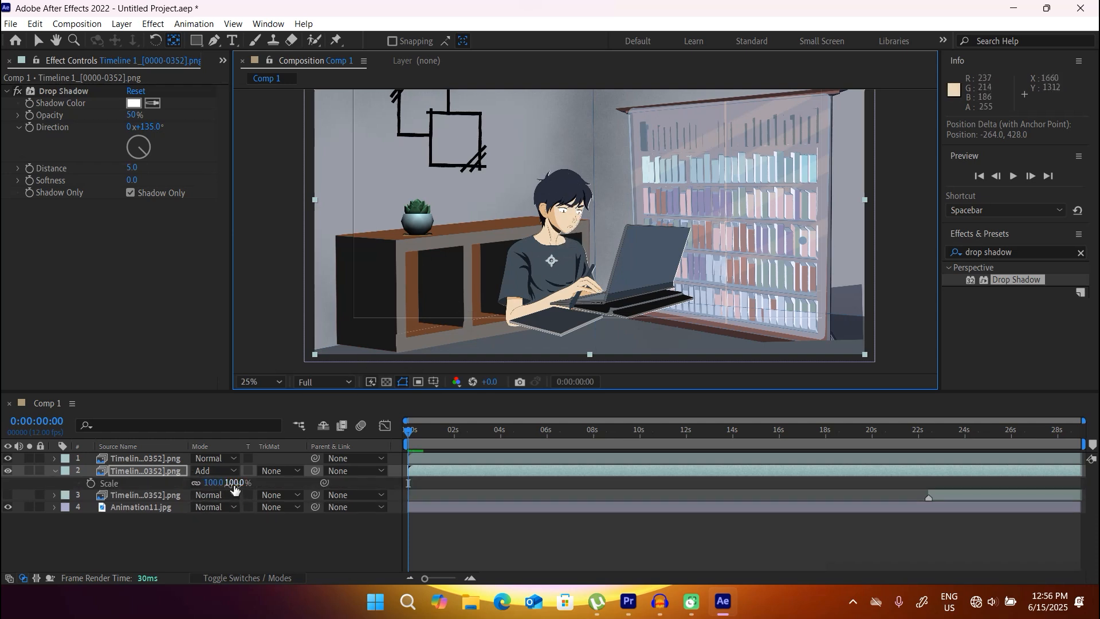
{"action": "left_click", "coordinate": [216, 483]}
{"action": "left_click", "coordinate": [217, 487]}
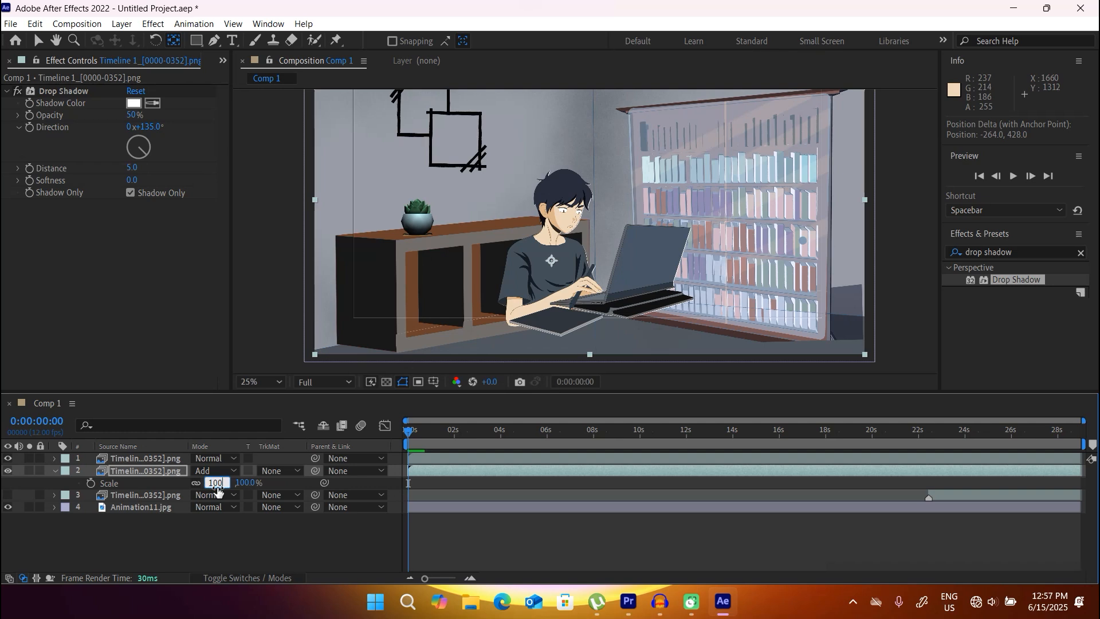
{"action": "type", "text": "1"}
{"action": "key", "text": "Return"}
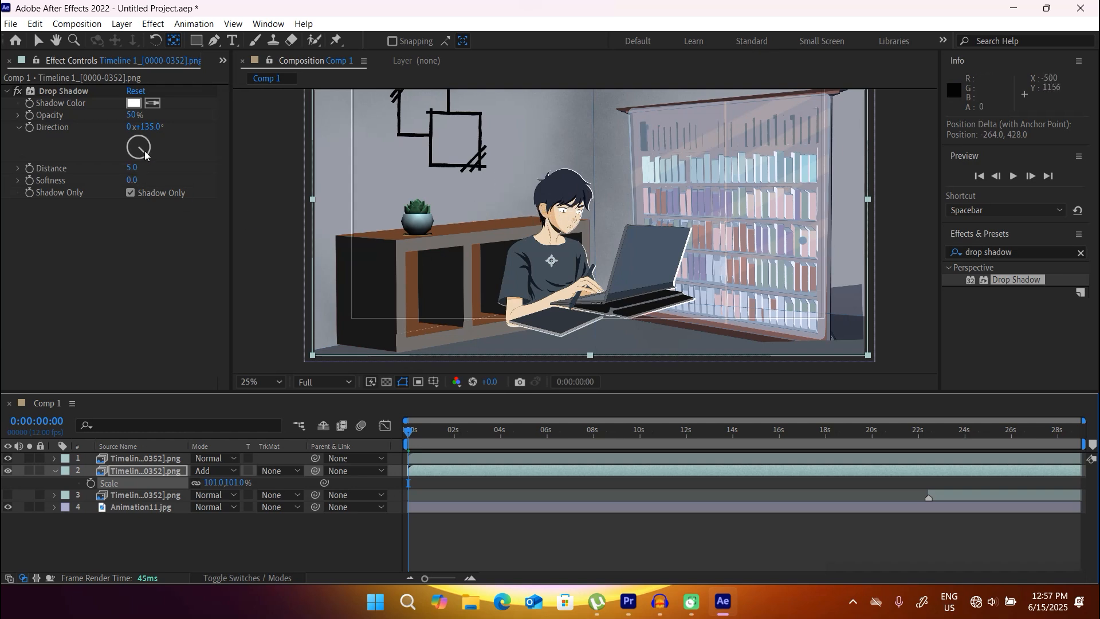
Rotate the Drop Shadow direction to 283° and check the outline around the character and laptop.
{"action": "left_click_drag", "start_coordinate": [148, 155], "coordinate": [126, 147]}
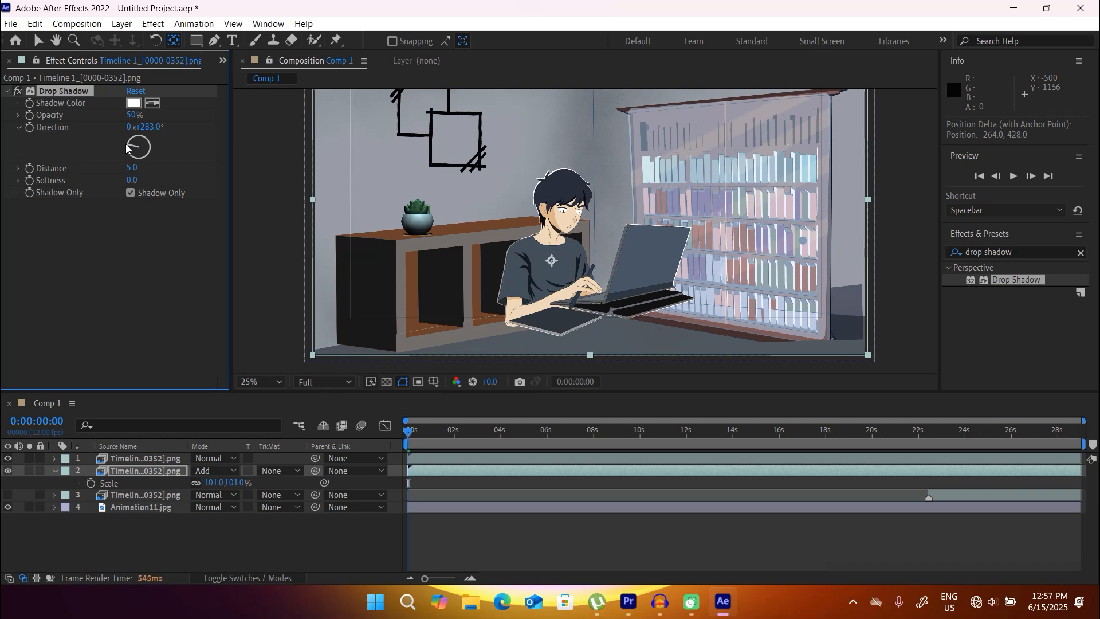
{"action": "scroll", "coordinate": [595, 249], "scroll_direction": "up", "scroll_amount": 2}
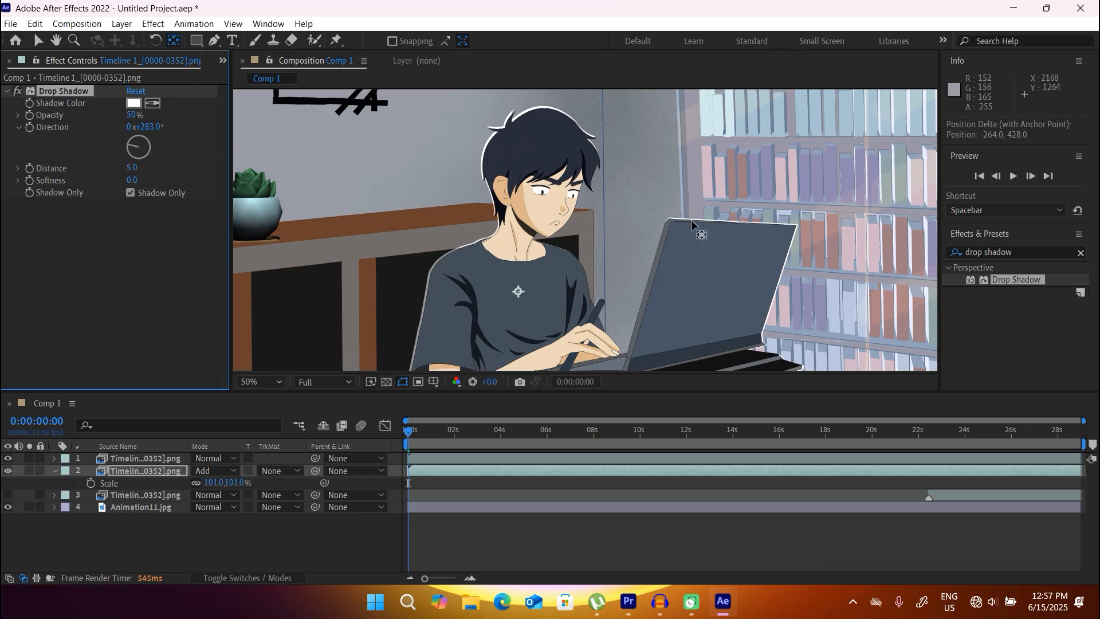
Apply the Glow effect to the shadow layer and collapse the settings of its Drop Shadow and Glow effects.
{"action": "left_click_drag", "start_coordinate": [1015, 253], "coordinate": [964, 254]}
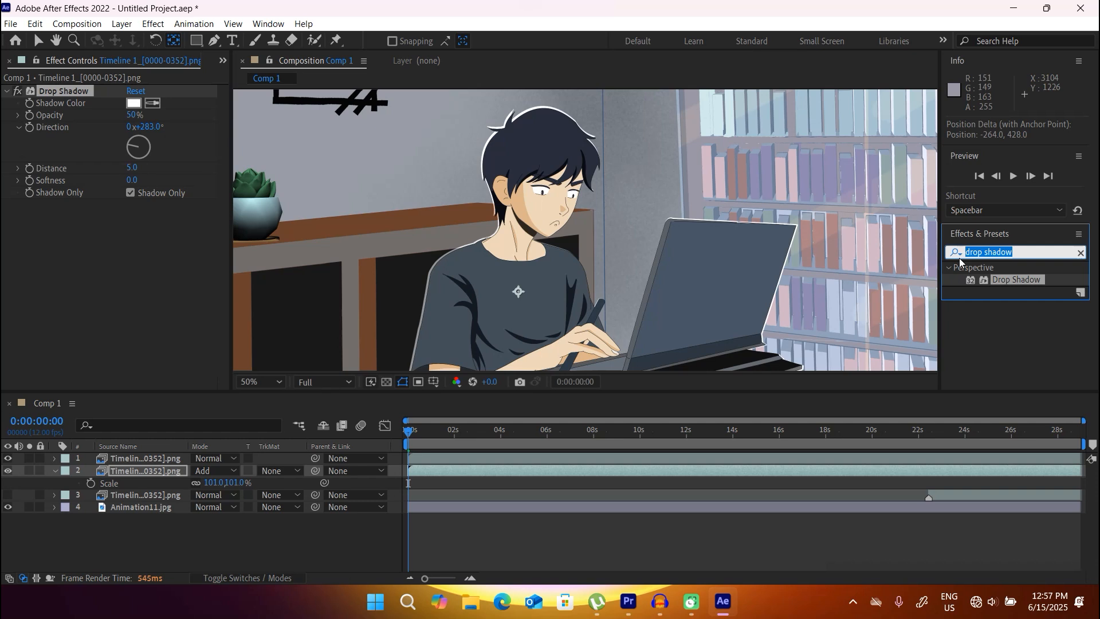
{"action": "type", "text": "glow"}
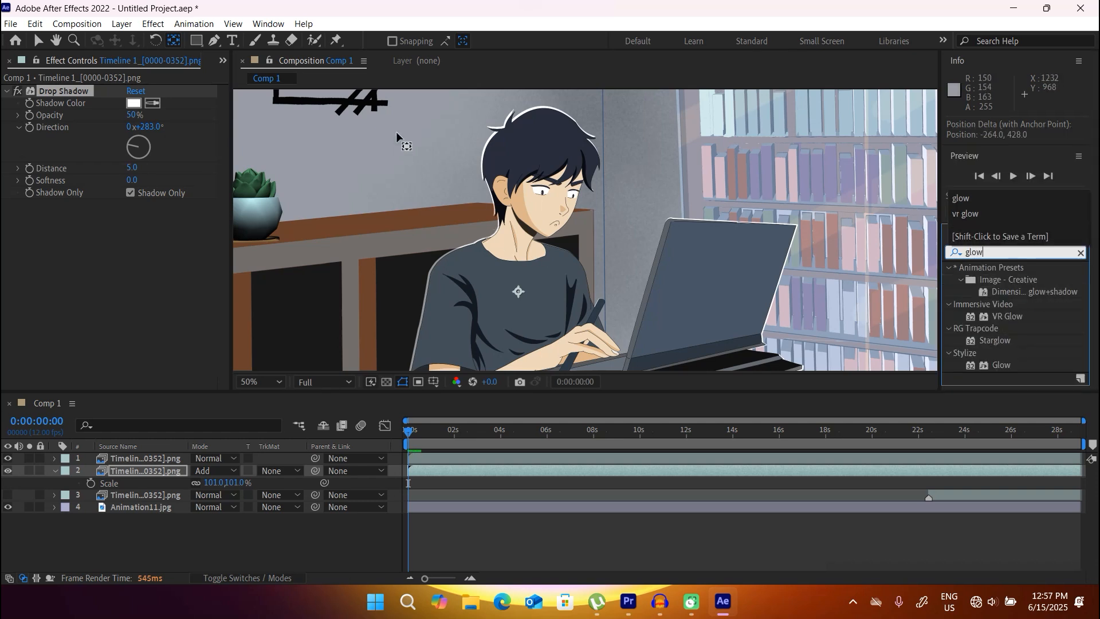
{"action": "left_click_drag", "start_coordinate": [1002, 366], "coordinate": [602, 474]}
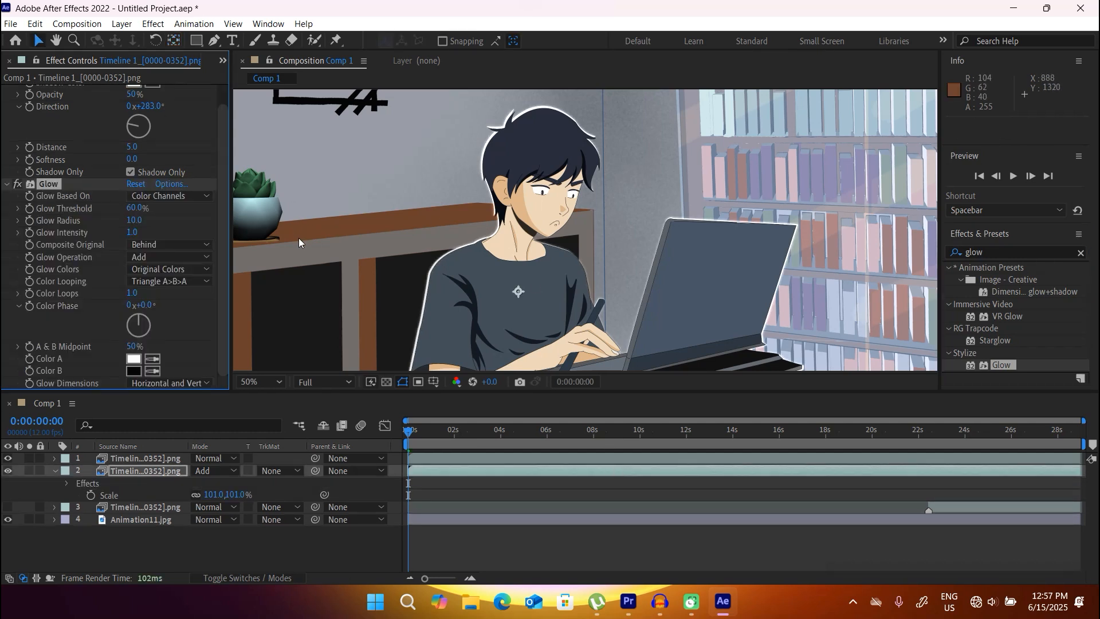
{"action": "left_click", "coordinate": [8, 184]}
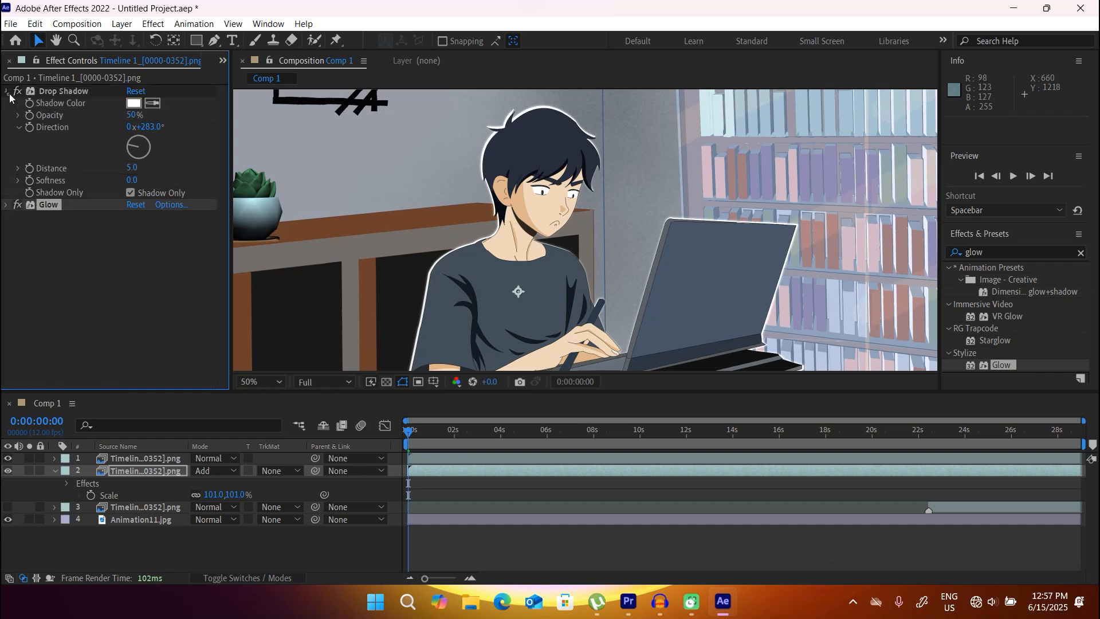
{"action": "left_click", "coordinate": [8, 93]}
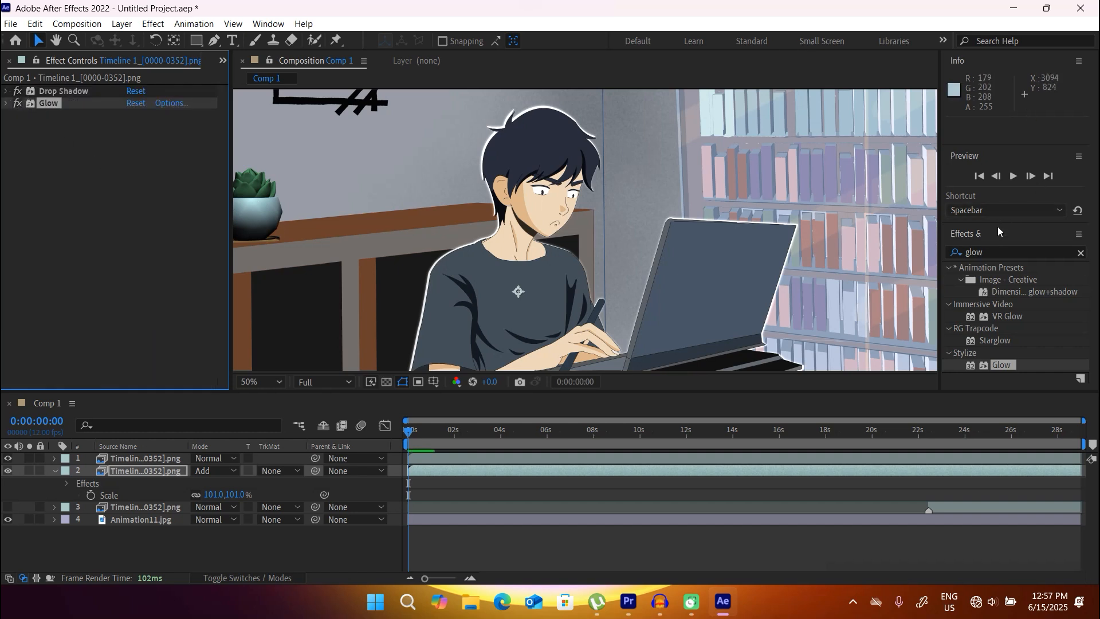
Apply the Gaussian Blur effect to the shadow layer with a blurriness of 15.
{"action": "double_click", "coordinate": [968, 252]}
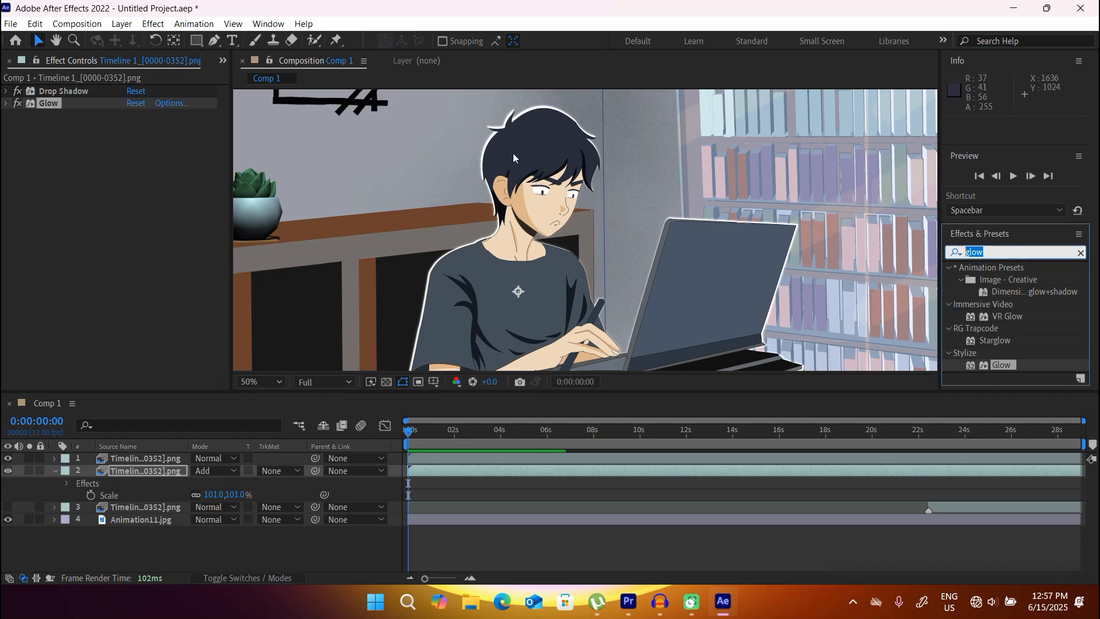
{"action": "type", "text": "gaussi"}
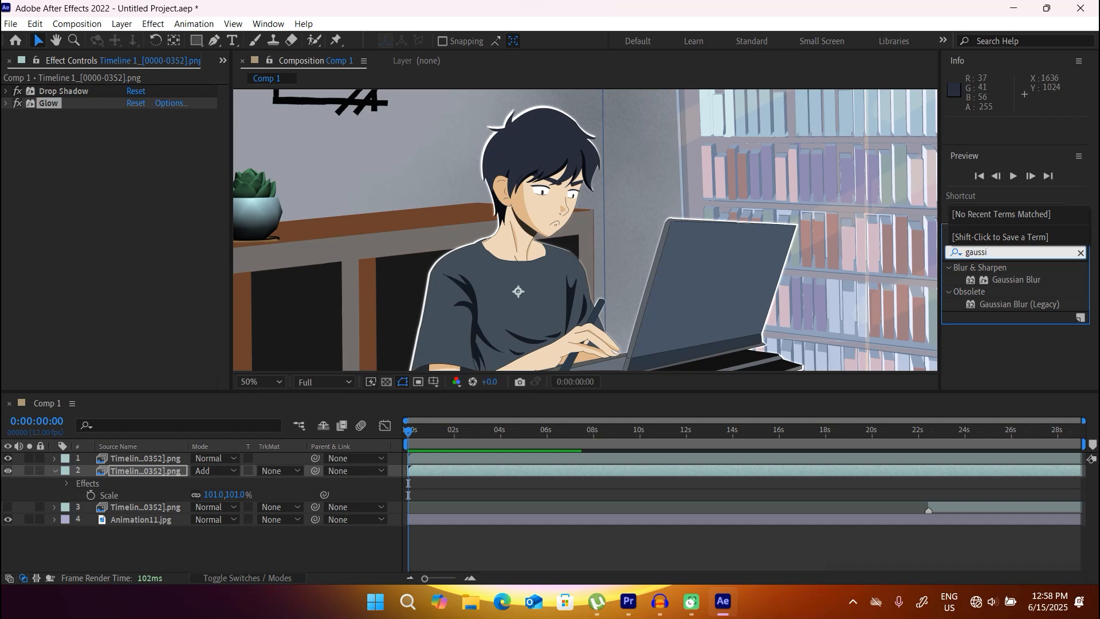
{"action": "left_click", "coordinate": [1016, 280]}
{"action": "left_click_drag", "start_coordinate": [1016, 279], "coordinate": [568, 470]}
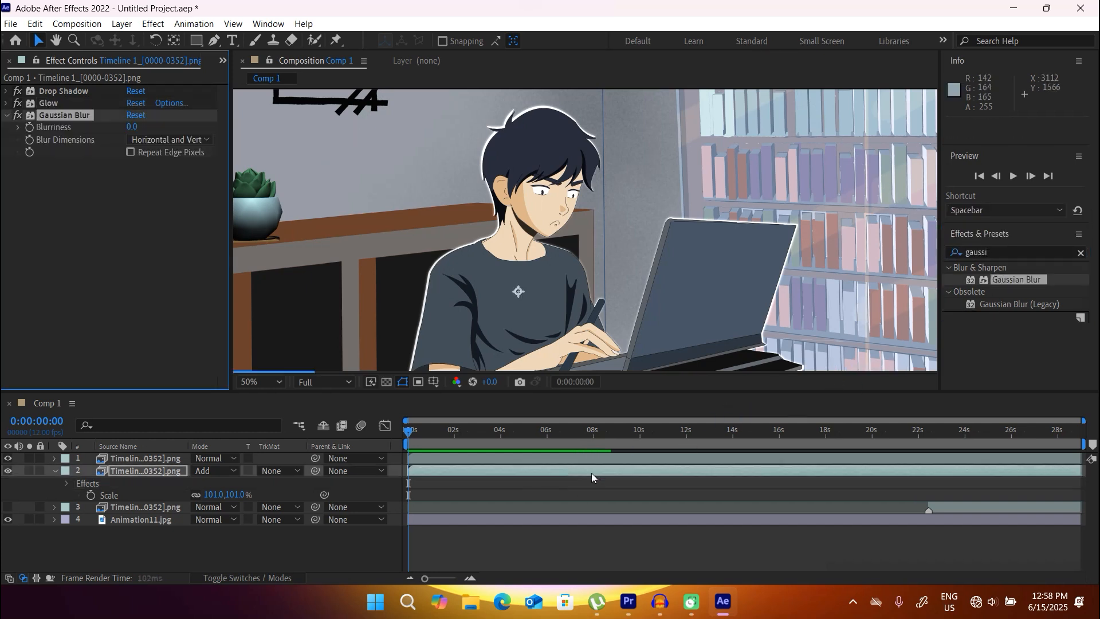
{"action": "left_click", "coordinate": [131, 128]}
{"action": "type", "text": "15"}
{"action": "key", "text": "Return"}
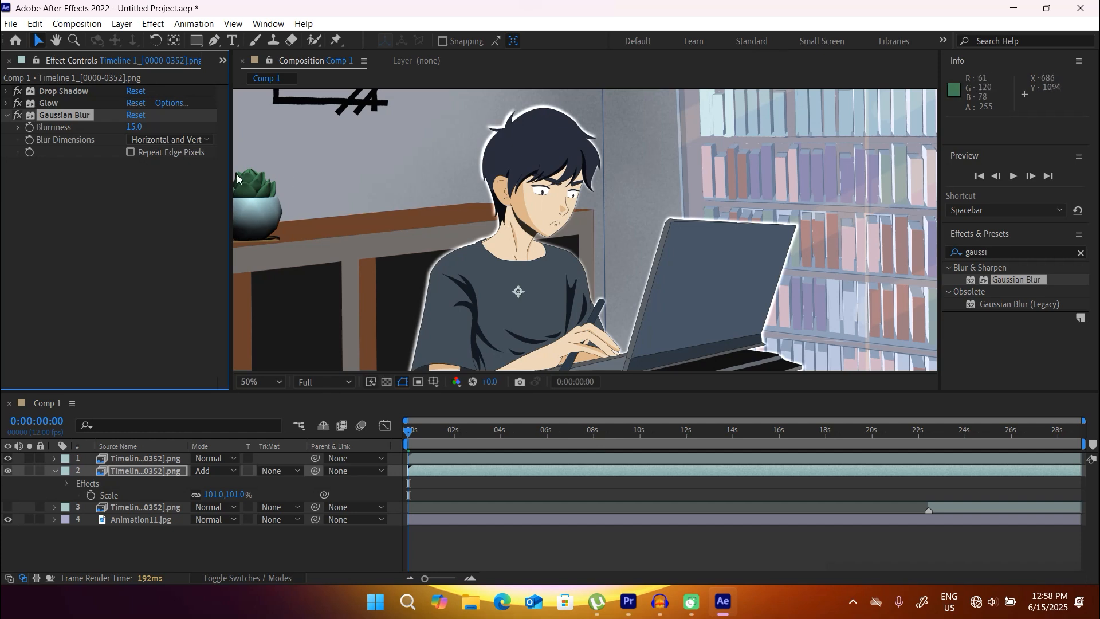
Set the Gaussian Blur blurriness to 10 and compare the character with the shadow layer hidden and shown.
{"action": "mouse_move", "coordinate": [136, 131]}
{"action": "left_mouse_down"}
{"action": "mouse_move", "coordinate": [371, 123]}
{"action": "mouse_move", "coordinate": [140, 127]}
{"action": "left_mouse_up"}
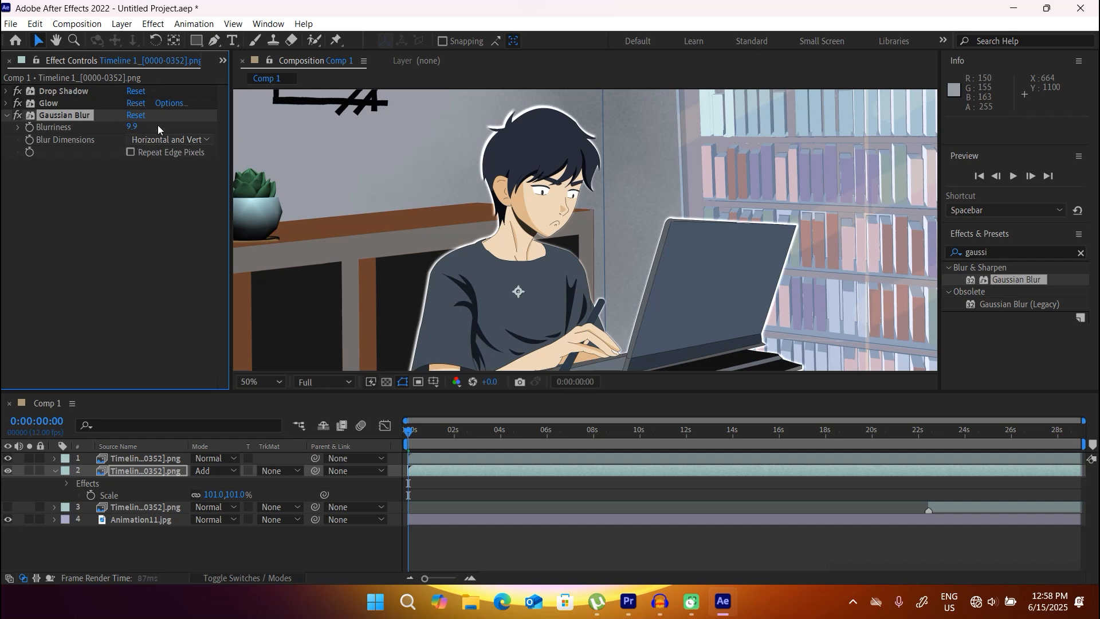
{"action": "left_click", "coordinate": [134, 126]}
{"action": "type", "text": "1"}
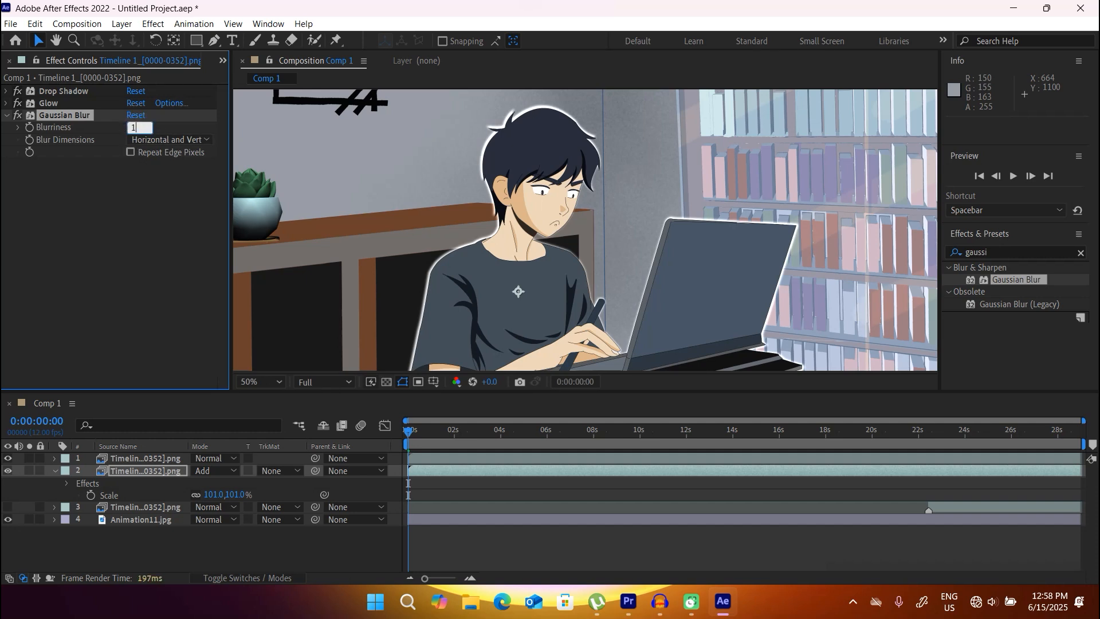
{"action": "type", "text": "0"}
{"action": "key", "text": "Return"}
{"action": "key", "text": "h"}
{"action": "left_click_drag", "start_coordinate": [573, 246], "coordinate": [597, 245]}
{"action": "key", "text": "v"}
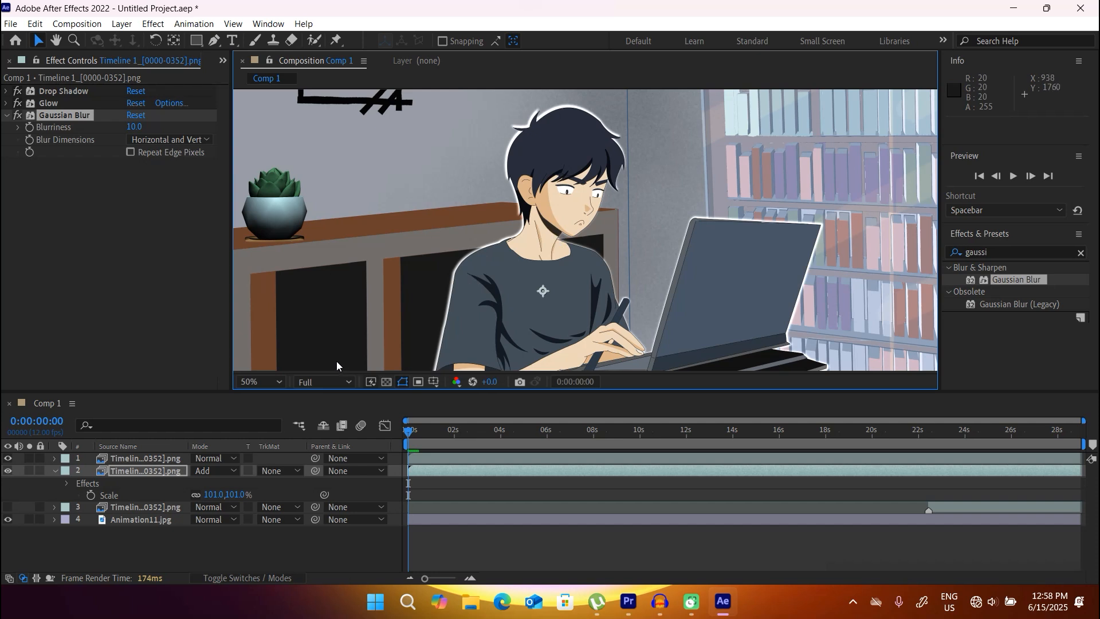
{"action": "left_click", "coordinate": [8, 470]}
{"action": "left_click", "coordinate": [9, 470]}
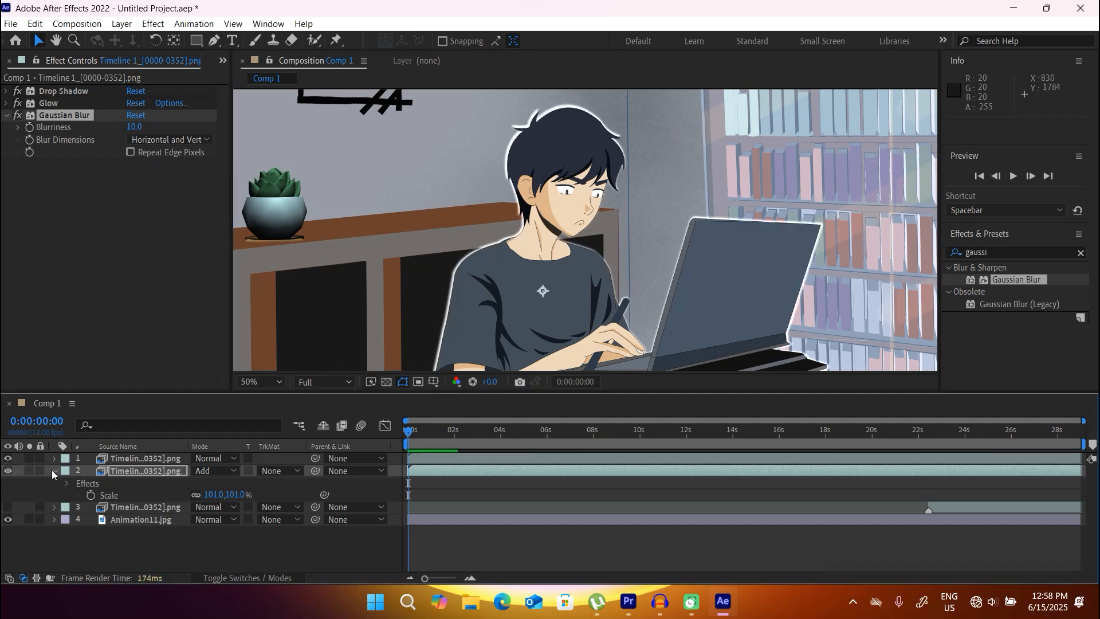
At 0:00:22:08, hide the two full-length character layers and show the trimmed character layer beneath them.
{"action": "left_click_drag", "start_coordinate": [408, 438], "coordinate": [934, 452]}
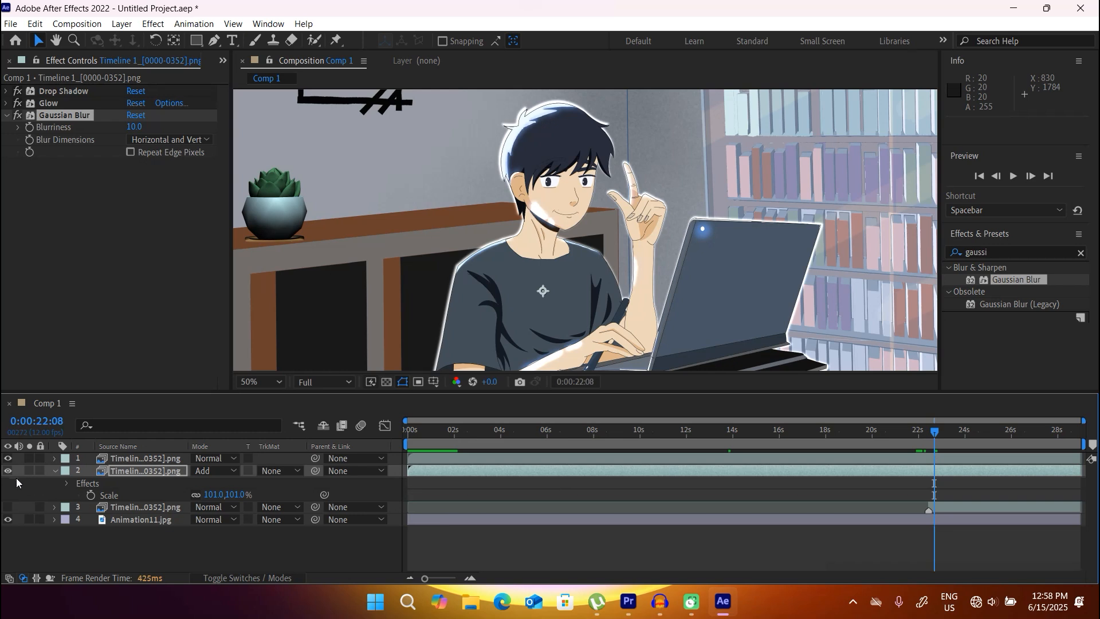
{"action": "left_click_drag", "start_coordinate": [8, 471], "coordinate": [8, 458]}
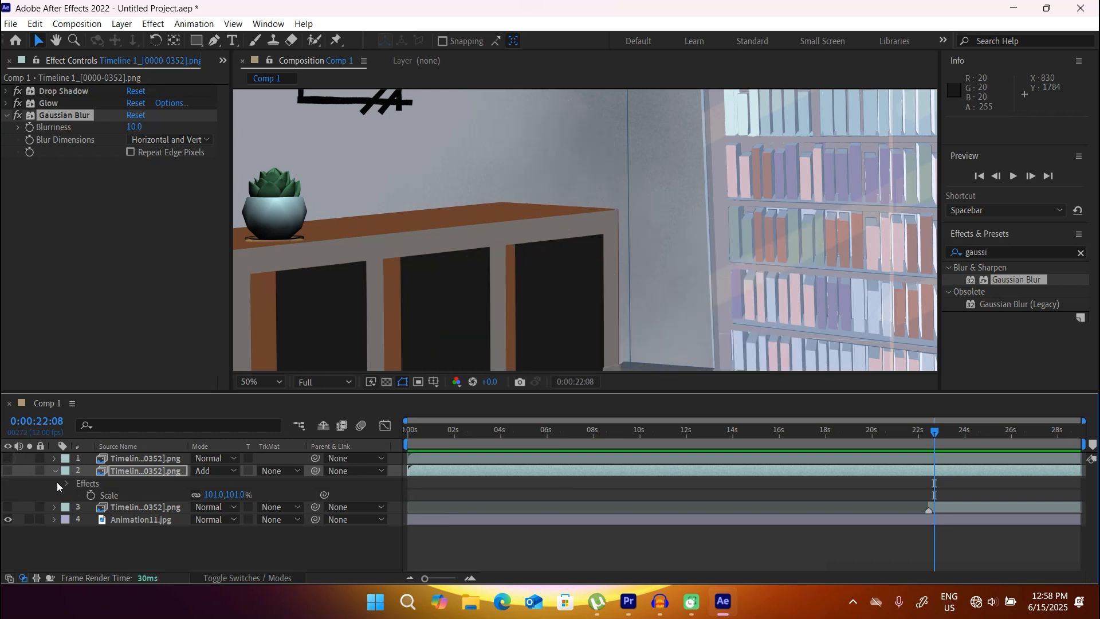
{"action": "left_click", "coordinate": [8, 506]}
{"action": "key", "text": "h"}
{"action": "left_click_drag", "start_coordinate": [438, 225], "coordinate": [404, 210]}
{"action": "key", "text": "v"}
{"action": "left_click", "coordinate": [935, 435]}
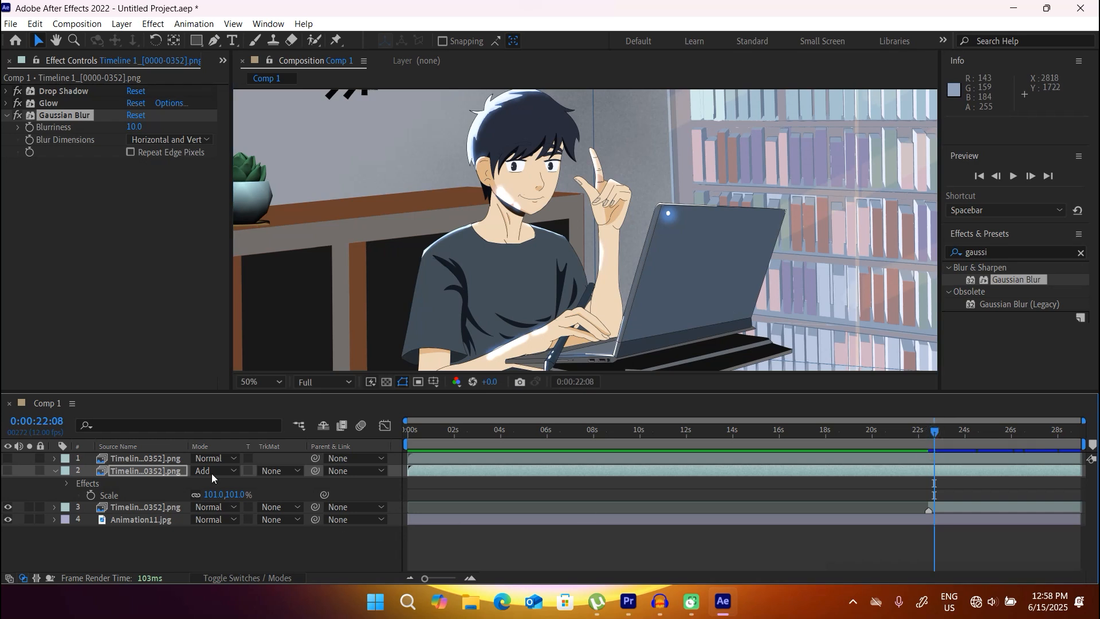
Delete the two hidden character layers and duplicate the remaining trimmed character layer.
{"action": "left_click", "coordinate": [159, 463], "text": "ctrl"}
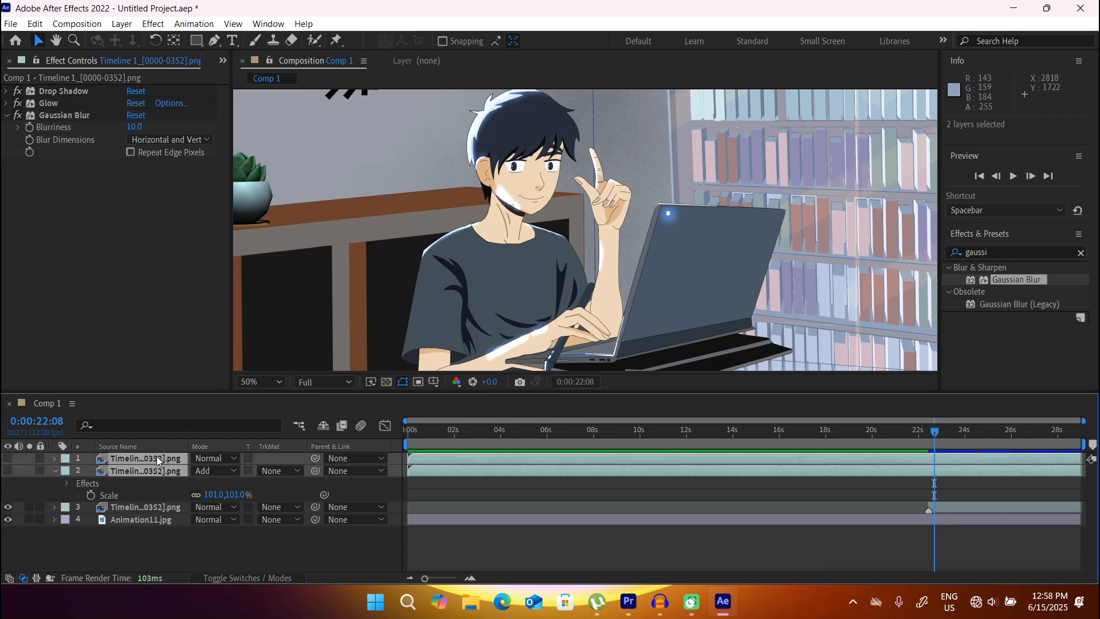
{"action": "key", "text": "Delete"}
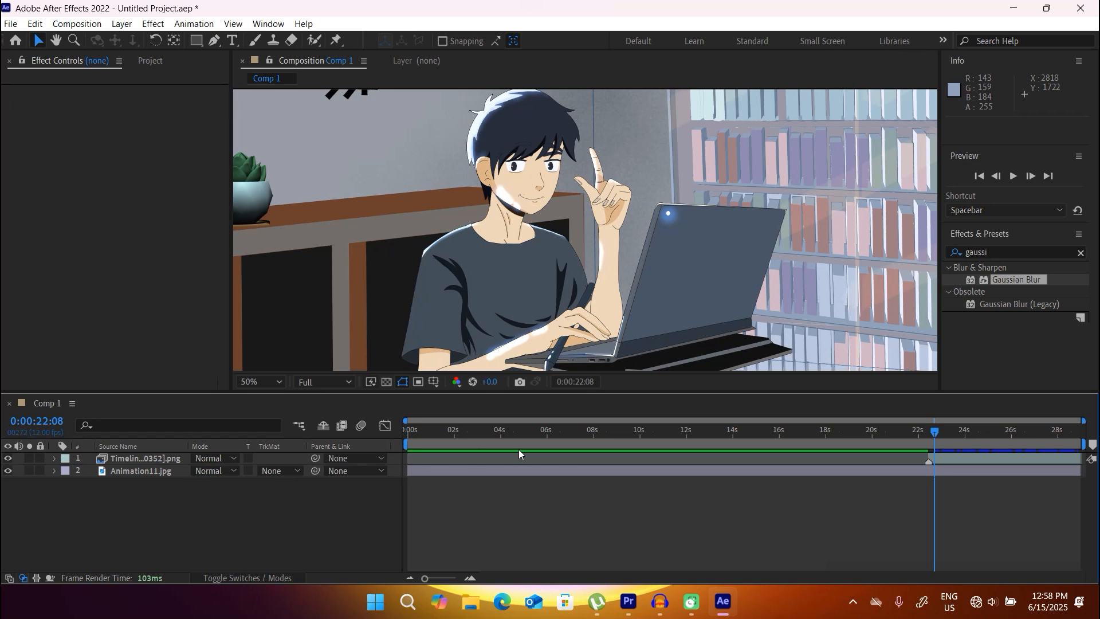
{"action": "mouse_move", "coordinate": [934, 436]}
{"action": "left_mouse_down"}
{"action": "mouse_move", "coordinate": [918, 434]}
{"action": "mouse_move", "coordinate": [930, 439]}
{"action": "left_mouse_up"}
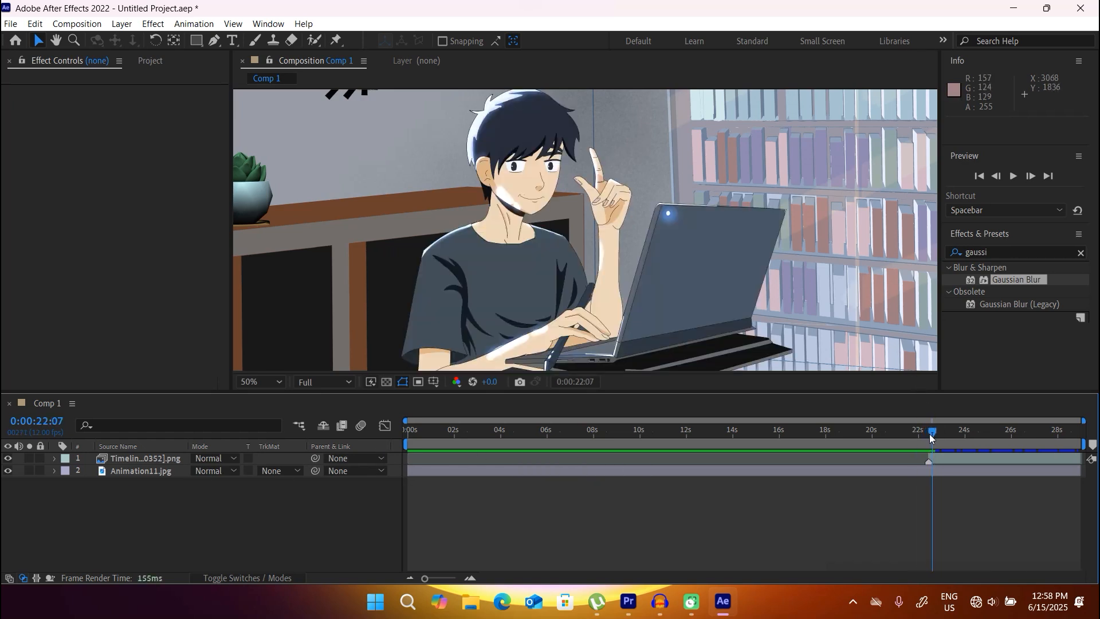
{"action": "left_click", "coordinate": [152, 459]}
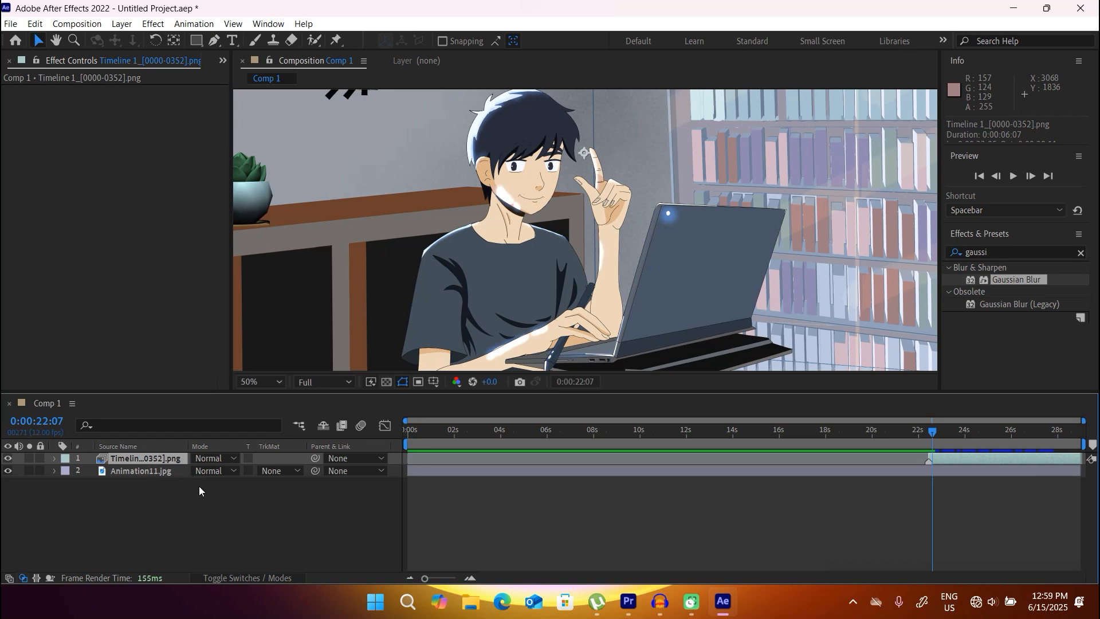
{"action": "key", "text": "ctrl+d"}
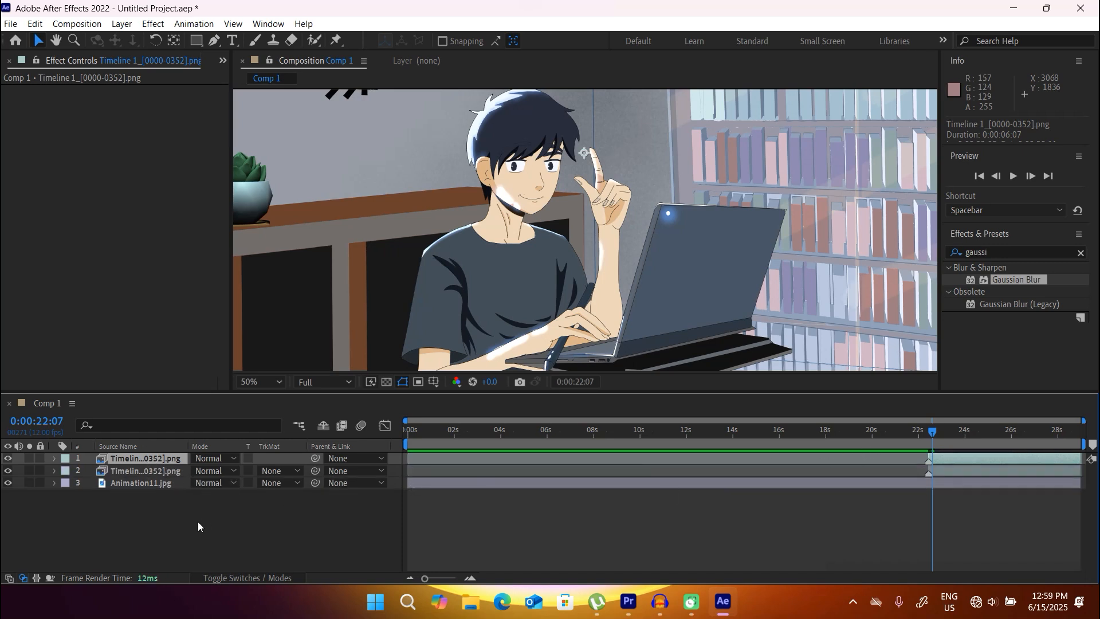
Extend the duplicate layer back to the composition start and trim its end to where the original layer begins, at about 0:00:22:06.
{"action": "left_click_drag", "start_coordinate": [926, 459], "coordinate": [396, 465]}
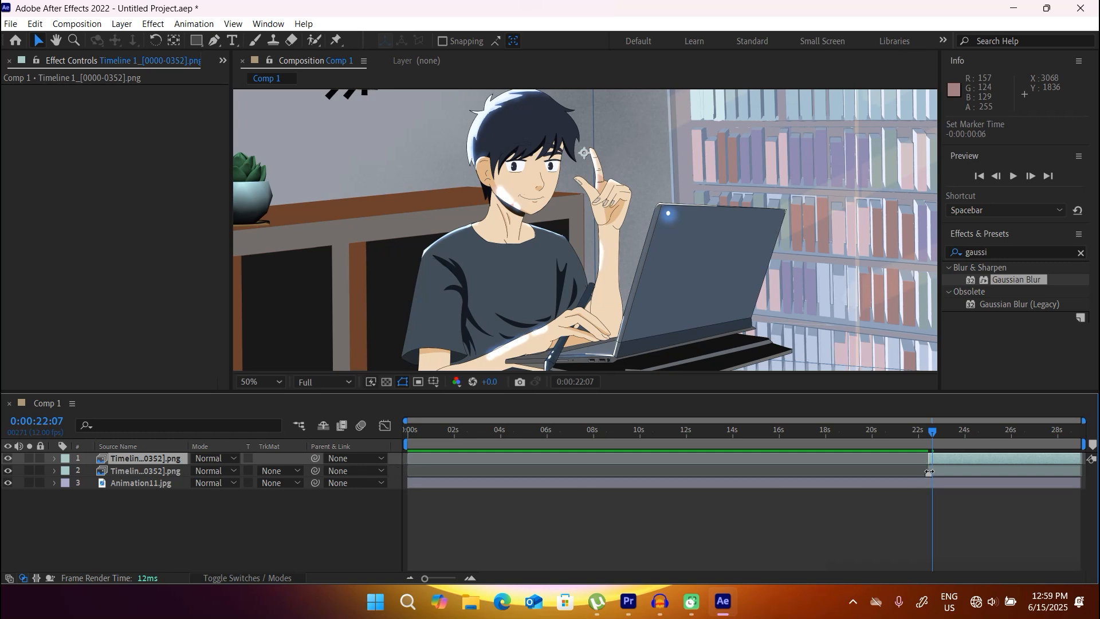
{"action": "key", "text": "ctrl+z"}
{"action": "left_click_drag", "start_coordinate": [925, 457], "coordinate": [381, 465]}
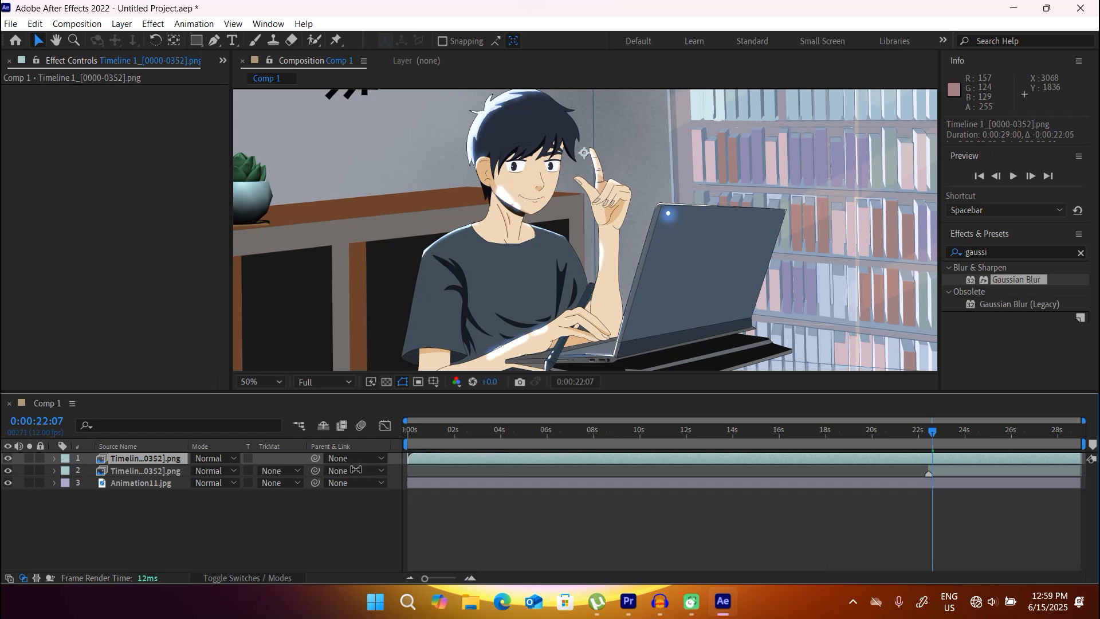
{"action": "left_click_drag", "start_coordinate": [1094, 460], "coordinate": [909, 434]}
Play back the transition between the two character layers from 0:00:21:07 and check the whole frame at 0:00:22:06.
{"action": "key", "text": "space"}
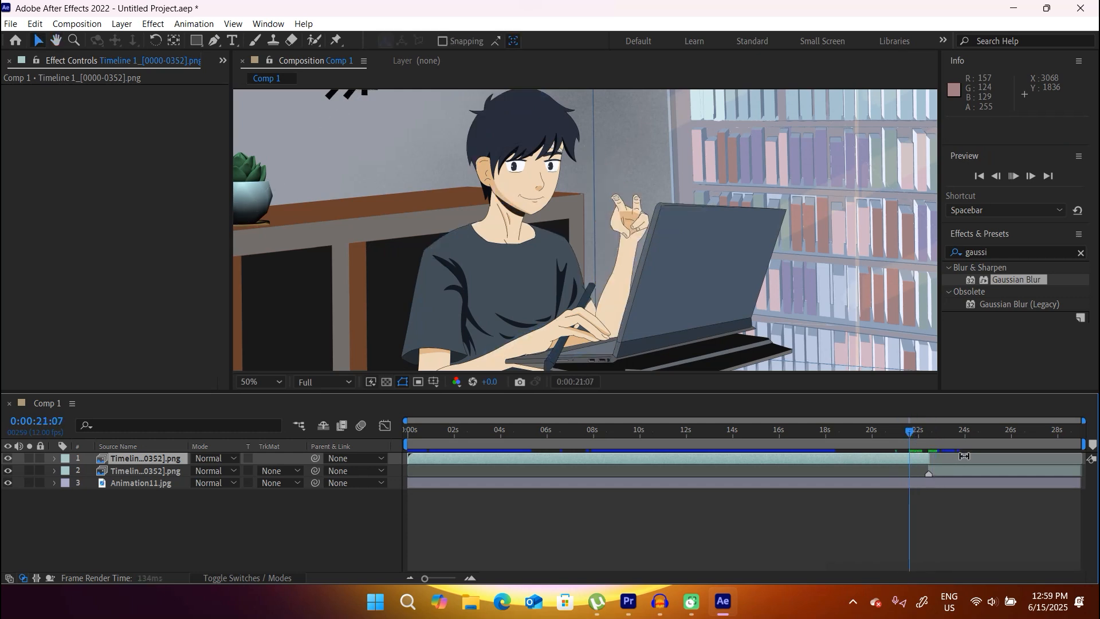
{"action": "key", "text": "space"}
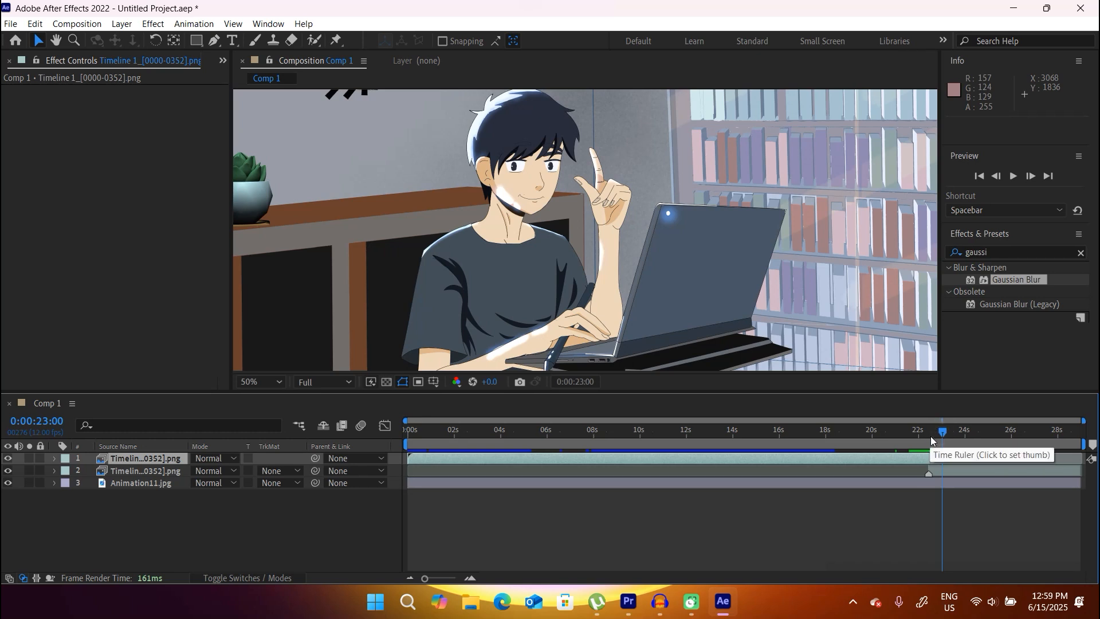
{"action": "left_click_drag", "start_coordinate": [942, 432], "coordinate": [929, 432]}
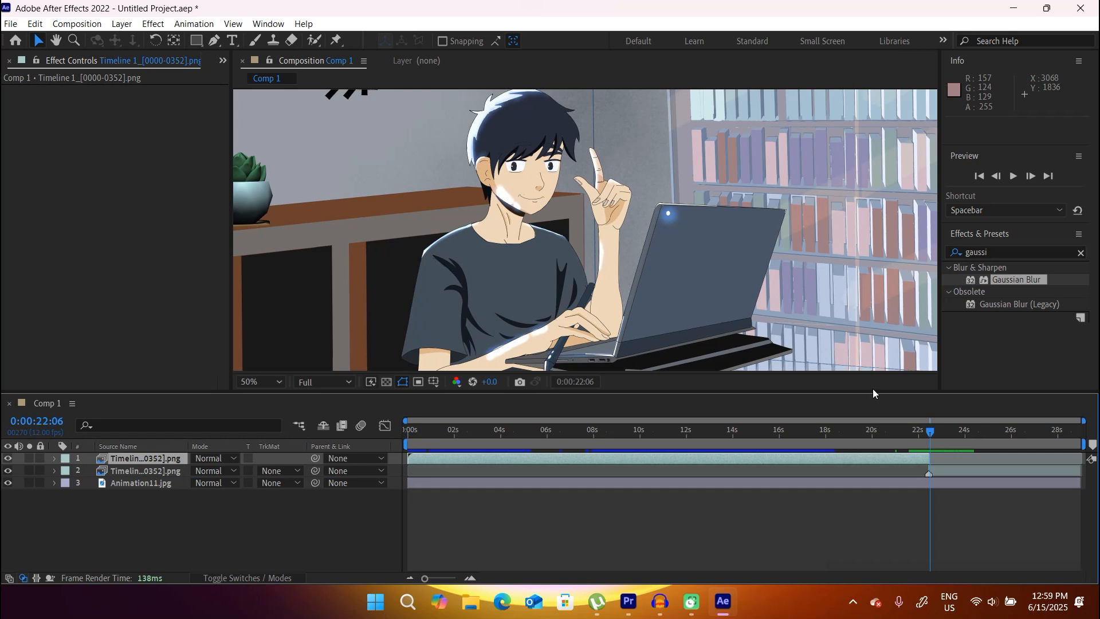
{"action": "scroll", "coordinate": [768, 219], "scroll_direction": "down", "scroll_amount": 2}
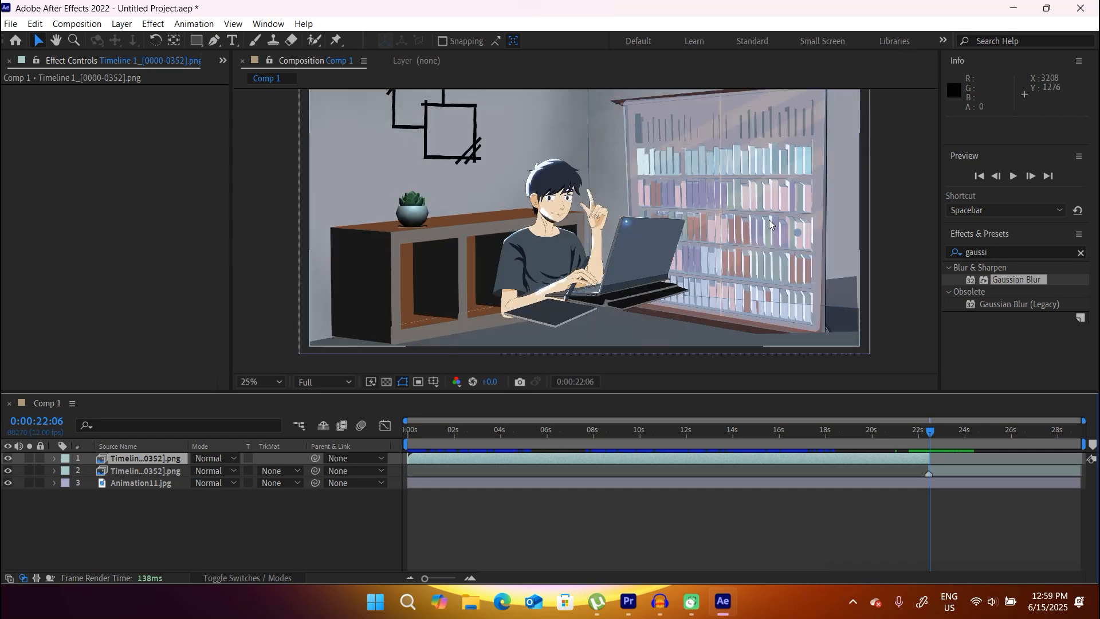
{"action": "key", "text": "space"}
{"action": "left_click_drag", "start_coordinate": [757, 198], "coordinate": [743, 225]}
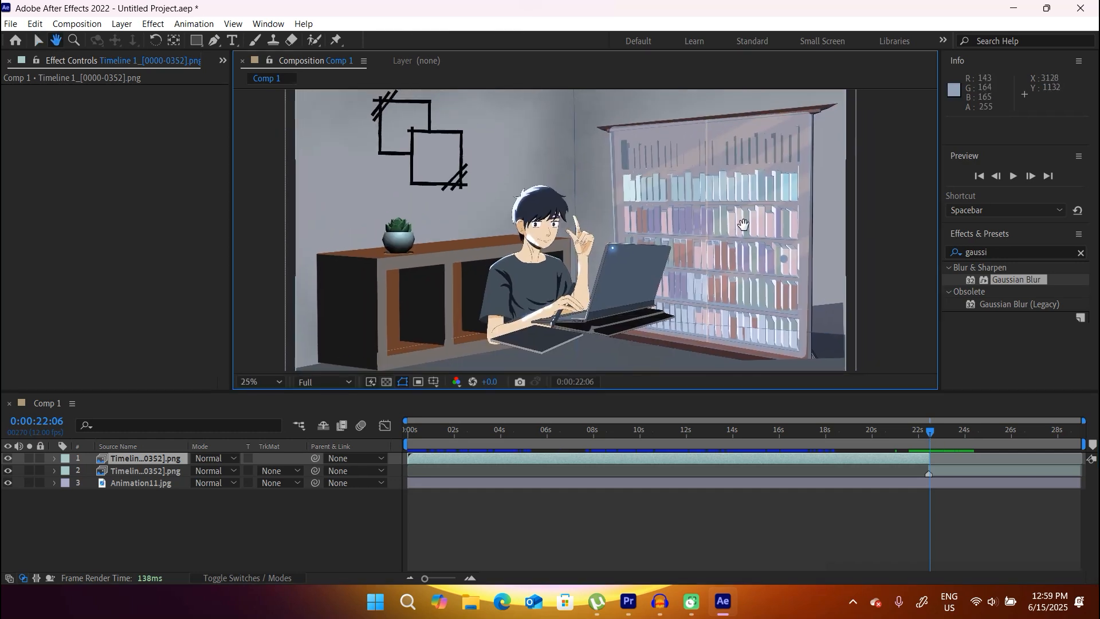
Create a 3840 × 2160 px solid layer in medium gray-blue (RGB 84, 92, 166) above the character layers.
{"action": "left_click", "coordinate": [253, 537]}
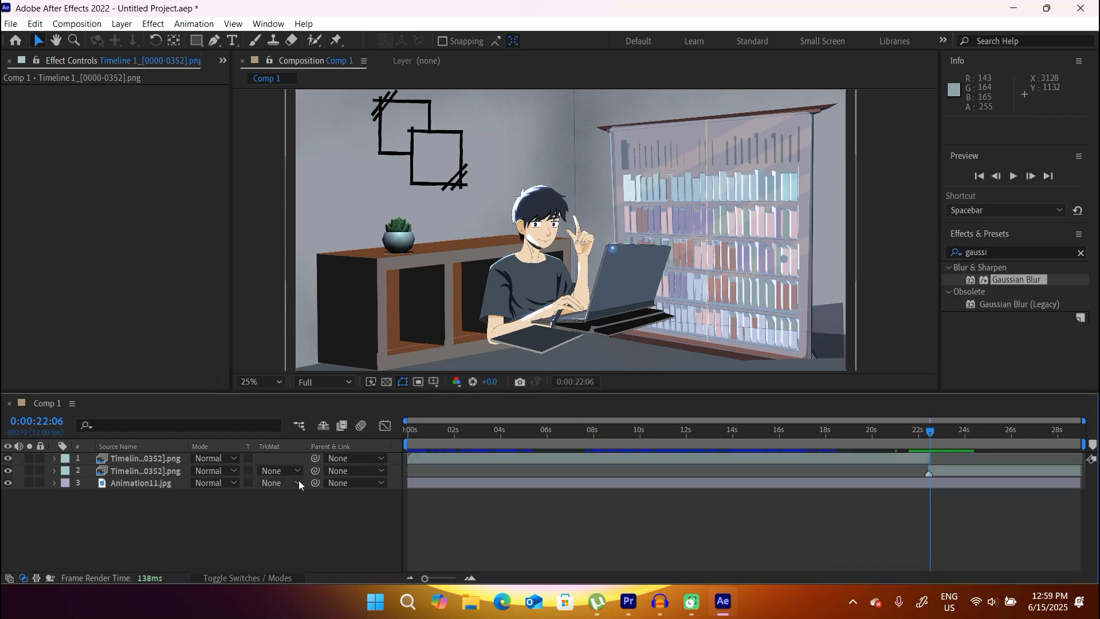
{"action": "right_click", "coordinate": [271, 523]}
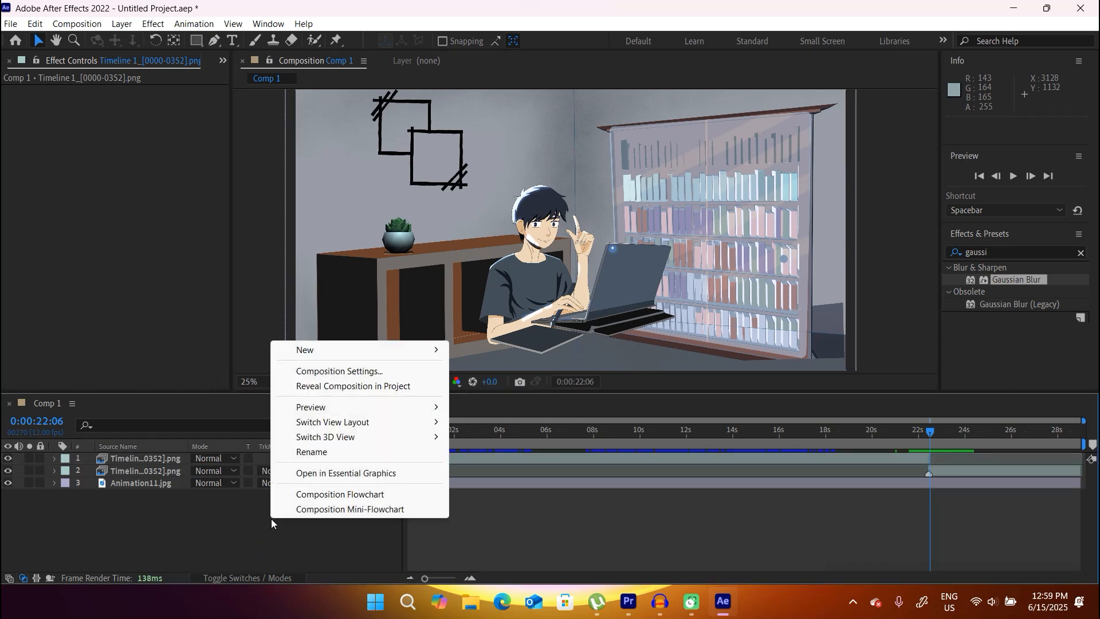
{"action": "mouse_move", "coordinate": [348, 350]}
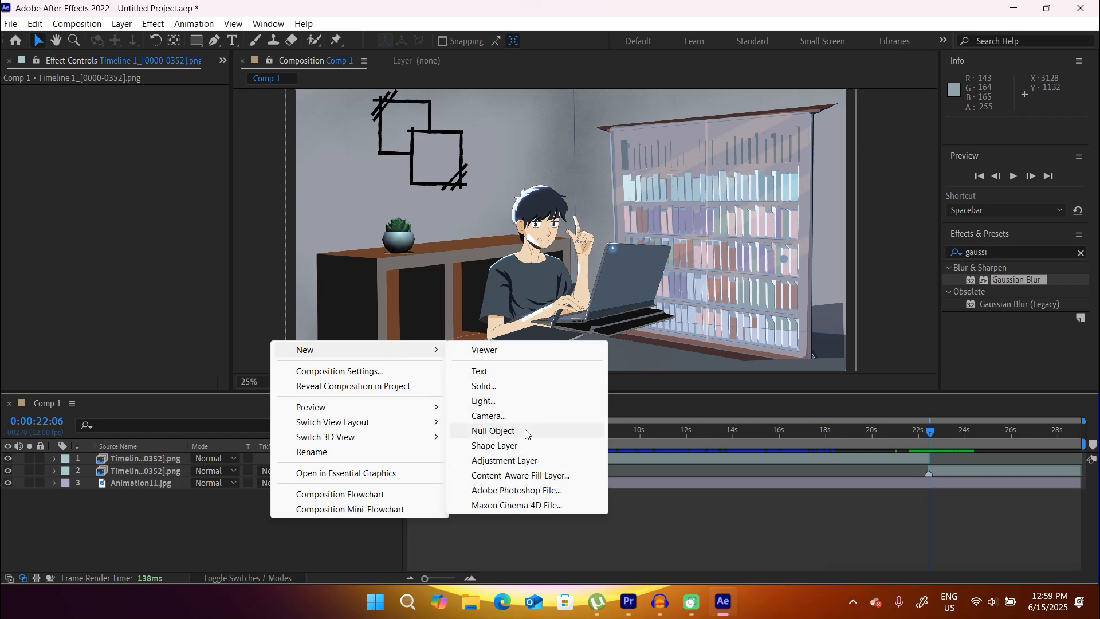
{"action": "left_click", "coordinate": [483, 387]}
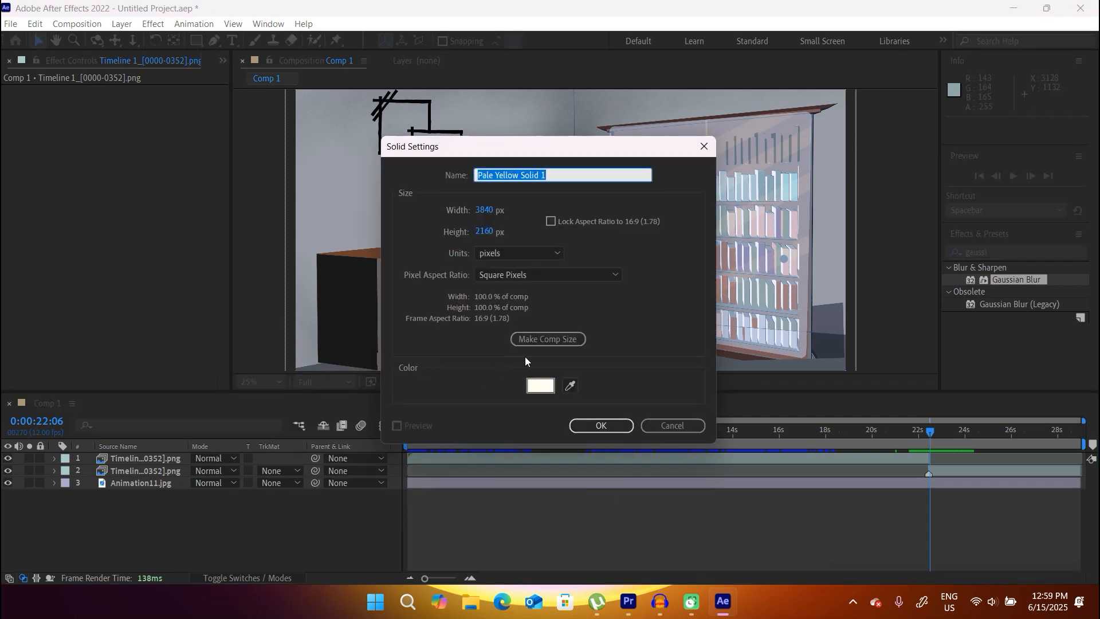
{"action": "left_click", "coordinate": [541, 386]}
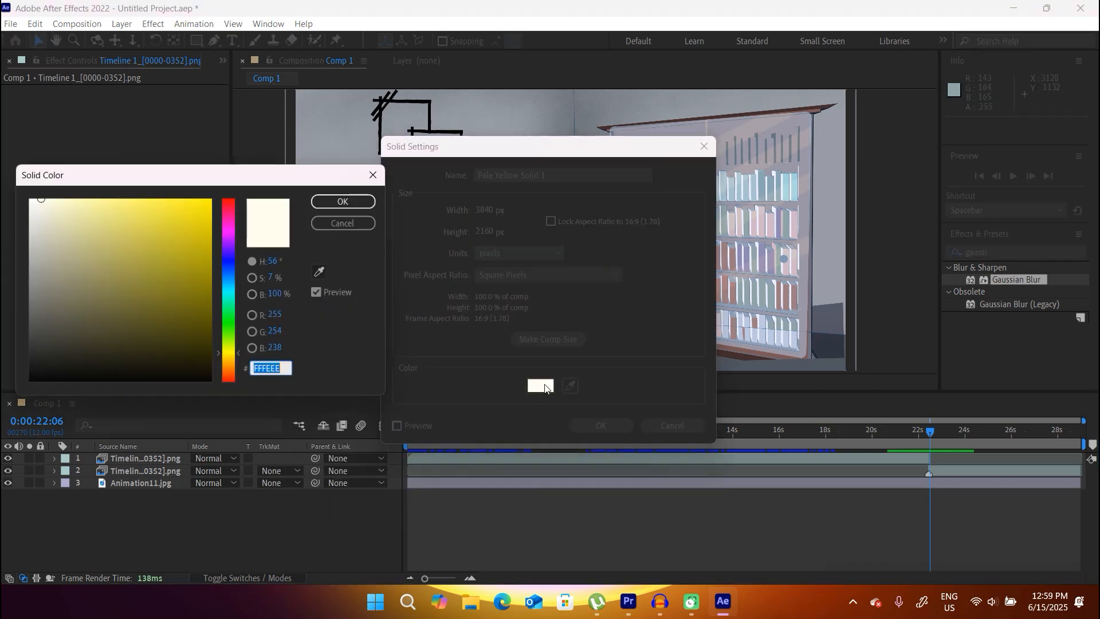
{"action": "mouse_move", "coordinate": [229, 264]}
{"action": "left_mouse_down"}
{"action": "mouse_move", "coordinate": [231, 241]}
{"action": "mouse_move", "coordinate": [235, 263]}
{"action": "left_mouse_up"}
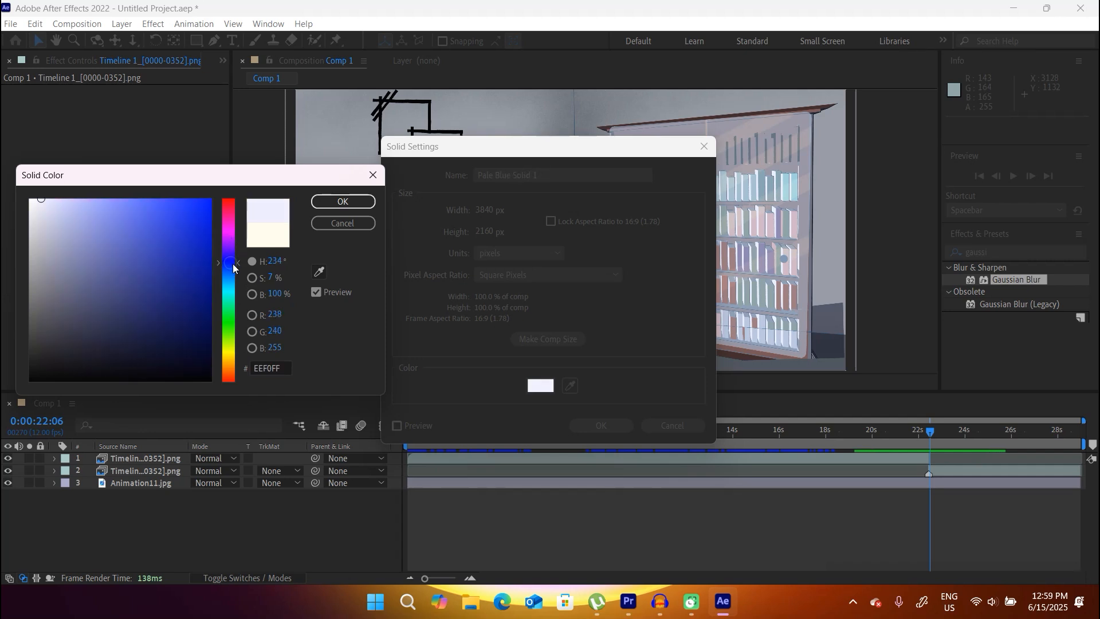
{"action": "mouse_move", "coordinate": [84, 229]}
{"action": "left_mouse_down"}
{"action": "mouse_move", "coordinate": [115, 227]}
{"action": "mouse_move", "coordinate": [111, 321]}
{"action": "mouse_move", "coordinate": [120, 319]}
{"action": "mouse_move", "coordinate": [105, 308]}
{"action": "mouse_move", "coordinate": [112, 291]}
{"action": "left_mouse_up"}
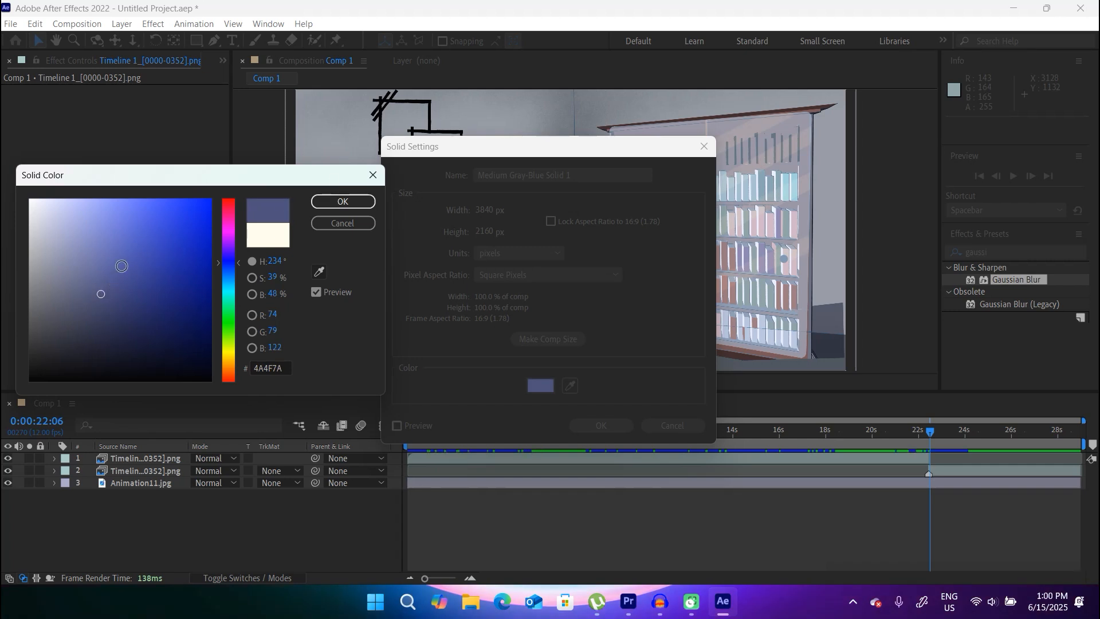
{"action": "left_click", "coordinate": [119, 263]}
{"action": "left_click", "coordinate": [325, 200]}
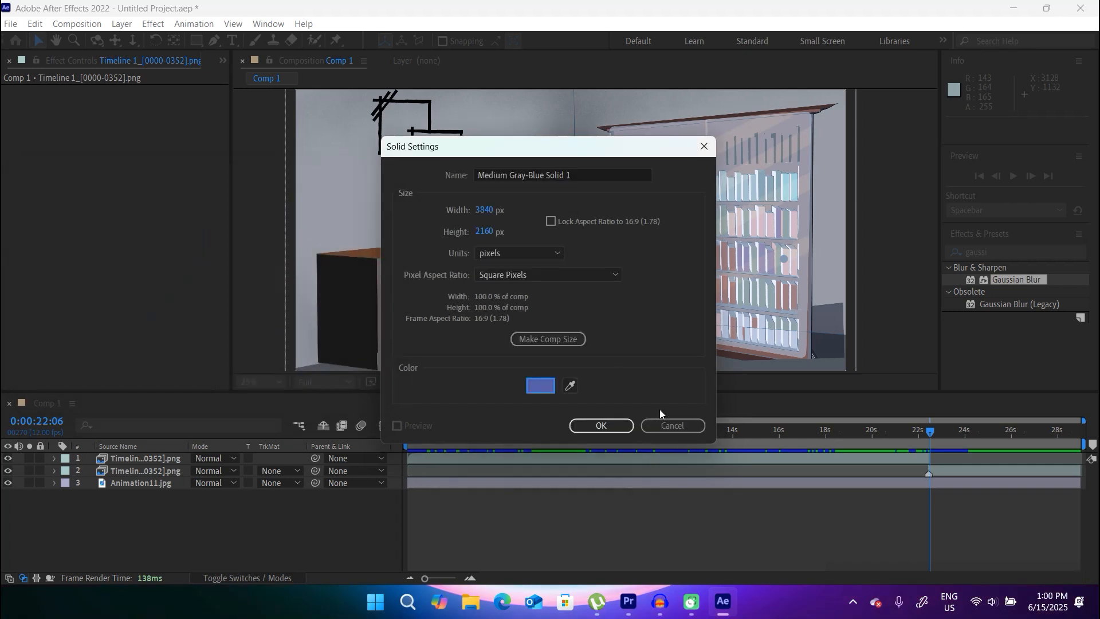
{"action": "left_click", "coordinate": [598, 425]}
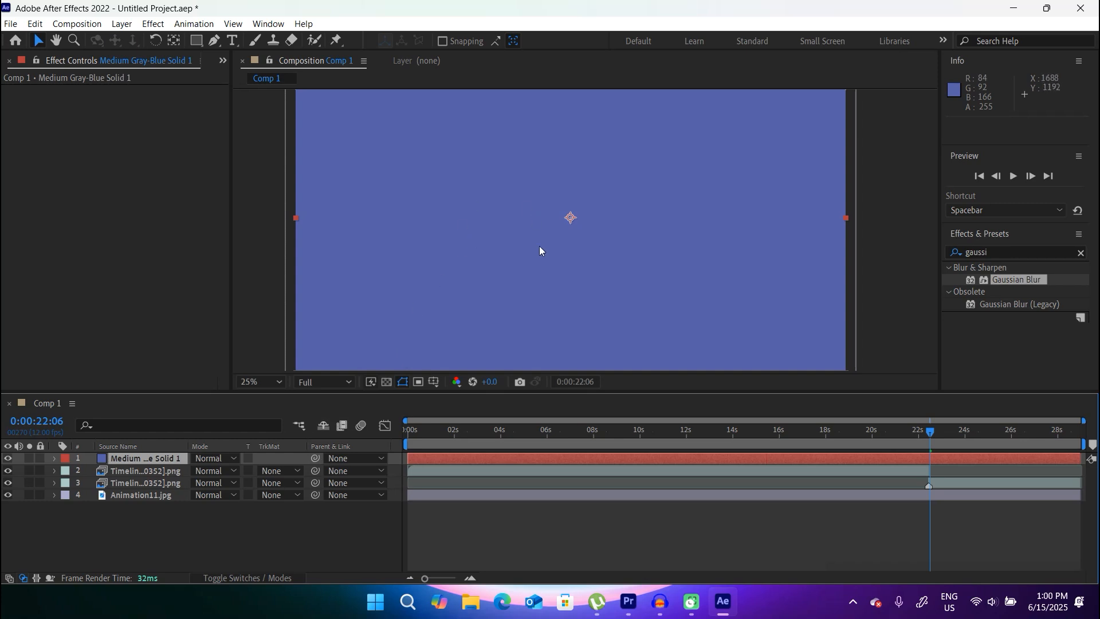
Set the gray-blue solid's blending mode to Overlay and trim its start to 0:00:22:06.
{"action": "left_click", "coordinate": [211, 460]}
{"action": "left_click", "coordinate": [284, 308]}
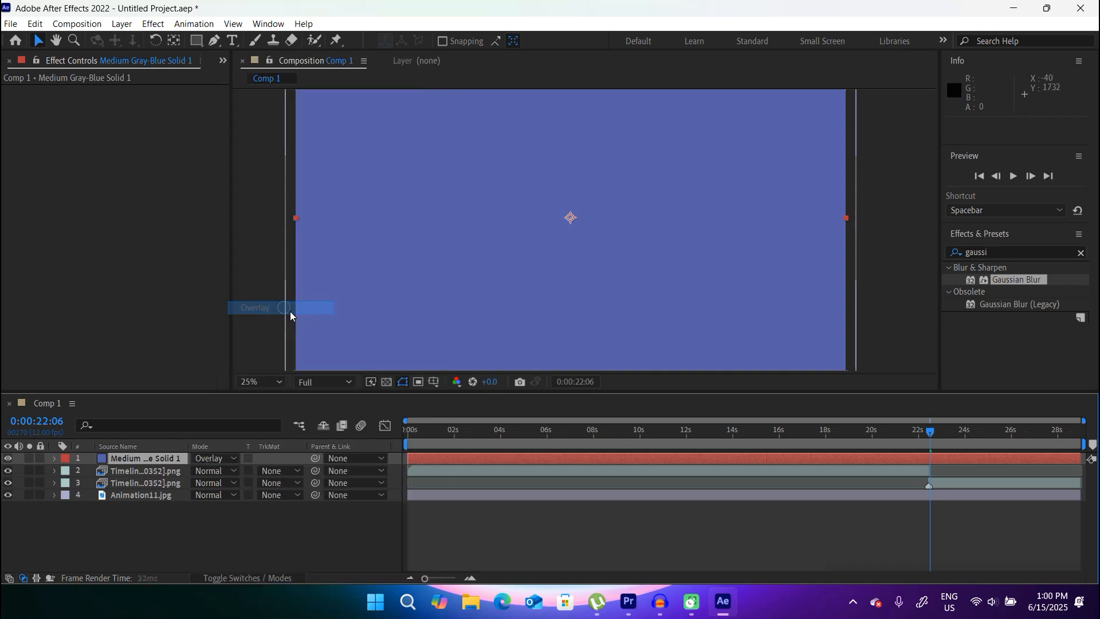
{"action": "key", "text": "comma"}
{"action": "key", "text": "period"}
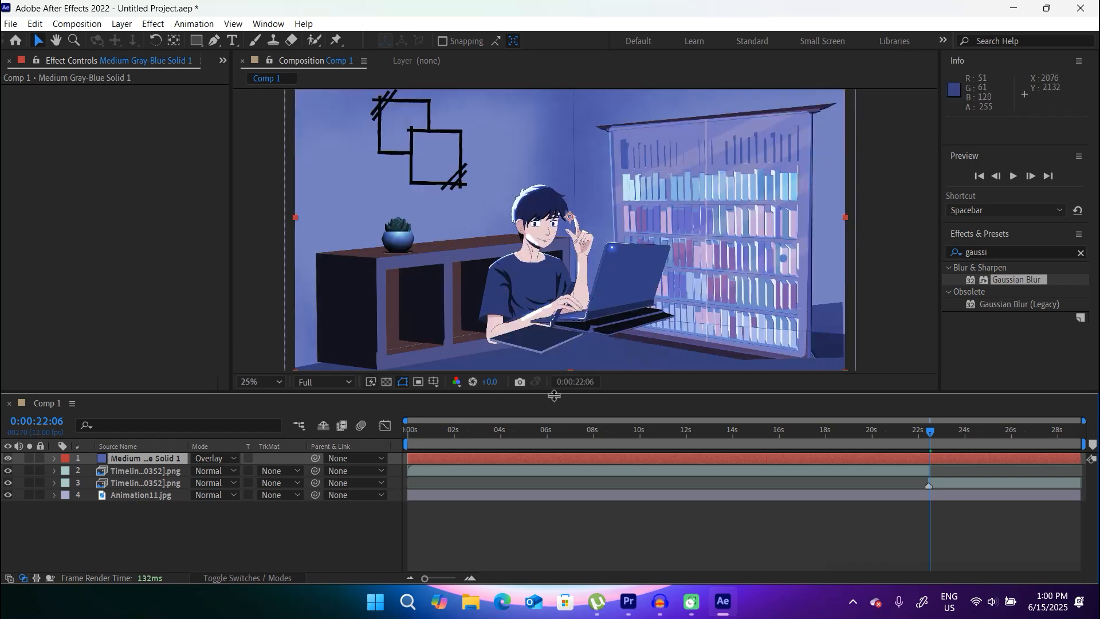
{"action": "left_click_drag", "start_coordinate": [408, 458], "coordinate": [928, 469]}
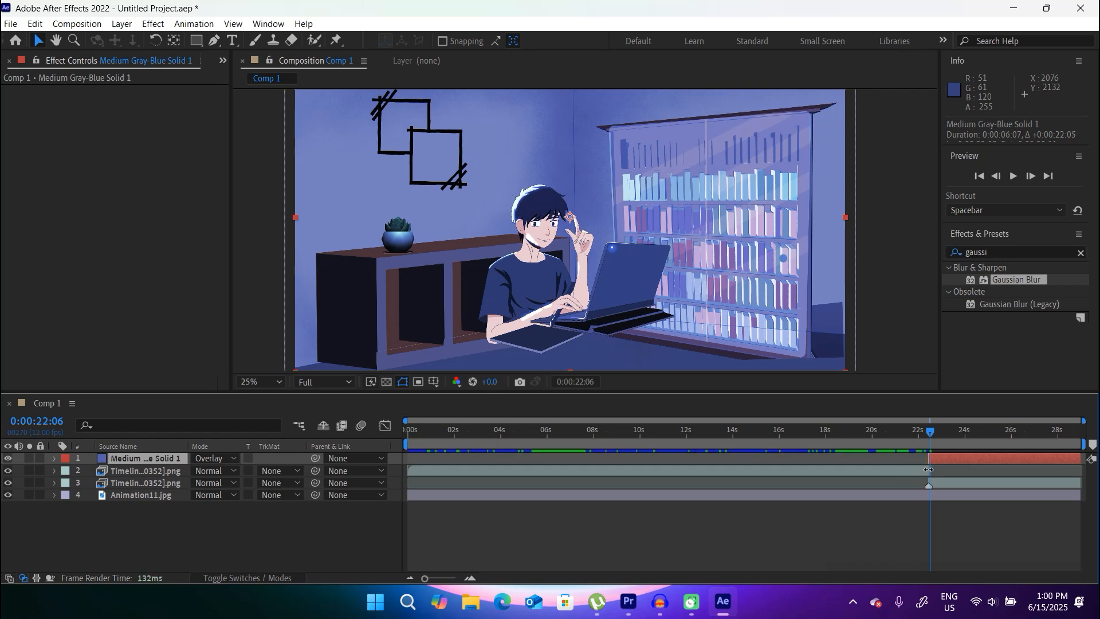
Set the gray-blue solid's opacity to 80% and deselect the layer.
{"action": "key", "text": "h"}
{"action": "left_click_drag", "start_coordinate": [466, 201], "coordinate": [408, 208]}
{"action": "key", "text": "v"}
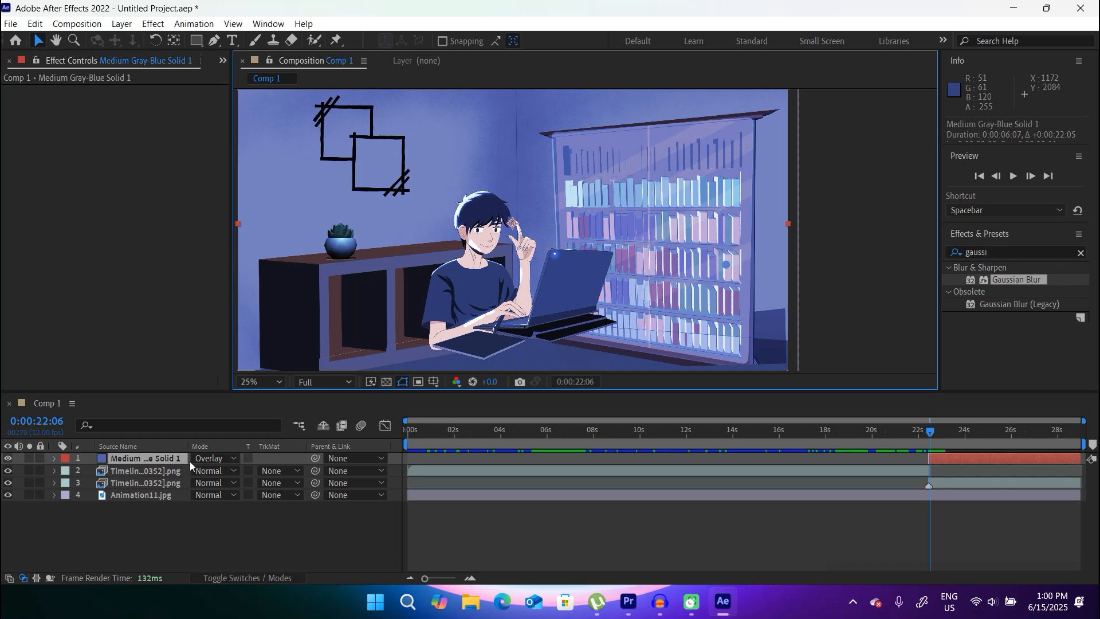
{"action": "key", "text": "t"}
{"action": "left_click", "coordinate": [201, 470]}
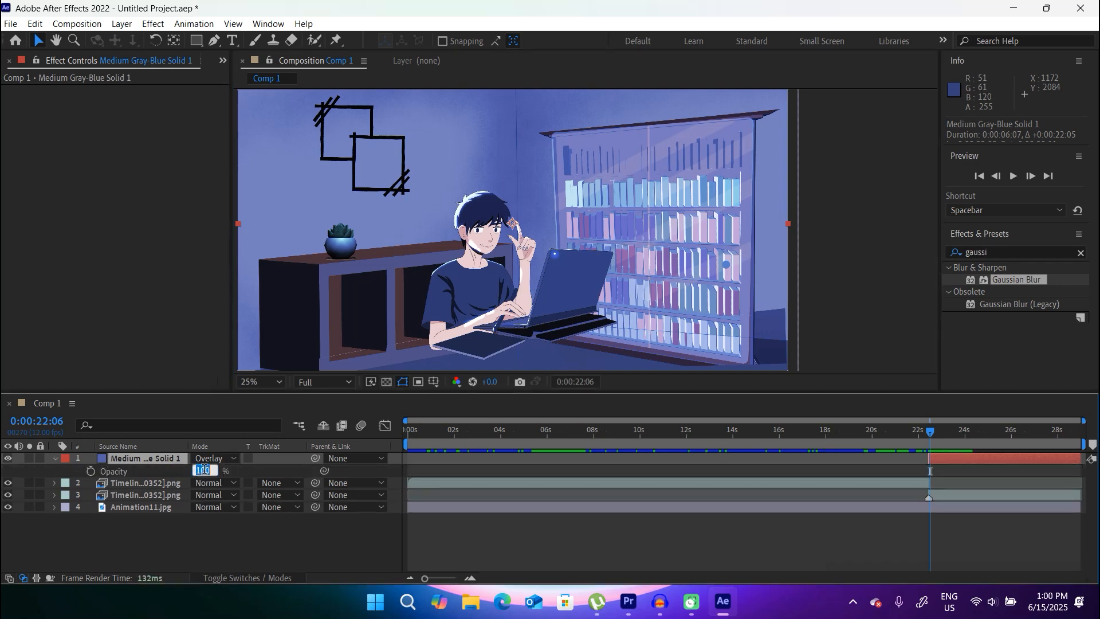
{"action": "type", "text": "80"}
{"action": "key", "text": "Return"}
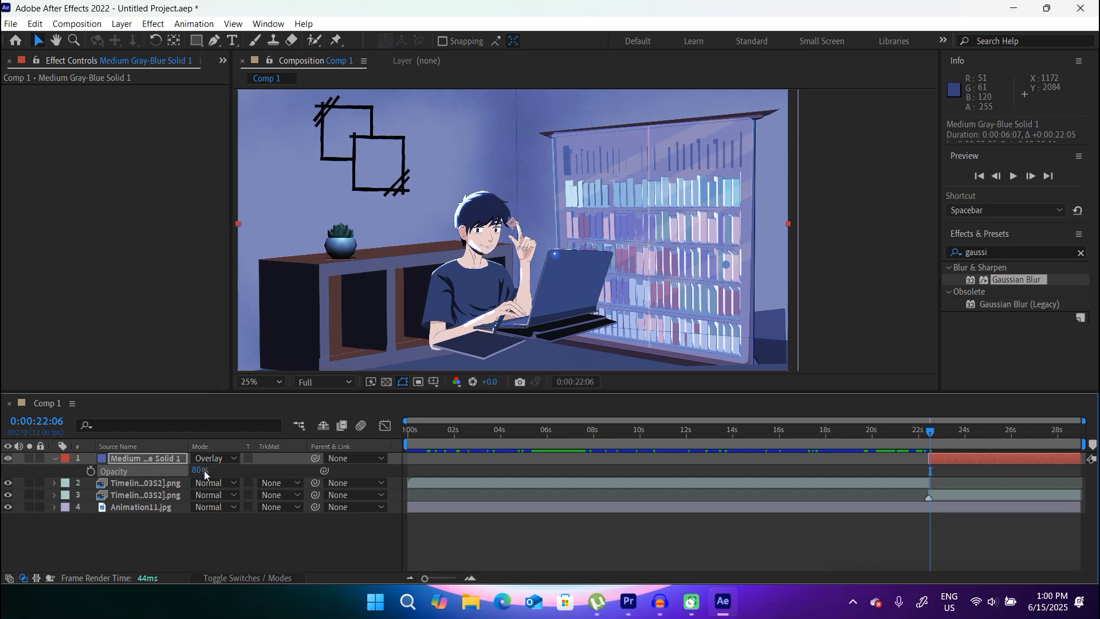
{"action": "left_click", "coordinate": [56, 460]}
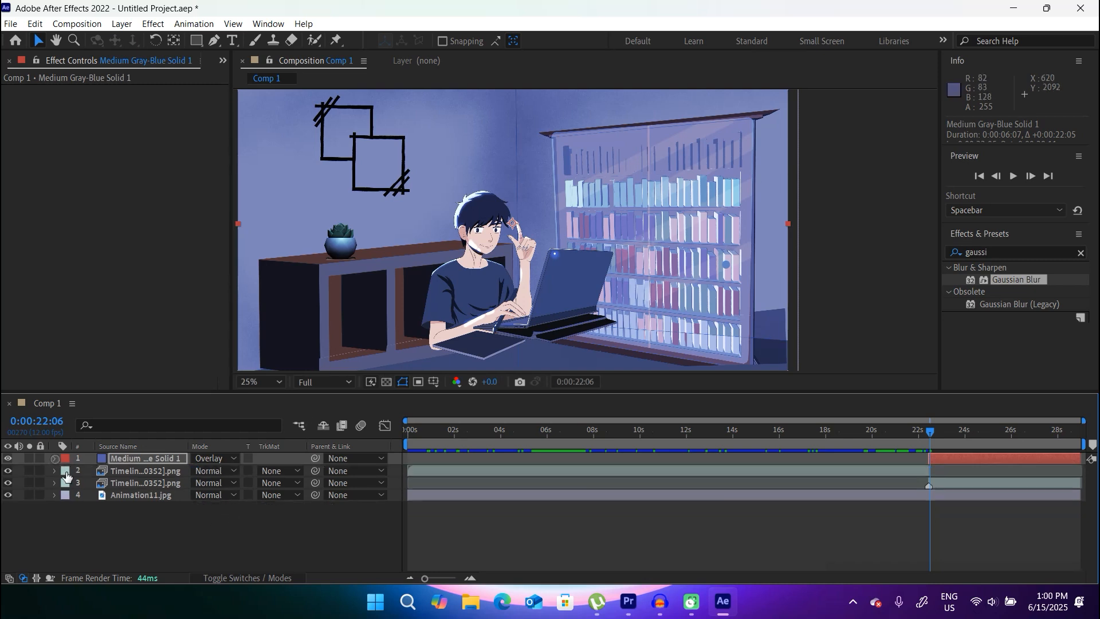
{"action": "left_click", "coordinate": [195, 511]}
Create an empty shape layer above the gray-blue solid and trim its start to 0:00:22:06.
{"action": "mouse_move", "coordinate": [926, 433]}
{"action": "left_mouse_down"}
{"action": "mouse_move", "coordinate": [884, 433]}
{"action": "mouse_move", "coordinate": [953, 430]}
{"action": "mouse_move", "coordinate": [928, 433]}
{"action": "left_mouse_up"}
{"action": "key", "text": "h"}
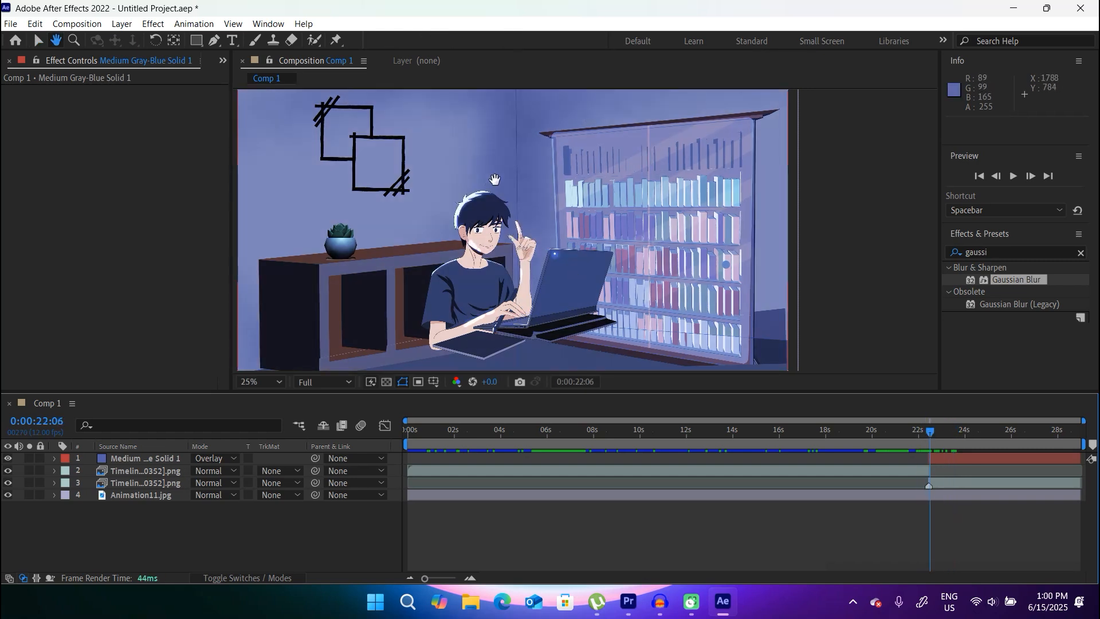
{"action": "left_click_drag", "start_coordinate": [495, 180], "coordinate": [487, 221]}
{"action": "key", "text": "v"}
{"action": "left_click_drag", "start_coordinate": [545, 245], "coordinate": [565, 224]}
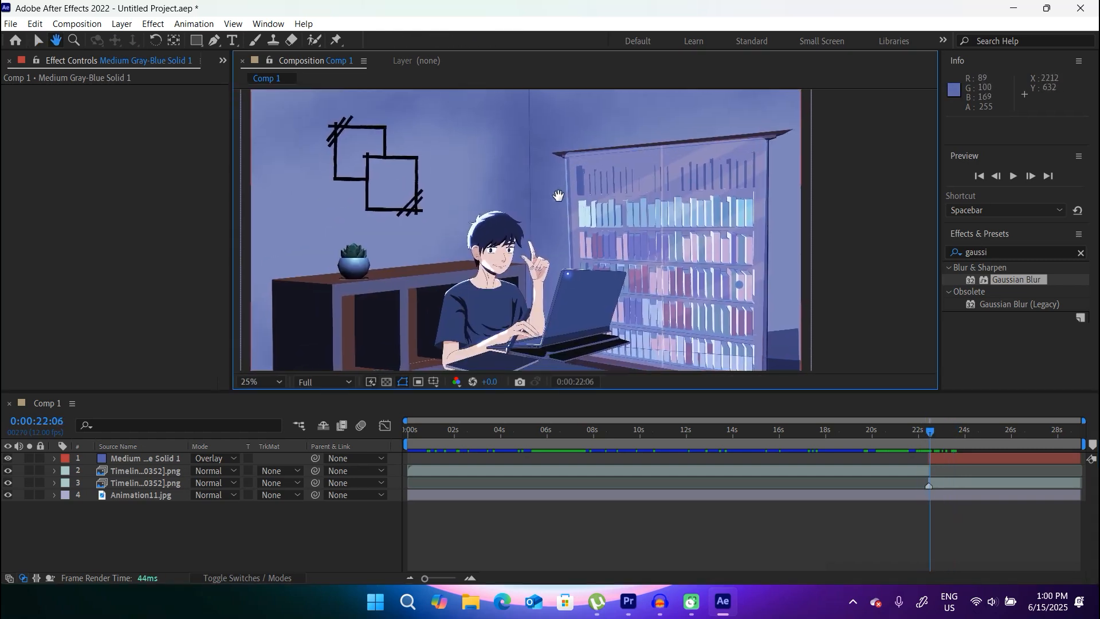
{"action": "right_click", "coordinate": [240, 533]}
{"action": "mouse_move", "coordinate": [298, 369]}
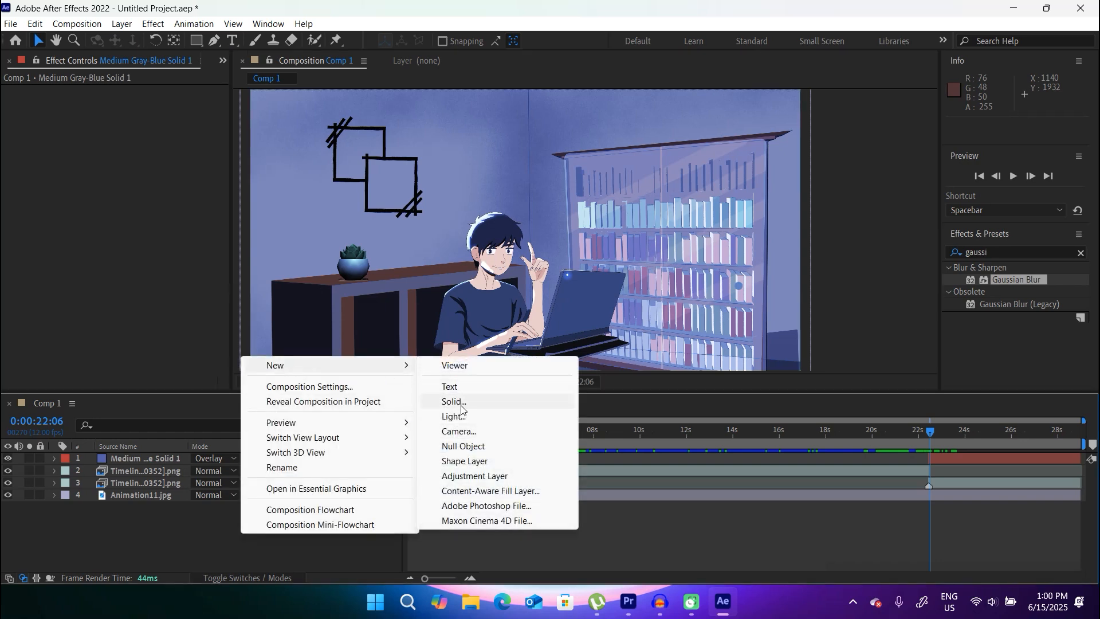
{"action": "left_click", "coordinate": [477, 462]}
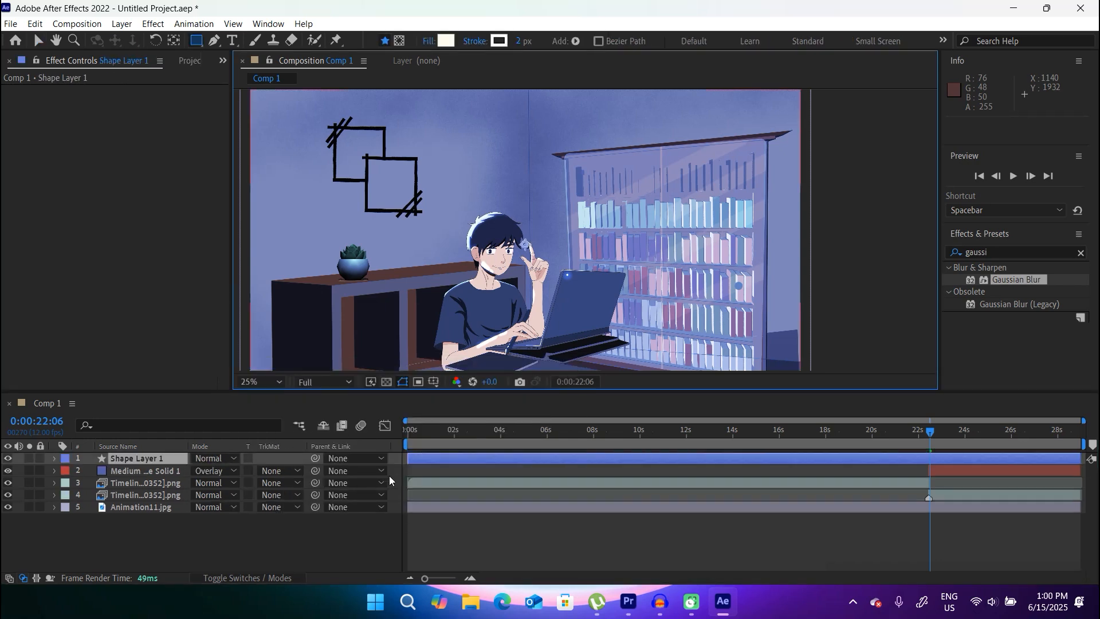
{"action": "left_click_drag", "start_coordinate": [462, 458], "coordinate": [928, 481]}
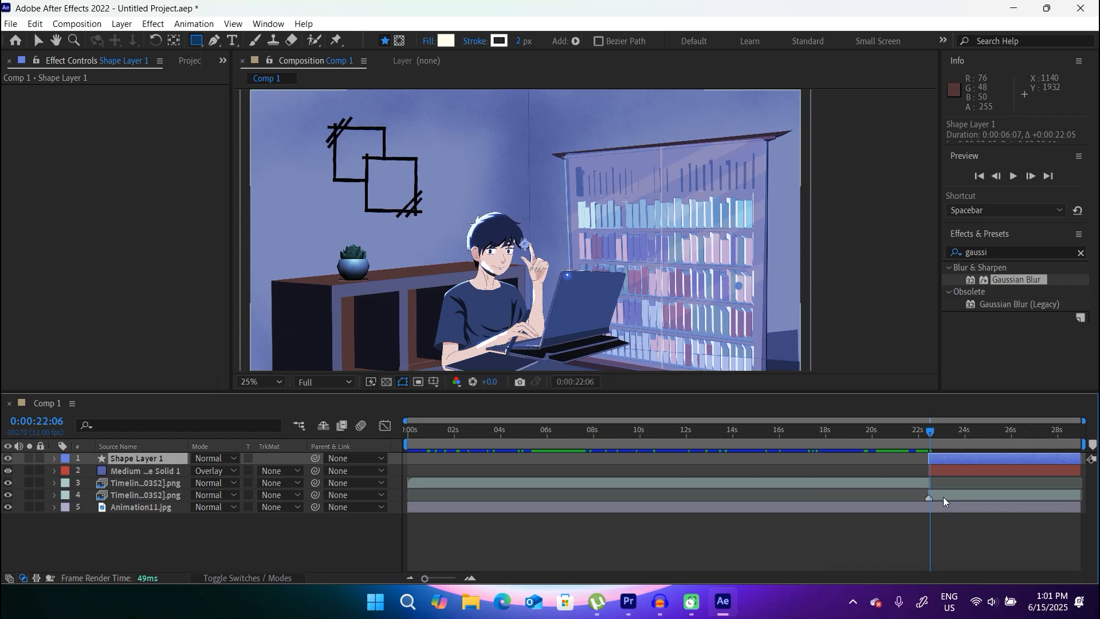
With the Pen tool, start a path on the shape layer along the bookcase's top edge, ending short of its right corner.
{"action": "left_click", "coordinate": [215, 40]}
{"action": "key", "text": "h"}
{"action": "left_click_drag", "start_coordinate": [473, 204], "coordinate": [471, 163]}
{"action": "key", "text": "g"}
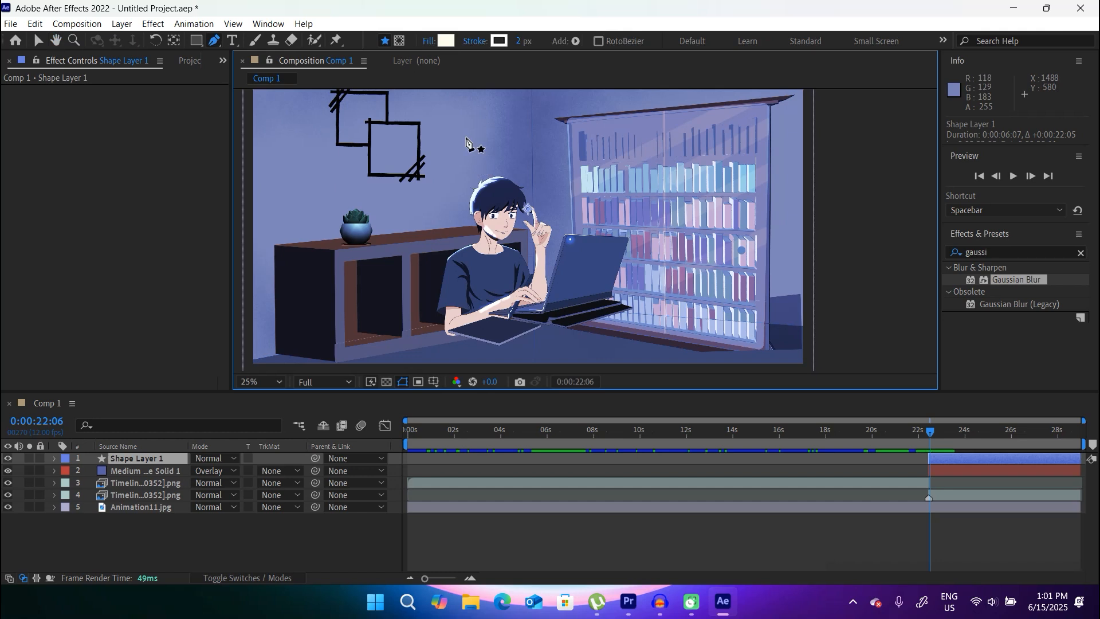
{"action": "left_click_drag", "start_coordinate": [582, 148], "coordinate": [523, 271]}
{"action": "scroll", "coordinate": [574, 196], "scroll_direction": "up", "scroll_amount": 2}
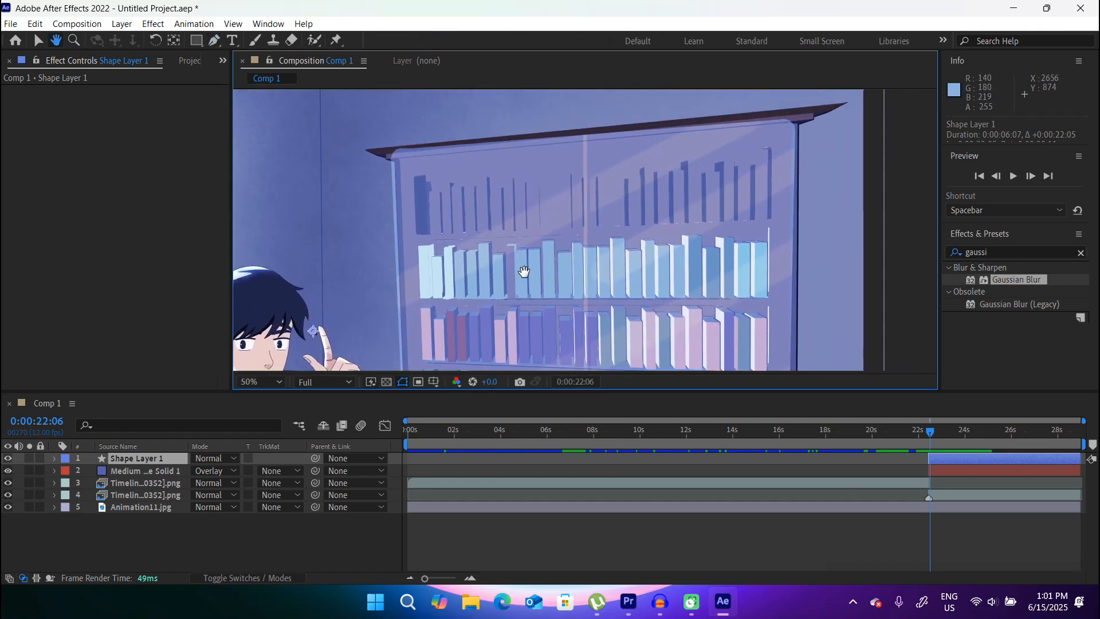
{"action": "key", "text": "g"}
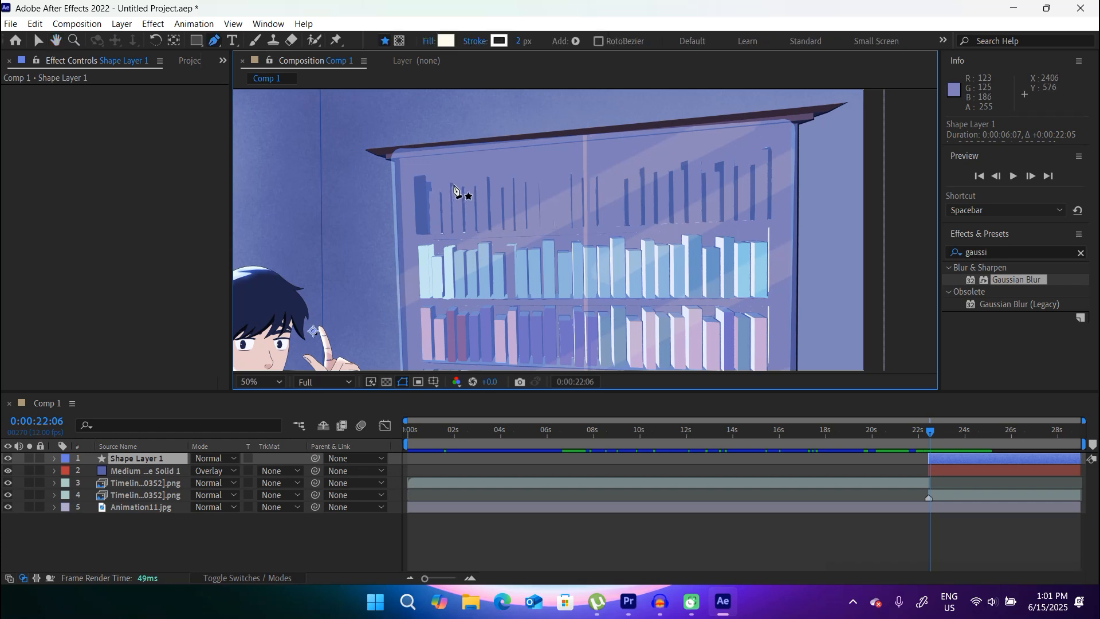
{"action": "left_click", "coordinate": [382, 150]}
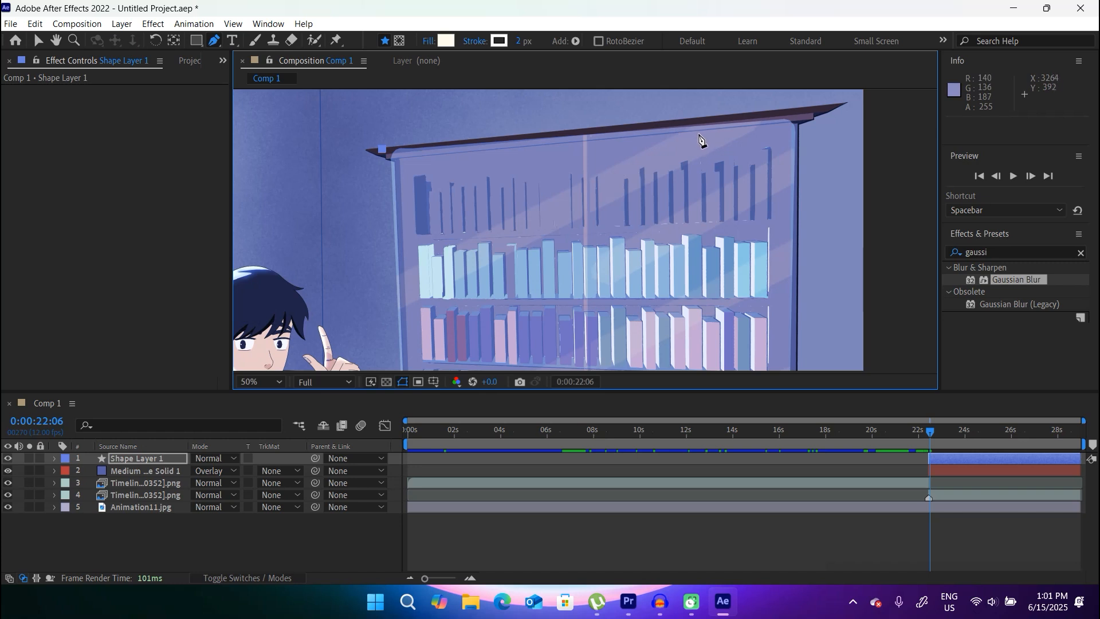
{"action": "left_click", "coordinate": [741, 117]}
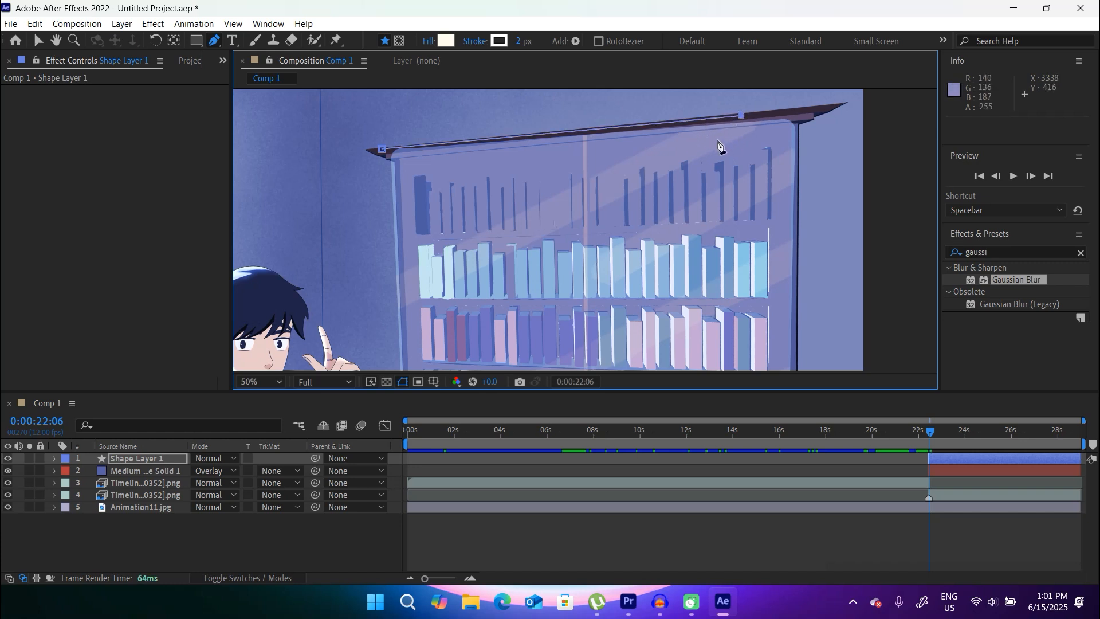
Continue the path in a zigzag with long slanted notches across the bookcase's top shelf.
{"action": "left_click", "coordinate": [713, 148]}
{"action": "left_click", "coordinate": [459, 185]}
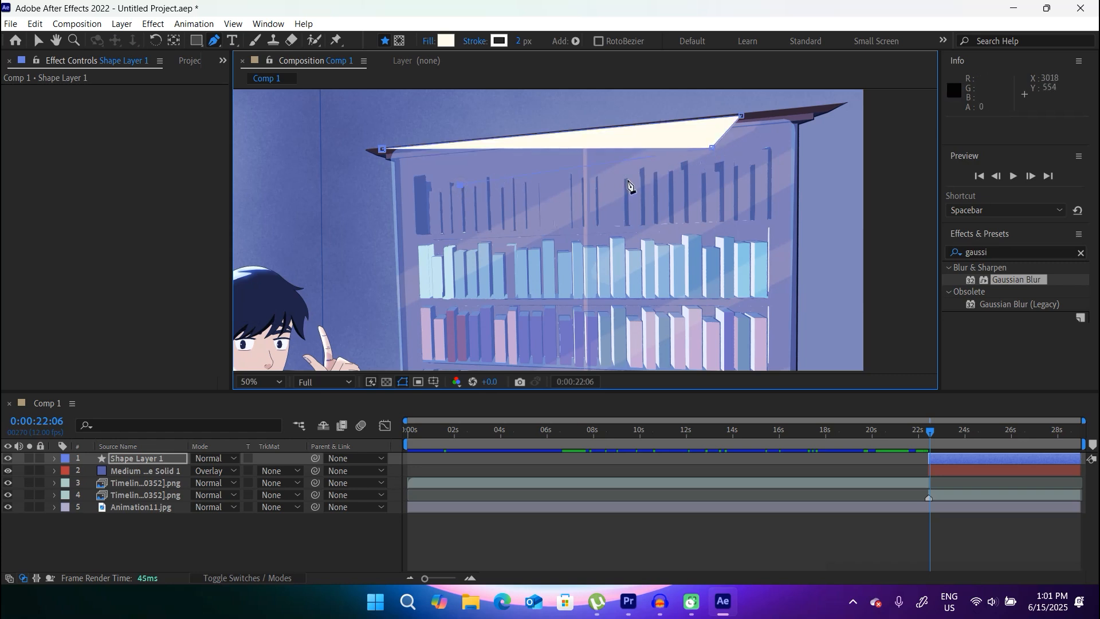
{"action": "left_click", "coordinate": [702, 166]}
{"action": "left_click", "coordinate": [663, 206]}
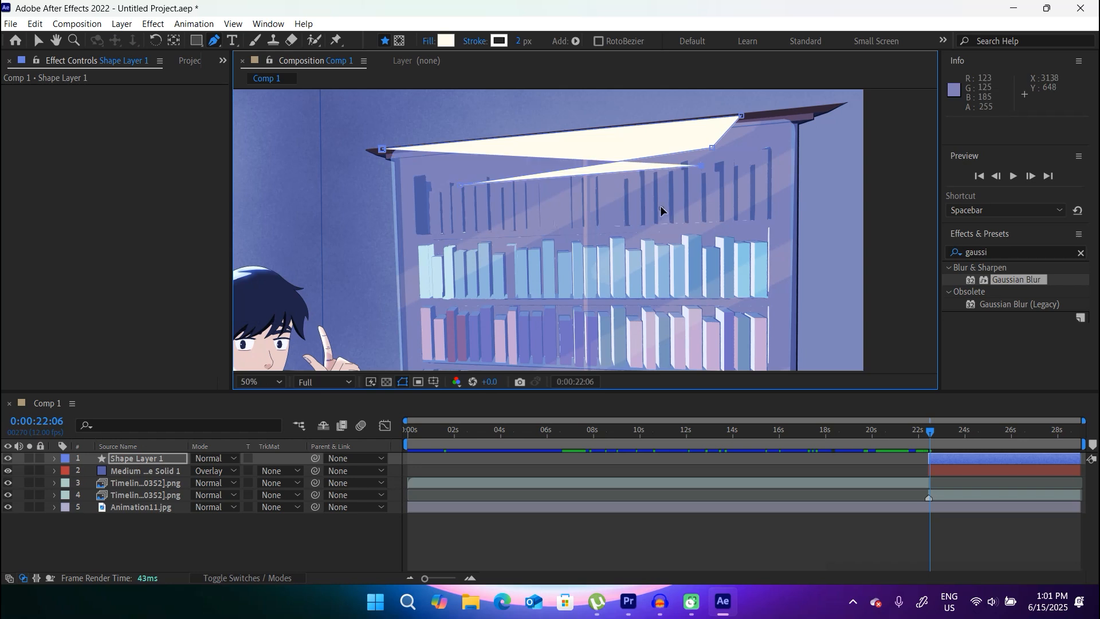
{"action": "left_click", "coordinate": [396, 232]}
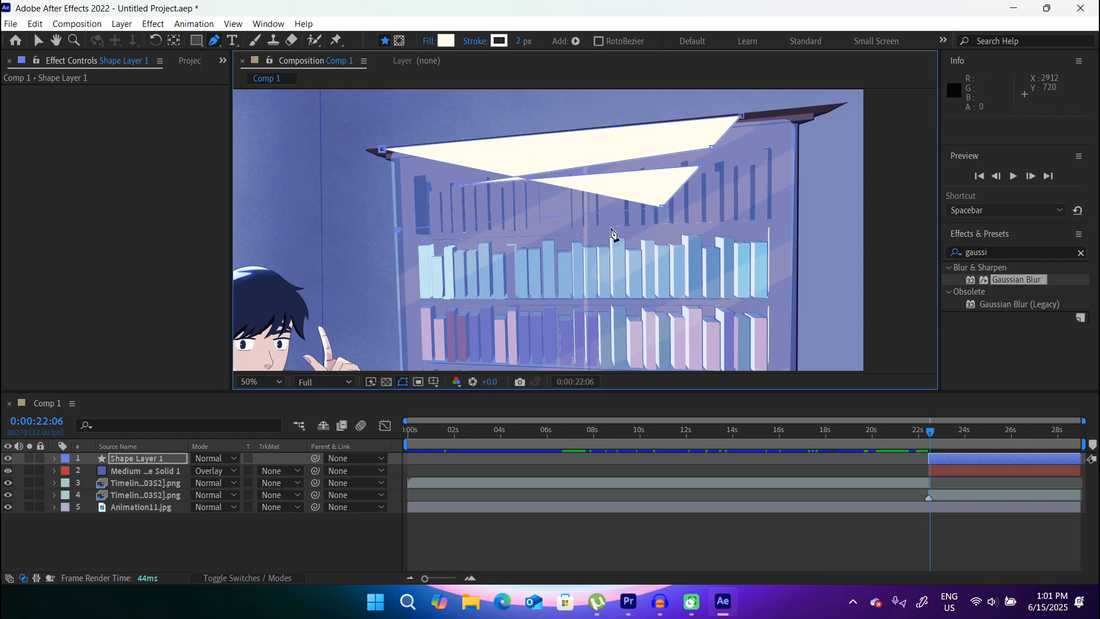
{"action": "left_click", "coordinate": [660, 216]}
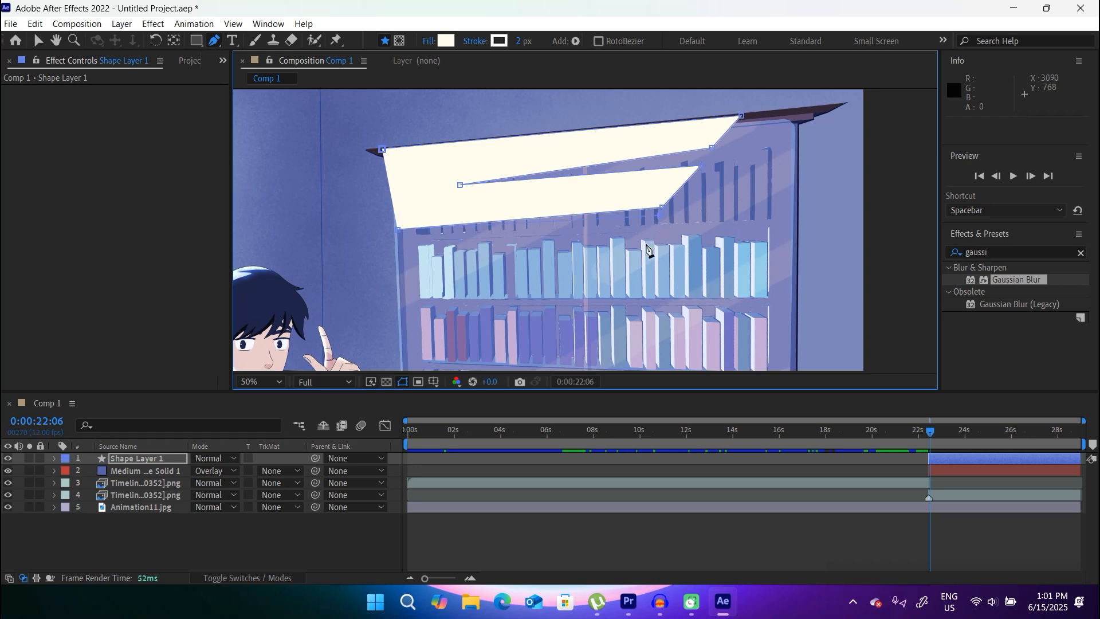
Extend the light path down to the middle shelves and across to the bookcase's left edge, and close the shape.
{"action": "key", "text": "space"}
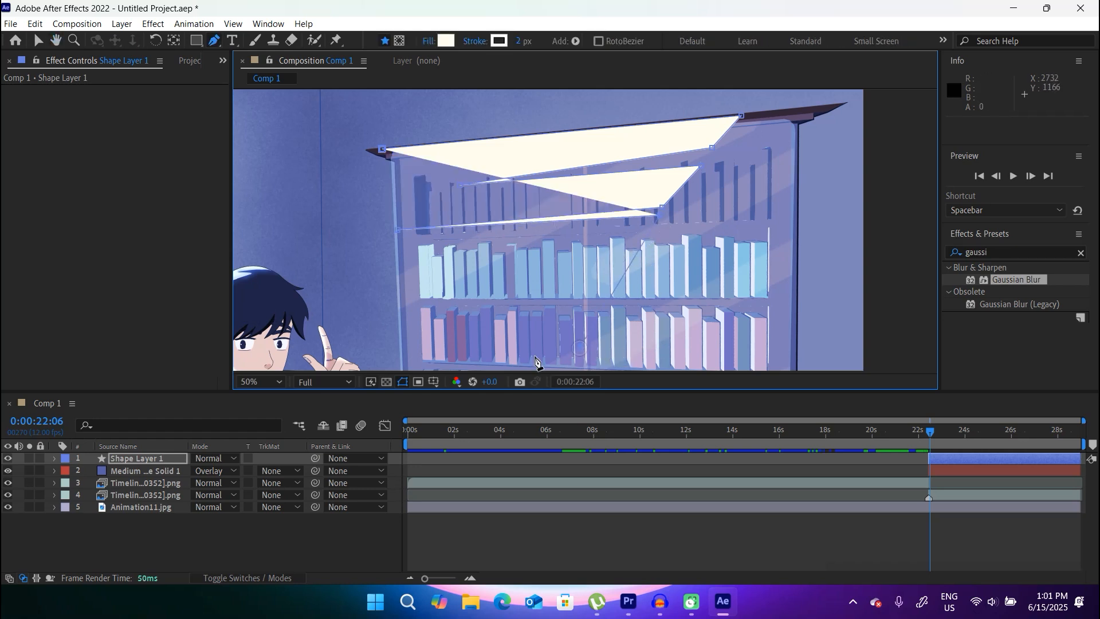
{"action": "left_click", "coordinate": [403, 369]}
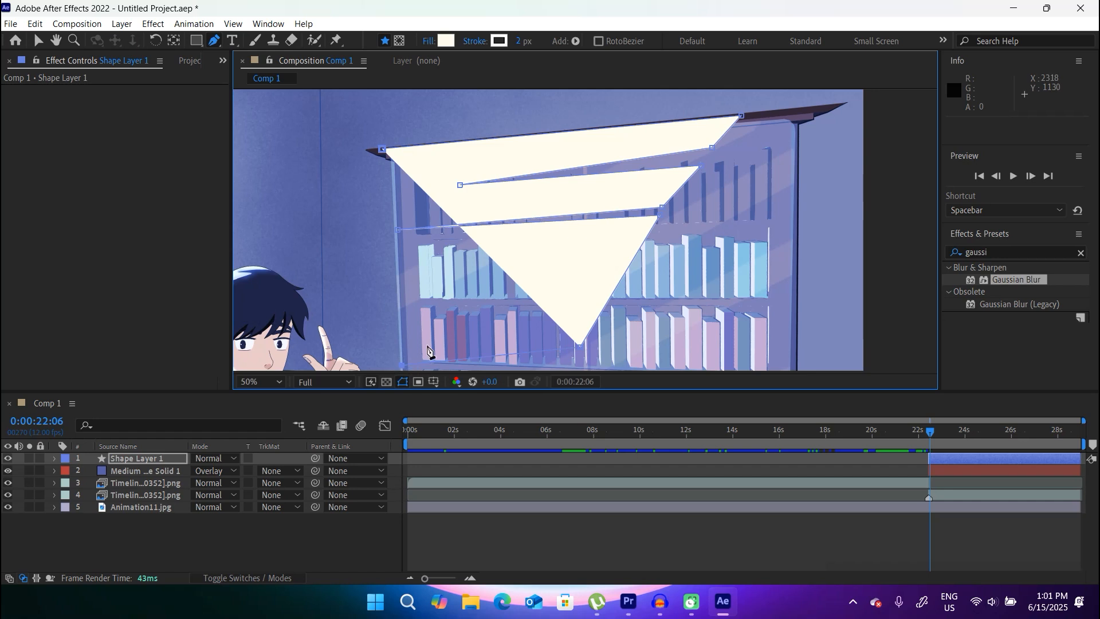
{"action": "scroll", "coordinate": [515, 221], "scroll_direction": "down", "scroll_amount": 3}
{"action": "scroll", "coordinate": [514, 221], "scroll_direction": "up", "scroll_amount": 3}
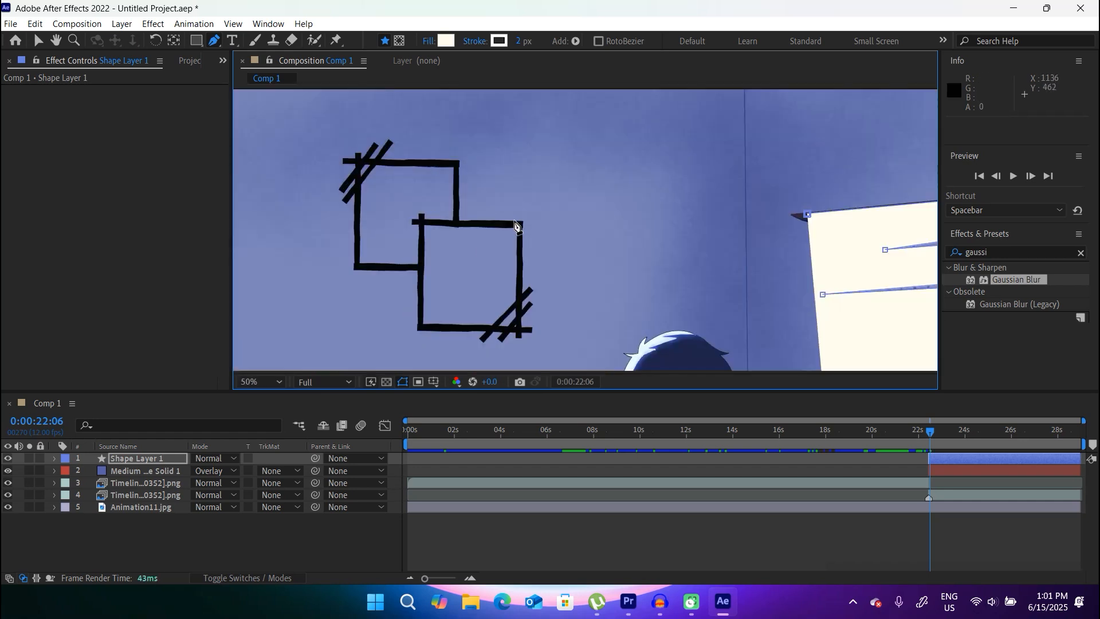
Hide the two PNG sequence layers and draw a closed four-sided light shape over the left part of the bookcase's lower shelves.
{"action": "key", "text": "h"}
{"action": "left_click_drag", "start_coordinate": [609, 253], "coordinate": [246, 127]}
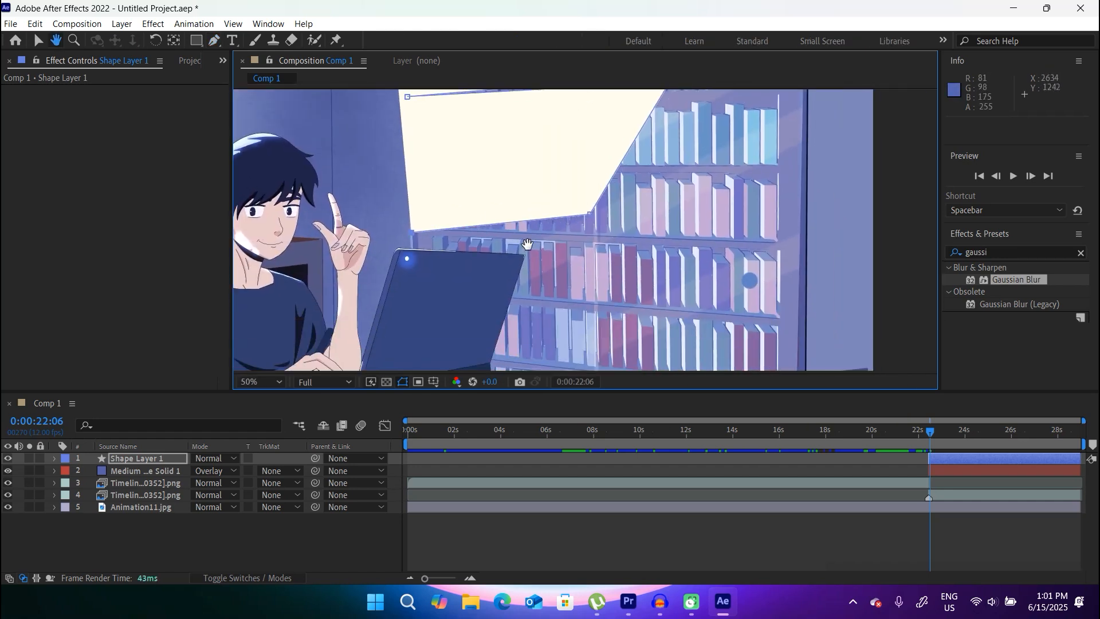
{"action": "key", "text": "g"}
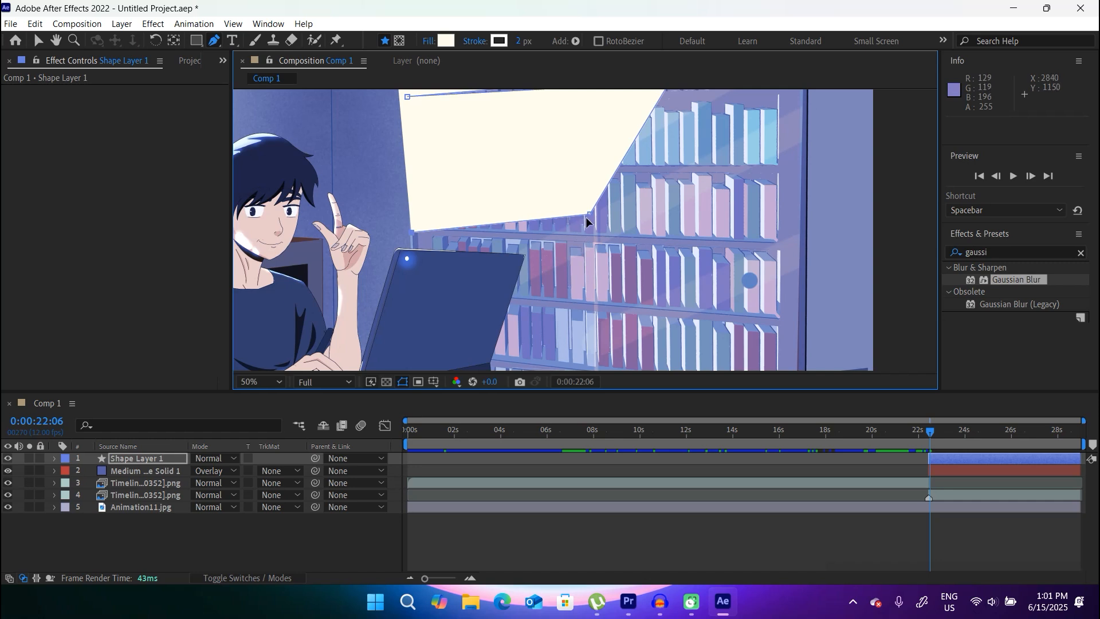
{"action": "left_click_drag", "start_coordinate": [585, 258], "coordinate": [595, 185]}
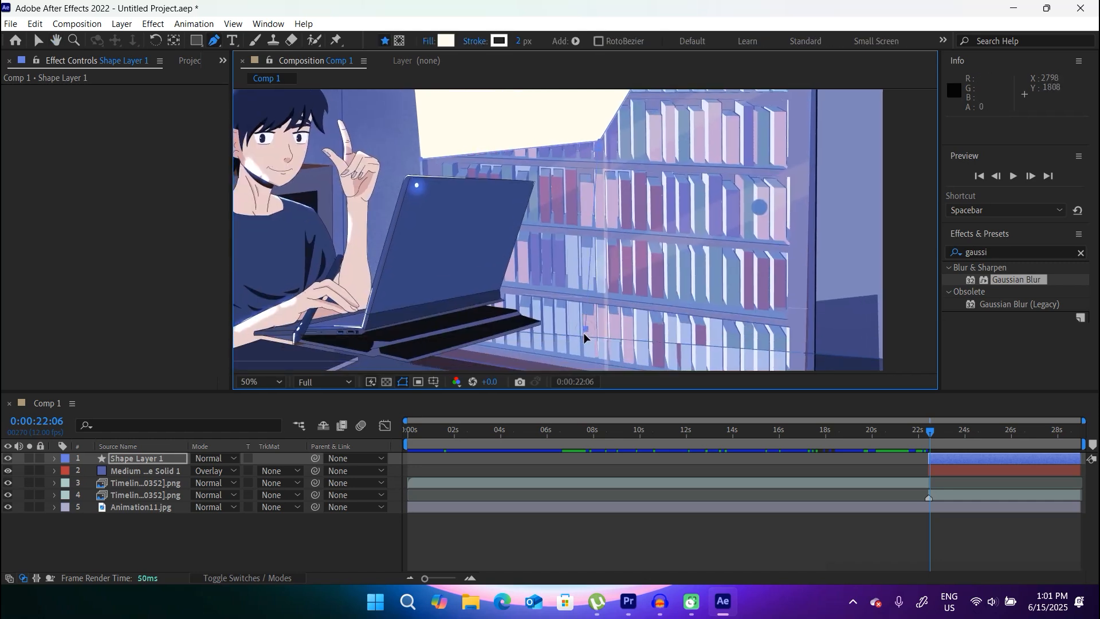
{"action": "left_click_drag", "start_coordinate": [8, 483], "coordinate": [8, 495]}
{"action": "left_click_drag", "start_coordinate": [593, 153], "coordinate": [615, 189]}
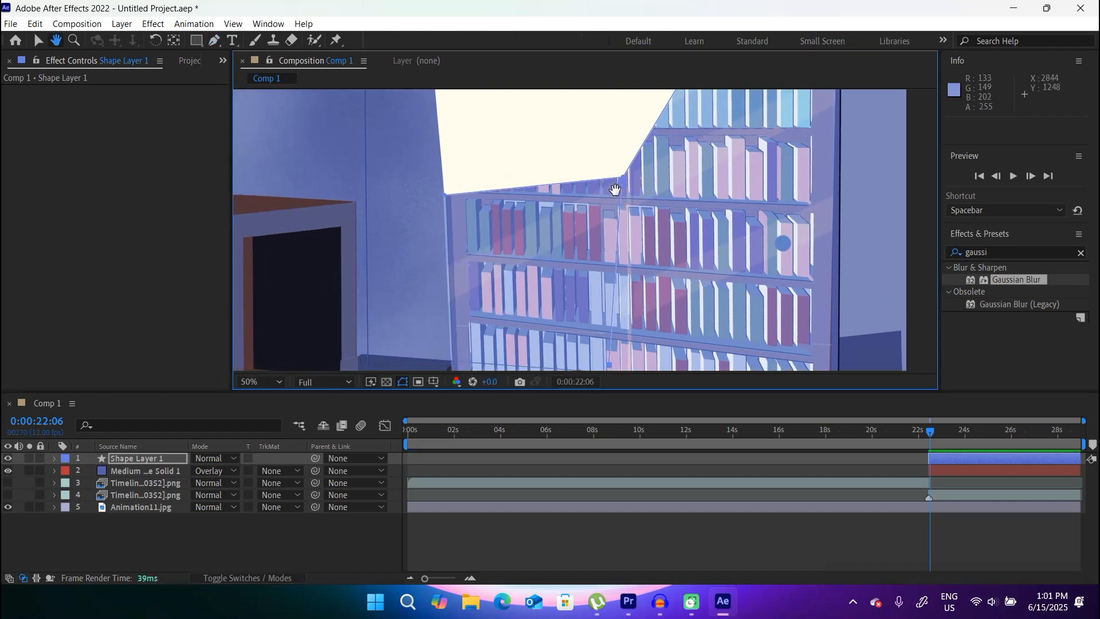
{"action": "left_click_drag", "start_coordinate": [466, 331], "coordinate": [470, 285]}
{"action": "key", "text": "g"}
{"action": "left_click", "coordinate": [455, 314]}
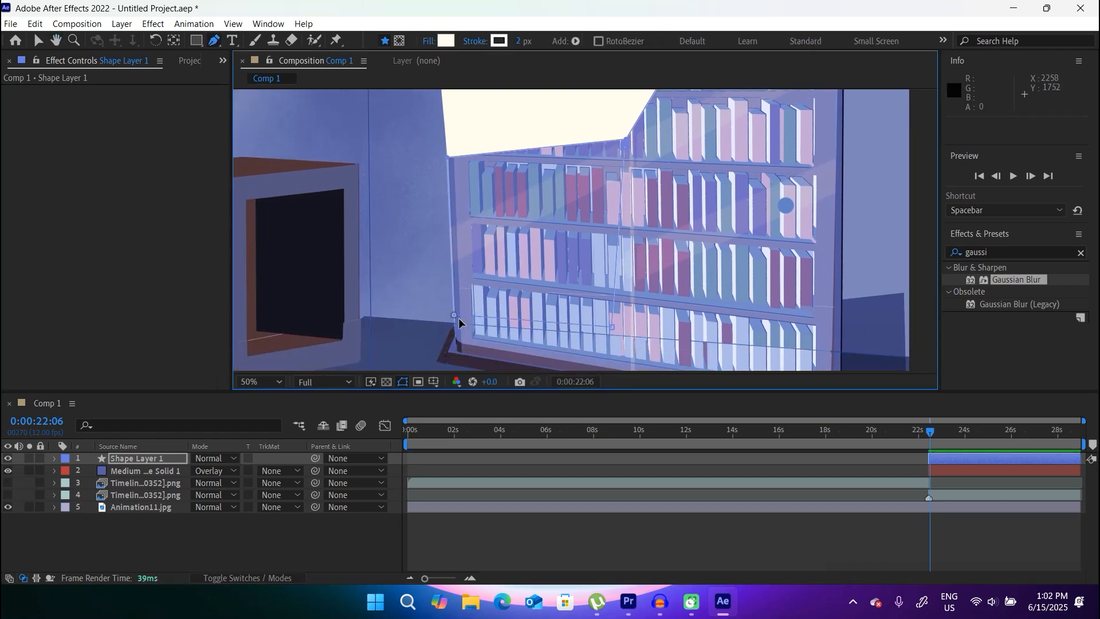
{"action": "left_click", "coordinate": [449, 158]}
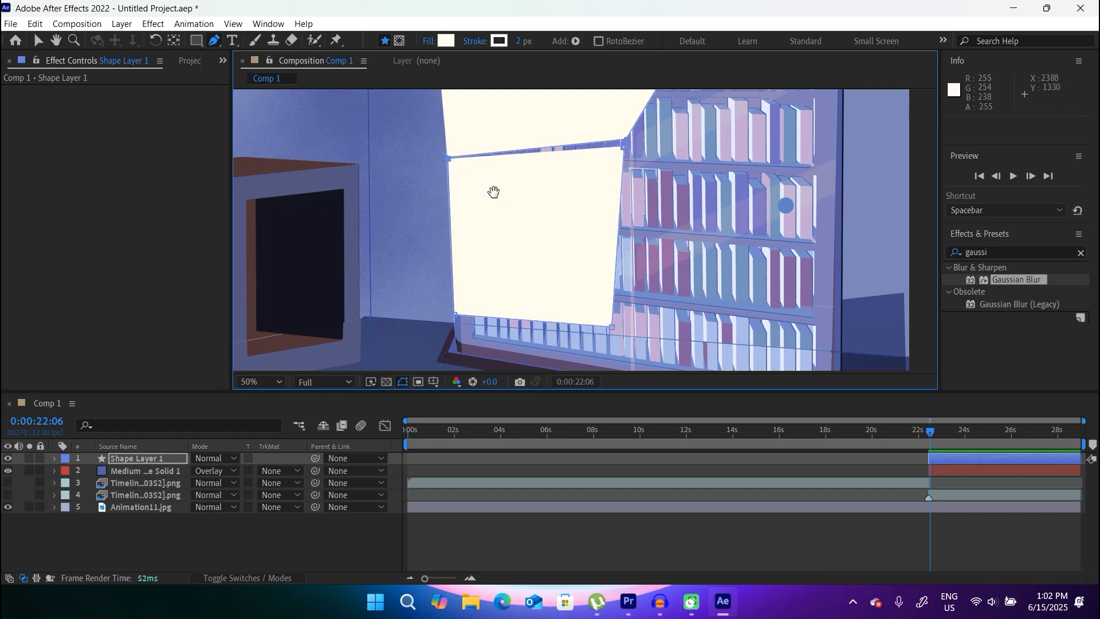
{"action": "left_click_drag", "start_coordinate": [494, 192], "coordinate": [513, 304]}
{"action": "left_click_drag", "start_coordinate": [506, 137], "coordinate": [575, 169]}
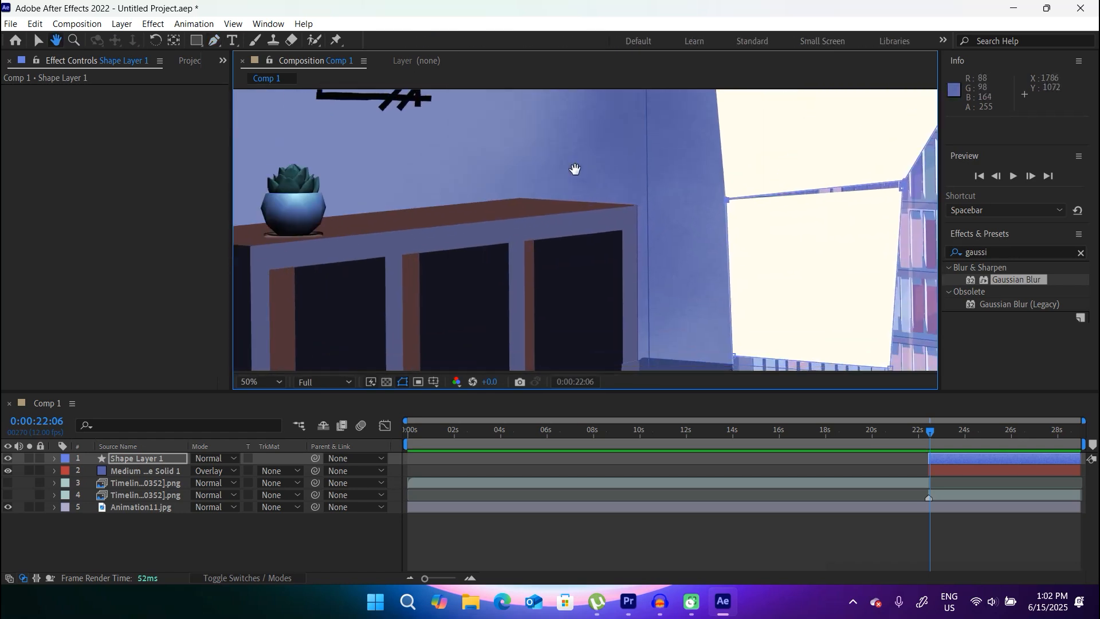
{"action": "key", "text": "g"}
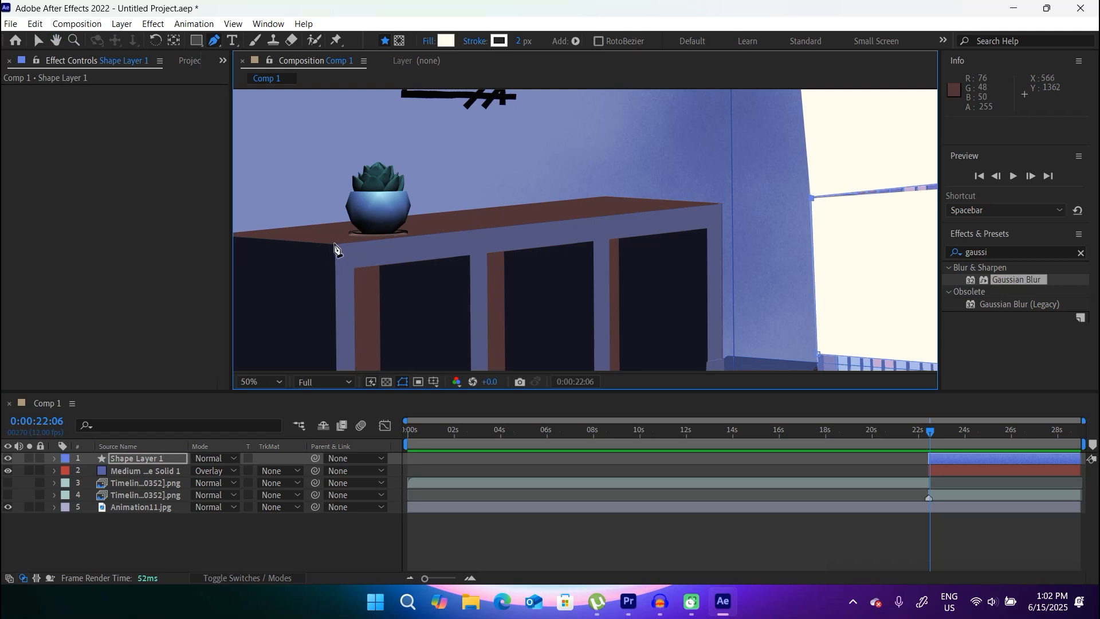
{"action": "left_click", "coordinate": [330, 244]}
{"action": "key", "text": "ctrl+z"}
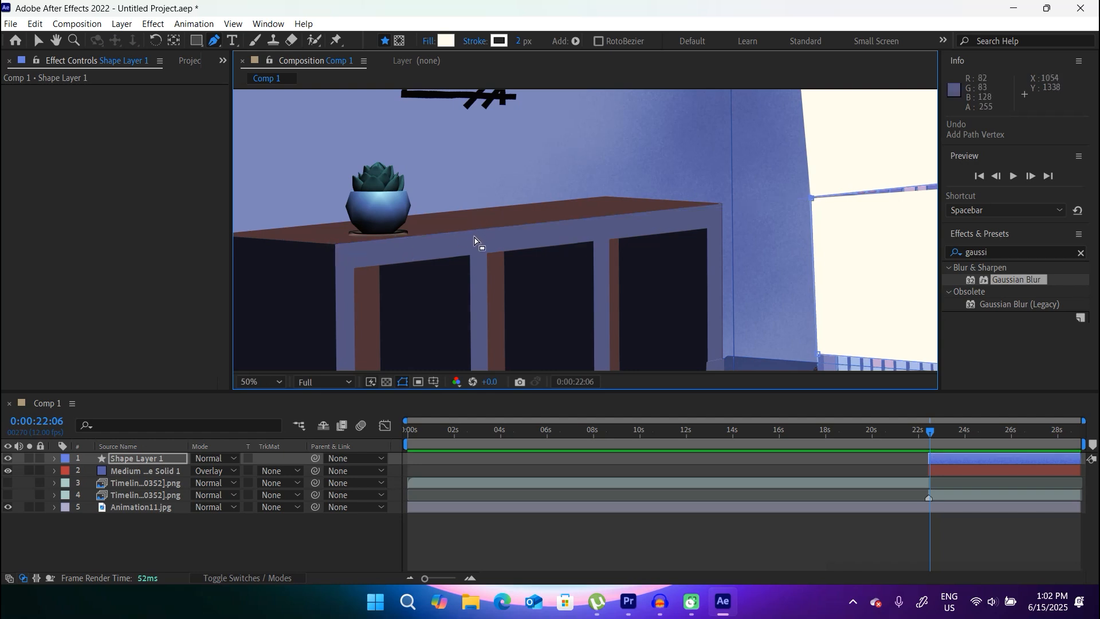
{"action": "left_click", "coordinate": [406, 236]}
{"action": "key", "text": "ctrl+z"}
{"action": "left_click", "coordinate": [336, 246]}
{"action": "key", "text": "ctrl+z"}
Draw a thin closed light strip along the front edge of the cabinet's top on the shape layer.
{"action": "left_click", "coordinate": [328, 244]}
{"action": "left_click_drag", "start_coordinate": [707, 200], "coordinate": [722, 213]}
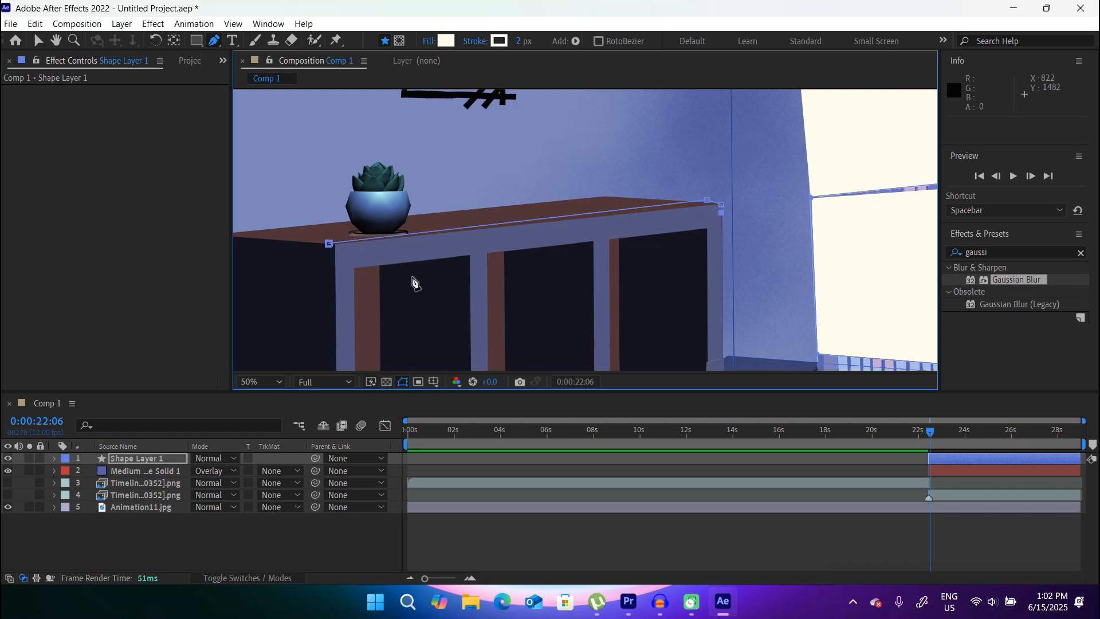
{"action": "left_click", "coordinate": [335, 259]}
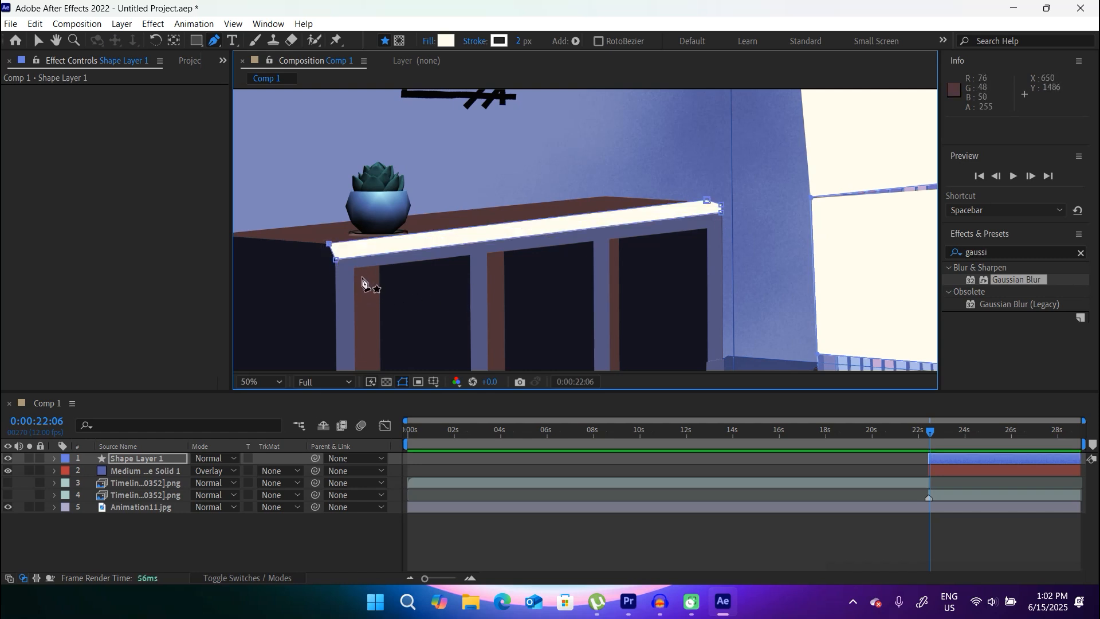
With the Pen tool, trace the outer left silhouette of the potted plant from the pot's base to the topmost leaf.
{"action": "left_click_drag", "start_coordinate": [412, 216], "coordinate": [437, 236]}
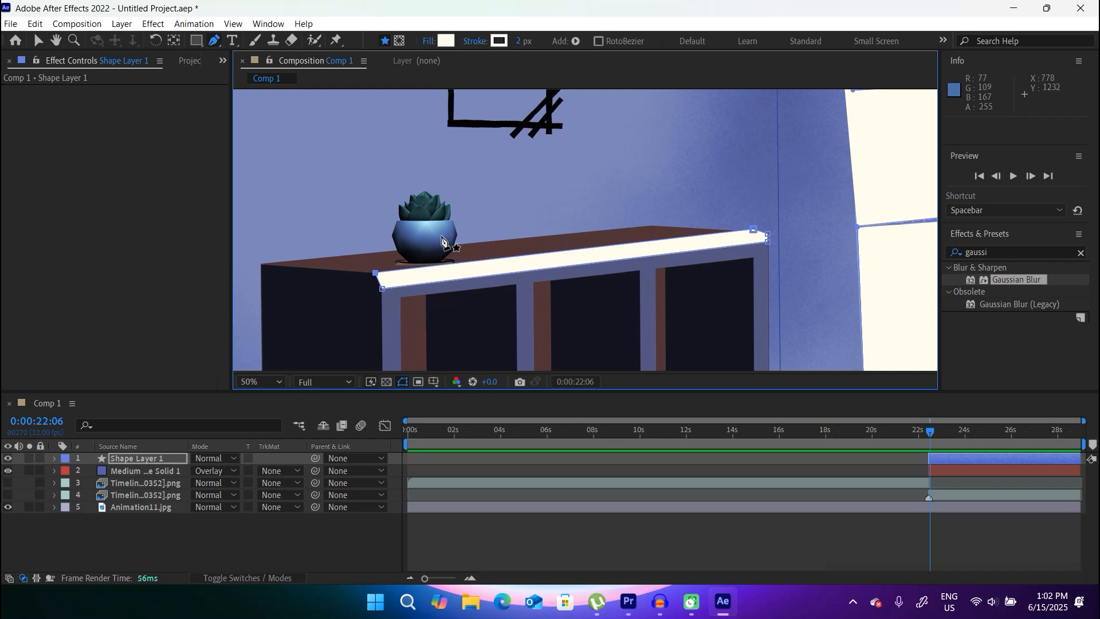
{"action": "scroll", "coordinate": [432, 209], "scroll_direction": "up", "scroll_amount": 2}
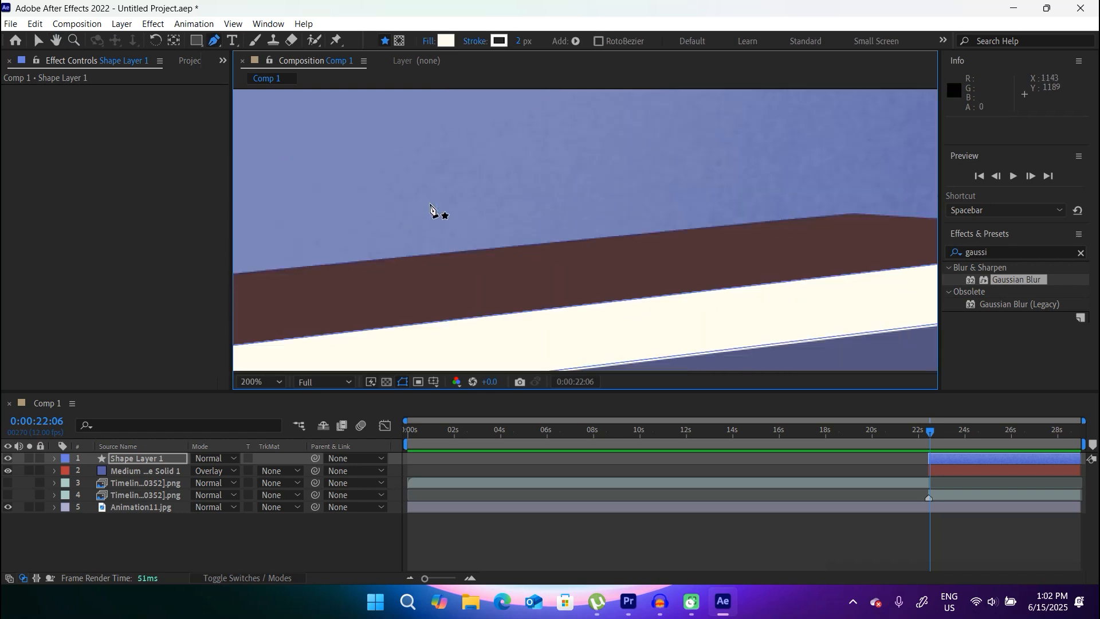
{"action": "key", "text": "space"}
{"action": "left_click_drag", "start_coordinate": [263, 196], "coordinate": [544, 206]}
{"action": "left_click_drag", "start_coordinate": [317, 183], "coordinate": [545, 238]}
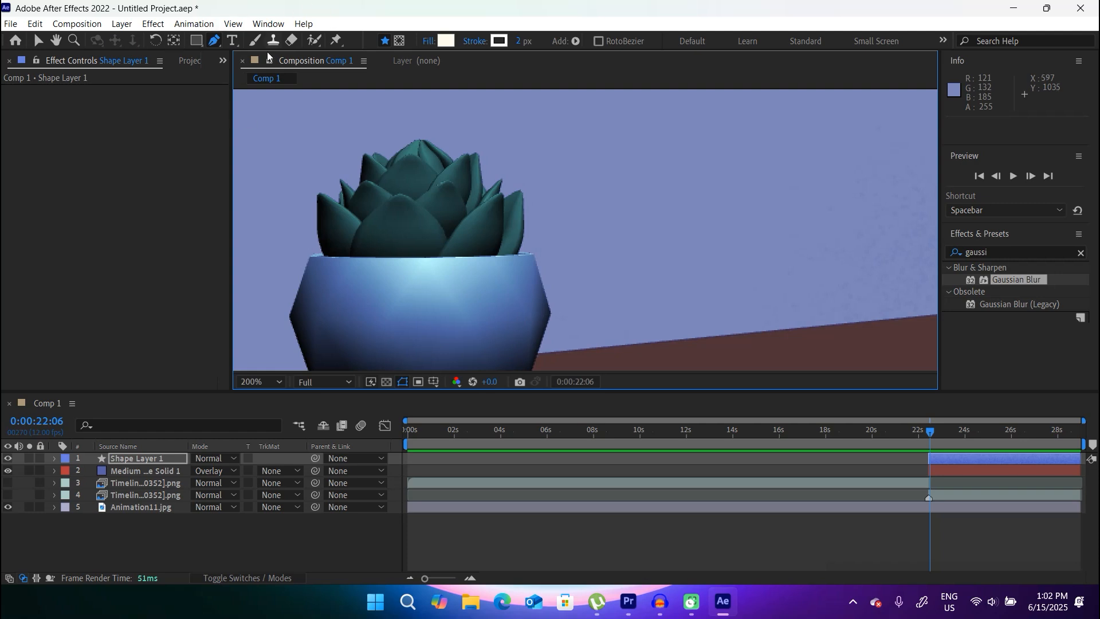
{"action": "key", "text": "space"}
{"action": "left_click_drag", "start_coordinate": [410, 177], "coordinate": [428, 189]}
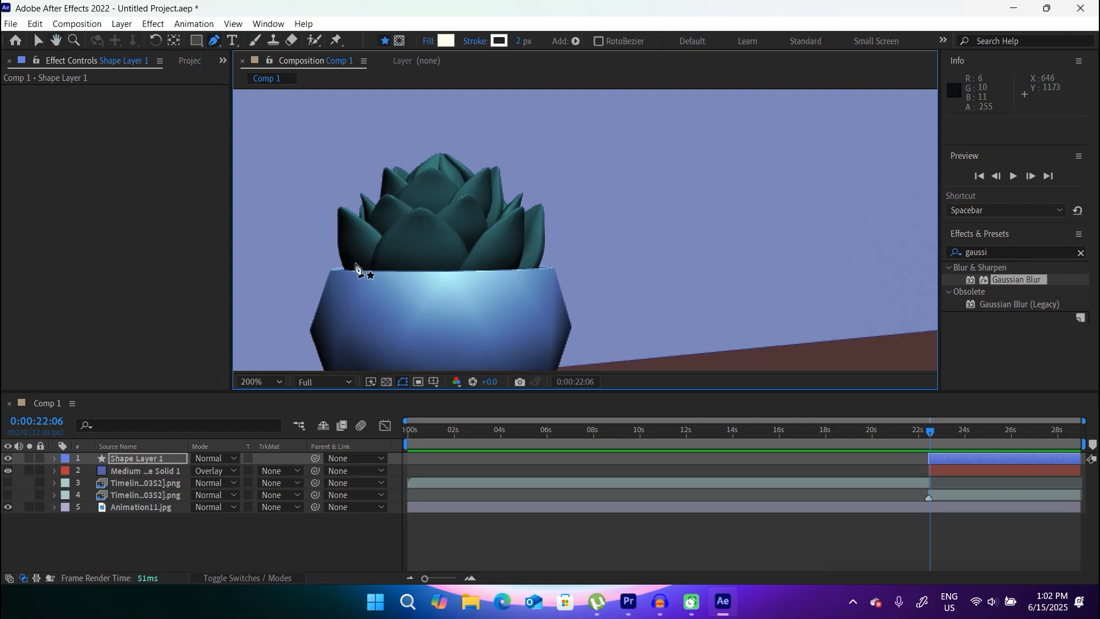
{"action": "left_click_drag", "start_coordinate": [342, 292], "coordinate": [355, 194]}
{"action": "left_click", "coordinate": [391, 336]}
{"action": "left_click", "coordinate": [349, 301]}
{"action": "left_click", "coordinate": [323, 228]}
{"action": "left_click_drag", "start_coordinate": [355, 167], "coordinate": [364, 220]}
{"action": "left_click", "coordinate": [364, 220]}
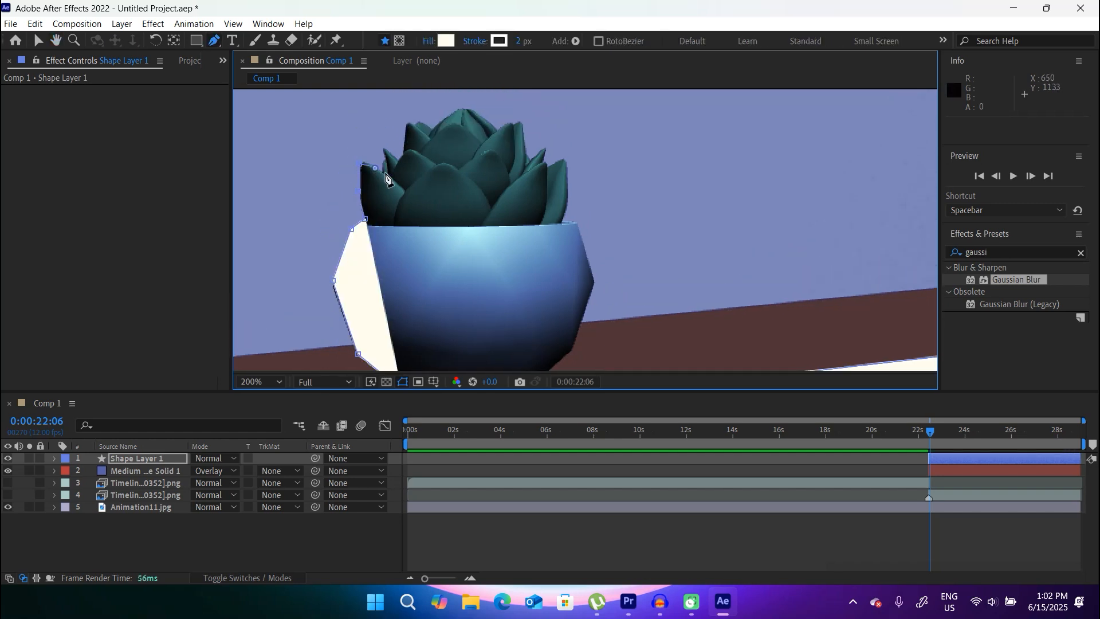
{"action": "left_click", "coordinate": [431, 133]}
{"action": "left_click", "coordinate": [455, 116]}
{"action": "key", "text": "v"}
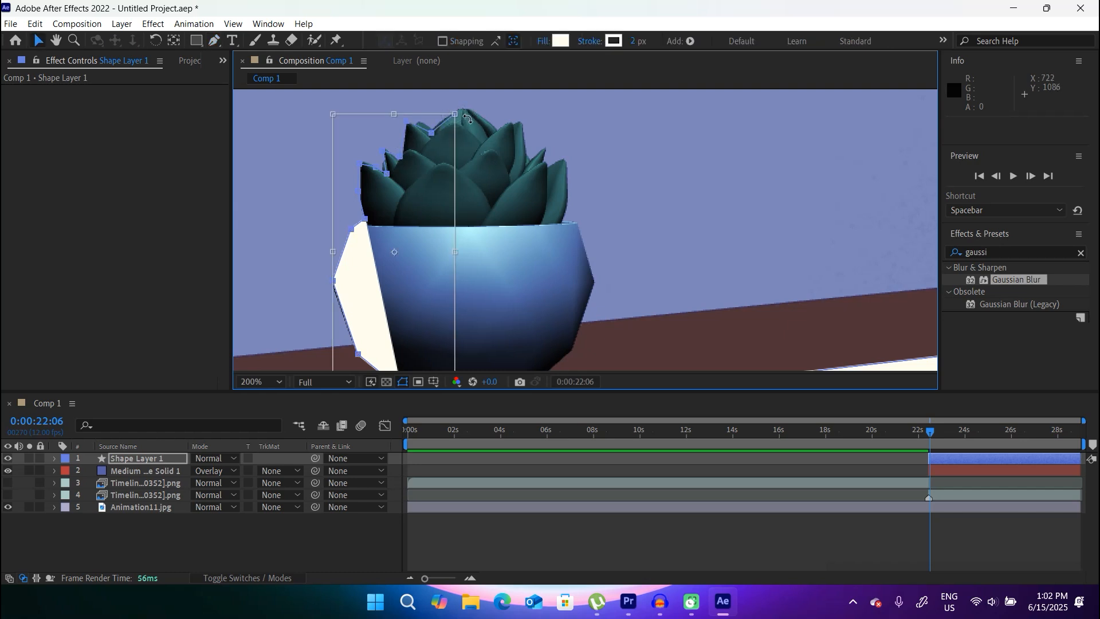
{"action": "key", "text": "ctrl+z"}
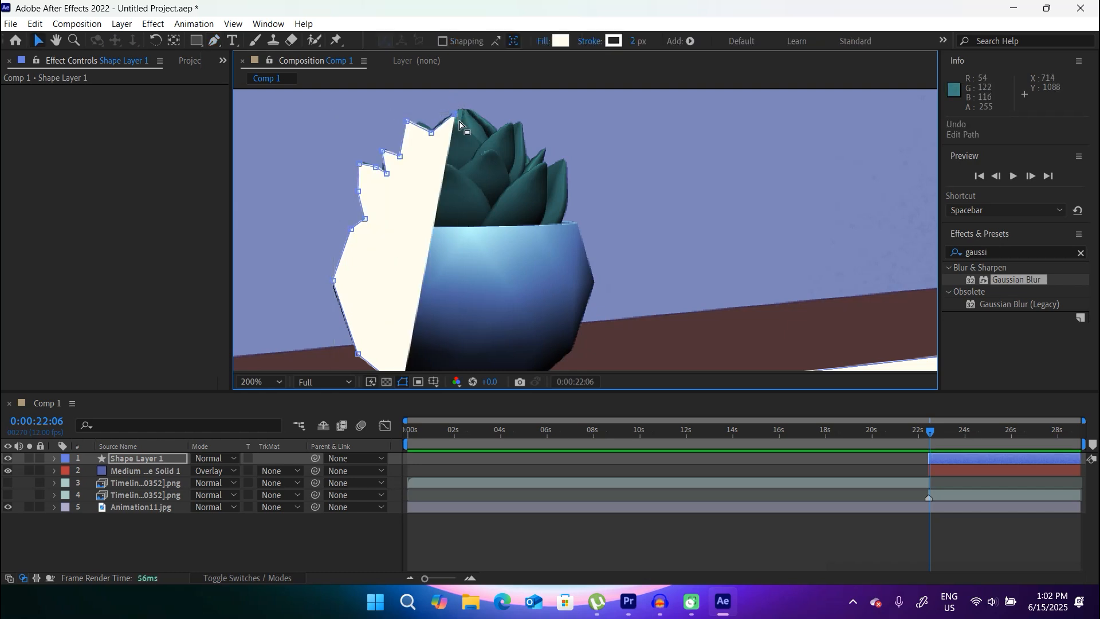
Continue the plant path back down just inside its left silhouette and close it at the pot's base as a thin rim light.
{"action": "left_click", "coordinate": [212, 40]}
{"action": "left_click", "coordinate": [462, 122]}
{"action": "left_click", "coordinate": [444, 137]}
{"action": "left_click", "coordinate": [415, 137]}
{"action": "left_click", "coordinate": [411, 164]}
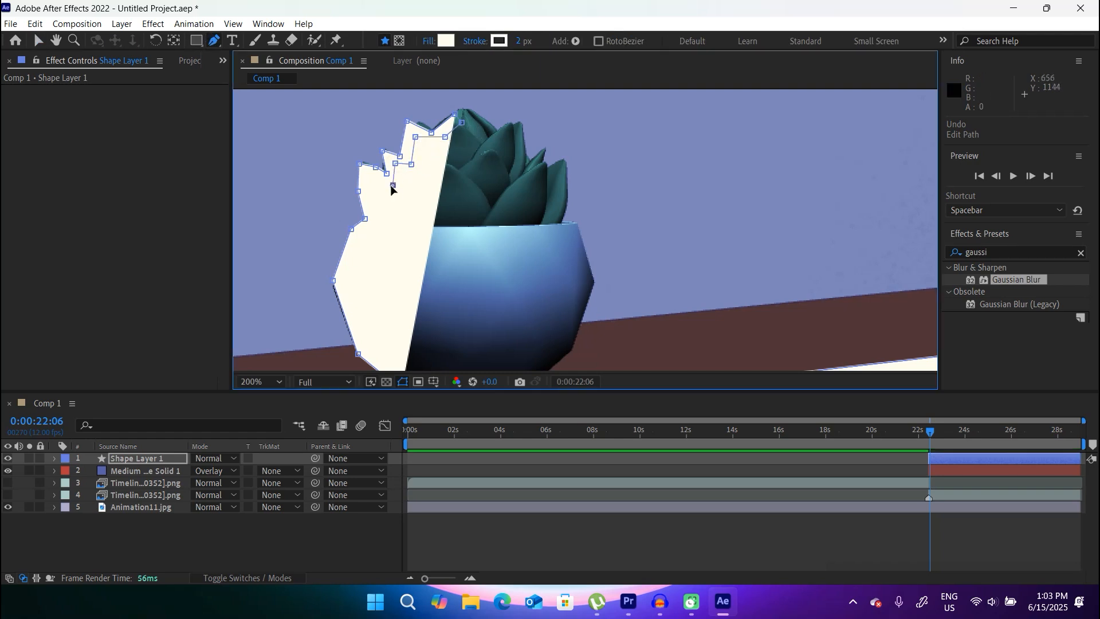
{"action": "left_click", "coordinate": [378, 218]}
{"action": "left_click", "coordinate": [366, 238]}
{"action": "left_click", "coordinate": [352, 281]}
{"action": "left_click", "coordinate": [365, 322]}
{"action": "left_click_drag", "start_coordinate": [378, 281], "coordinate": [411, 287]}
{"action": "left_click", "coordinate": [388, 298]}
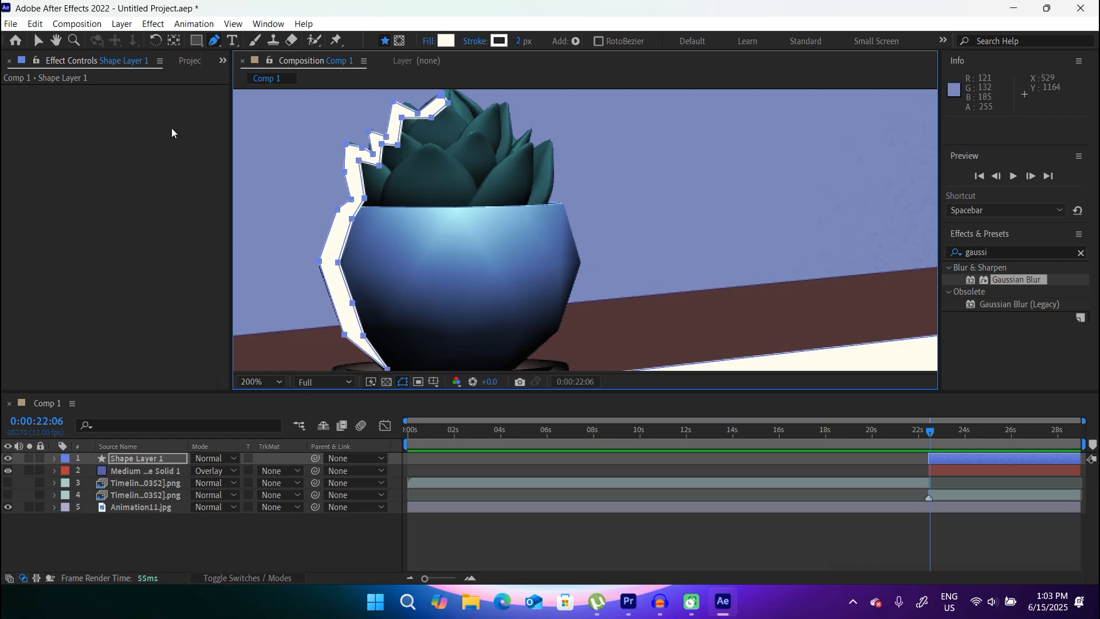
Review the drawn light shapes across the plant, cabinet and bookcase, and deselect the layer.
{"action": "left_click_drag", "start_coordinate": [517, 139], "coordinate": [461, 90]}
{"action": "left_click_drag", "start_coordinate": [586, 288], "coordinate": [450, 216]}
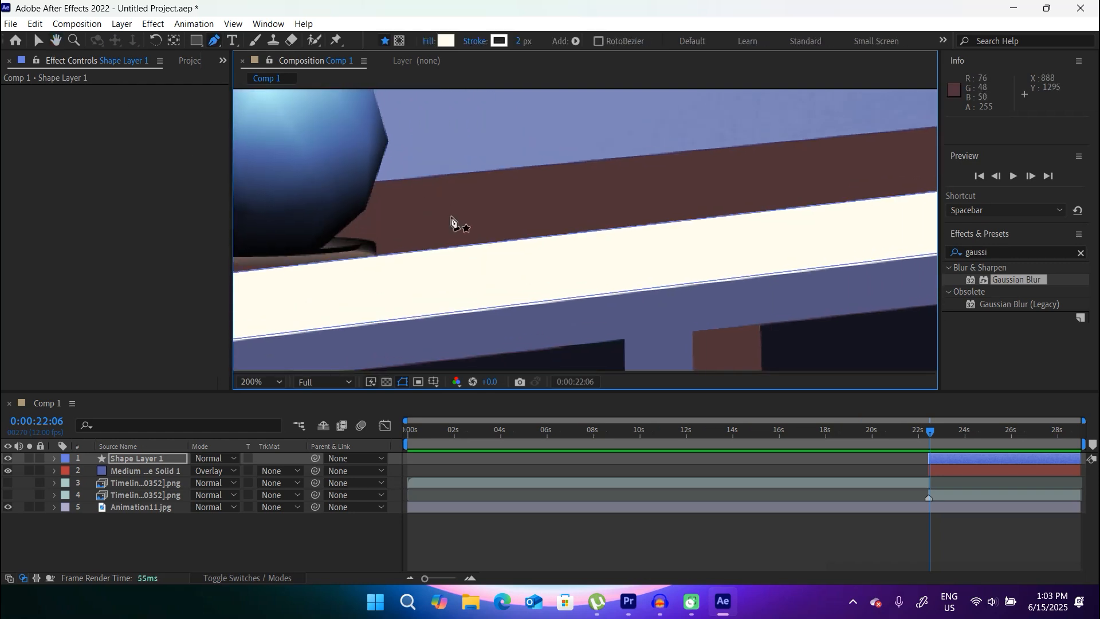
{"action": "scroll", "coordinate": [453, 224], "scroll_direction": "down", "scroll_amount": 4}
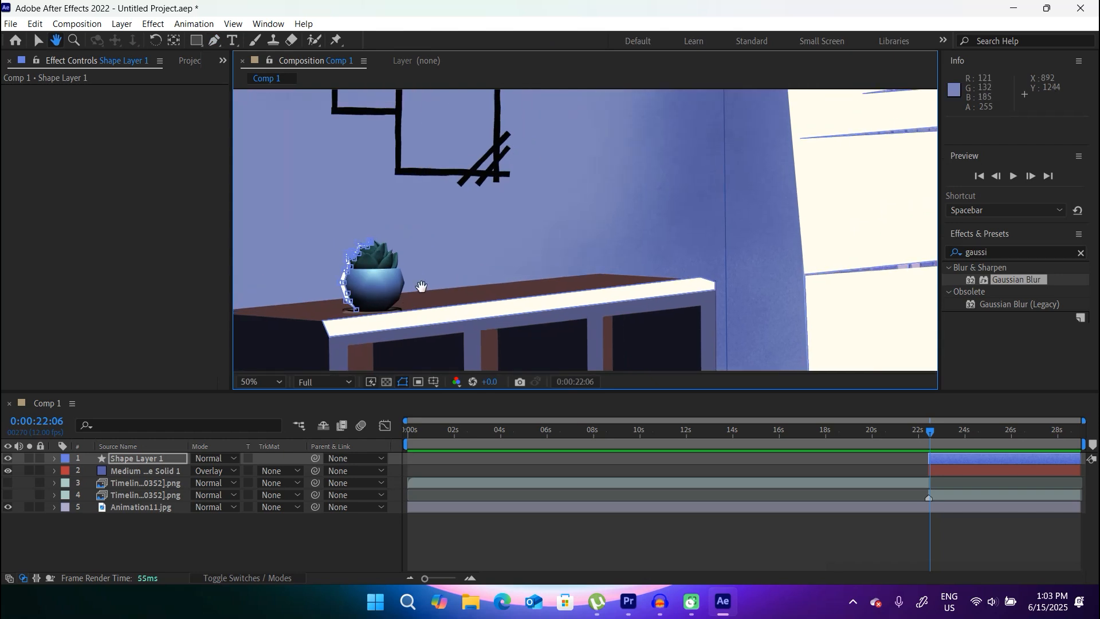
{"action": "left_click_drag", "start_coordinate": [534, 182], "coordinate": [390, 256]}
{"action": "left_click_drag", "start_coordinate": [620, 237], "coordinate": [437, 106]}
{"action": "left_click_drag", "start_coordinate": [580, 264], "coordinate": [545, 183]}
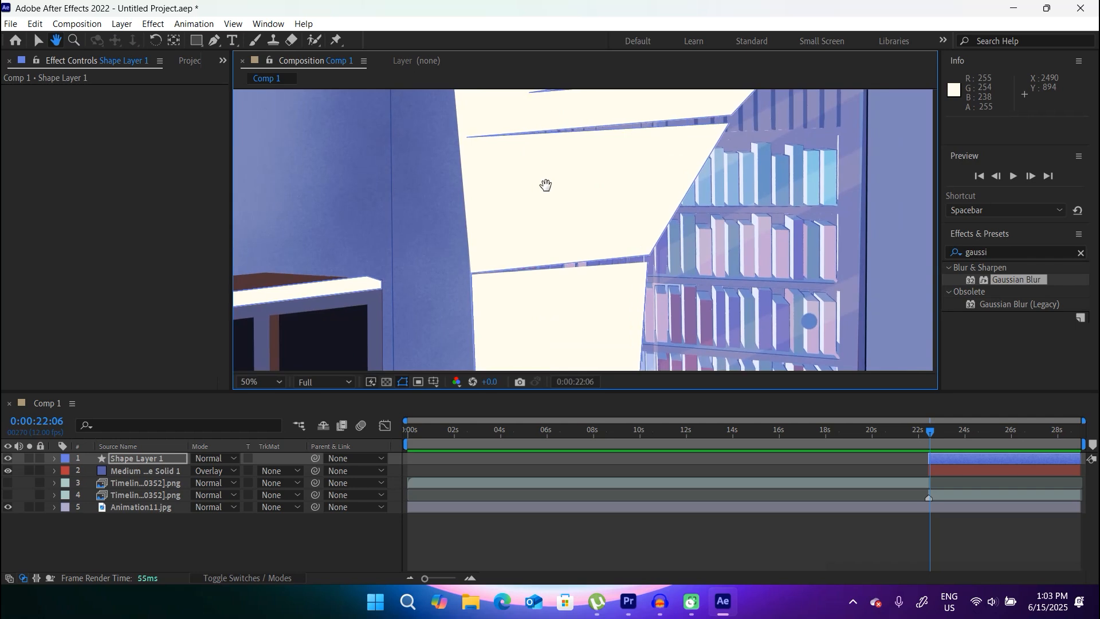
{"action": "left_click_drag", "start_coordinate": [396, 188], "coordinate": [540, 199]}
{"action": "scroll", "coordinate": [532, 206], "scroll_direction": "down", "scroll_amount": 2}
{"action": "left_click_drag", "start_coordinate": [483, 221], "coordinate": [430, 217]}
{"action": "left_click", "coordinate": [815, 534]}
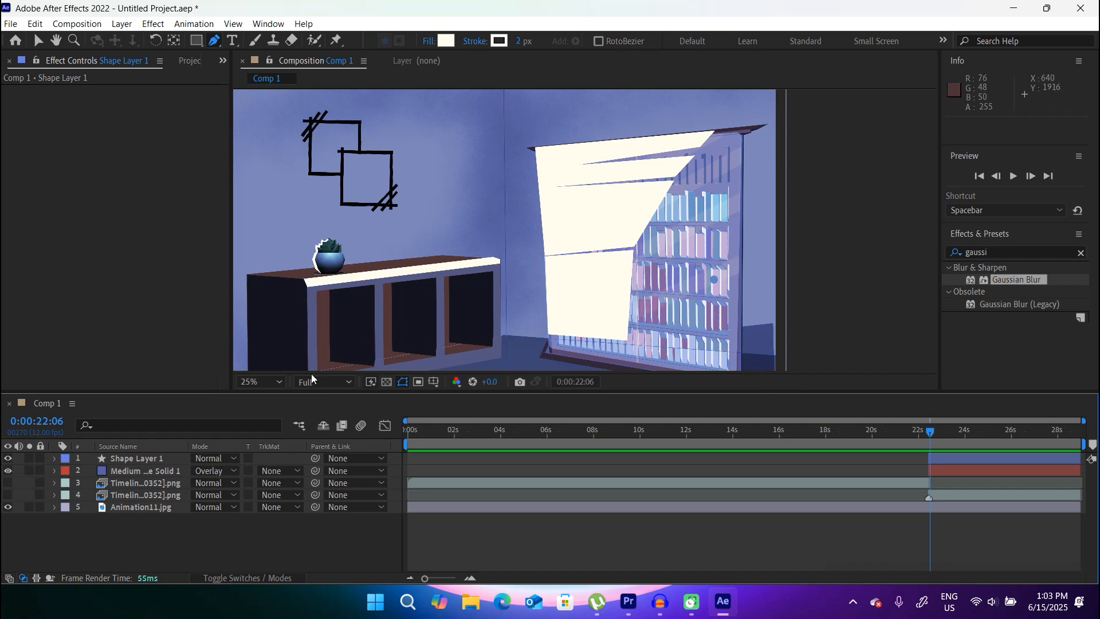
Set the blending mode of Shape Layer 1 to Add and deselect the layer.
{"action": "left_click", "coordinate": [229, 458]}
{"action": "left_click", "coordinate": [265, 205]}
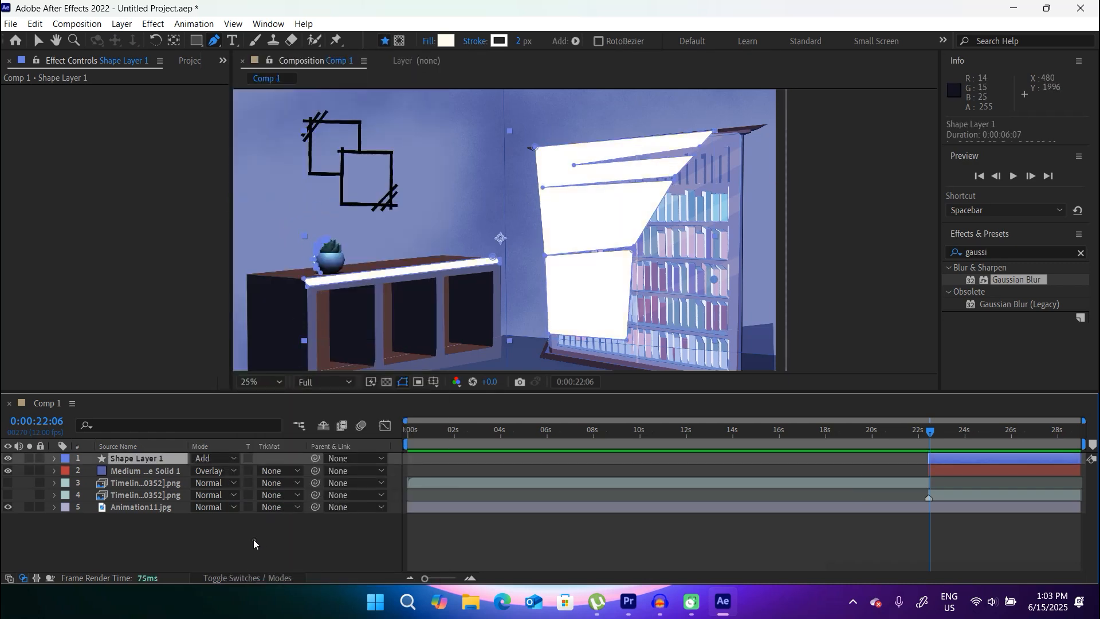
{"action": "key", "text": "ctrl+shift+a"}
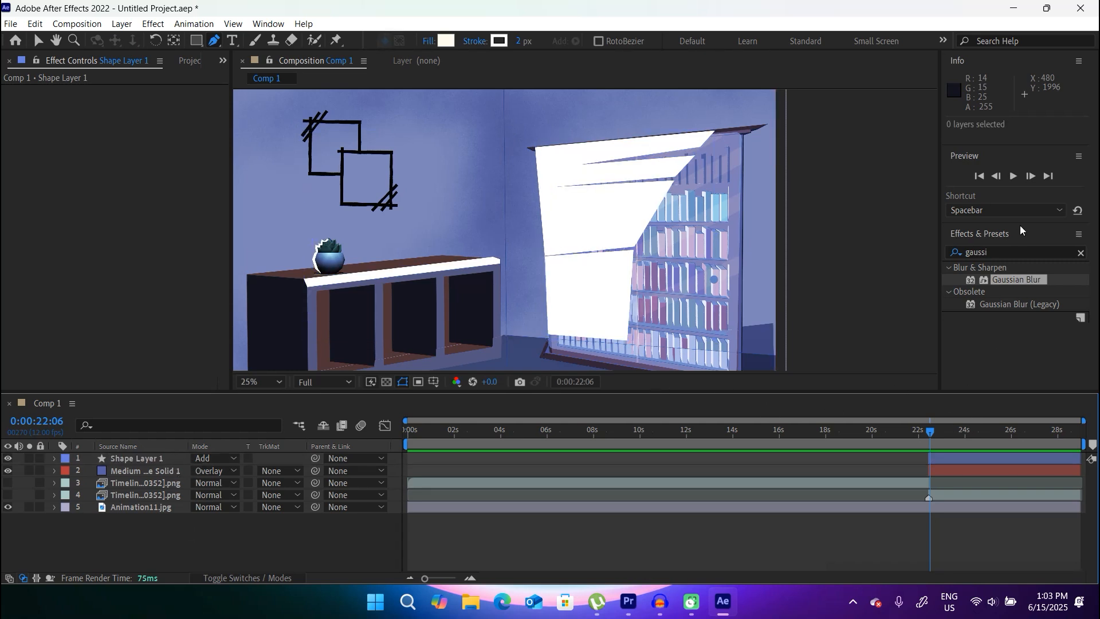
Apply Gaussian Blur to Shape Layer 1 with a blurriness of 50.
{"action": "left_click", "coordinate": [1016, 282]}
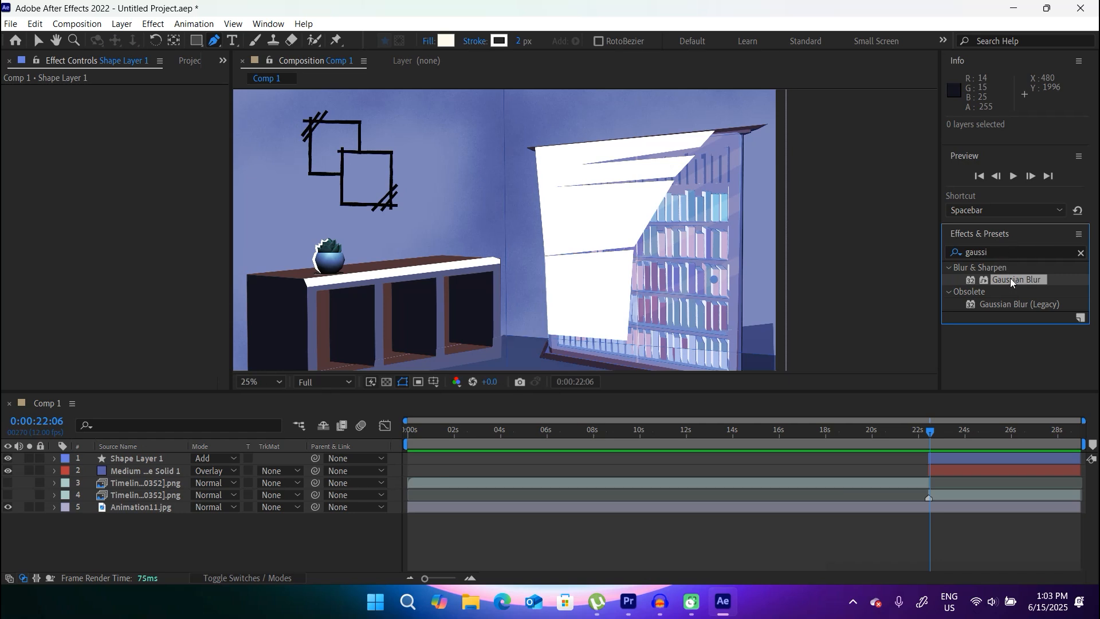
{"action": "left_click_drag", "start_coordinate": [1011, 282], "coordinate": [985, 464]}
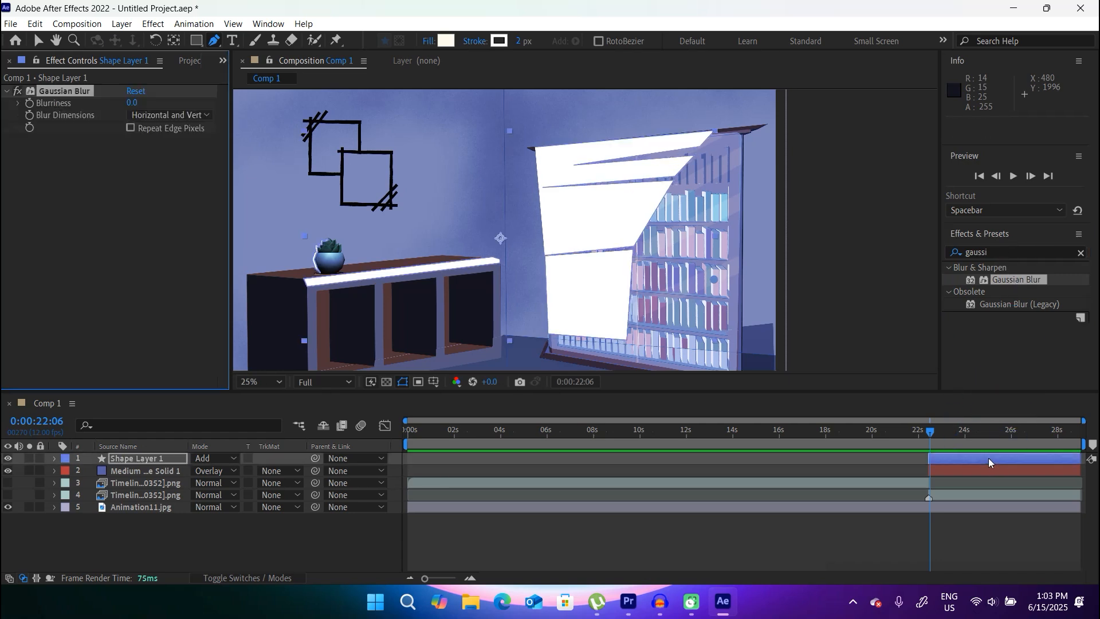
{"action": "key", "text": "v"}
{"action": "left_click", "coordinate": [131, 103]}
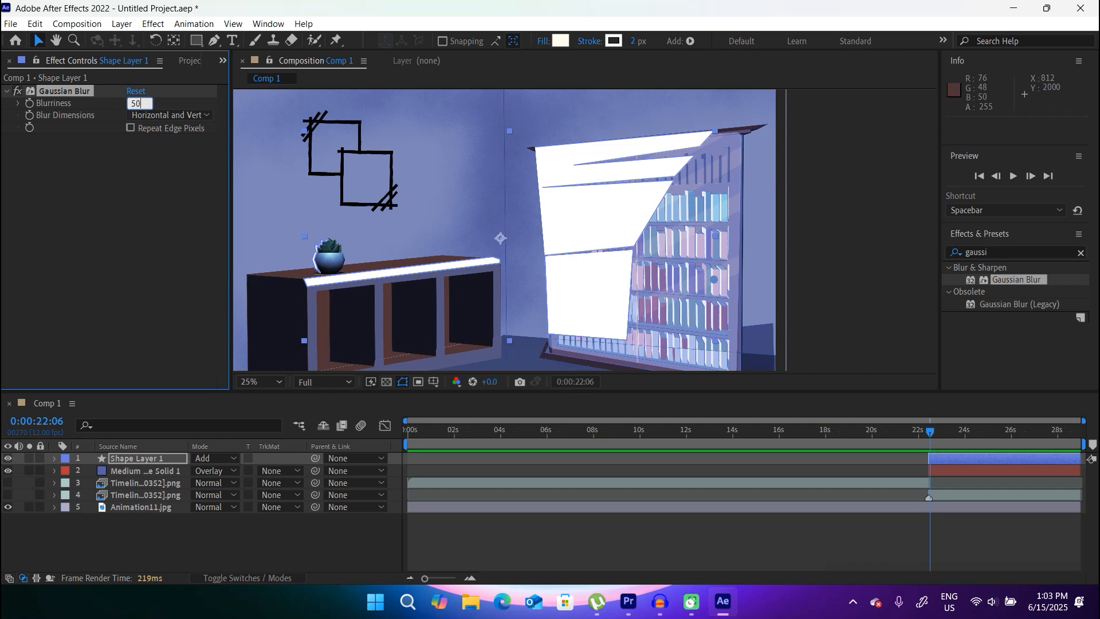
{"action": "key", "text": "Return"}
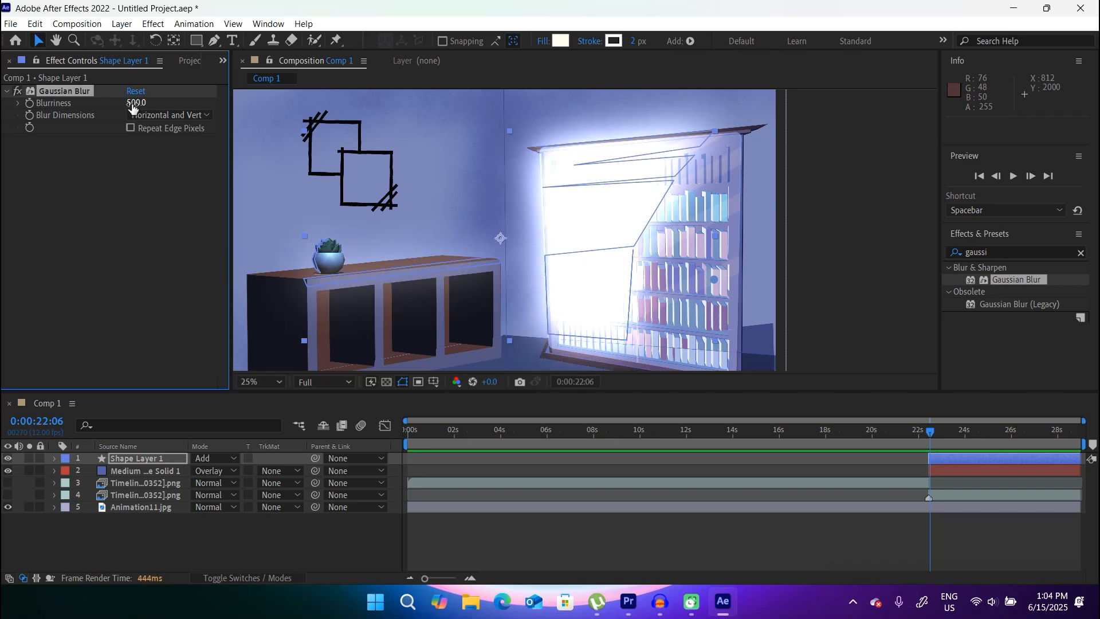
{"action": "left_click", "coordinate": [136, 102]}
{"action": "type", "text": "50"}
{"action": "key", "text": "Return"}
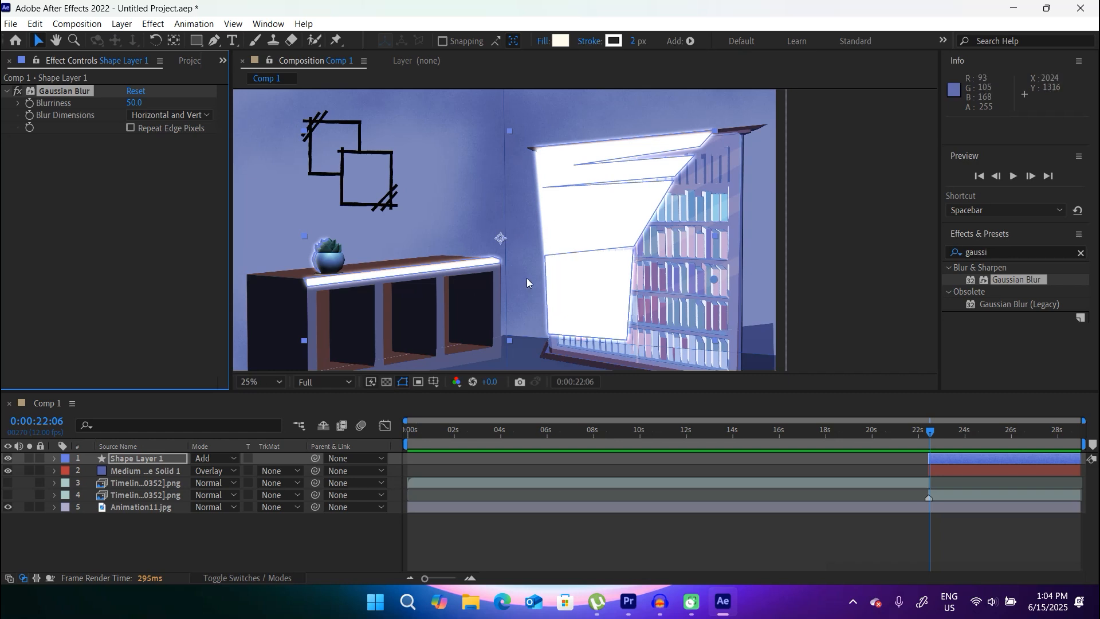
Lower the opacity of Shape Layer 1, trying 40% and then 45%, and deselect the layer.
{"action": "key", "text": "t"}
{"action": "left_click", "coordinate": [196, 472]}
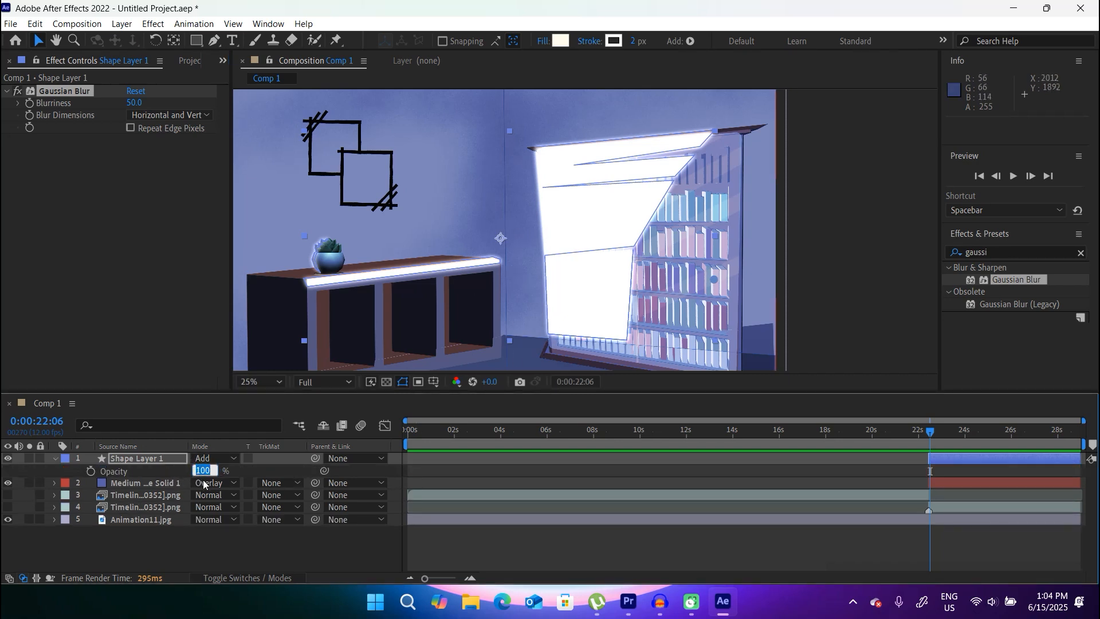
{"action": "type", "text": "40"}
{"action": "key", "text": "Return"}
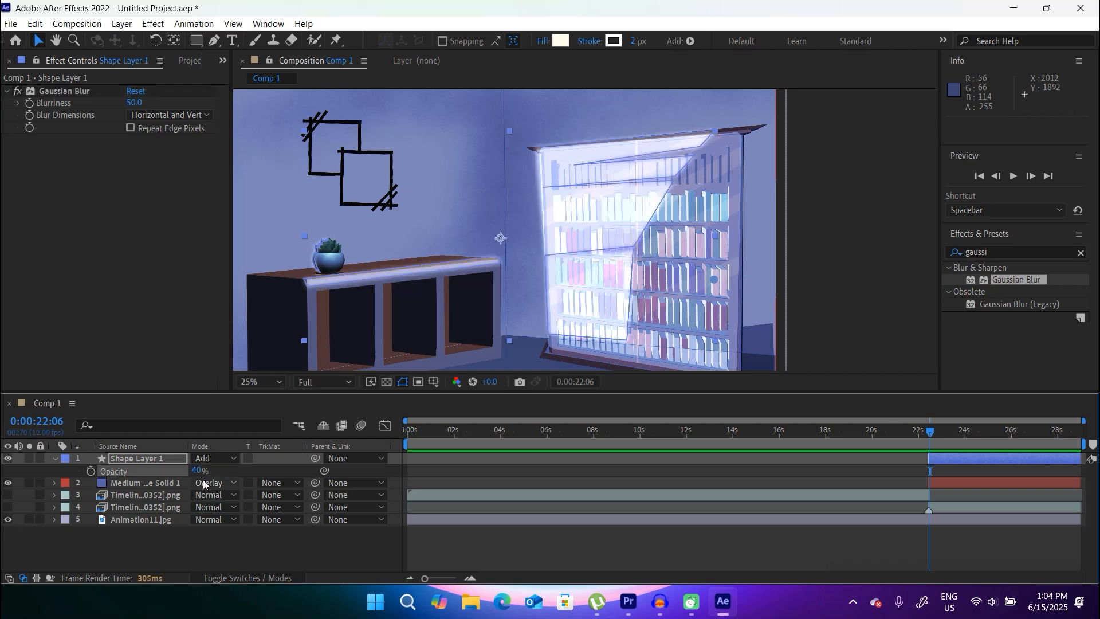
{"action": "left_click", "coordinate": [198, 470]}
{"action": "type", "text": "45"}
{"action": "key", "text": "Return"}
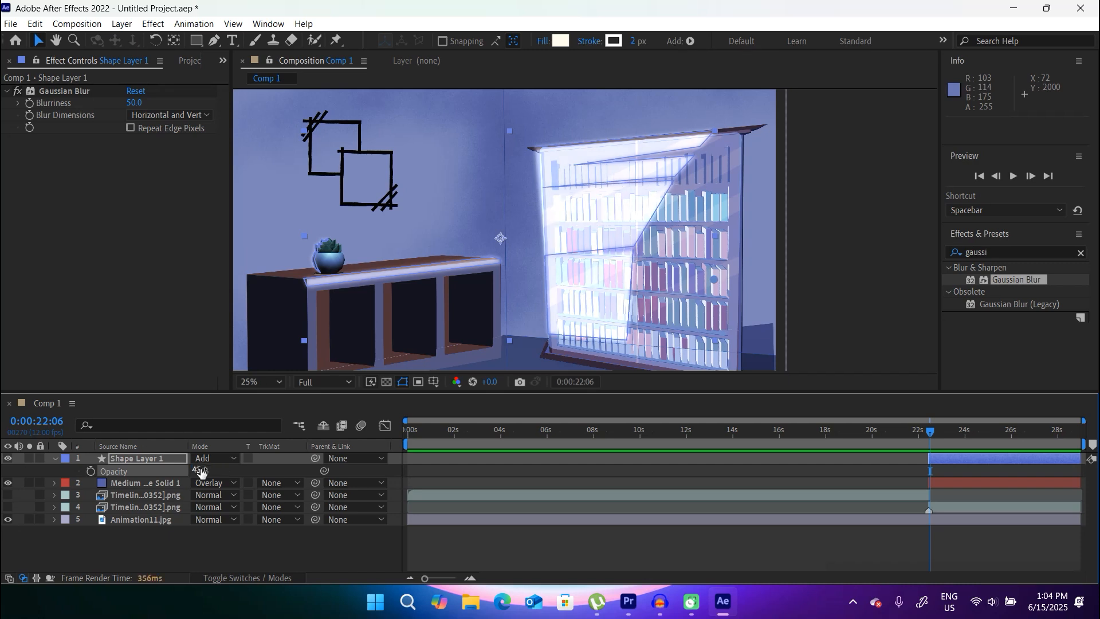
{"action": "left_click", "coordinate": [471, 547]}
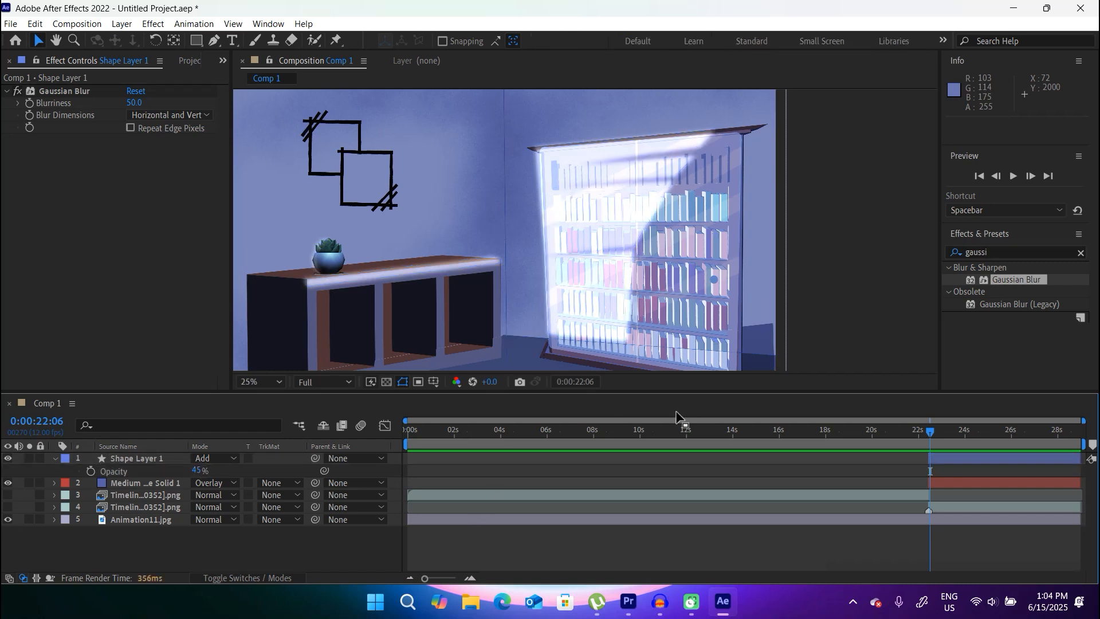
Show both character PNG sequence layers and move Shape Layer 1 beneath them, directly above Animation11.jpg.
{"action": "left_click_drag", "start_coordinate": [930, 435], "coordinate": [958, 442]}
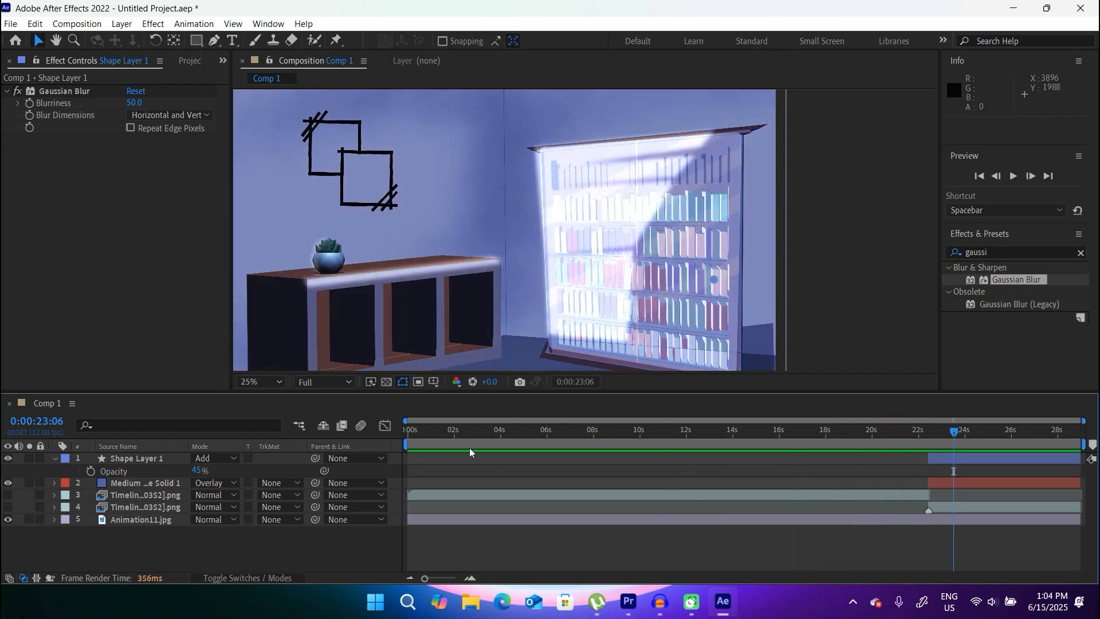
{"action": "left_click", "coordinate": [7, 495]}
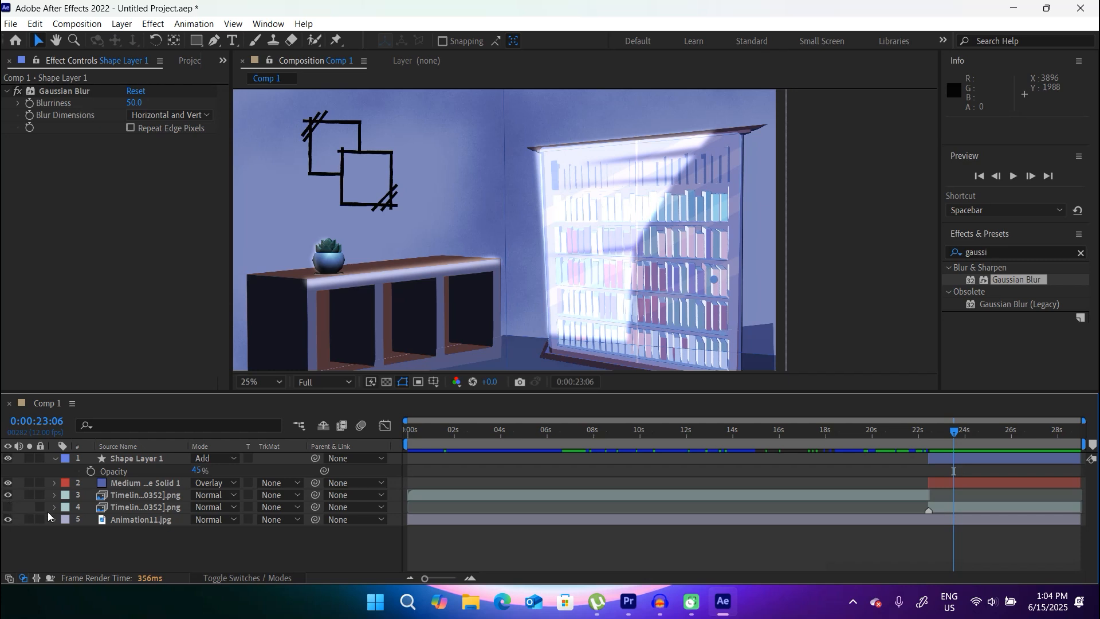
{"action": "left_click", "coordinate": [7, 507]}
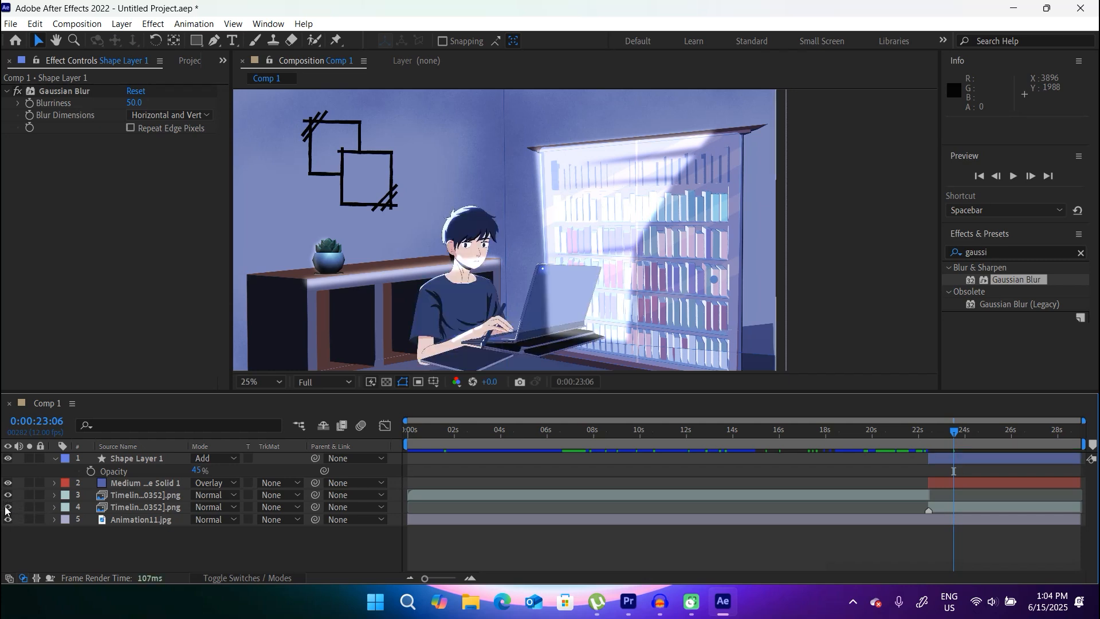
{"action": "left_click_drag", "start_coordinate": [143, 459], "coordinate": [150, 510]}
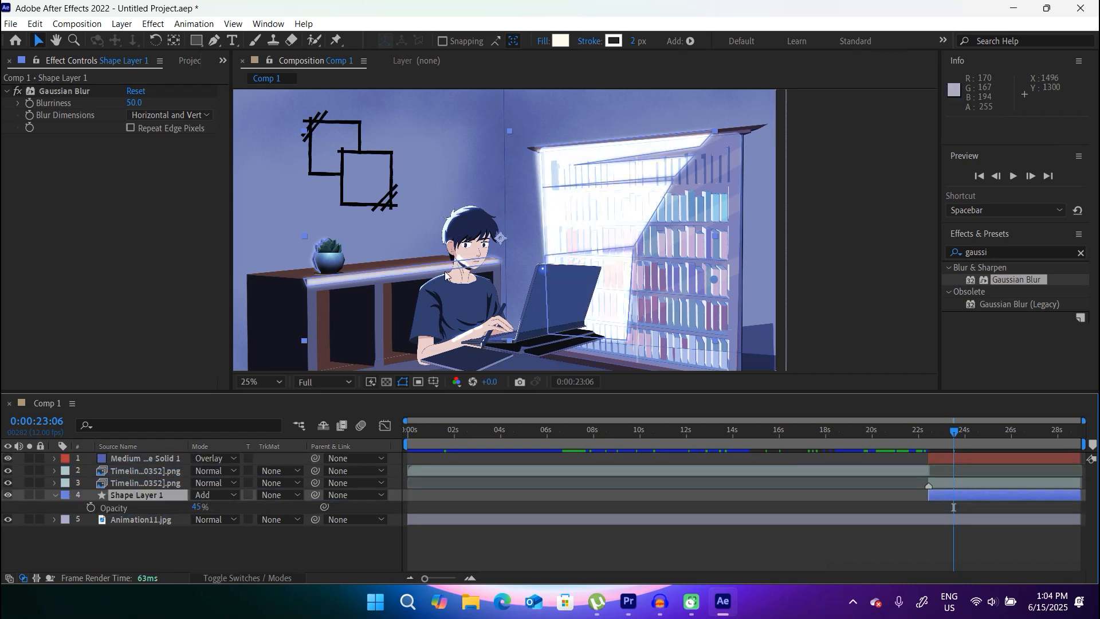
{"action": "mouse_move", "coordinate": [954, 431]}
{"action": "left_mouse_down"}
{"action": "mouse_move", "coordinate": [922, 437]}
{"action": "mouse_move", "coordinate": [956, 439]}
{"action": "left_mouse_up"}
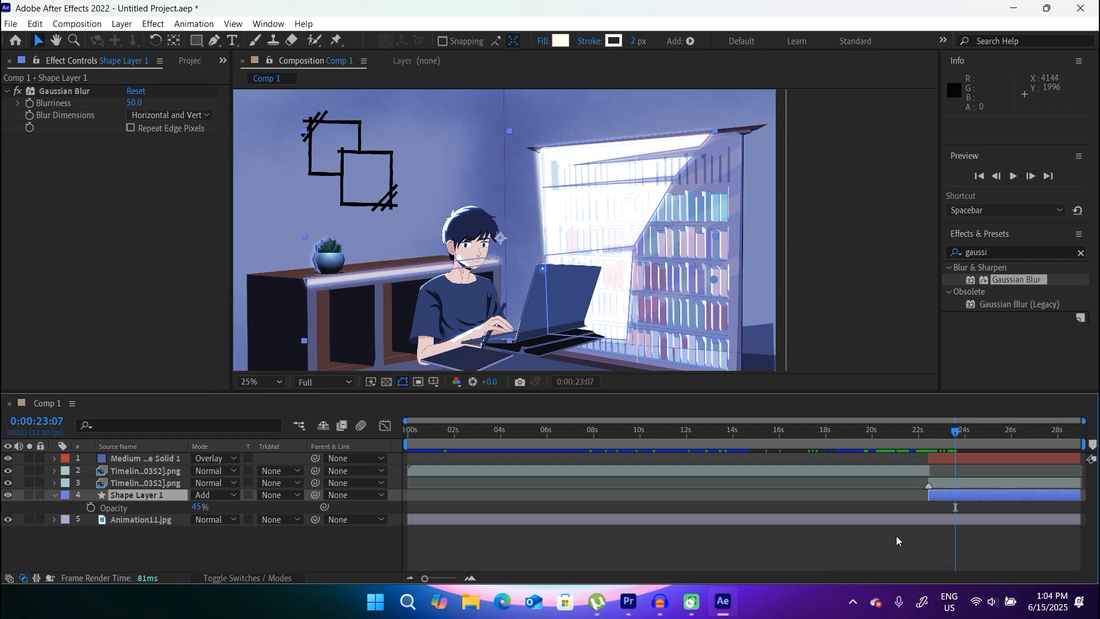
{"action": "left_click", "coordinate": [910, 541]}
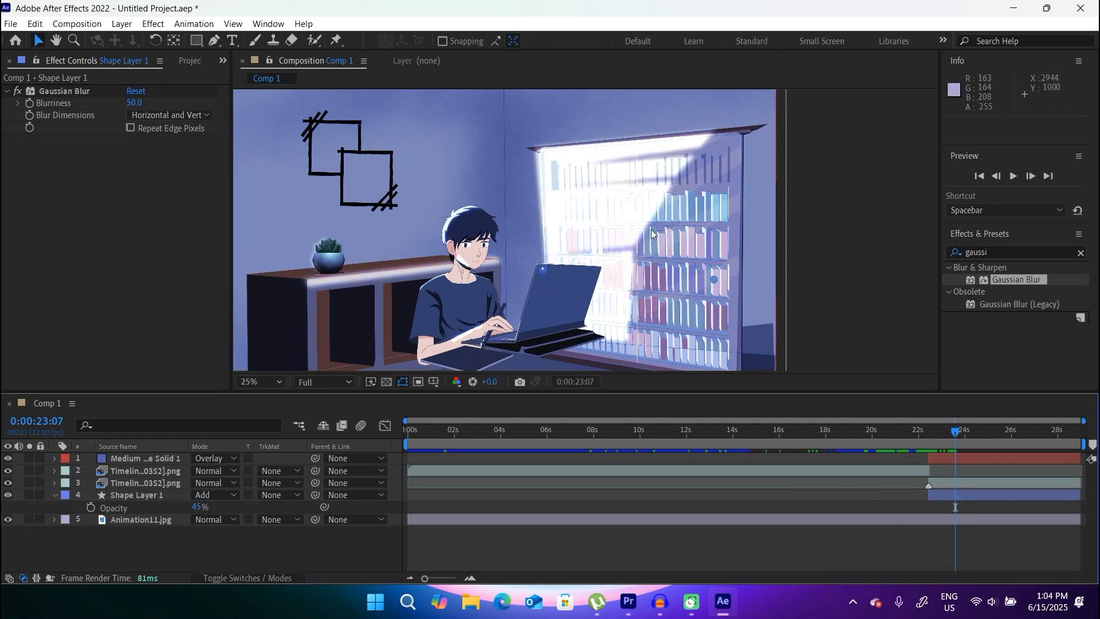
Reduce the opacity of Shape Layer 1 further, trying 40% and then 35%, and deselect the layer.
{"action": "left_click_drag", "start_coordinate": [574, 228], "coordinate": [603, 235]}
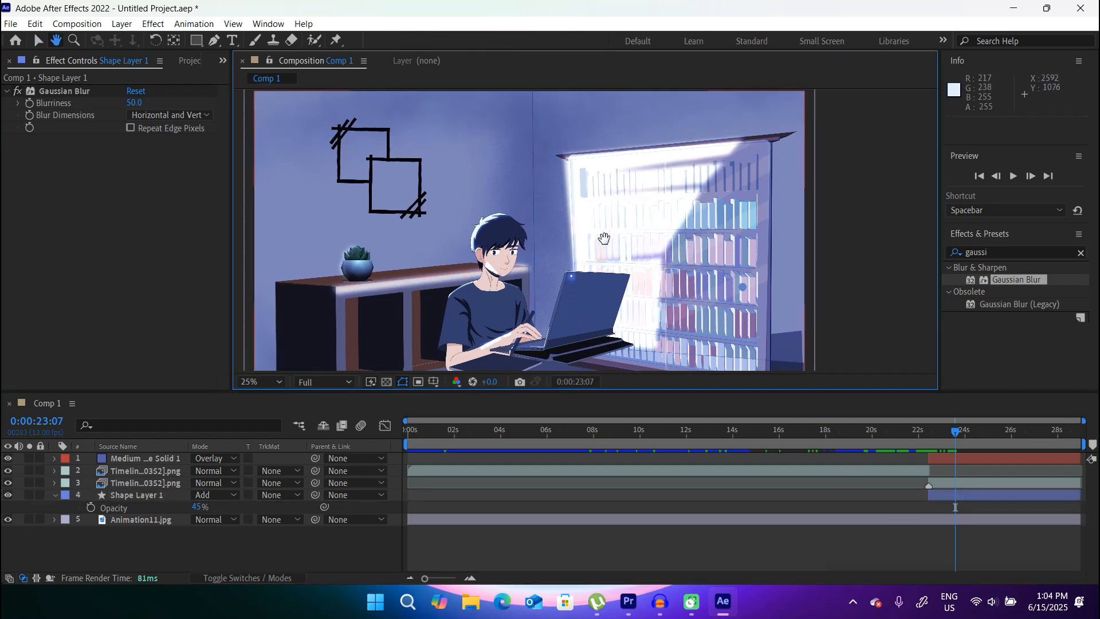
{"action": "scroll", "coordinate": [600, 233], "scroll_direction": "up", "scroll_amount": 2}
{"action": "key", "text": "space"}
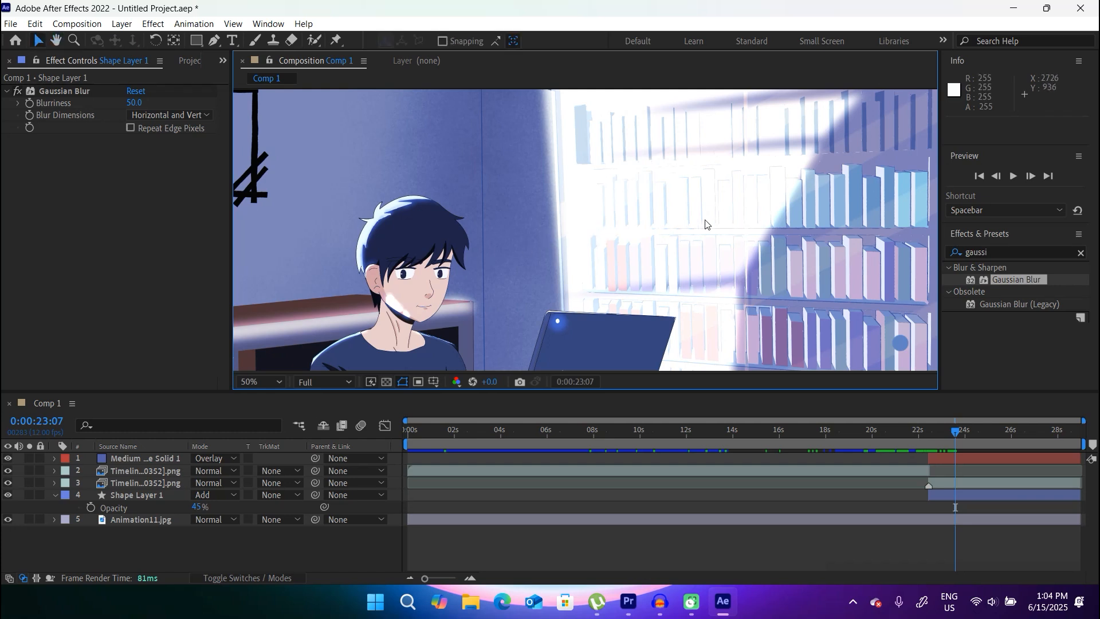
{"action": "left_click", "coordinate": [198, 507]}
{"action": "type", "text": "4"}
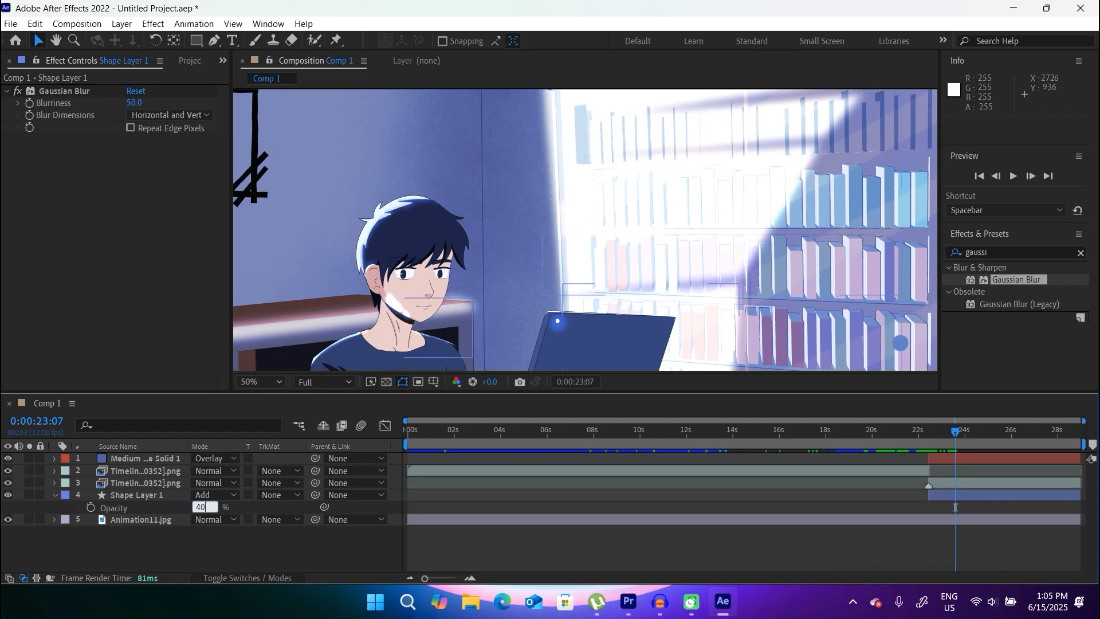
{"action": "type", "text": "0"}
{"action": "key", "text": "Return"}
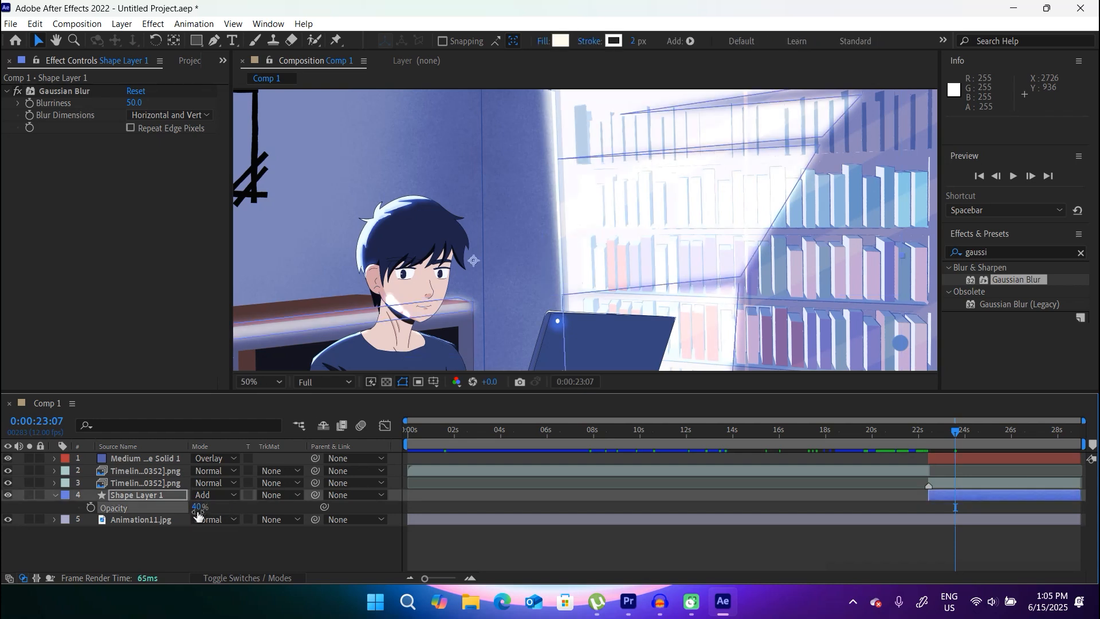
{"action": "left_click", "coordinate": [200, 505]}
{"action": "type", "text": "35"}
{"action": "key", "text": "Return"}
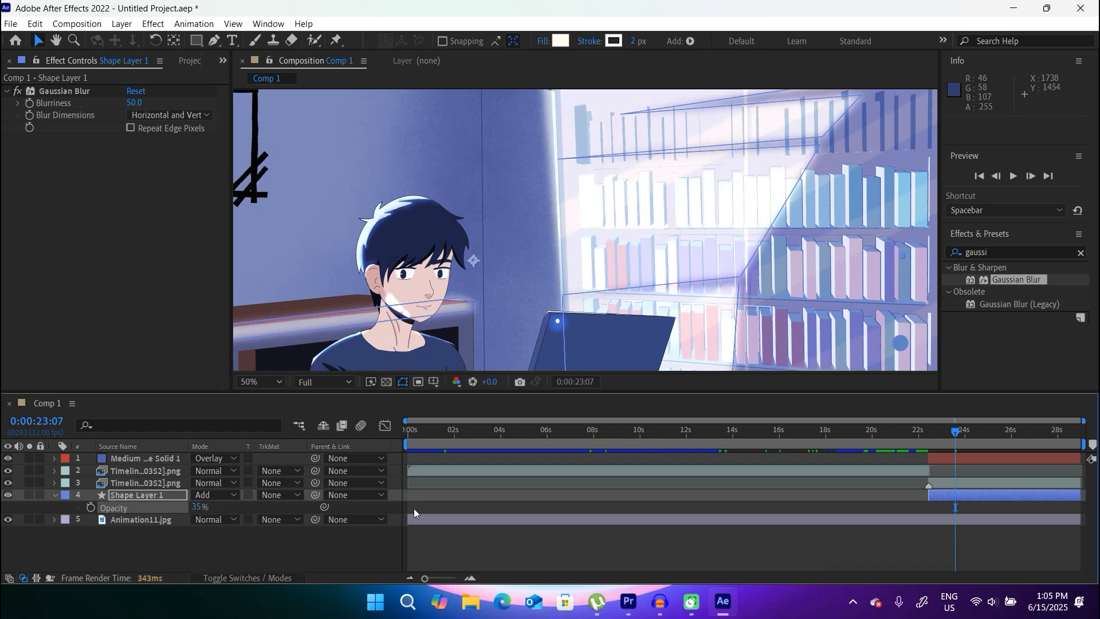
{"action": "left_click", "coordinate": [405, 550]}
Examine the softened light on the bookcase and character around 0:00:23:04, and collapse the properties of Shape Layer 1.
{"action": "key", "text": "h"}
{"action": "mouse_move", "coordinate": [593, 224]}
{"action": "left_mouse_down"}
{"action": "mouse_move", "coordinate": [573, 274]}
{"action": "mouse_move", "coordinate": [584, 223]}
{"action": "left_mouse_up"}
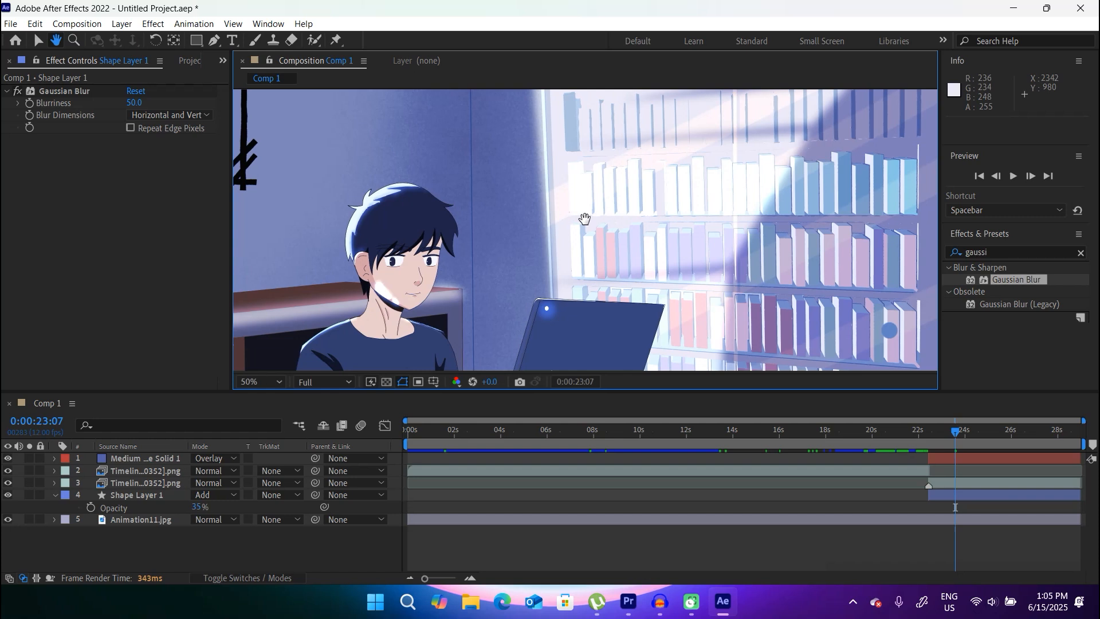
{"action": "right_click", "coordinate": [612, 221]}
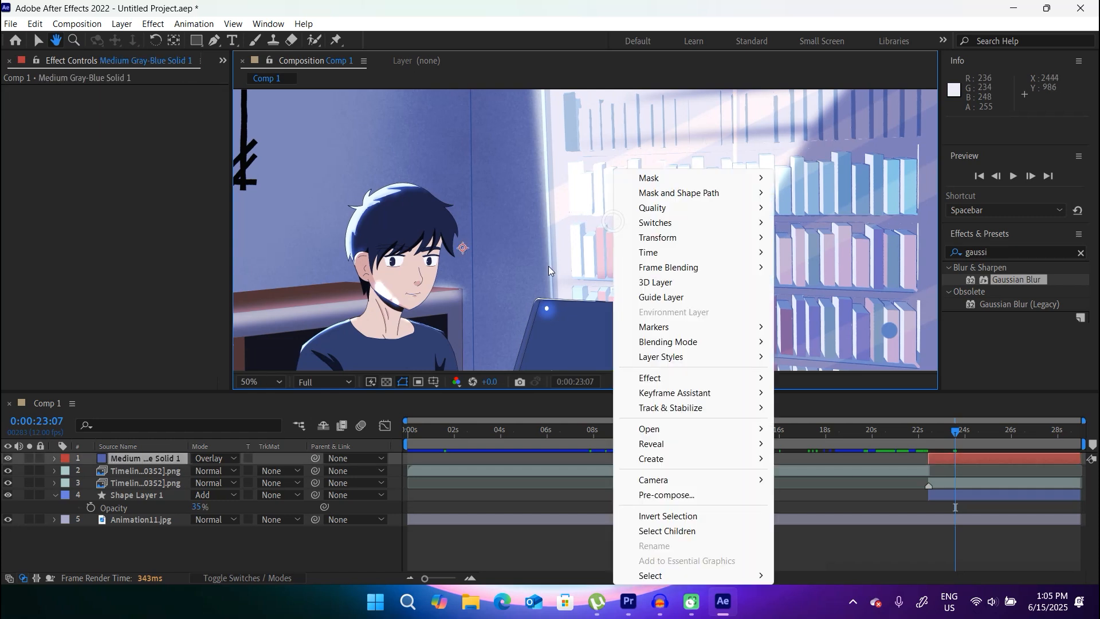
{"action": "left_click", "coordinate": [449, 542]}
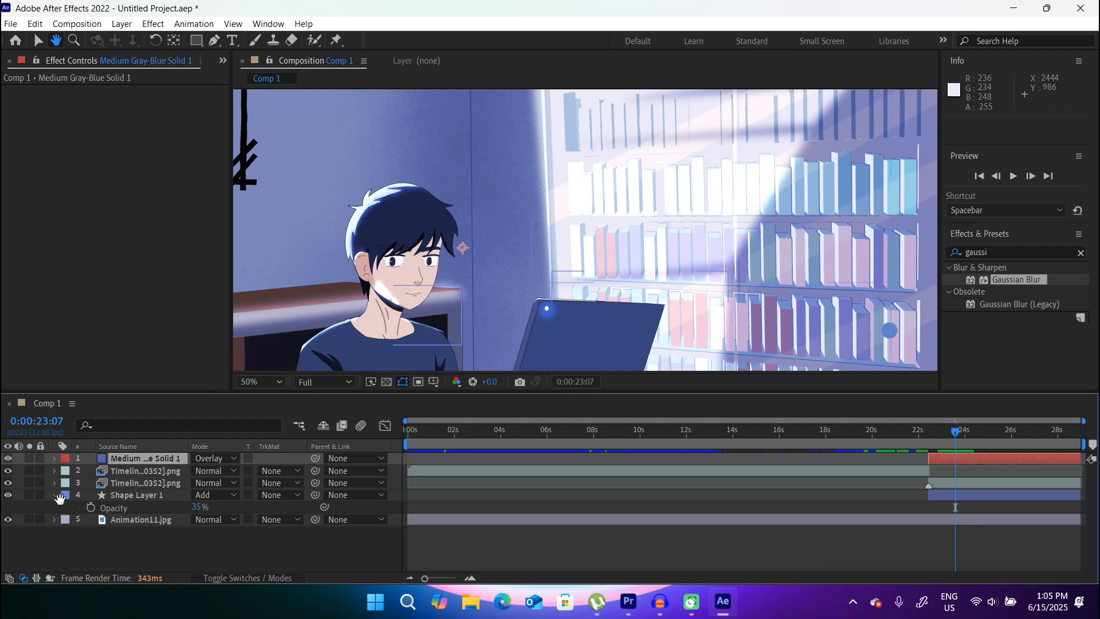
{"action": "mouse_move", "coordinate": [951, 432]}
{"action": "left_mouse_down"}
{"action": "mouse_move", "coordinate": [920, 432]}
{"action": "mouse_move", "coordinate": [944, 435]}
{"action": "left_mouse_up"}
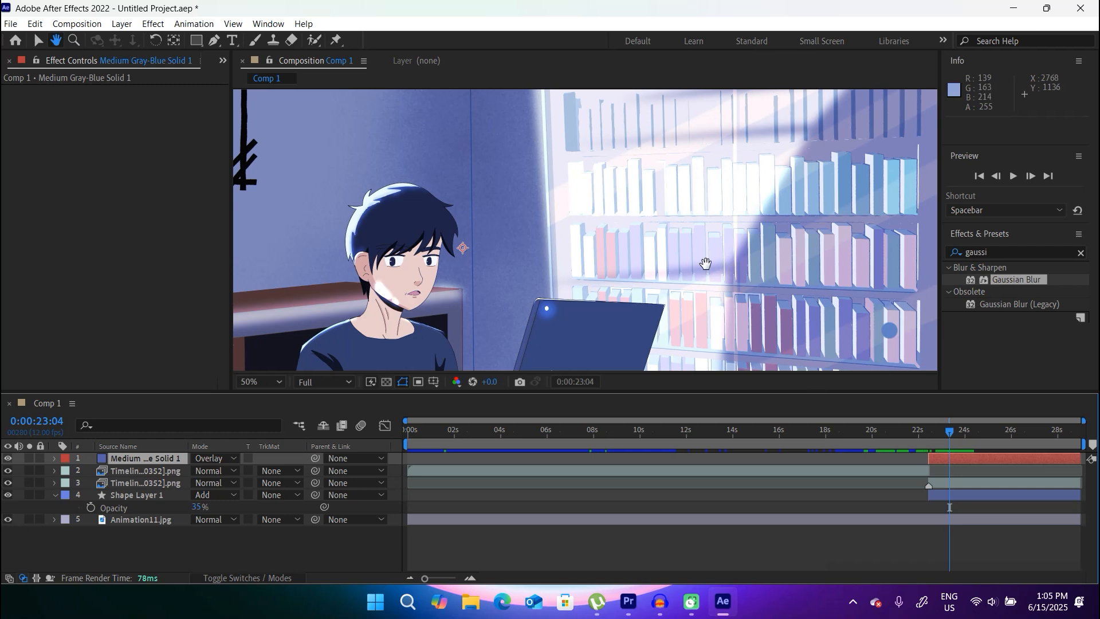
{"action": "scroll", "coordinate": [707, 266], "scroll_direction": "down", "scroll_amount": 2}
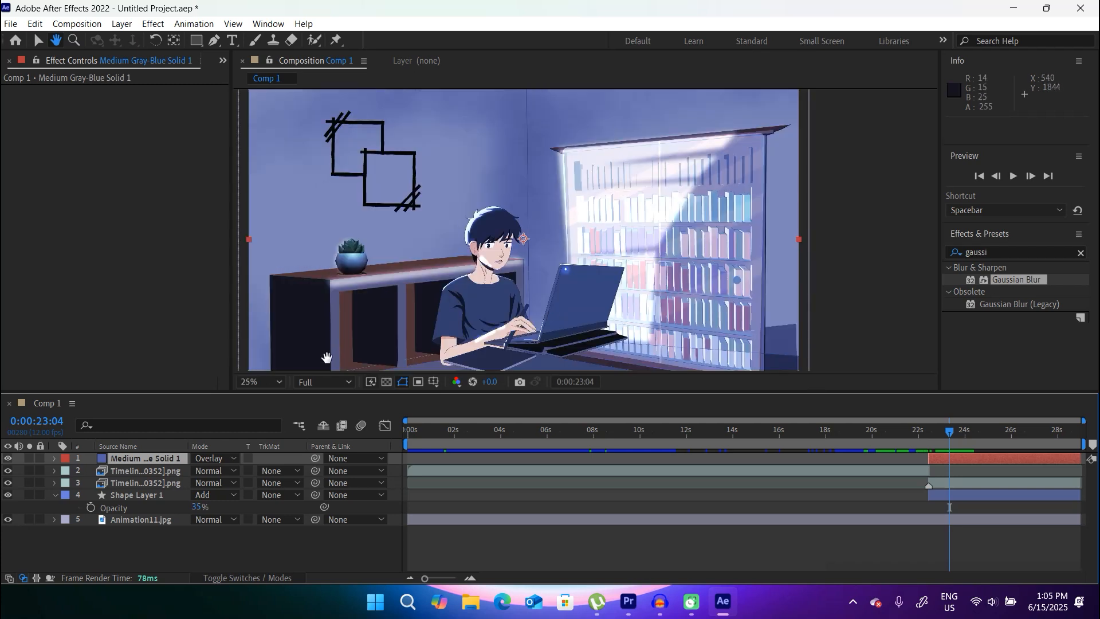
{"action": "mouse_move", "coordinate": [489, 302]}
{"action": "left_mouse_down"}
{"action": "mouse_move", "coordinate": [477, 325]}
{"action": "mouse_move", "coordinate": [490, 316]}
{"action": "left_mouse_up"}
{"action": "left_click", "coordinate": [55, 495]}
{"action": "left_click", "coordinate": [55, 496]}
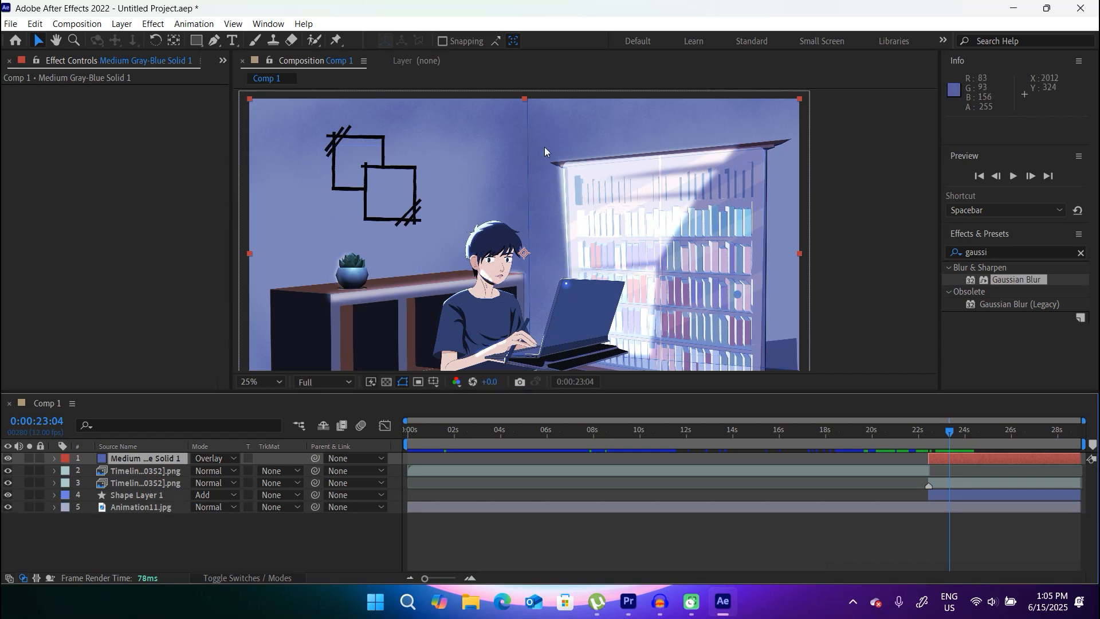
Create a new 3840 x 2160 px solid in the composition with the colour FFFEEE.
{"action": "left_click", "coordinate": [278, 553]}
{"action": "right_click", "coordinate": [273, 548]}
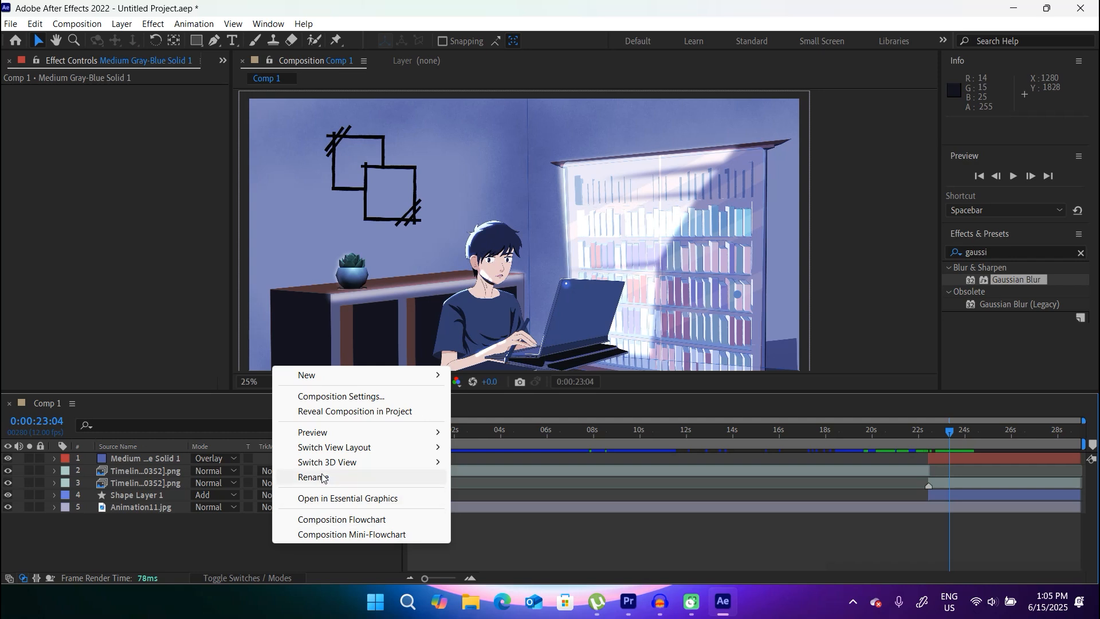
{"action": "mouse_move", "coordinate": [430, 375]}
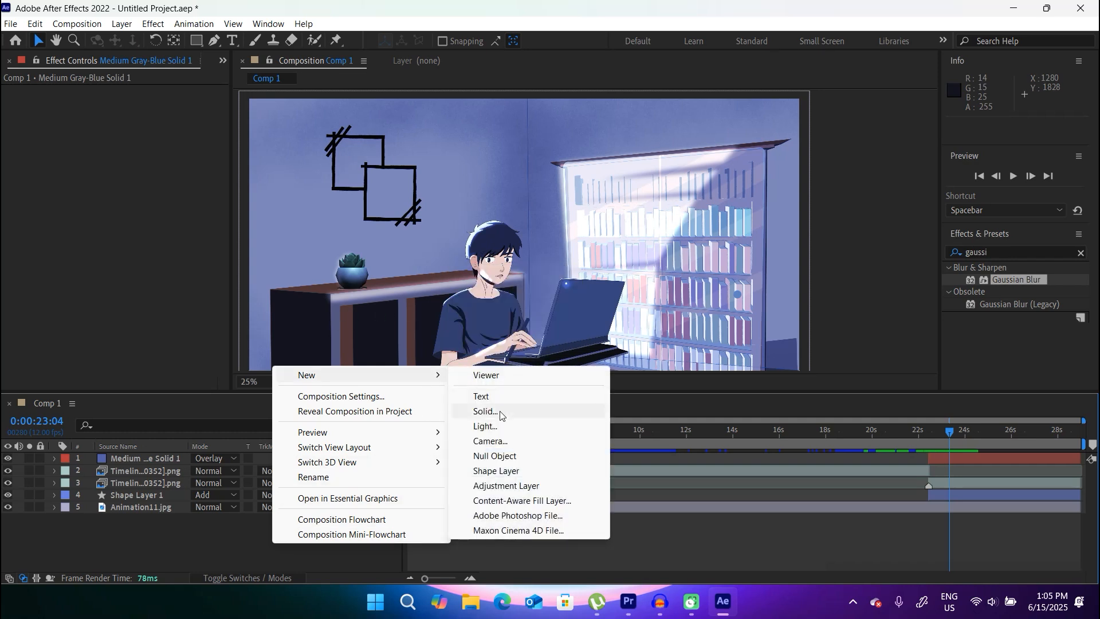
{"action": "left_click", "coordinate": [500, 412]}
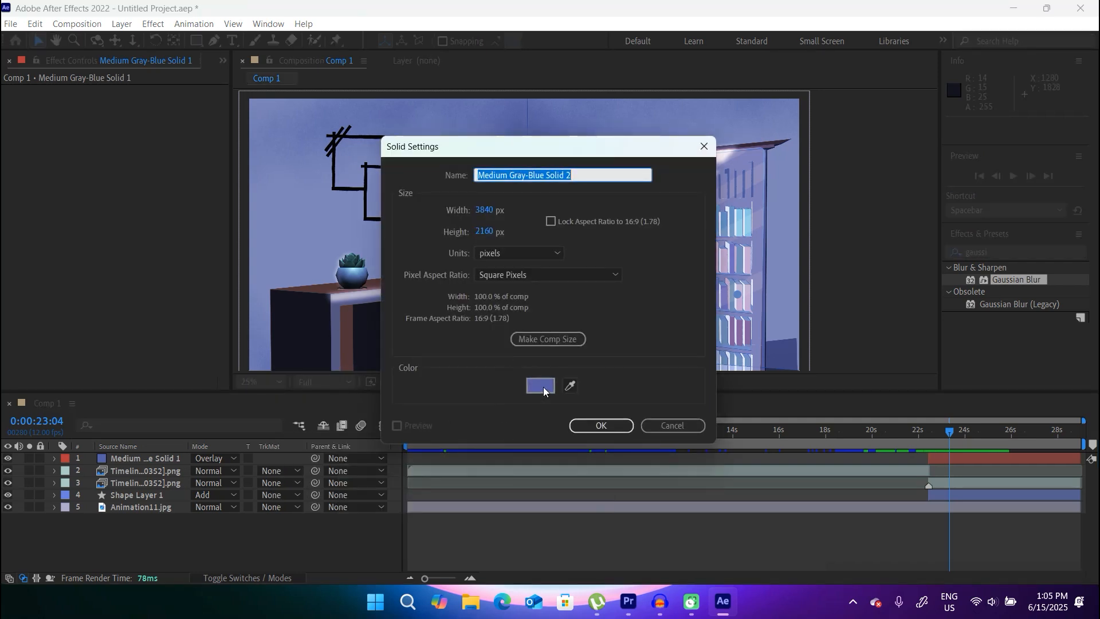
{"action": "left_click", "coordinate": [542, 385]}
{"action": "type", "text": "FFFEEE"}
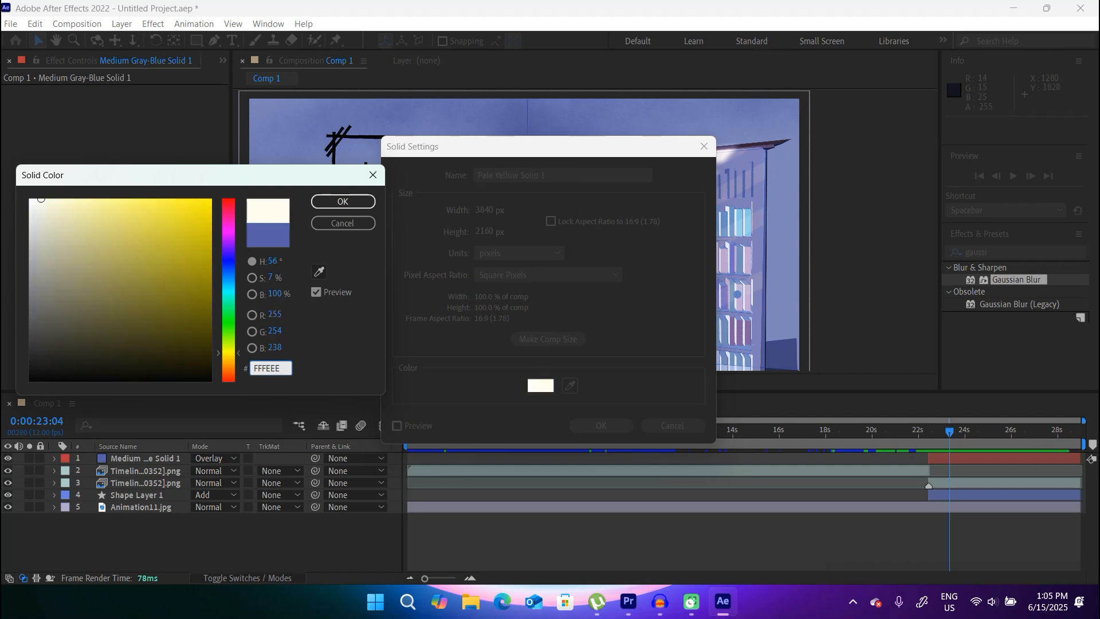
{"action": "key", "text": "Return"}
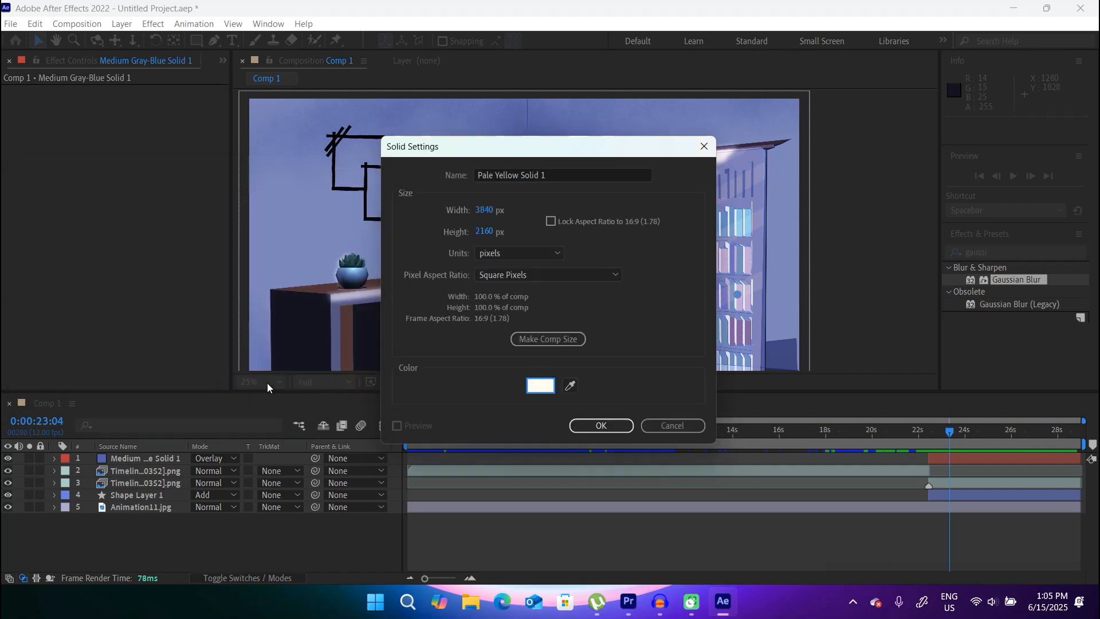
{"action": "left_click", "coordinate": [601, 425]}
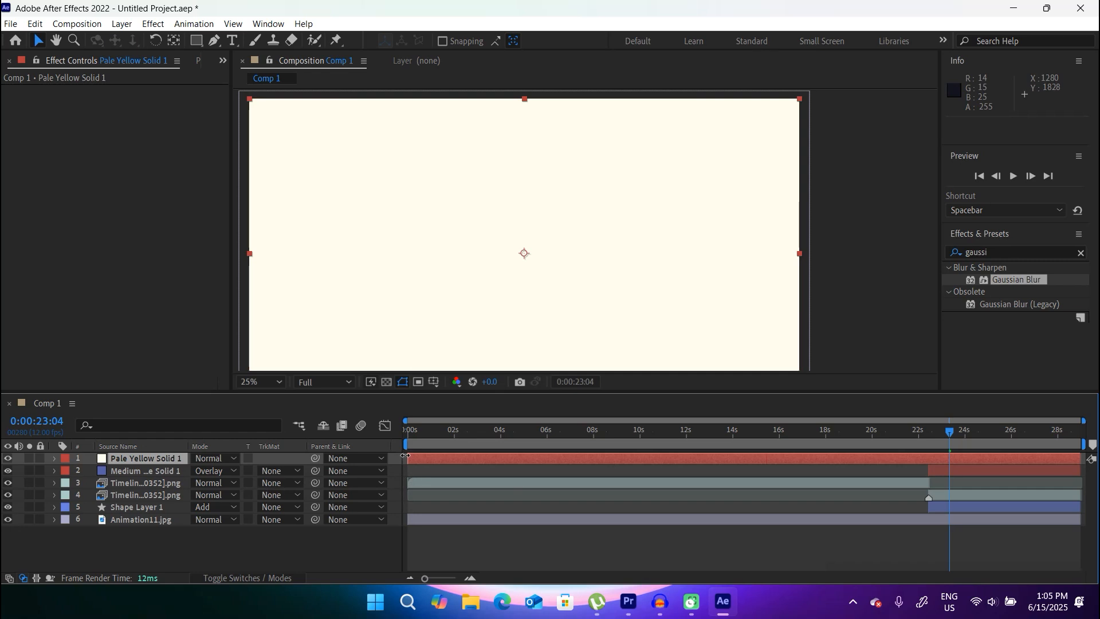
Set the blending mode of the pale yellow solid to Overlay.
{"action": "right_click", "coordinate": [408, 456]}
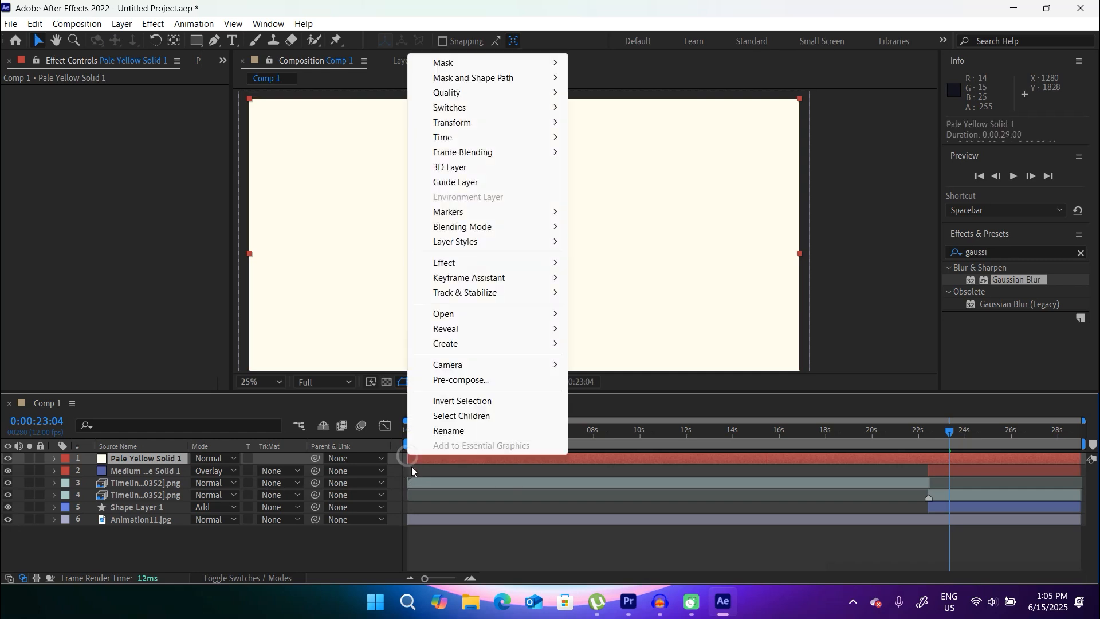
{"action": "left_click", "coordinate": [383, 546]}
{"action": "left_click", "coordinate": [508, 456]}
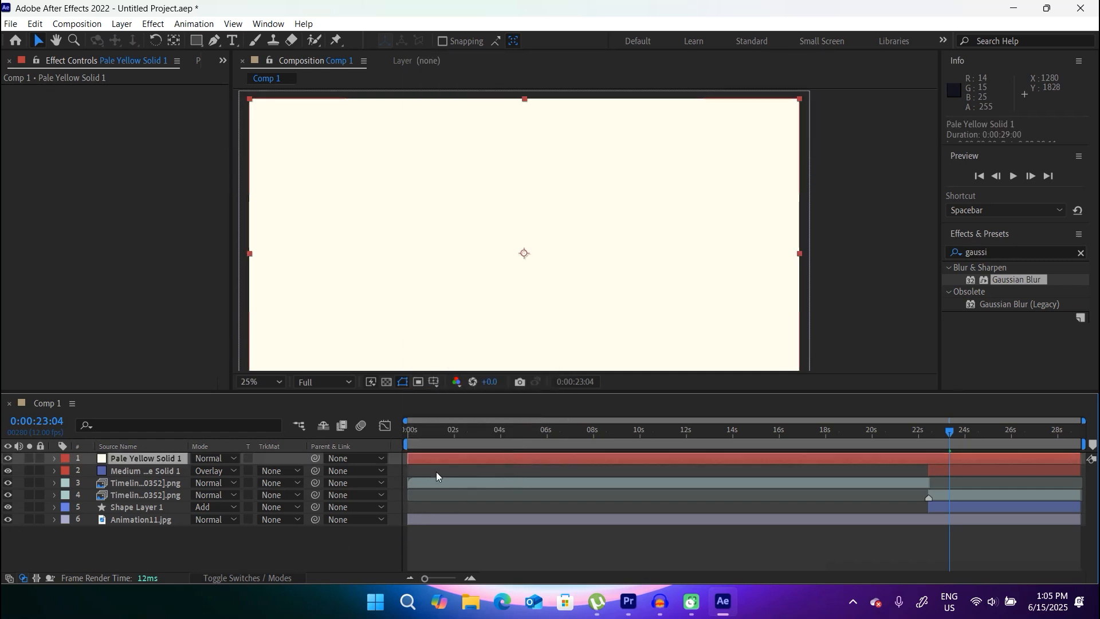
{"action": "left_click", "coordinate": [227, 460]}
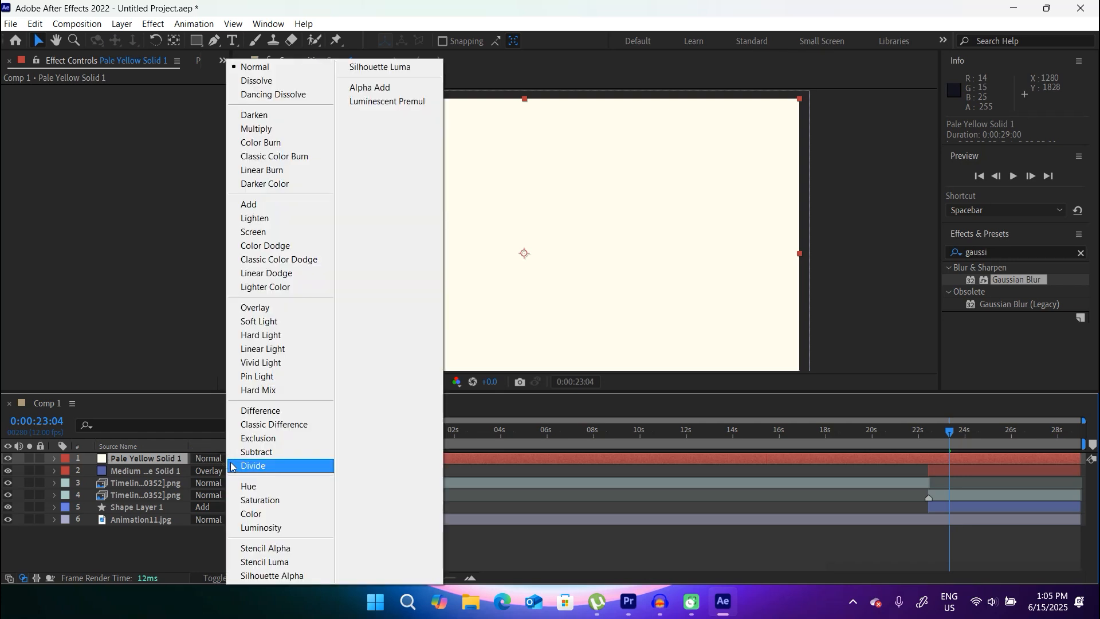
{"action": "left_click", "coordinate": [267, 311]}
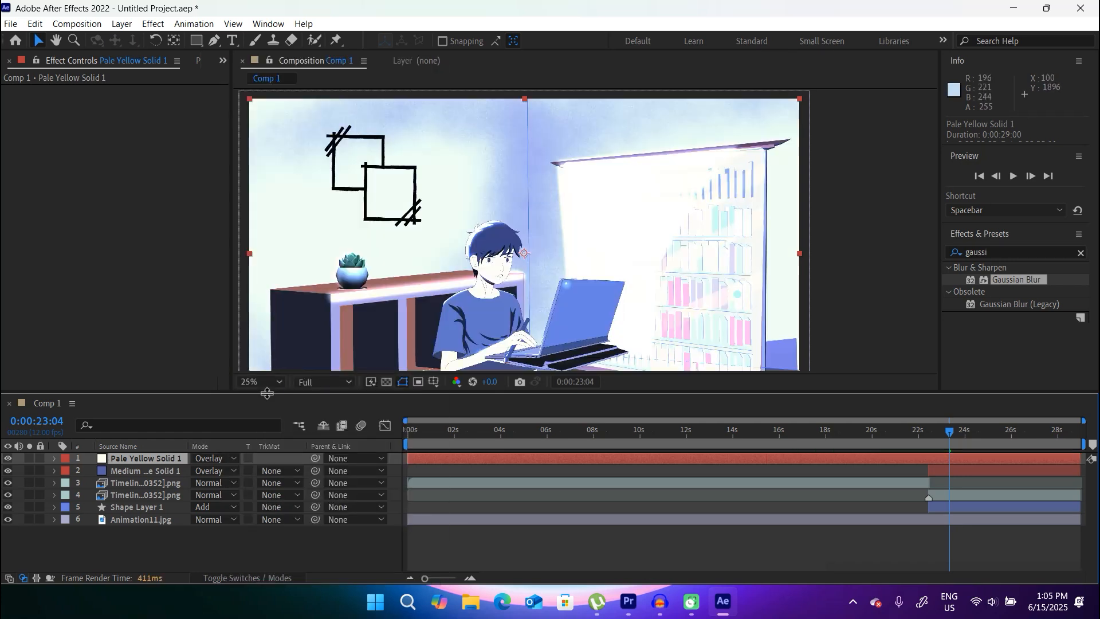
Lower the opacity of the pale yellow solid, trying 20% and then 30%, and check the brightened scene up close.
{"action": "key", "text": "t"}
{"action": "left_click", "coordinate": [203, 470]}
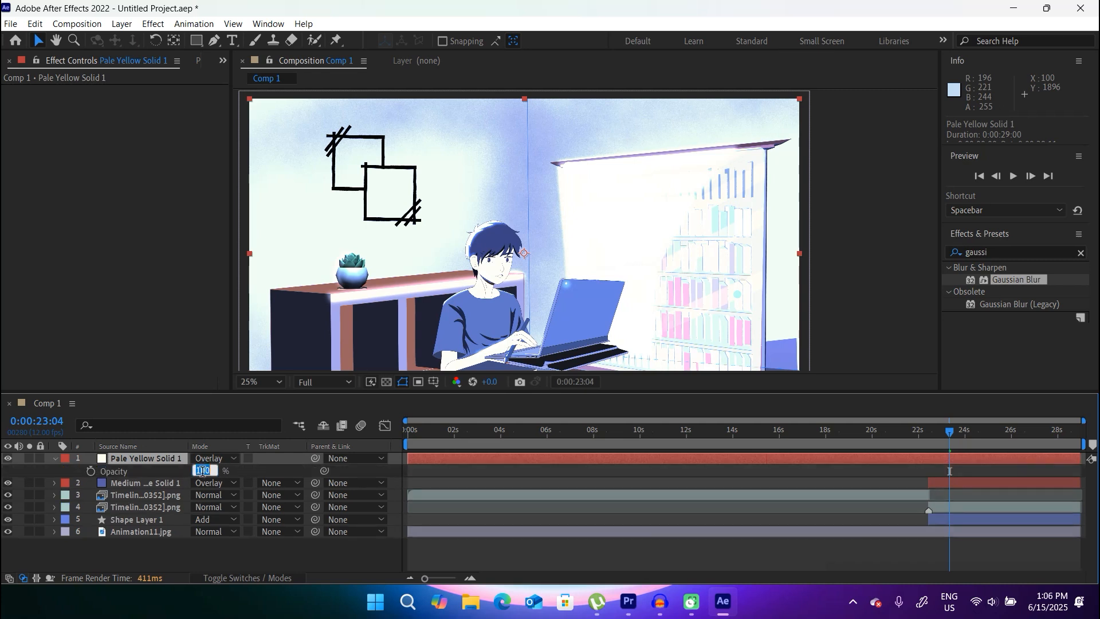
{"action": "type", "text": "20"}
{"action": "key", "text": "Return"}
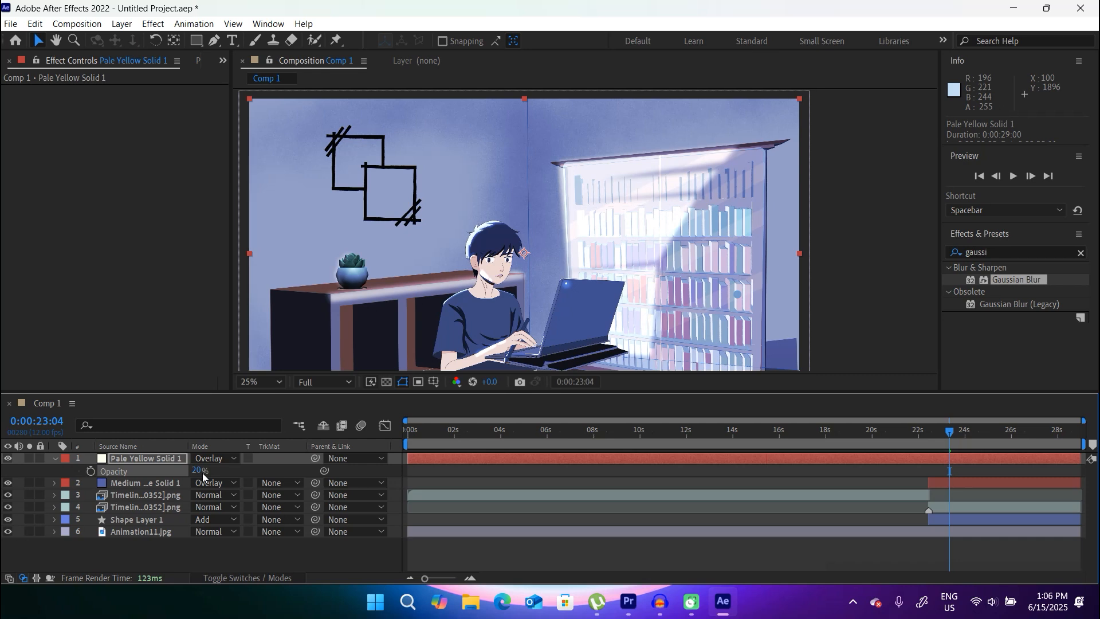
{"action": "left_click", "coordinate": [199, 470]}
{"action": "type", "text": "30"}
{"action": "key", "text": "Return"}
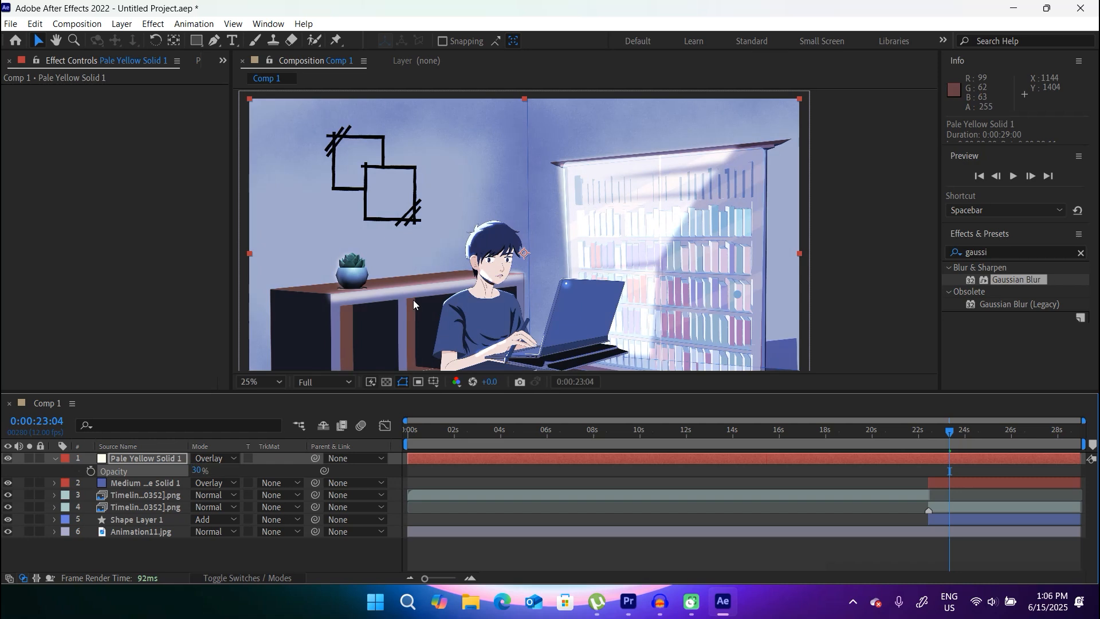
{"action": "scroll", "coordinate": [470, 177], "scroll_direction": "down", "scroll_amount": 1}
{"action": "scroll", "coordinate": [470, 177], "scroll_direction": "up", "scroll_amount": 2}
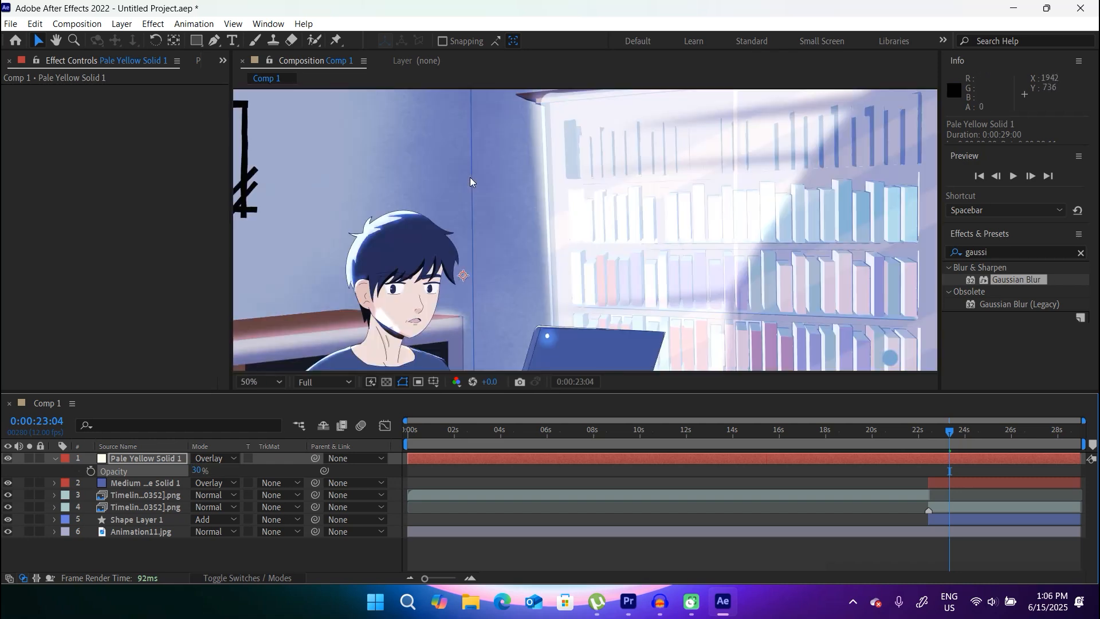
Set the opacity of the pale yellow solid to 25%.
{"action": "scroll", "coordinate": [469, 177], "scroll_direction": "down", "scroll_amount": 1}
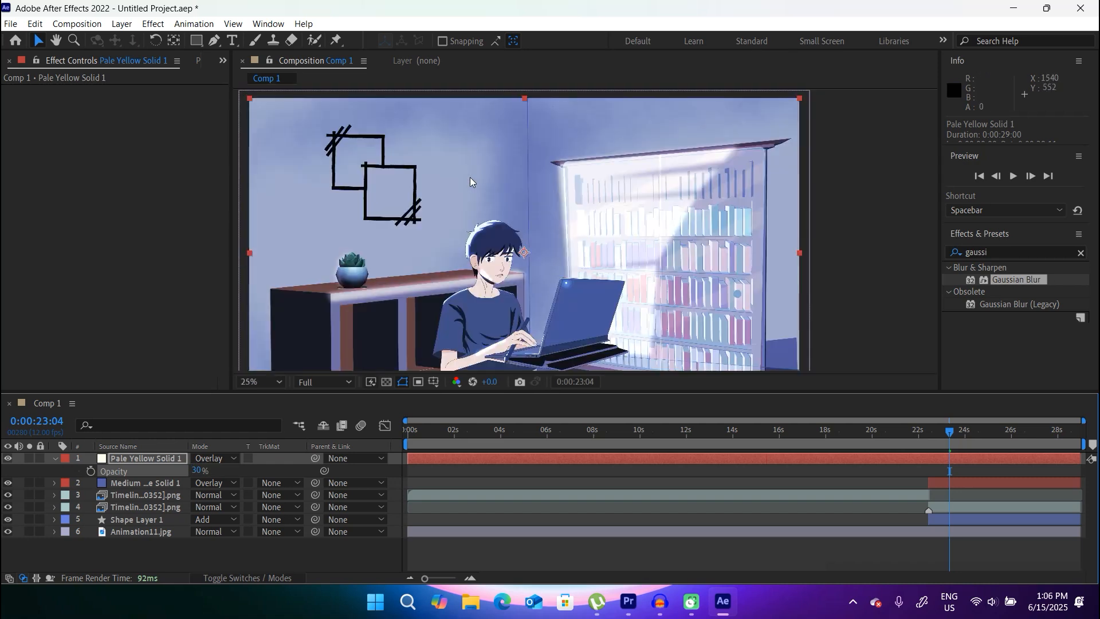
{"action": "left_click", "coordinate": [199, 470]}
{"action": "type", "text": "25"}
{"action": "key", "text": "Return"}
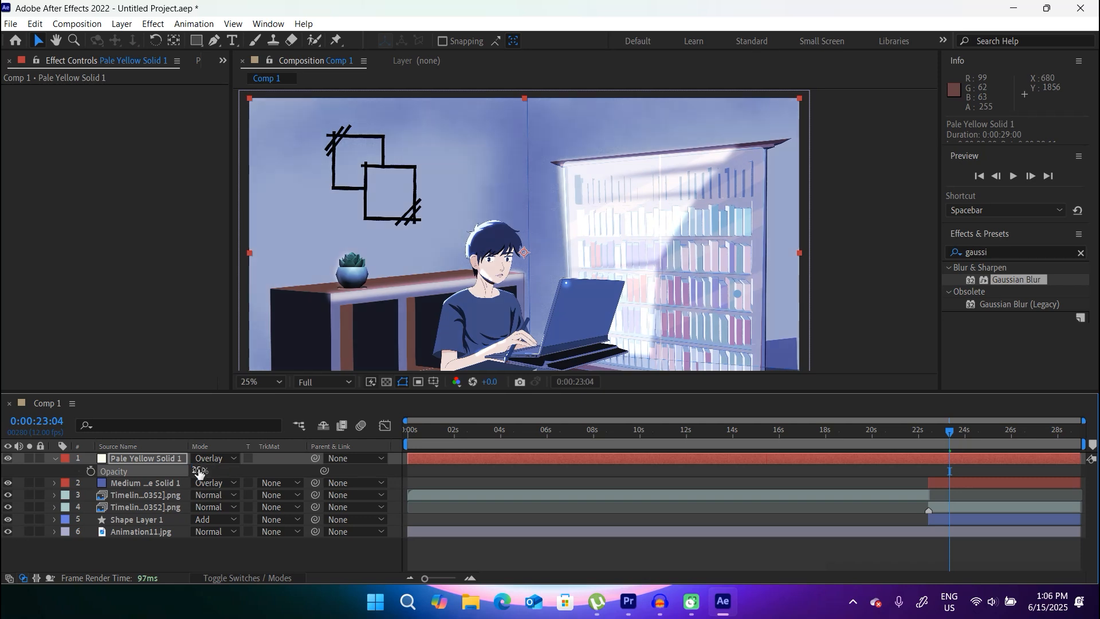
{"action": "left_click", "coordinate": [245, 564]}
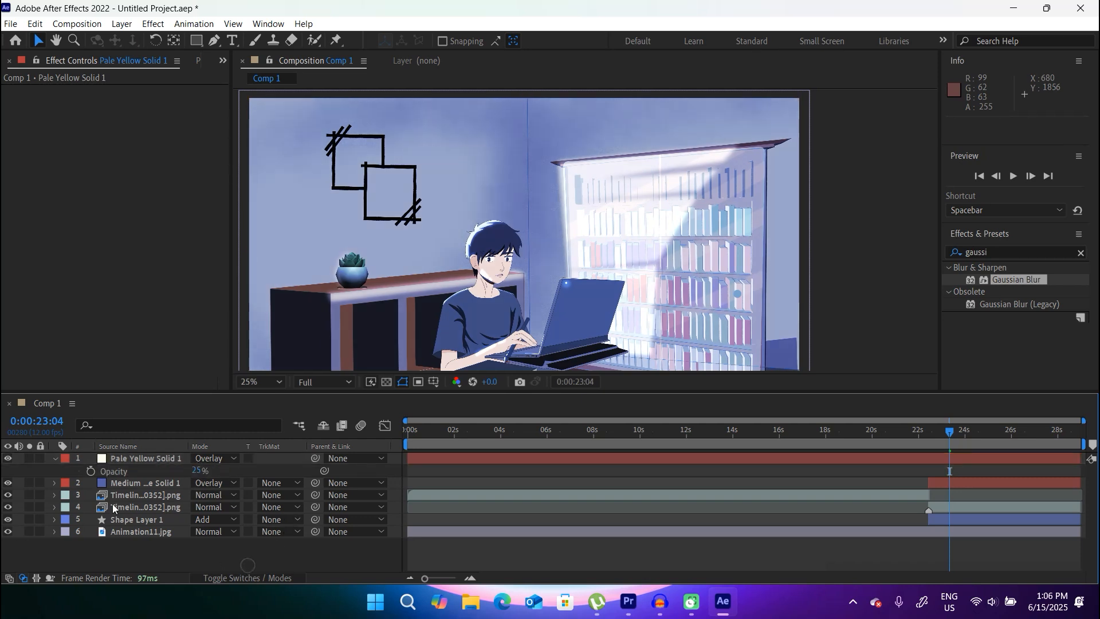
Compare the scene with the pale yellow solid hidden and shown, and check the character at 0:00:22:10.
{"action": "left_click", "coordinate": [8, 458]}
{"action": "left_click", "coordinate": [9, 458]}
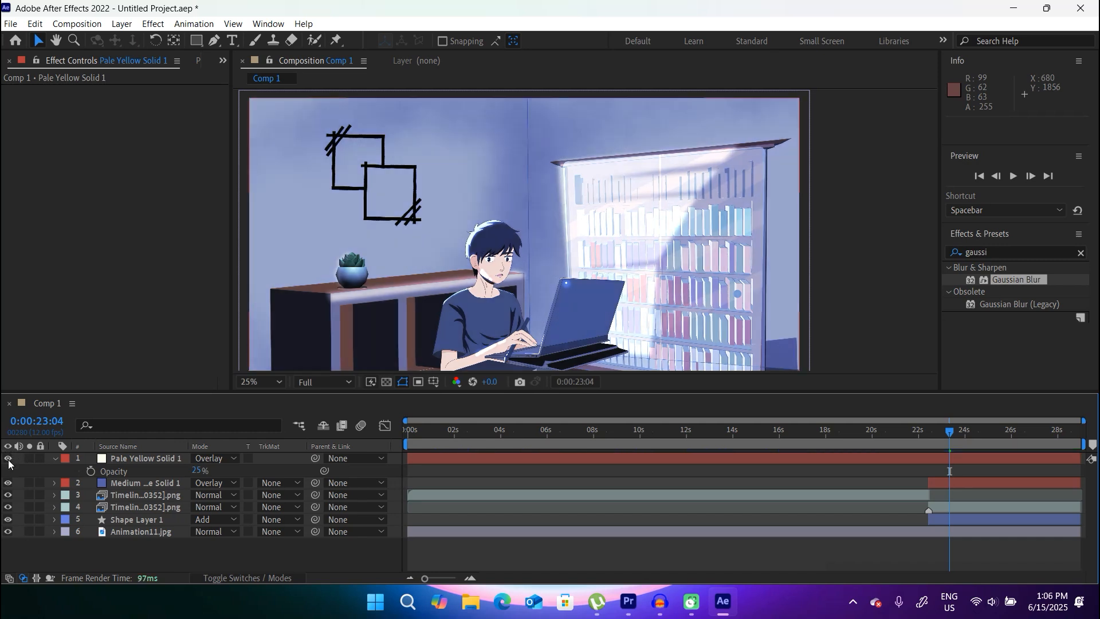
{"action": "left_click", "coordinate": [8, 458]}
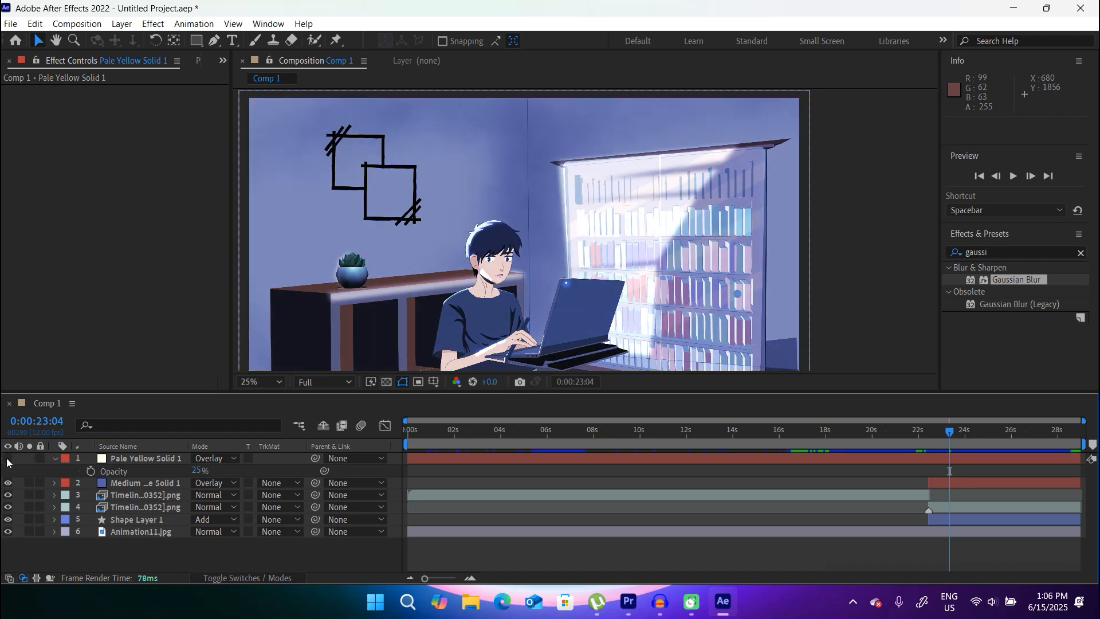
{"action": "left_click", "coordinate": [8, 459]}
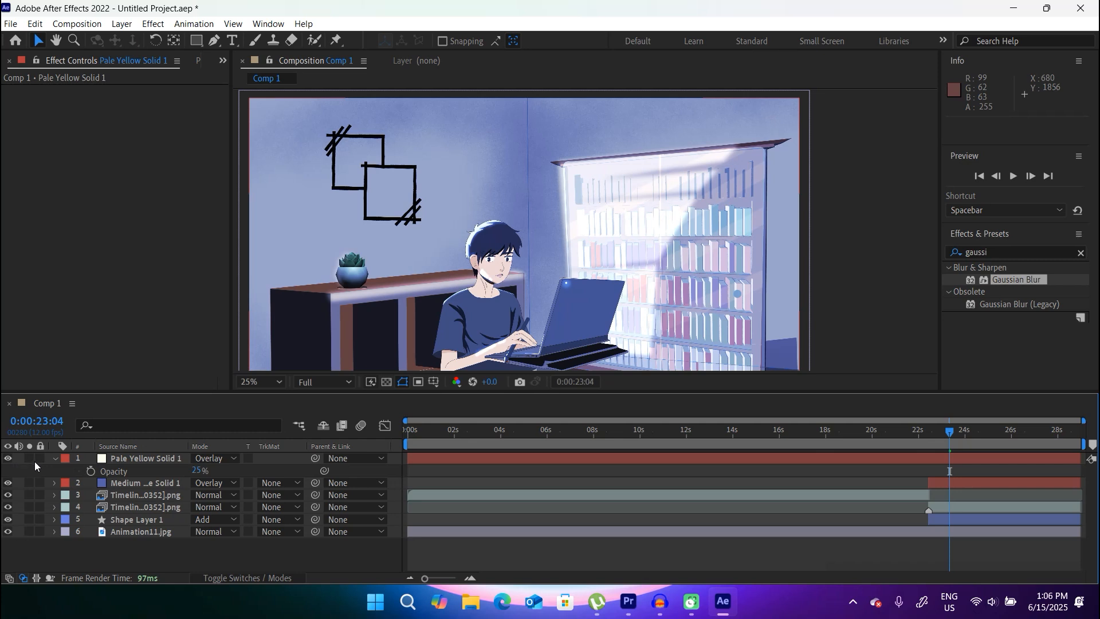
{"action": "key", "text": "h"}
{"action": "mouse_move", "coordinate": [446, 238]}
{"action": "left_mouse_down"}
{"action": "mouse_move", "coordinate": [423, 255]}
{"action": "mouse_move", "coordinate": [443, 243]}
{"action": "left_mouse_up"}
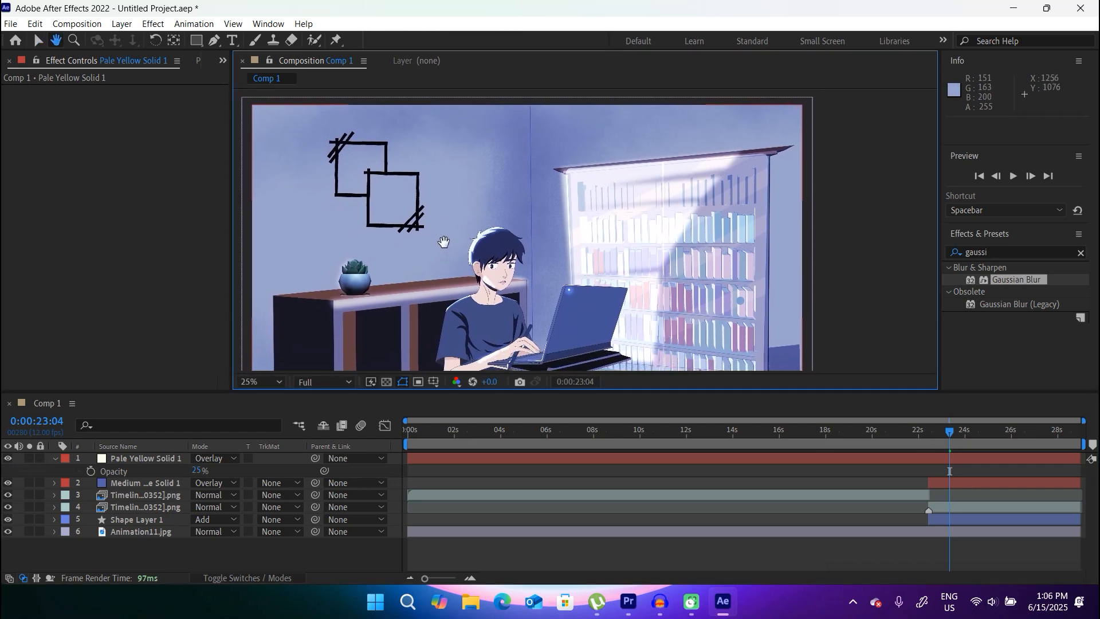
{"action": "key", "text": "v"}
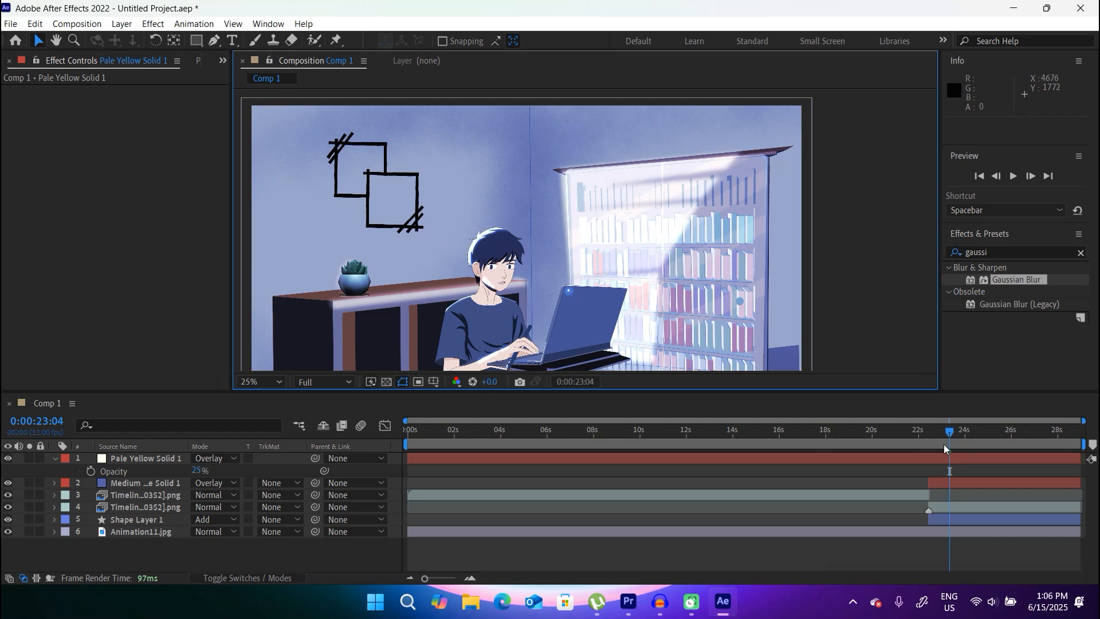
{"action": "mouse_move", "coordinate": [931, 431]}
{"action": "left_mouse_down"}
{"action": "mouse_move", "coordinate": [854, 434]}
{"action": "mouse_move", "coordinate": [989, 435]}
{"action": "mouse_move", "coordinate": [916, 447]}
{"action": "mouse_move", "coordinate": [937, 449]}
{"action": "left_mouse_up"}
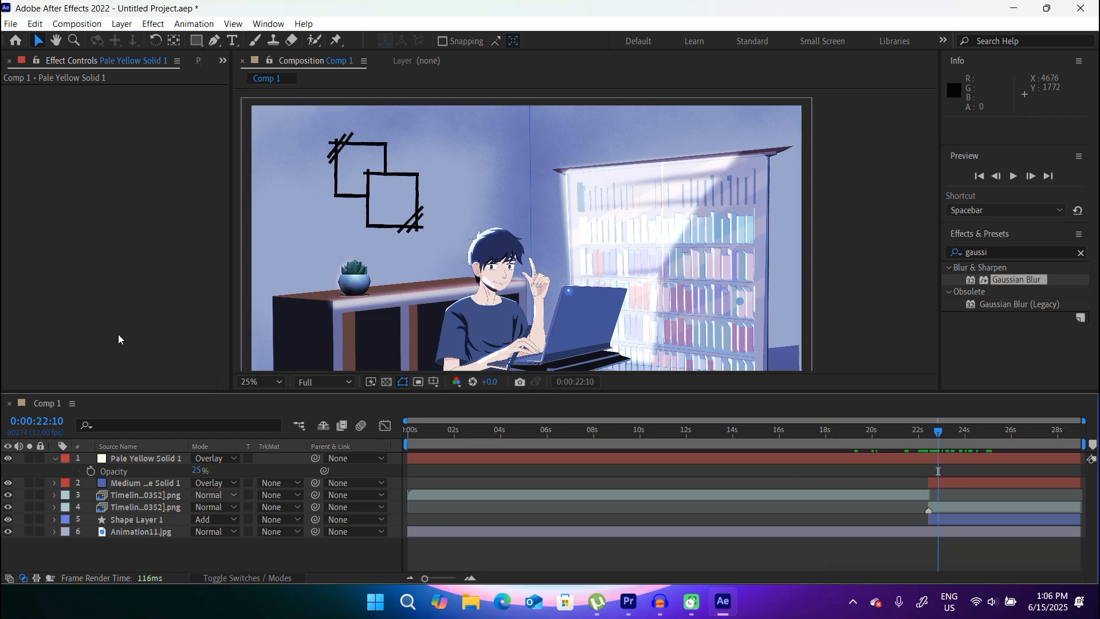
Pre-compose all six layers of the composition into a new composition named boy.
{"action": "left_click", "coordinate": [55, 458]}
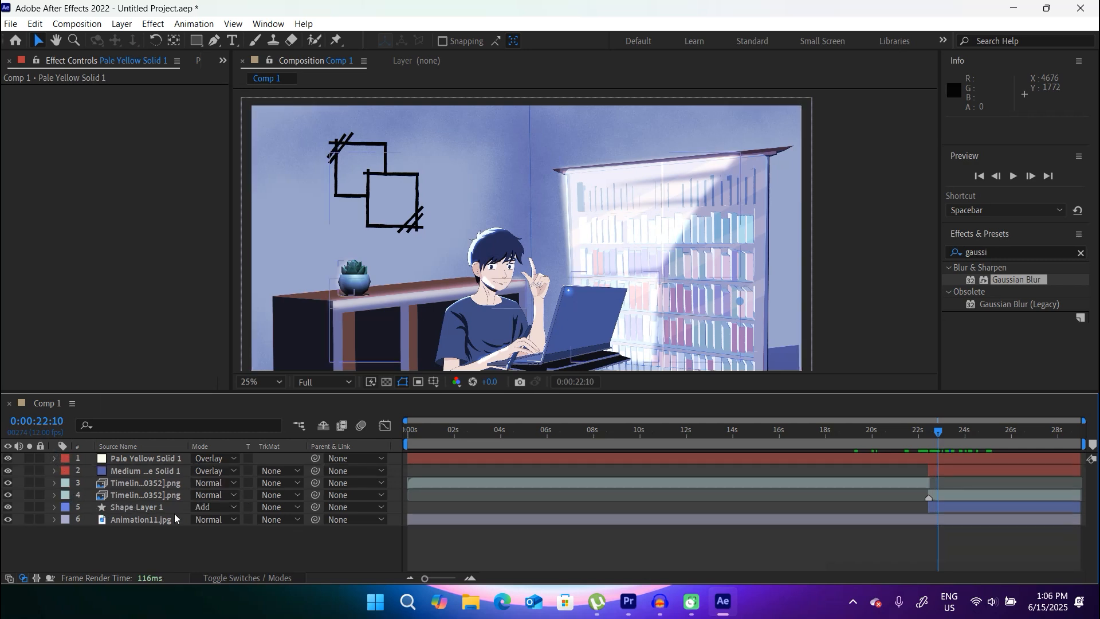
{"action": "mouse_move", "coordinate": [204, 547]}
{"action": "left_mouse_down"}
{"action": "mouse_move", "coordinate": [129, 502]}
{"action": "mouse_move", "coordinate": [112, 459]}
{"action": "left_mouse_up"}
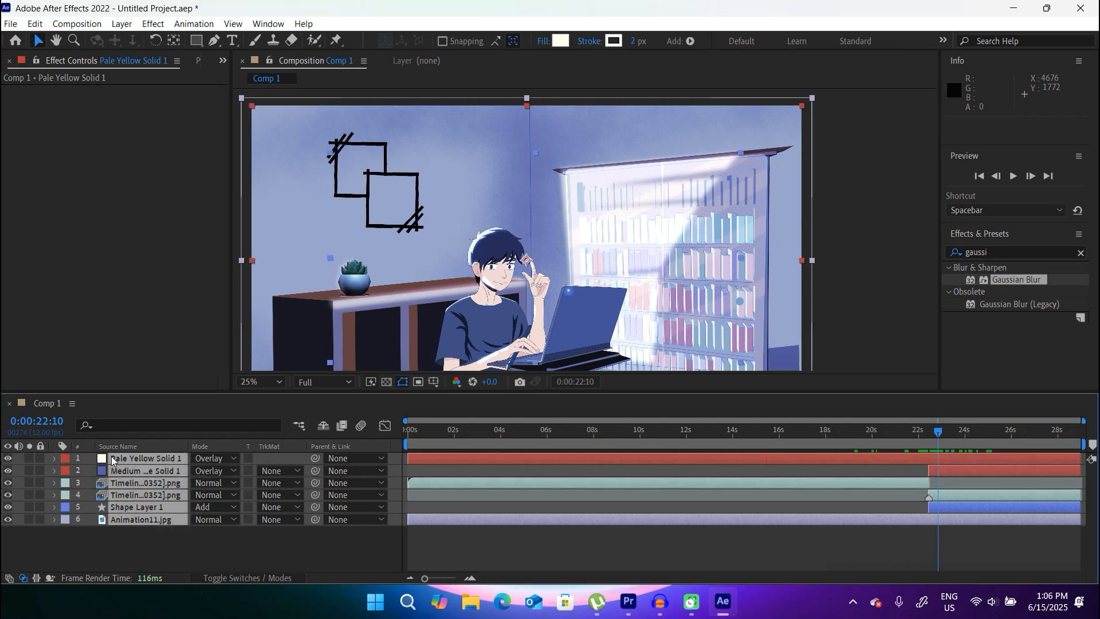
{"action": "right_click", "coordinate": [122, 460]}
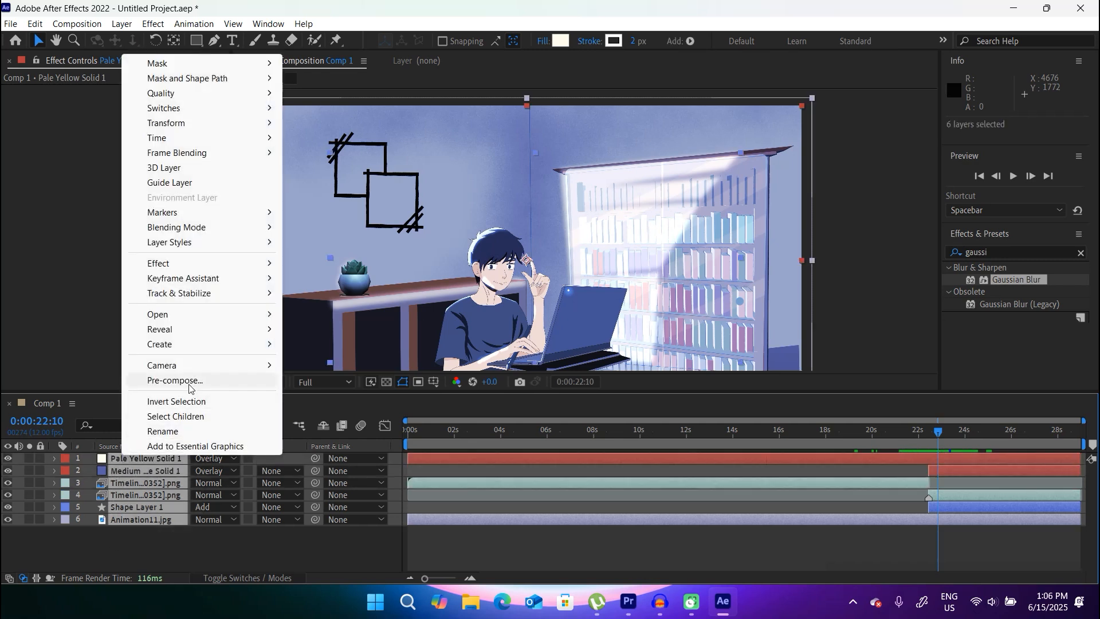
{"action": "left_click", "coordinate": [191, 382]}
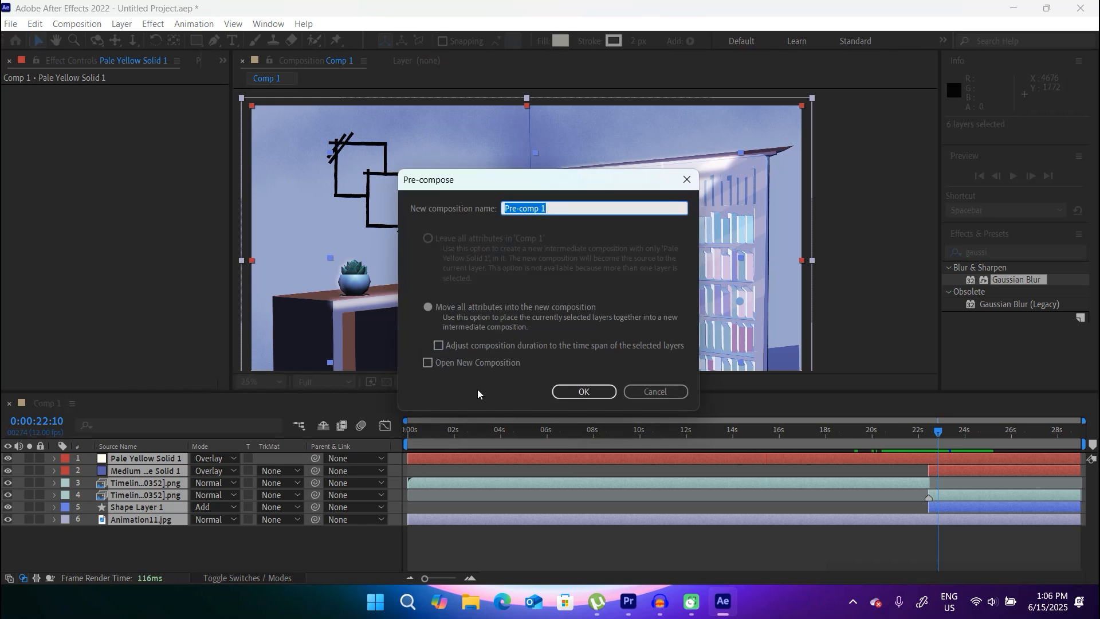
{"action": "type", "text": "boy"}
{"action": "key", "text": "Return"}
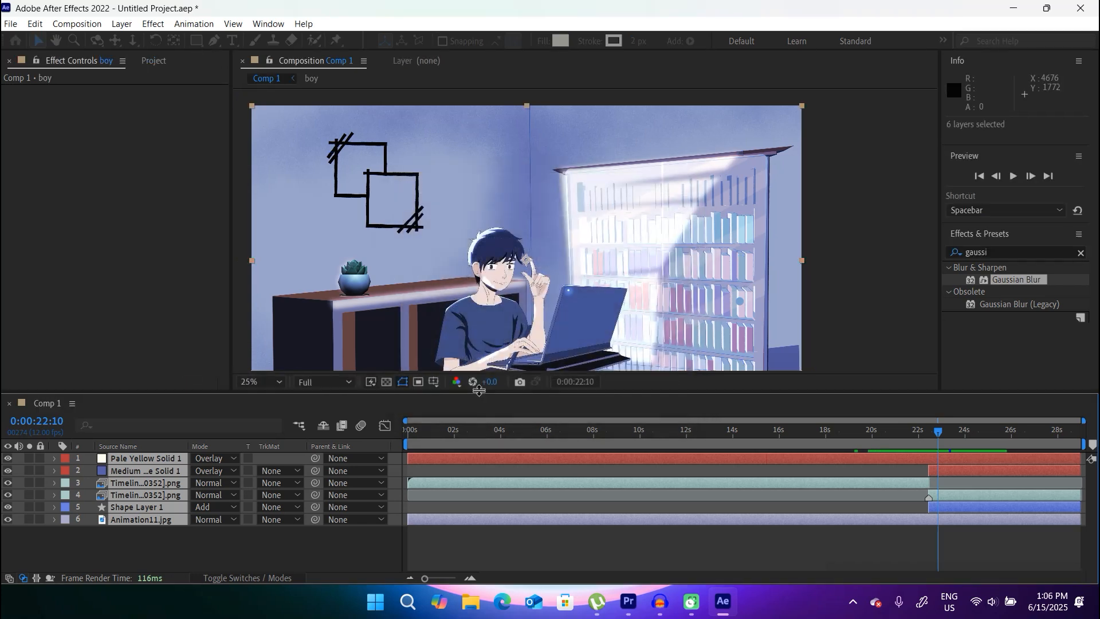
Add a new adjustment layer above the boy pre-composition and apply Gaussian Blur to it.
{"action": "right_click", "coordinate": [235, 514]}
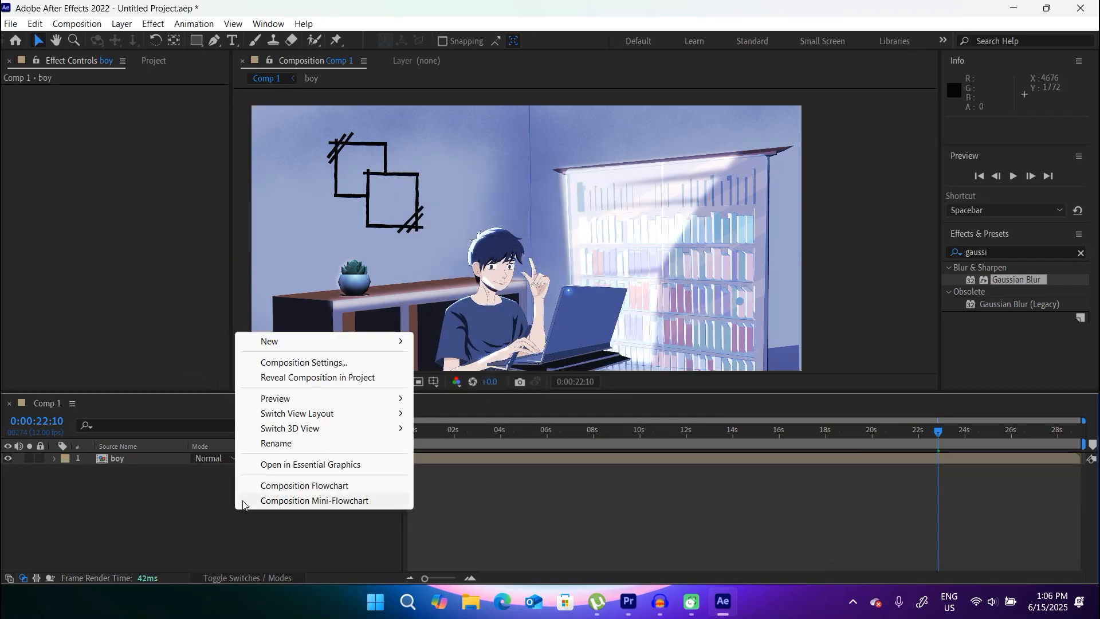
{"action": "mouse_move", "coordinate": [317, 342]}
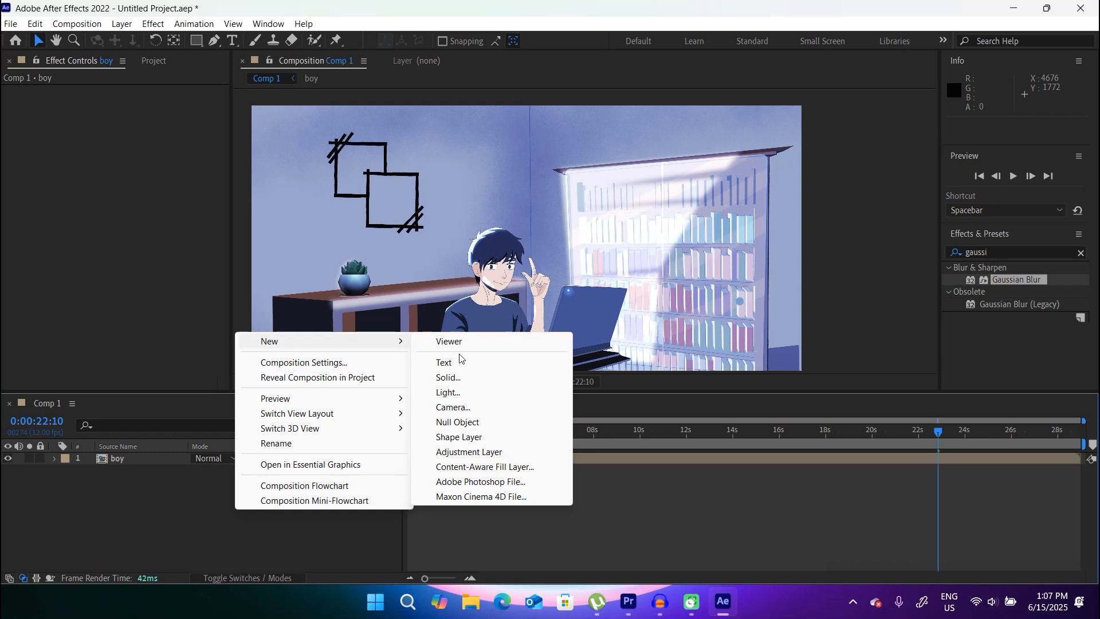
{"action": "left_click", "coordinate": [472, 452]}
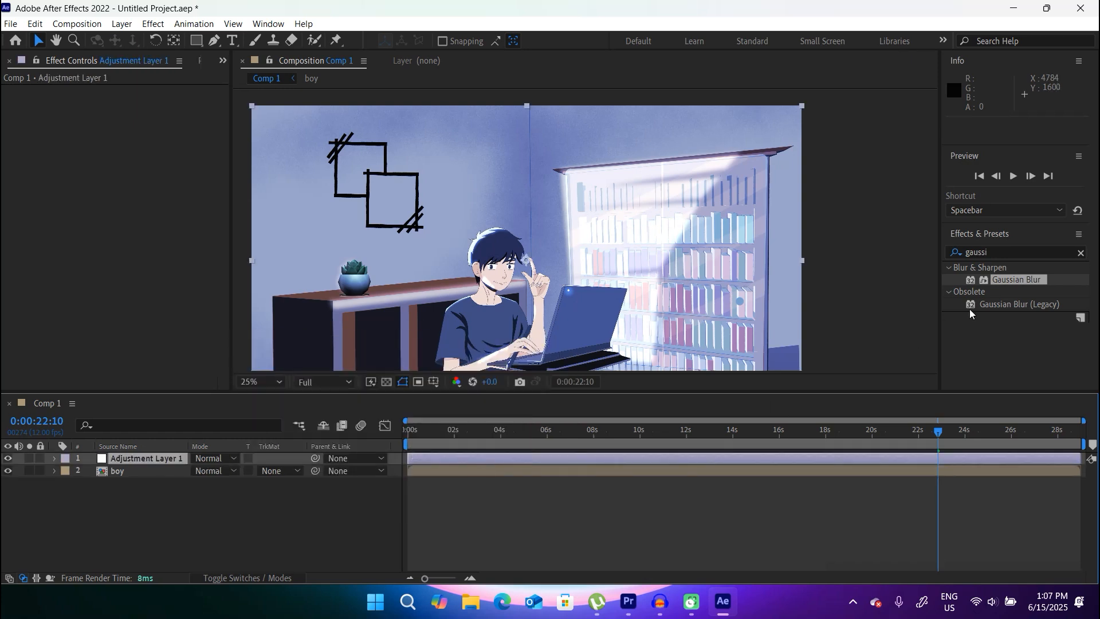
{"action": "left_click_drag", "start_coordinate": [1019, 280], "coordinate": [765, 459]}
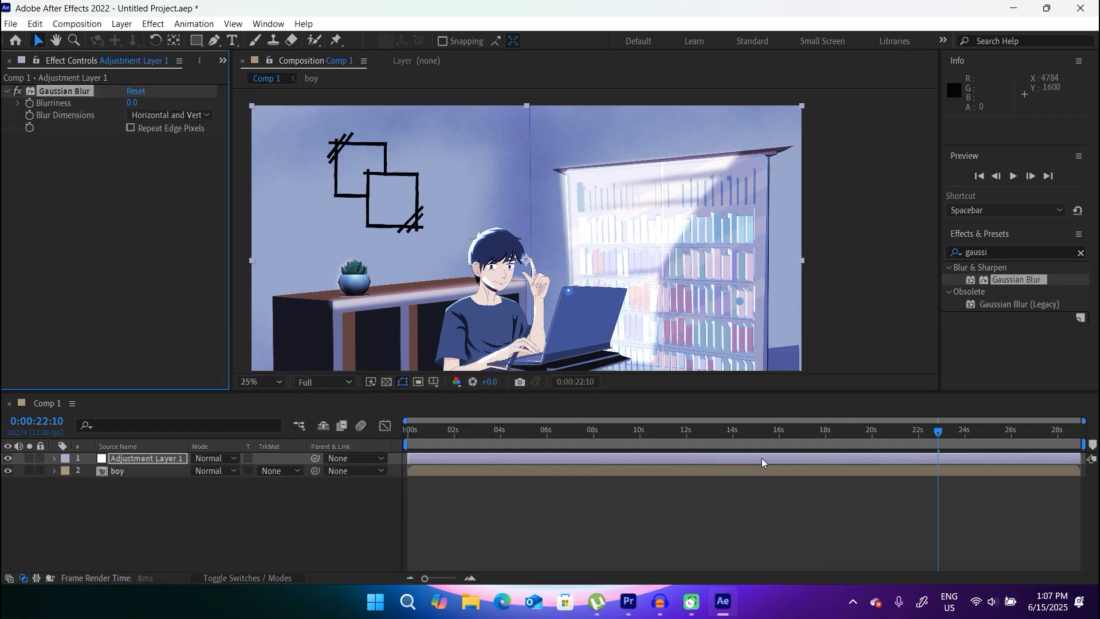
Apply the Sharpen effect to the adjustment layer with a Sharpen Amount of 5.
{"action": "double_click", "coordinate": [1038, 252]}
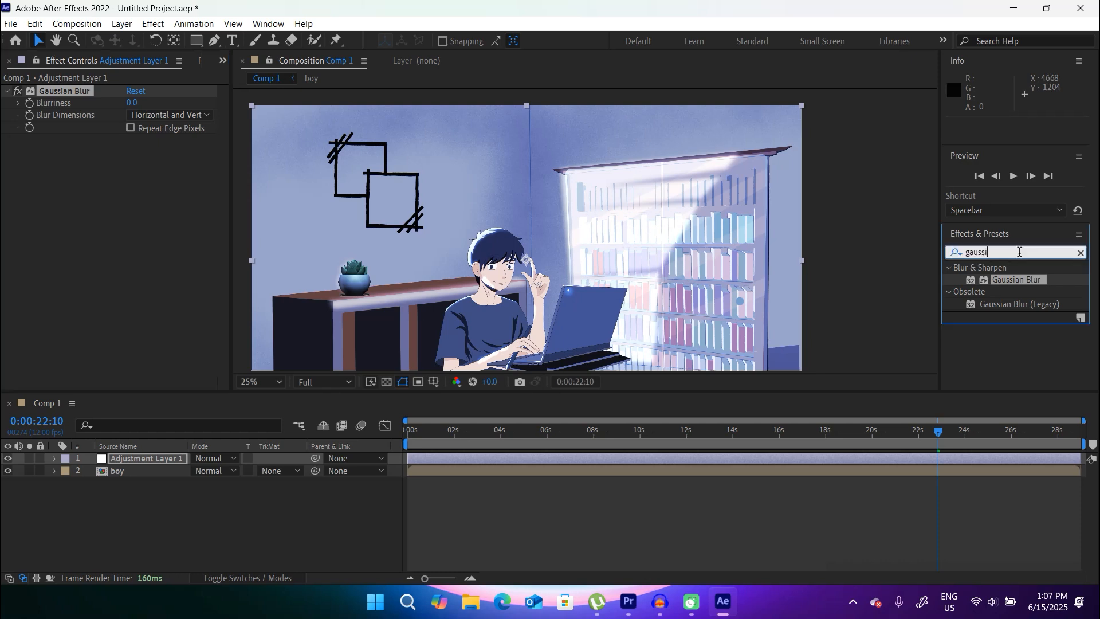
{"action": "type", "text": "shar"}
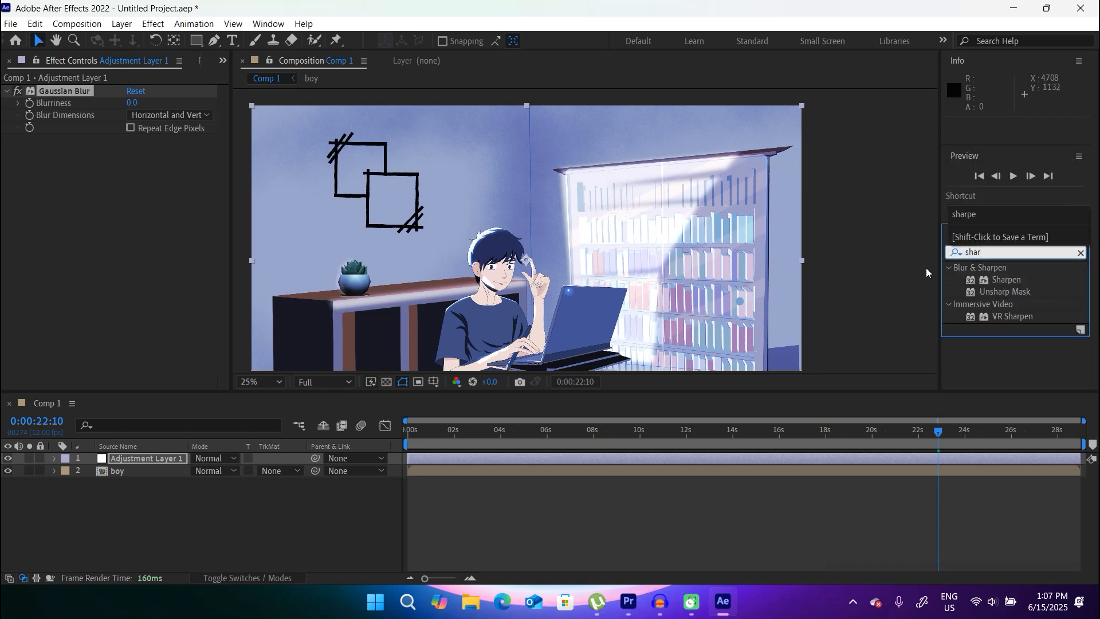
{"action": "left_click", "coordinate": [996, 281]}
{"action": "left_click_drag", "start_coordinate": [996, 281], "coordinate": [752, 459]}
{"action": "left_click", "coordinate": [129, 152]}
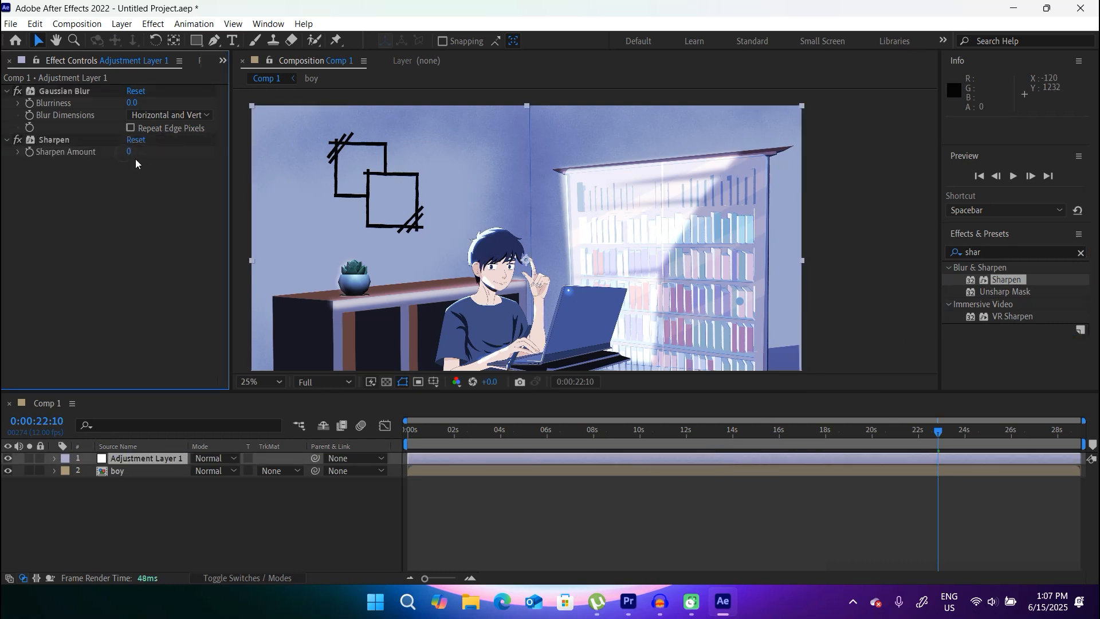
{"action": "type", "text": "5"}
{"action": "key", "text": "Return"}
Set the adjustment layer's Gaussian Blur Blurriness to 30 and its blending mode to Hard Light.
{"action": "left_click", "coordinate": [131, 103]}
{"action": "key", "text": "Return"}
{"action": "left_click", "coordinate": [213, 539]}
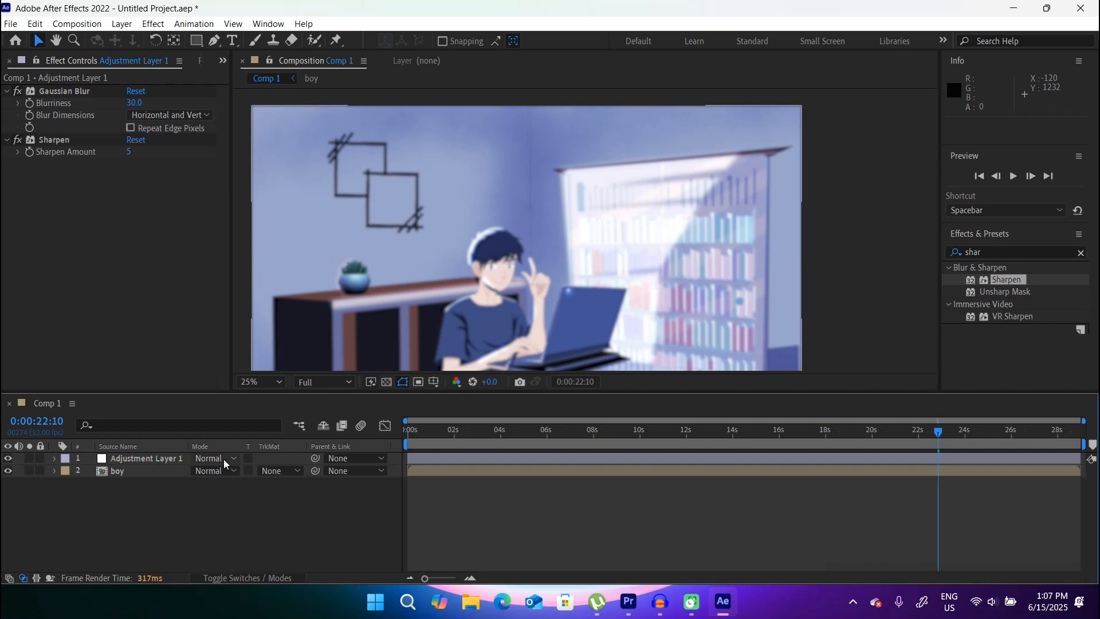
{"action": "left_click", "coordinate": [225, 458]}
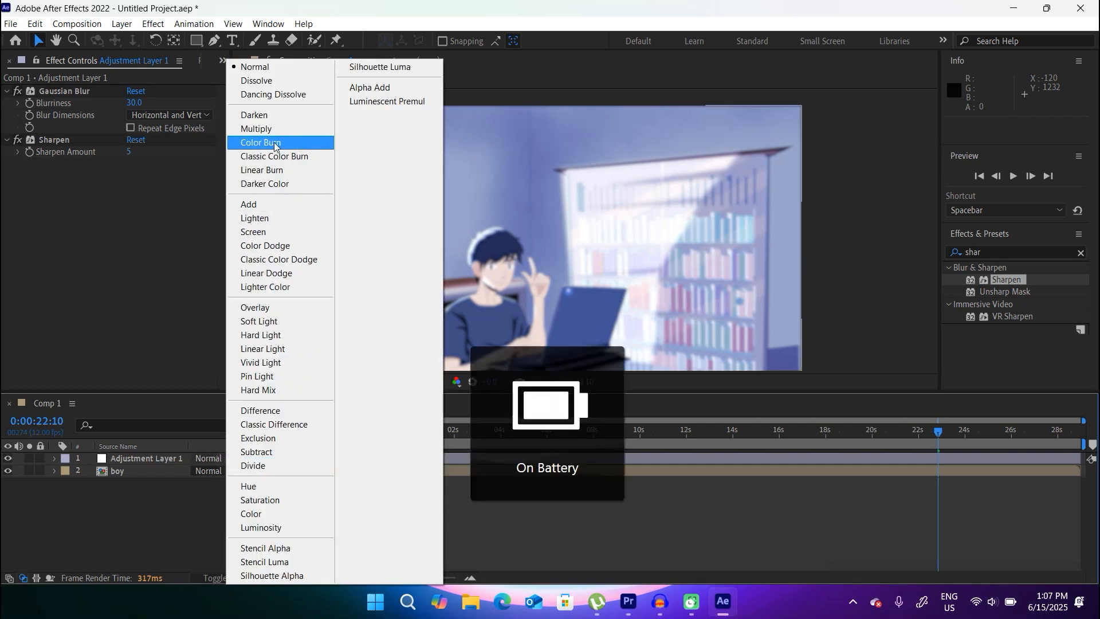
{"action": "left_click", "coordinate": [273, 335]}
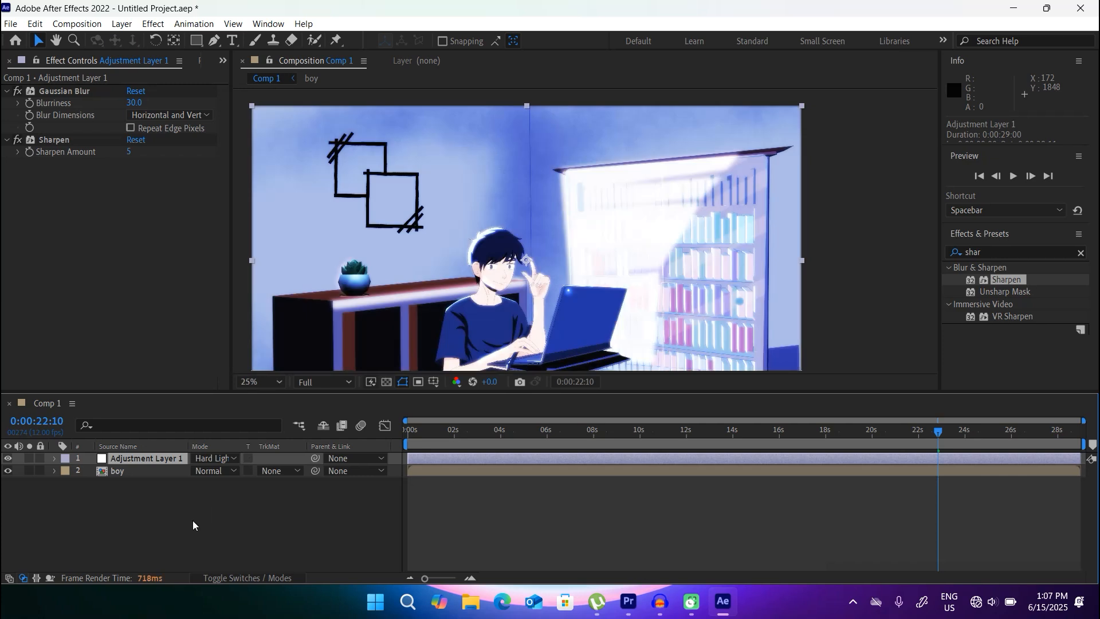
Lower the opacity of the Hard Light adjustment layer, trying 30% and 40% before settling on a slightly stronger value.
{"action": "key", "text": "t"}
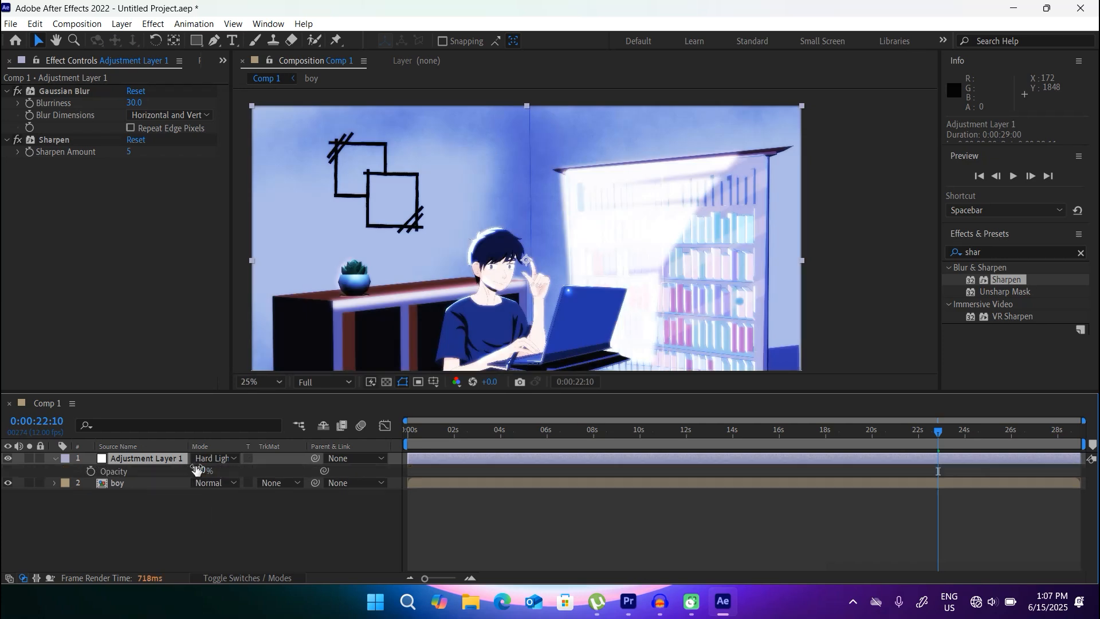
{"action": "left_click", "coordinate": [203, 471]}
{"action": "type", "text": "30"}
{"action": "key", "text": "Return"}
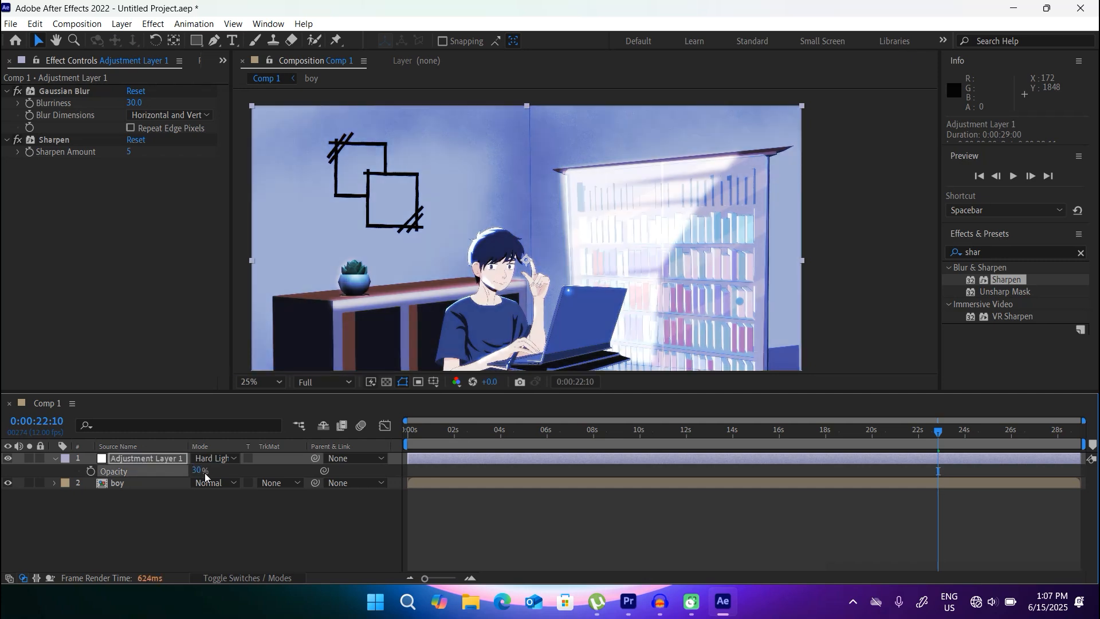
{"action": "left_click", "coordinate": [196, 469]}
{"action": "type", "text": "40"}
{"action": "key", "text": "Return"}
{"action": "left_click", "coordinate": [198, 470]}
{"action": "type", "text": "5"}
{"action": "key", "text": "Return"}
{"action": "left_click", "coordinate": [54, 458]}
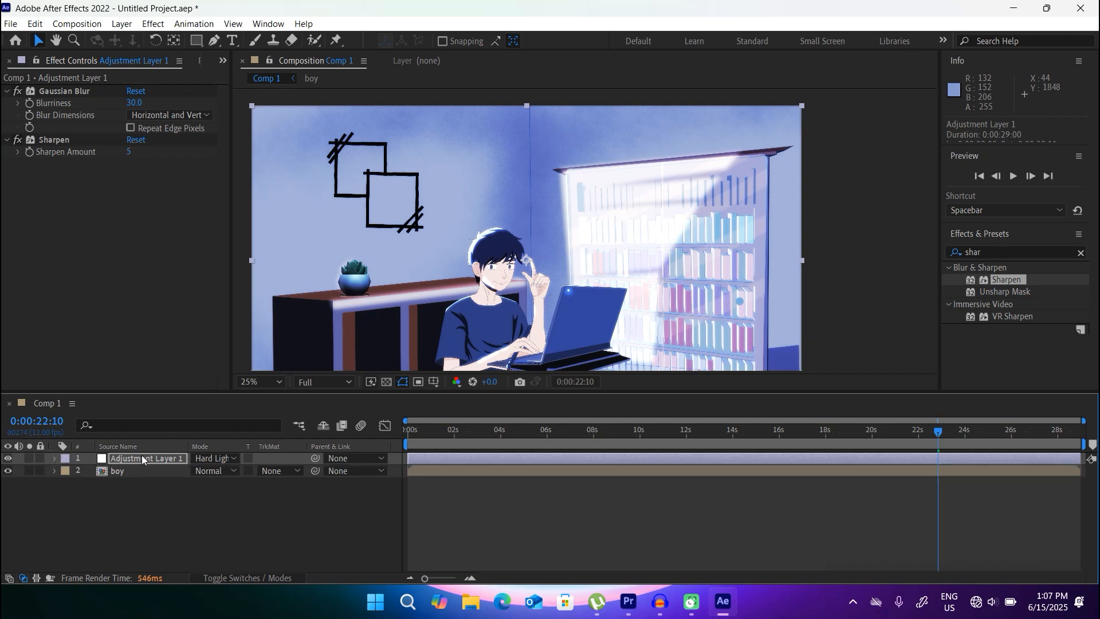
Duplicate the Hard Light adjustment layer and set the upper copy's blending mode to Color Burn.
{"action": "key", "text": "ctrl+d"}
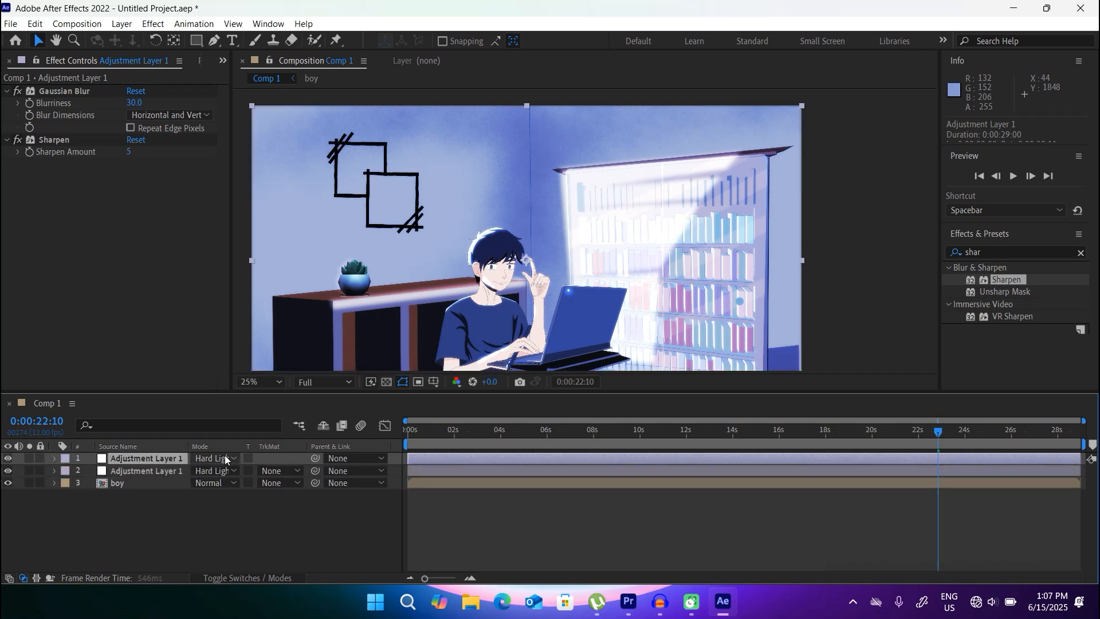
{"action": "left_click", "coordinate": [213, 459]}
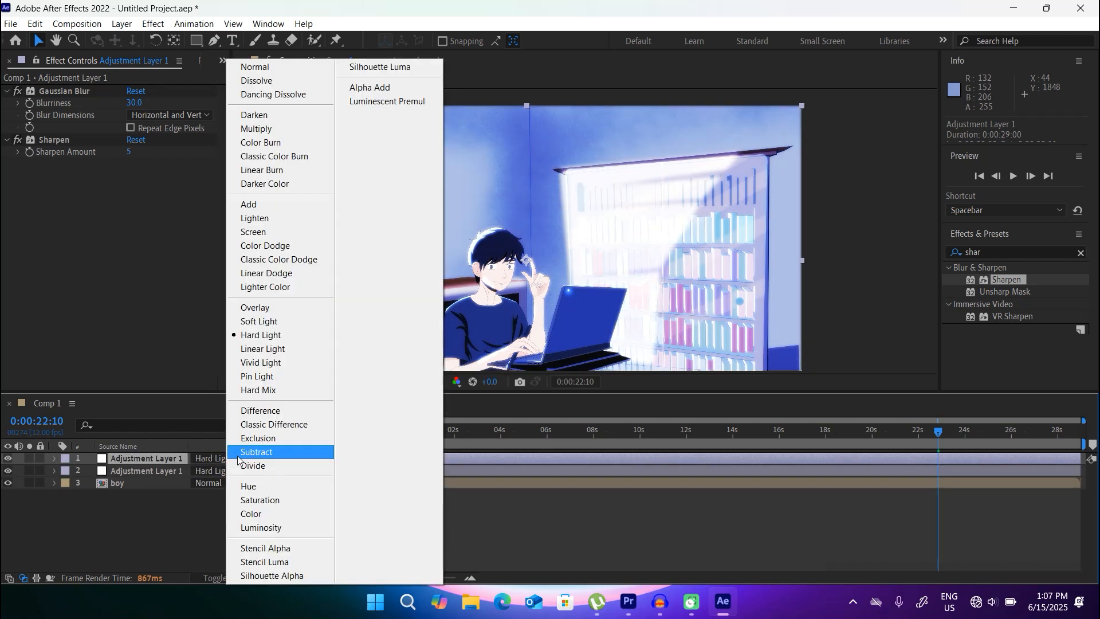
{"action": "left_click", "coordinate": [261, 143]}
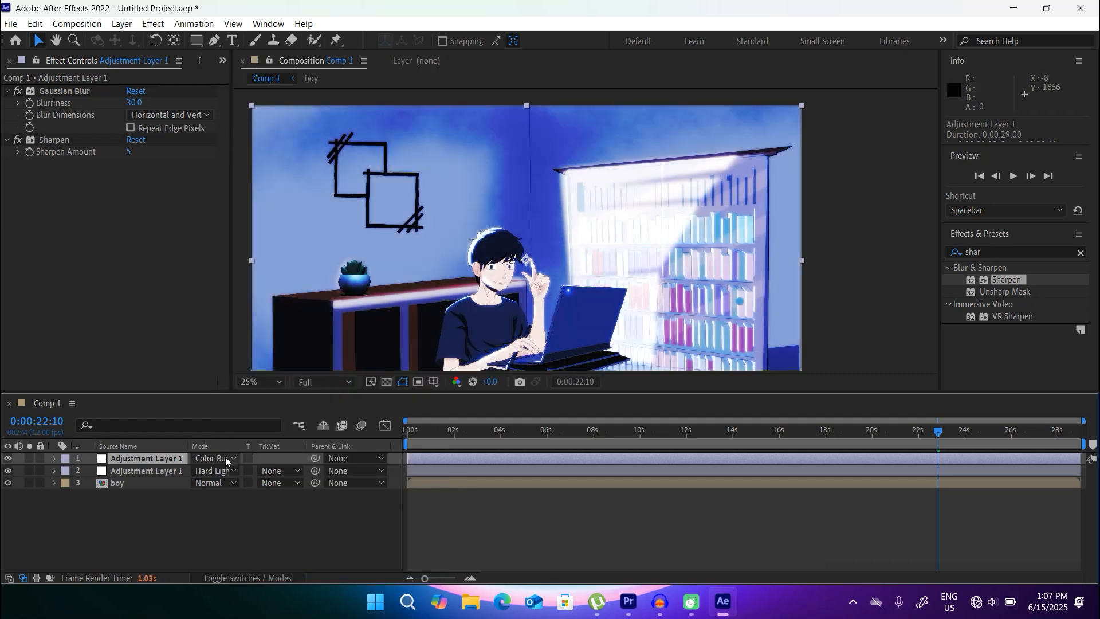
{"action": "left_click", "coordinate": [226, 458]}
{"action": "left_click", "coordinate": [174, 460]}
Set the Color Burn adjustment layer's Gaussian Blur Blurriness to 15 and its opacity to 25%.
{"action": "left_click", "coordinate": [134, 103]}
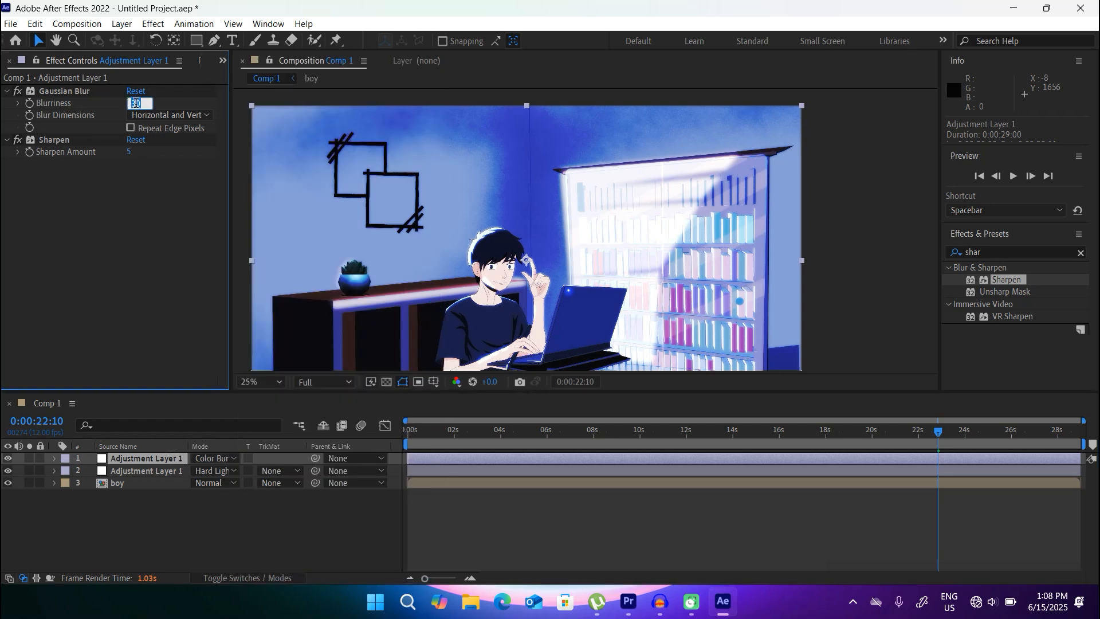
{"action": "type", "text": "15"}
{"action": "key", "text": "Return"}
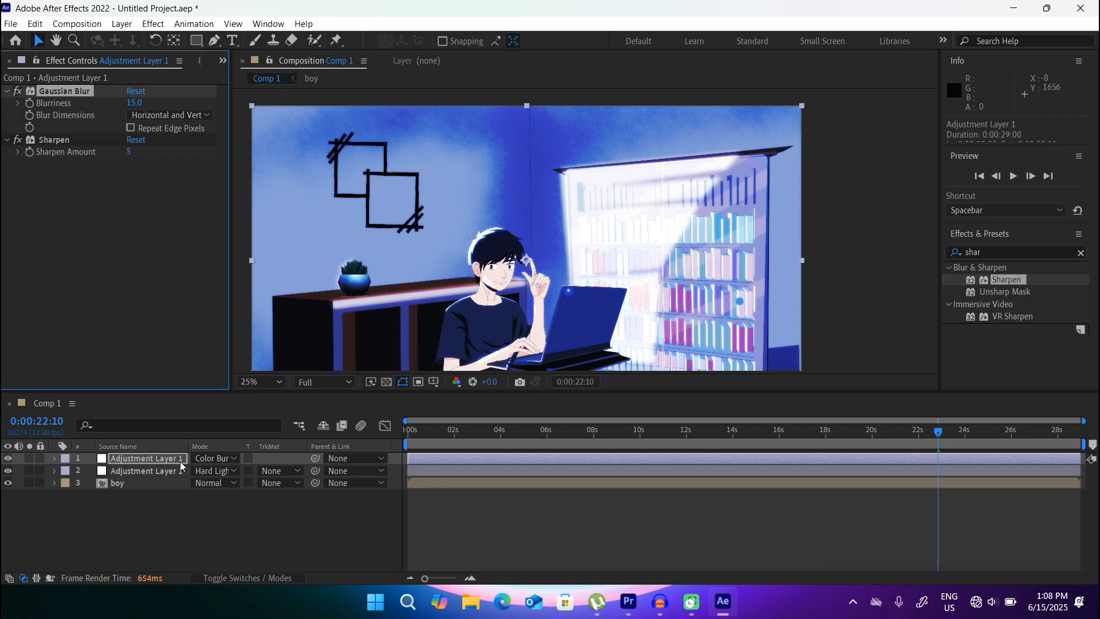
{"action": "key", "text": "t"}
{"action": "left_click", "coordinate": [201, 470]}
{"action": "type", "text": "2"}
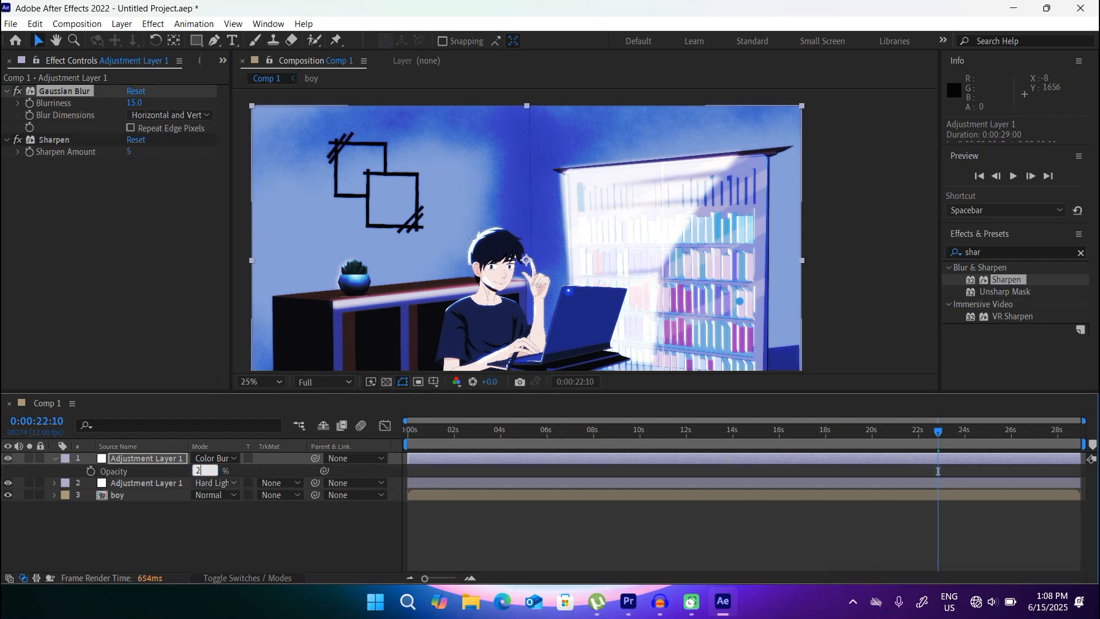
{"action": "type", "text": "5"}
{"action": "key", "text": "Return"}
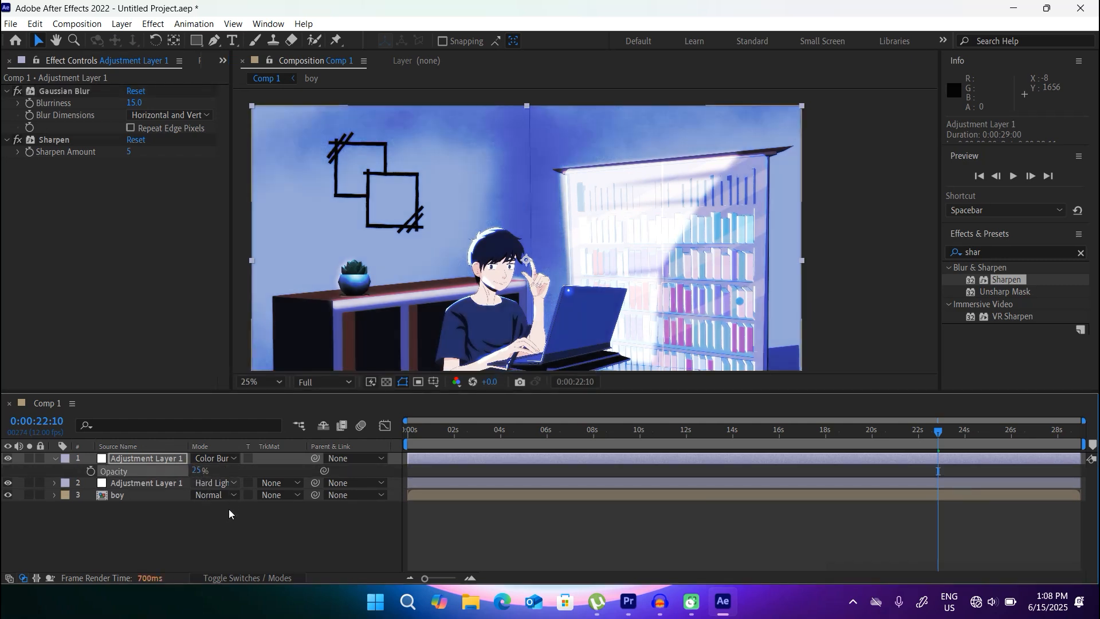
{"action": "left_click", "coordinate": [152, 561]}
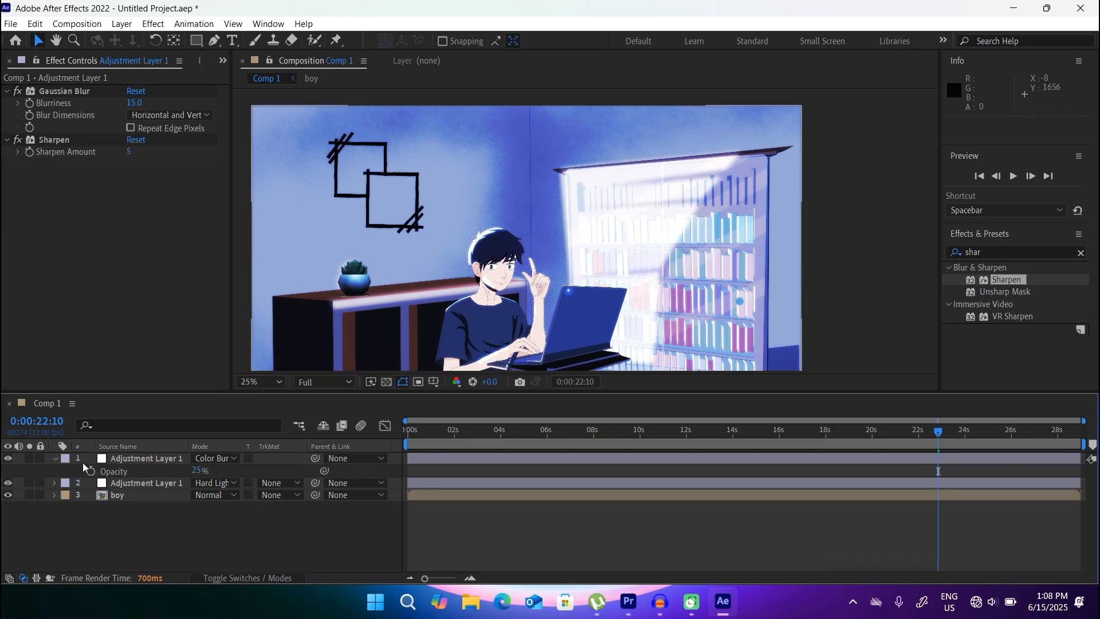
Duplicate the Color Burn adjustment layer and set the upper copy's blending mode to Darken.
{"action": "left_click", "coordinate": [55, 459]}
{"action": "left_click", "coordinate": [167, 463]}
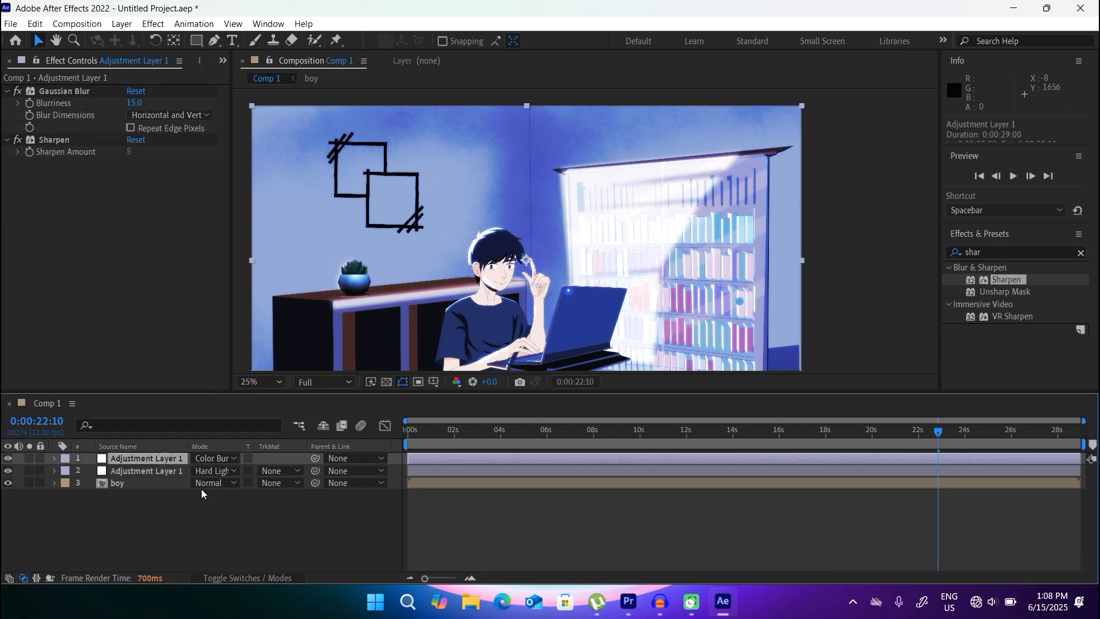
{"action": "key", "text": "ctrl+d"}
{"action": "left_click", "coordinate": [225, 458]}
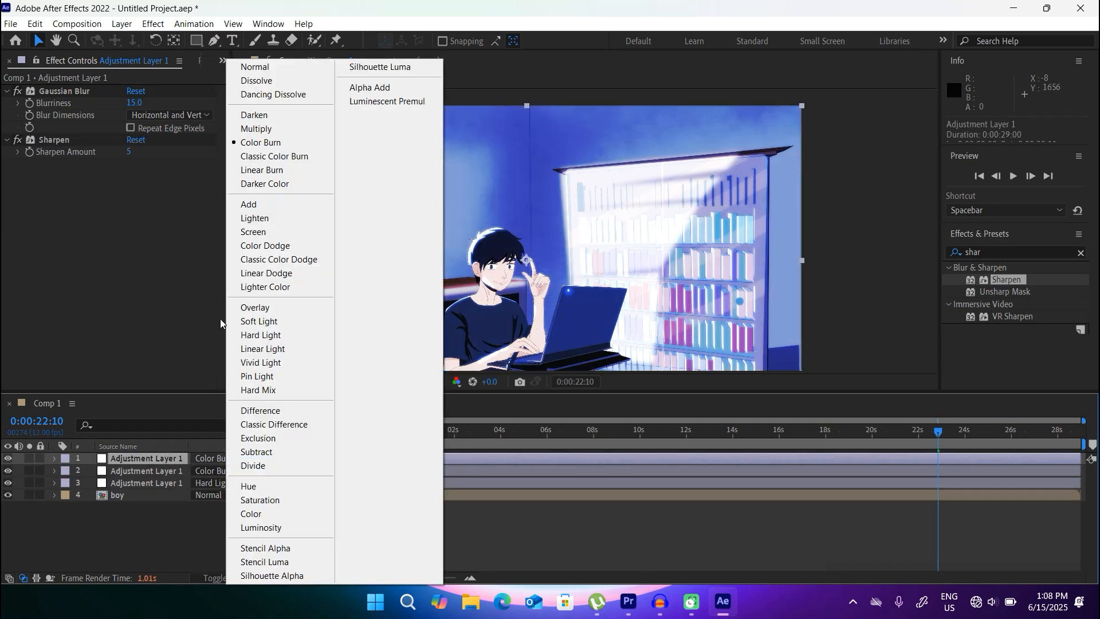
{"action": "left_click", "coordinate": [252, 116]}
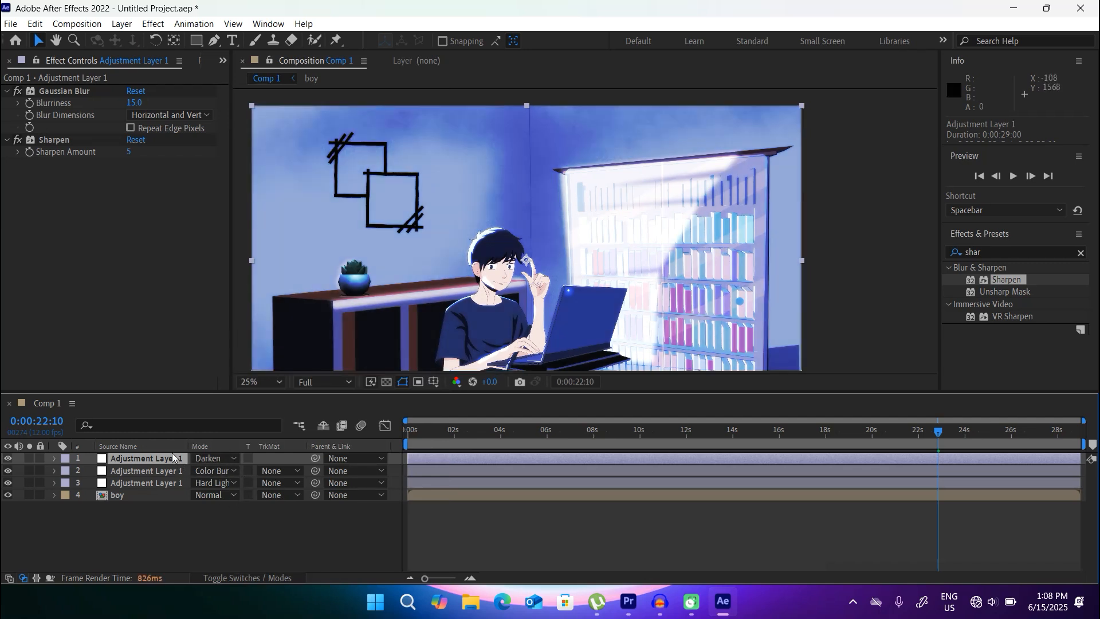
Set the Darken adjustment layer's Gaussian Blur Blurriness to 5 and its opacity to 10%.
{"action": "left_click", "coordinate": [134, 103]}
{"action": "type", "text": "5"}
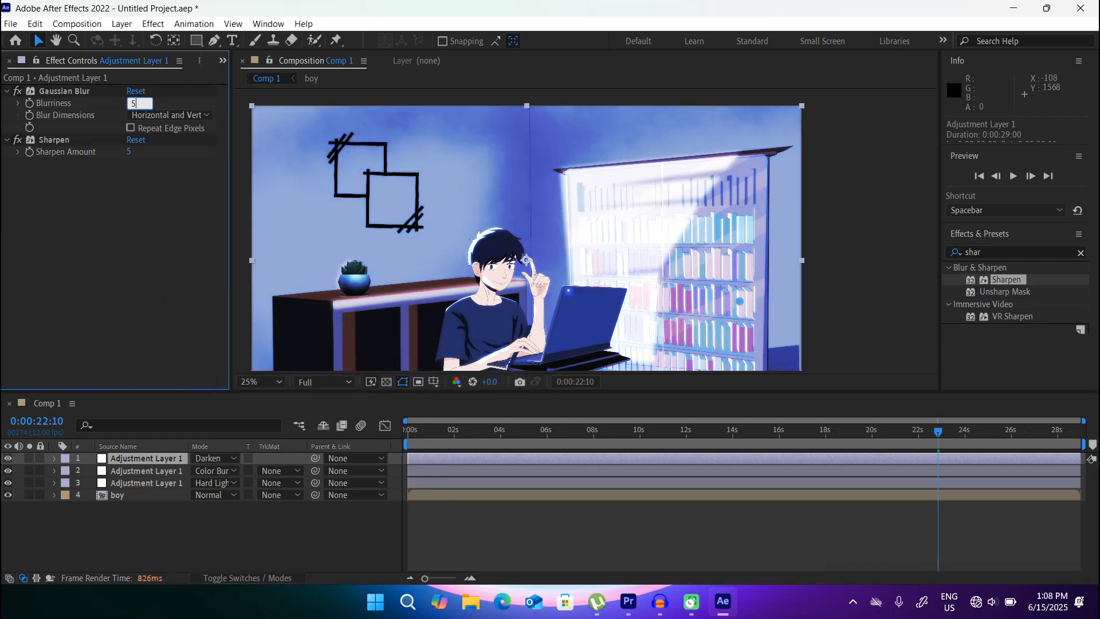
{"action": "key", "text": "Return"}
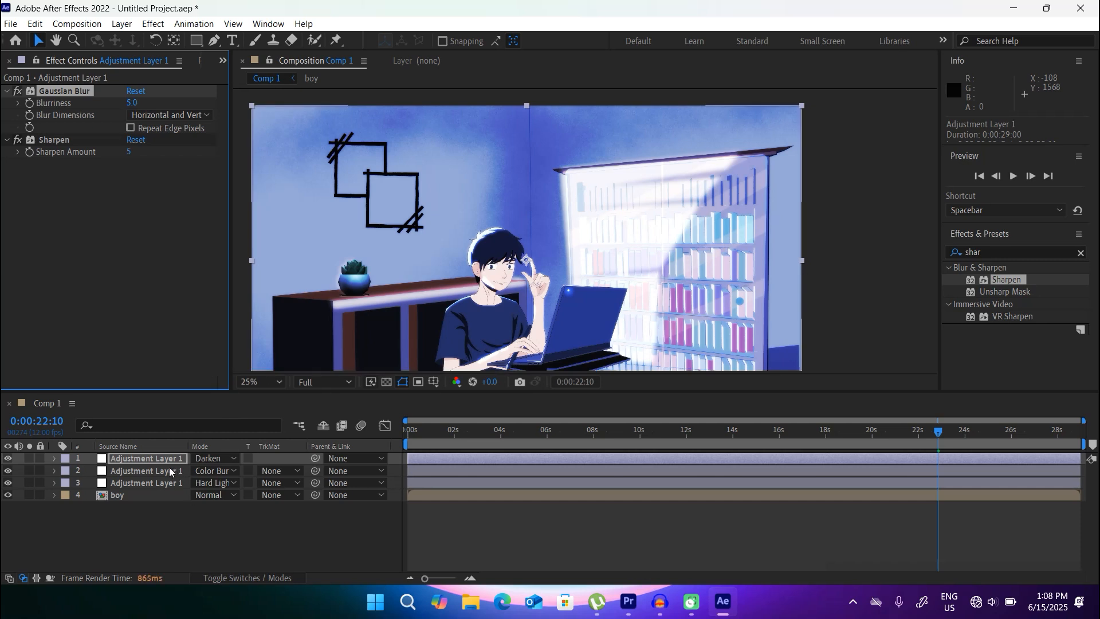
{"action": "key", "text": "t"}
{"action": "left_click", "coordinate": [202, 471]}
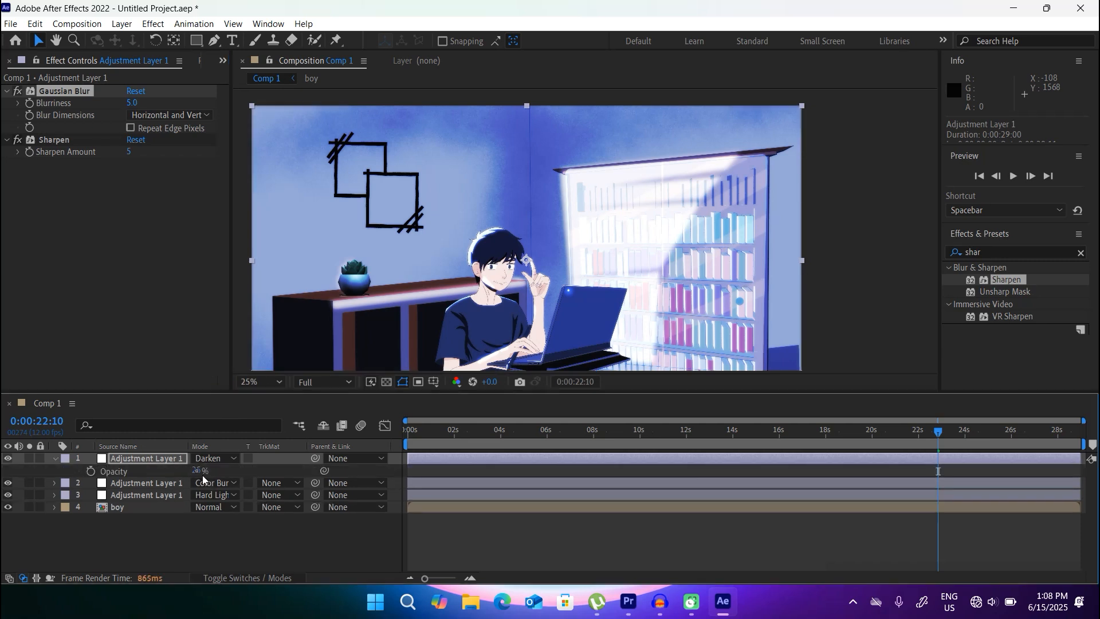
{"action": "type", "text": "10"}
{"action": "key", "text": "Return"}
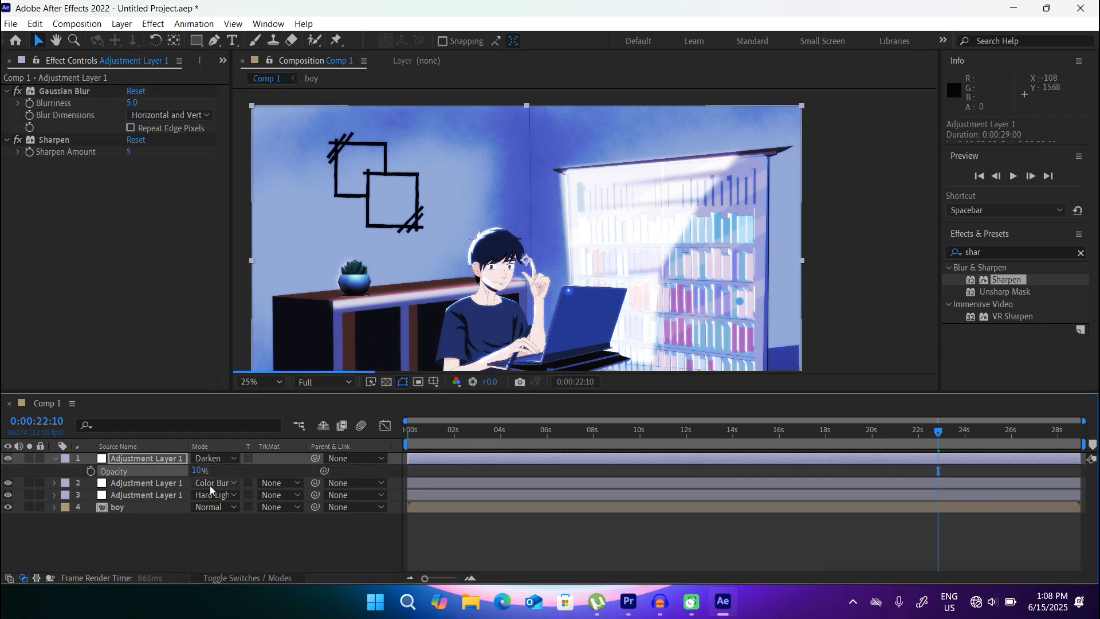
{"action": "left_click", "coordinate": [181, 548]}
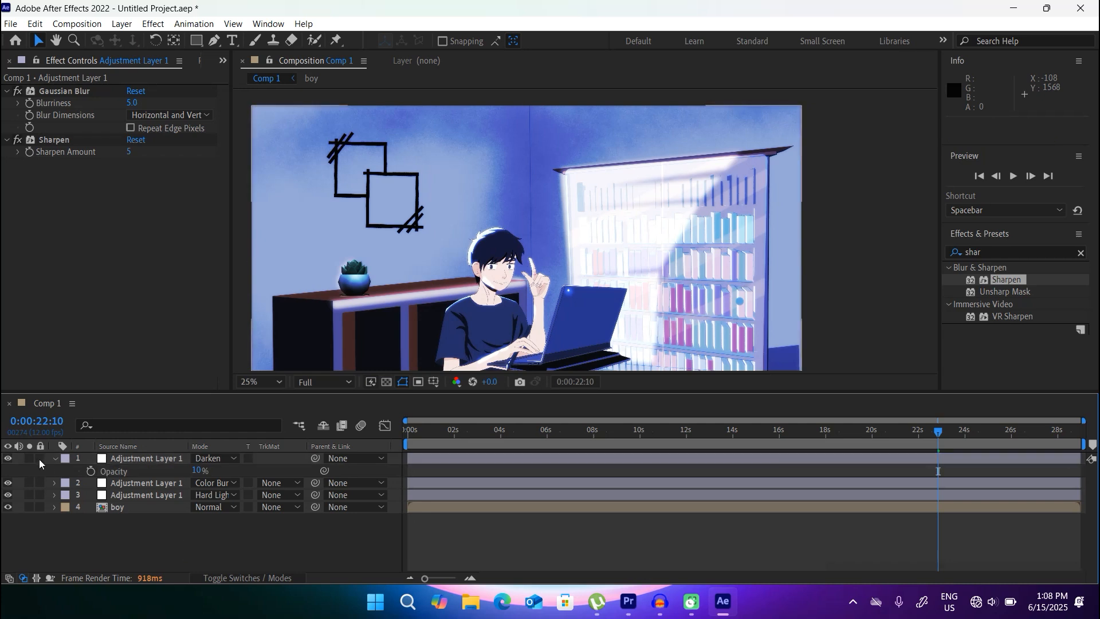
Duplicate the Darken adjustment layer and set the upper copy's blending mode to Color Dodge.
{"action": "left_click", "coordinate": [55, 458]}
{"action": "left_click", "coordinate": [128, 457]}
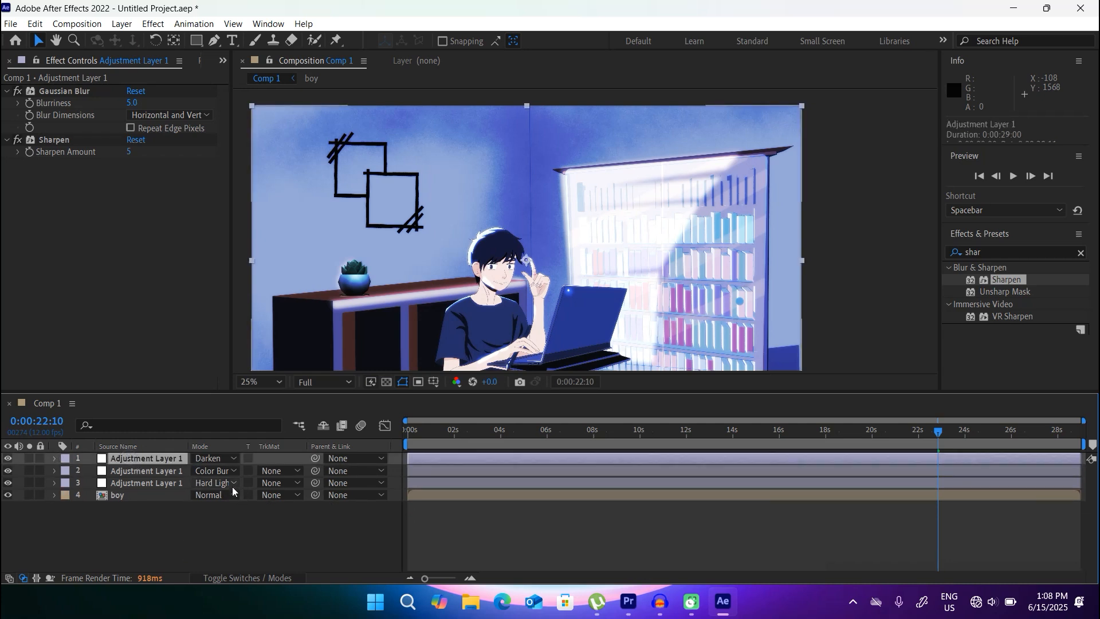
{"action": "key", "text": "ctrl+d"}
{"action": "left_click", "coordinate": [222, 458]}
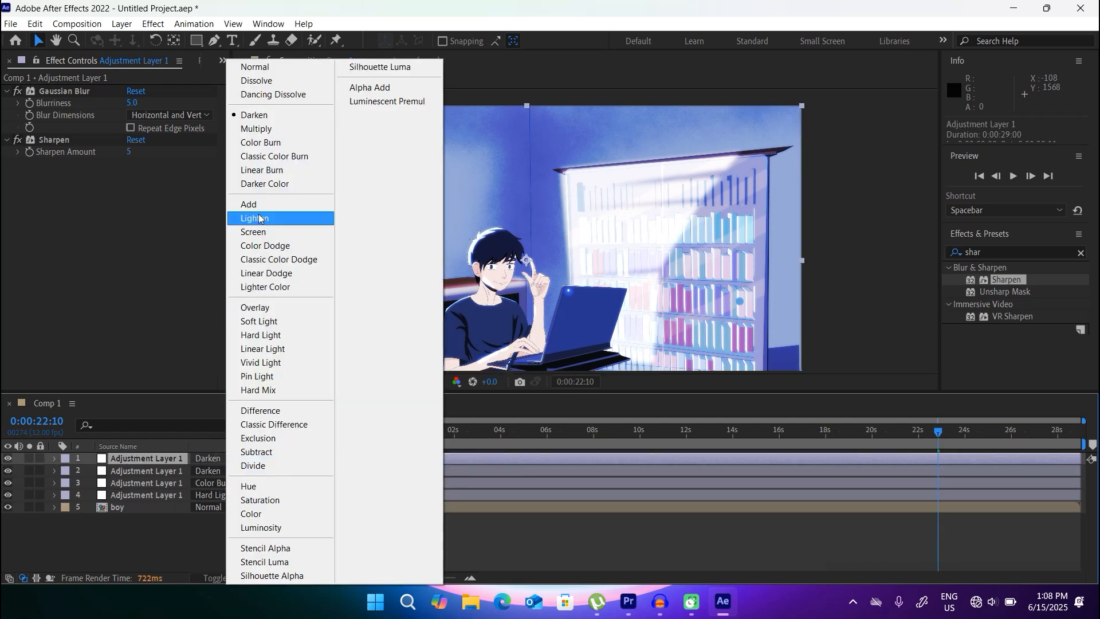
{"action": "left_click", "coordinate": [273, 246]}
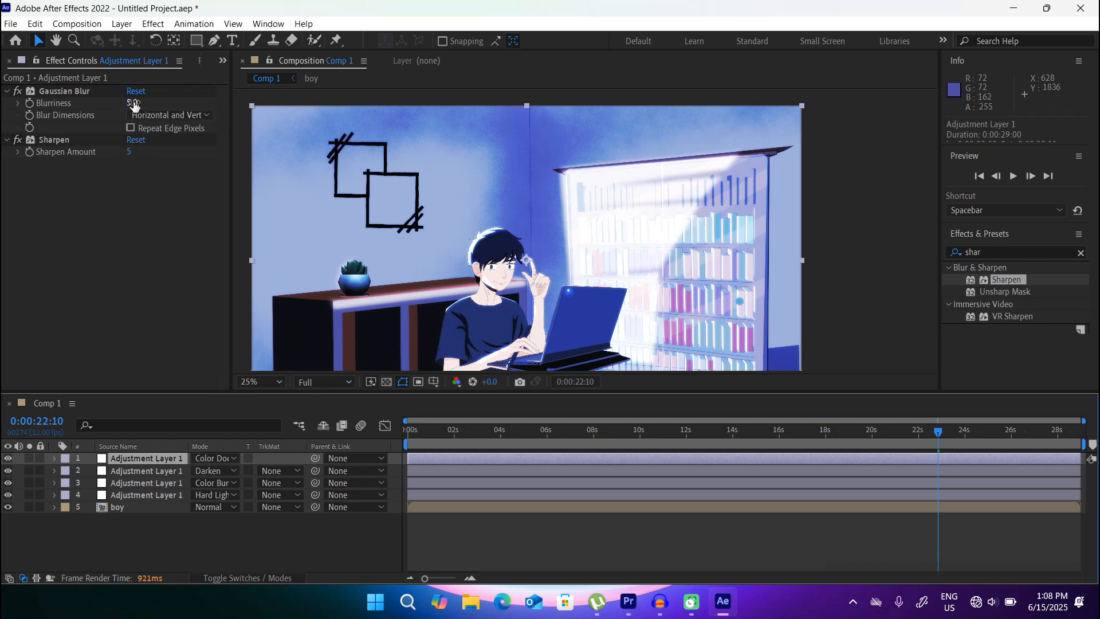
Set the Color Dodge adjustment layer's opacity to 5% and collapse its properties.
{"action": "key", "text": "t"}
{"action": "left_click", "coordinate": [201, 471]}
{"action": "type", "text": "5"}
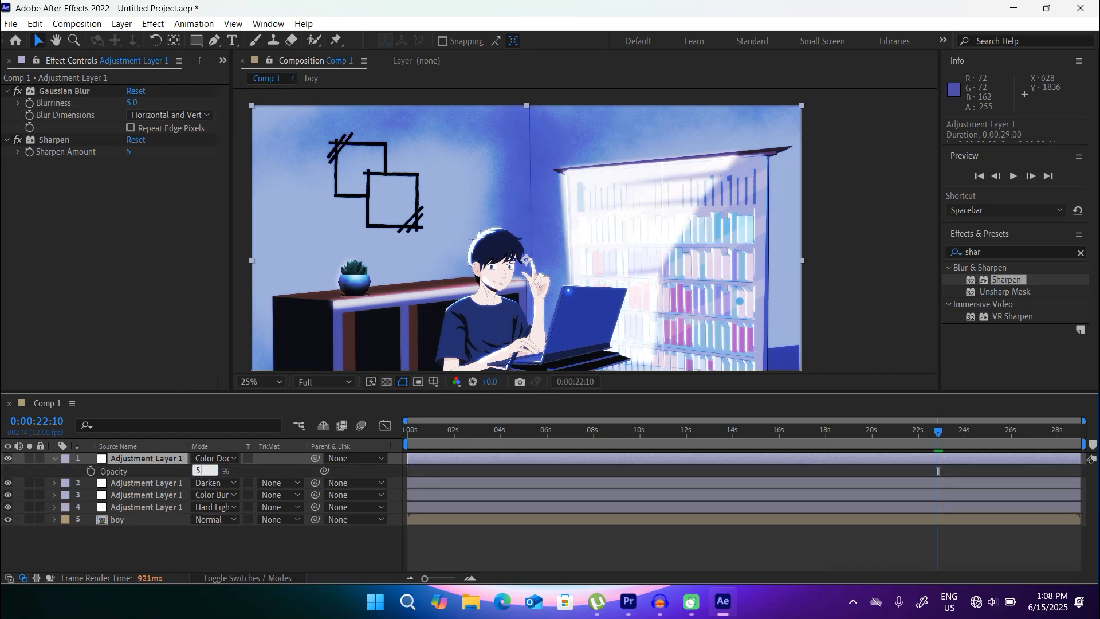
{"action": "key", "text": "Return"}
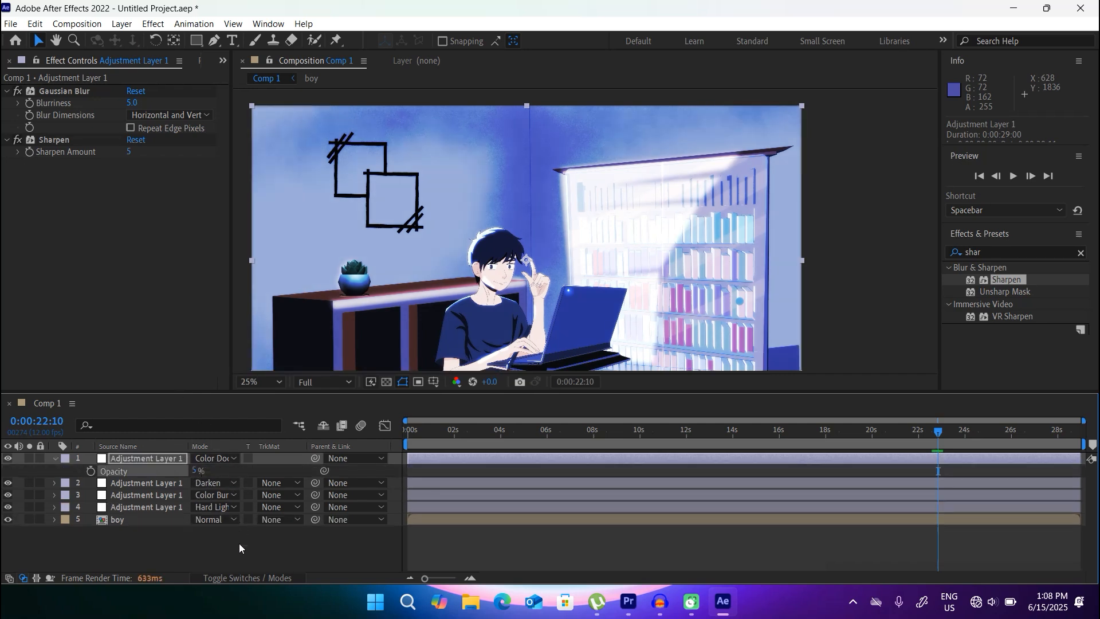
{"action": "left_click", "coordinate": [245, 568]}
{"action": "left_click", "coordinate": [55, 458]}
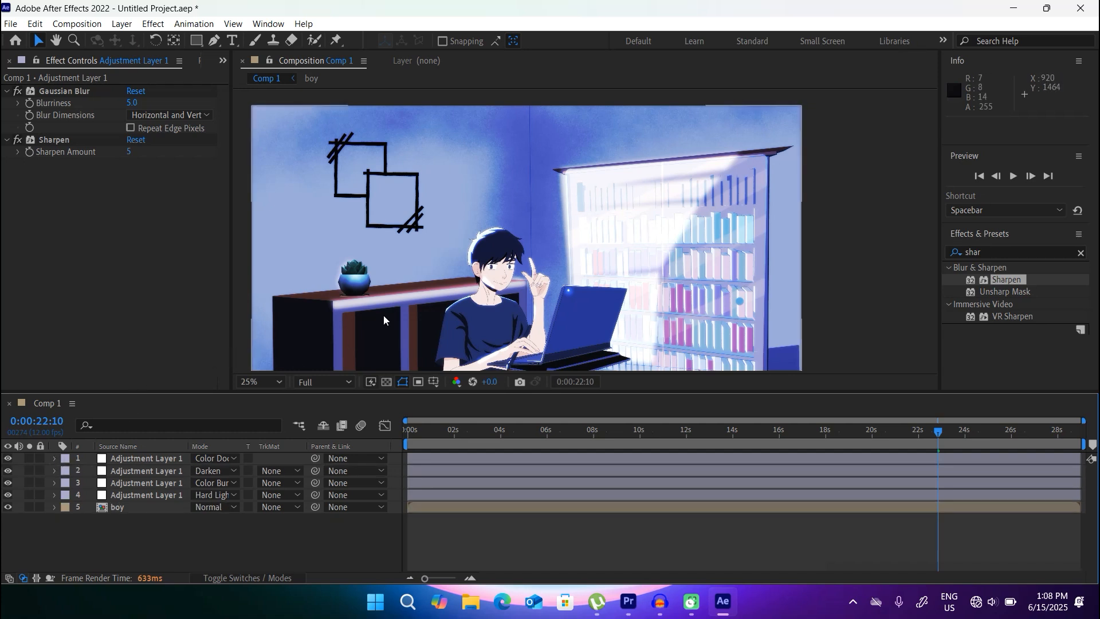
Inside the boy pre-comp, set the opacity of the blurred Shape Layer 1 light to 25%, and return to Comp 1.
{"action": "scroll", "coordinate": [520, 271], "scroll_direction": "up", "scroll_amount": 3}
{"action": "left_click_drag", "start_coordinate": [445, 272], "coordinate": [582, 126]}
{"action": "left_click_drag", "start_coordinate": [581, 172], "coordinate": [600, 161]}
{"action": "scroll", "coordinate": [601, 199], "scroll_direction": "down", "scroll_amount": 1}
{"action": "key", "text": "space"}
{"action": "left_click_drag", "start_coordinate": [600, 198], "coordinate": [587, 233]}
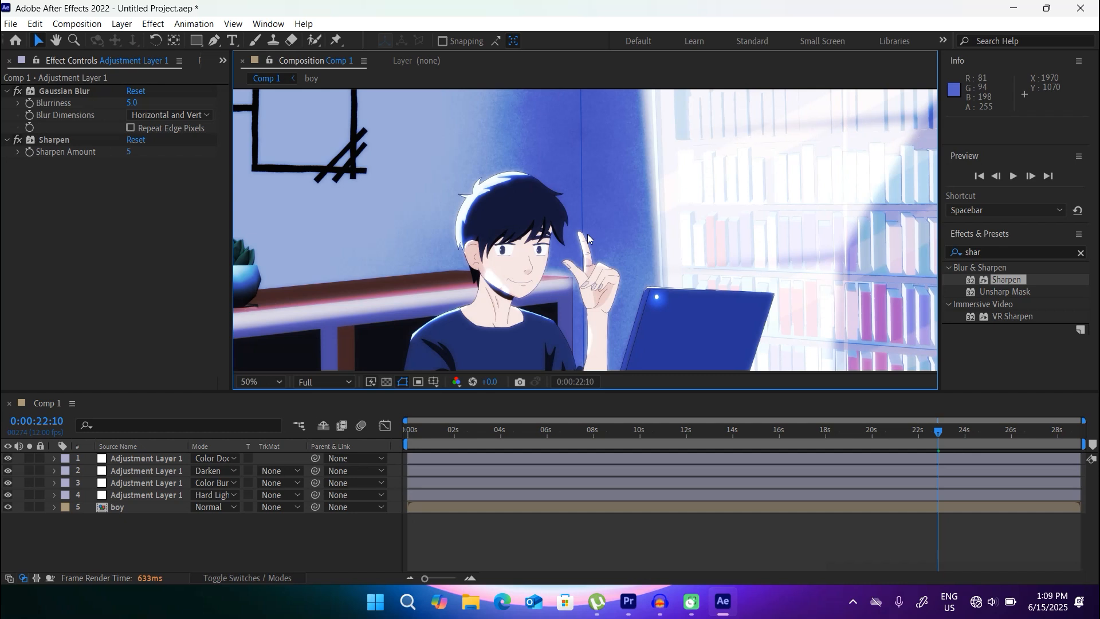
{"action": "double_click", "coordinate": [143, 508]}
{"action": "left_click", "coordinate": [158, 507]}
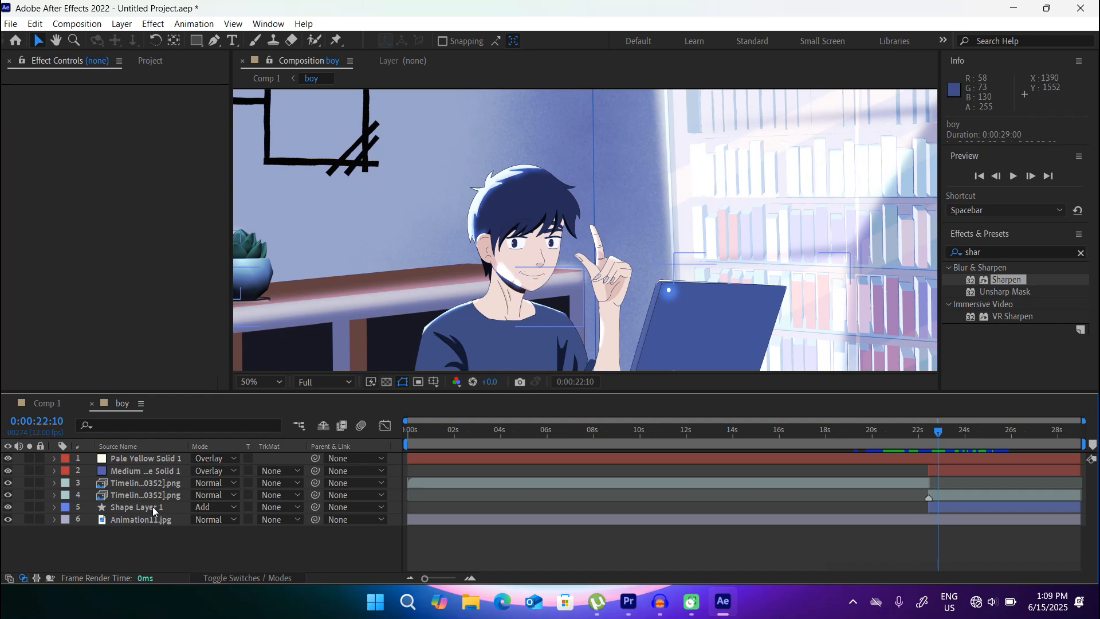
{"action": "left_click", "coordinate": [152, 507]}
{"action": "key", "text": "t"}
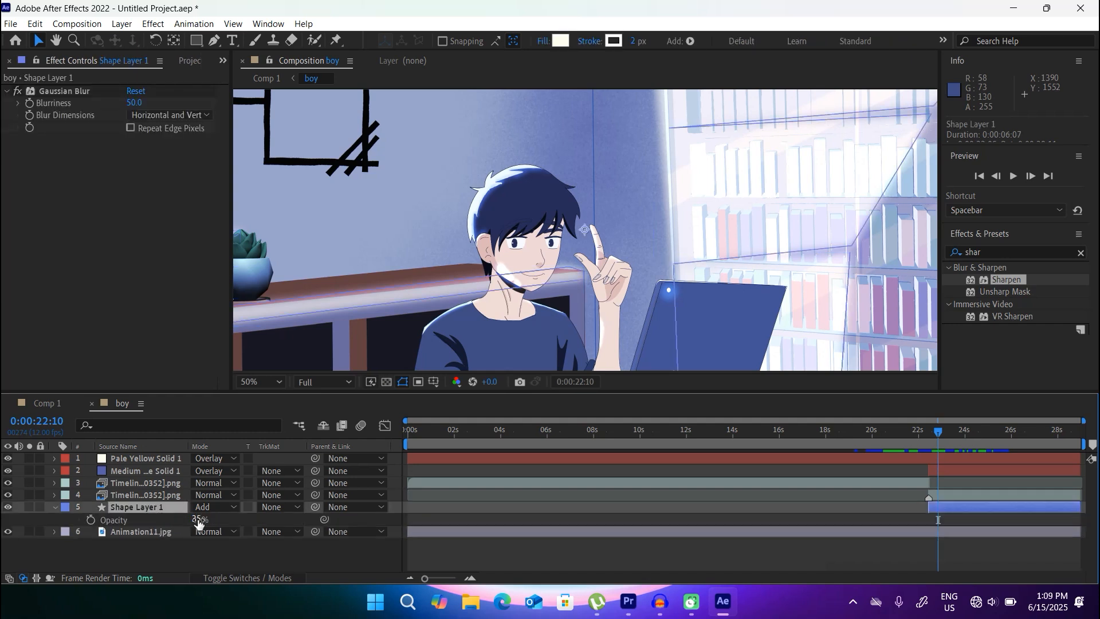
{"action": "type", "text": "25"}
{"action": "key", "text": "Return"}
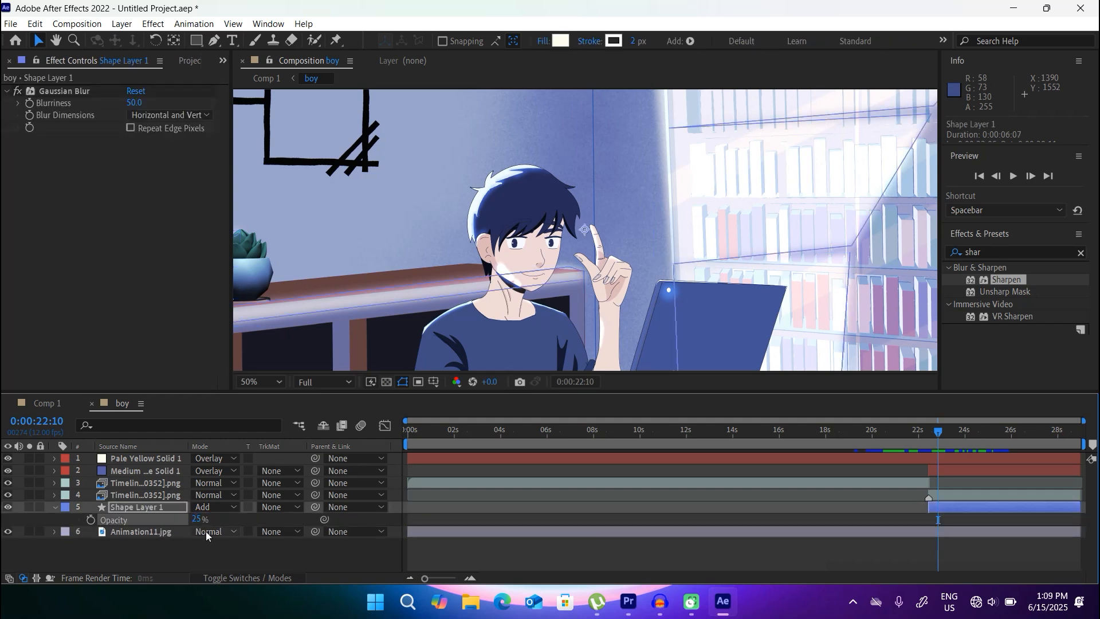
{"action": "left_click", "coordinate": [50, 403]}
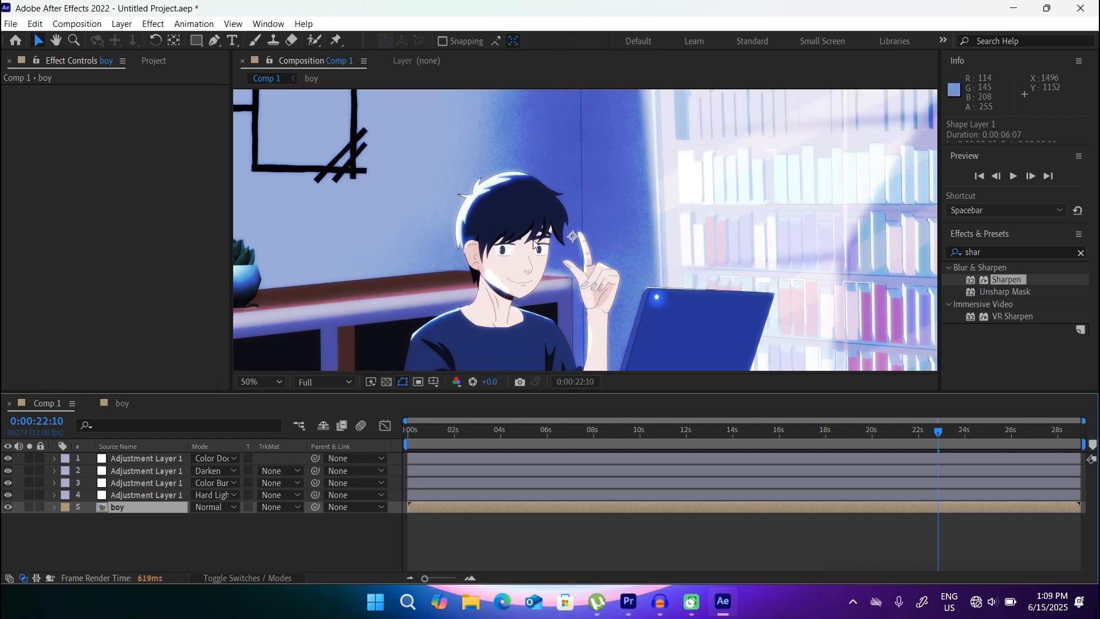
Check the softened light on the bookshelf, and preview the graded composition from 0:00:03:03.
{"action": "scroll", "coordinate": [623, 226], "scroll_direction": "down", "scroll_amount": 2}
{"action": "scroll", "coordinate": [625, 230], "scroll_direction": "up", "scroll_amount": 2}
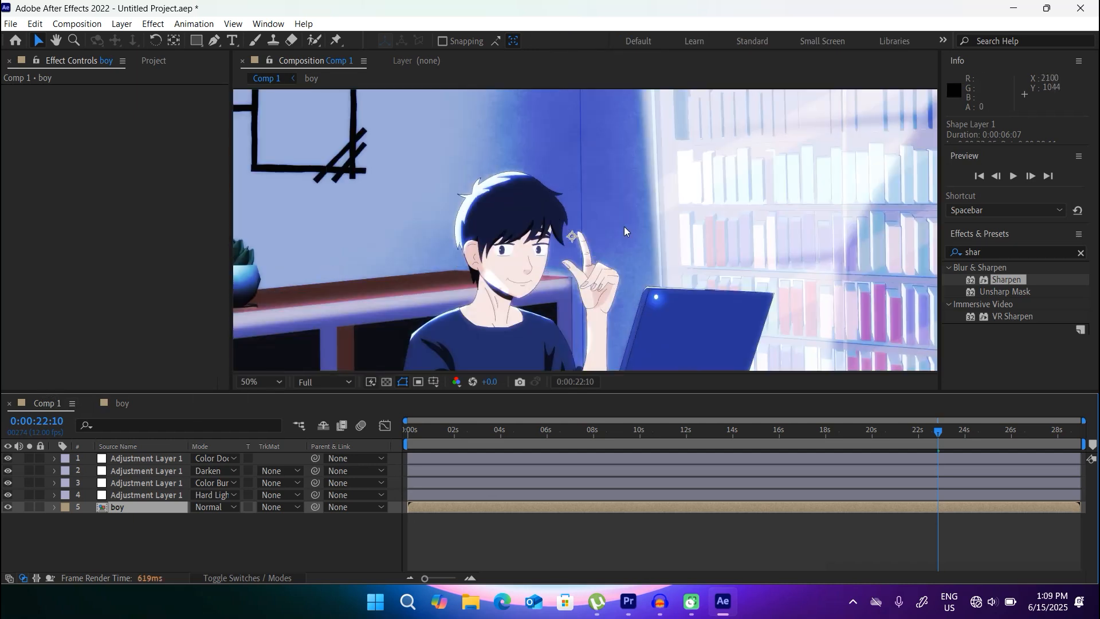
{"action": "scroll", "coordinate": [619, 227], "scroll_direction": "down", "scroll_amount": 2}
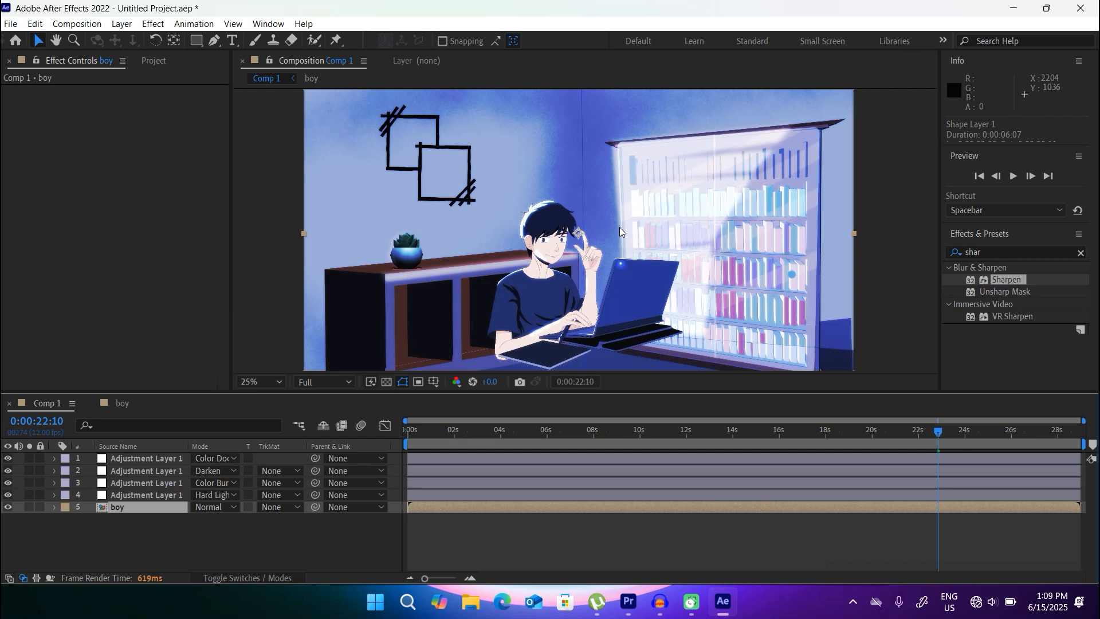
{"action": "left_click_drag", "start_coordinate": [946, 435], "coordinate": [439, 428]}
{"action": "left_click", "coordinate": [482, 431]}
{"action": "key", "text": "period"}
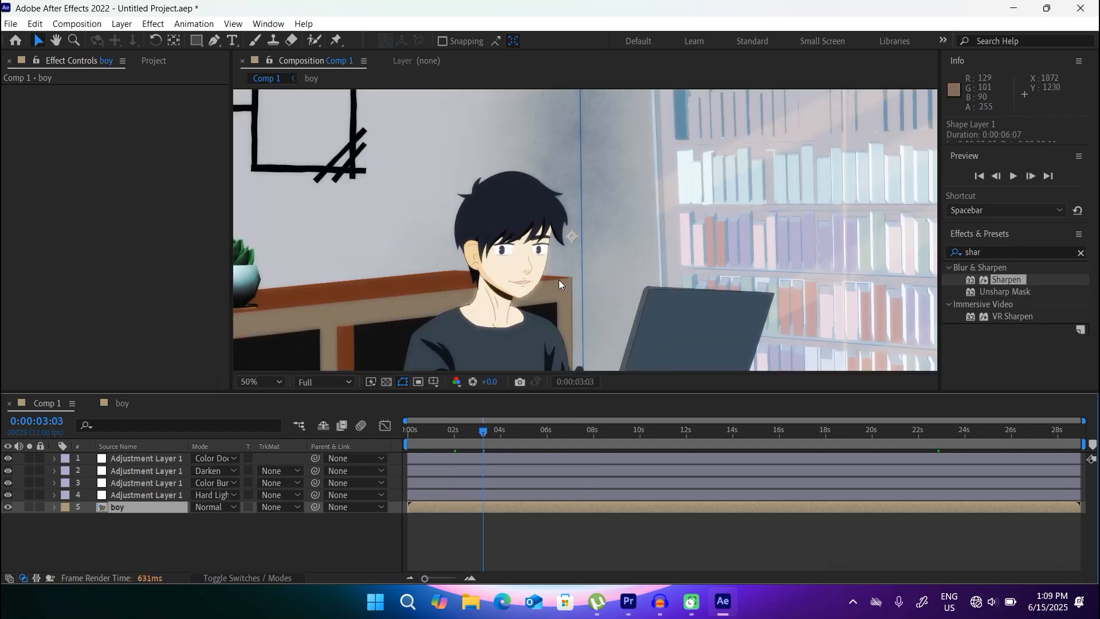
{"action": "key", "text": "space"}
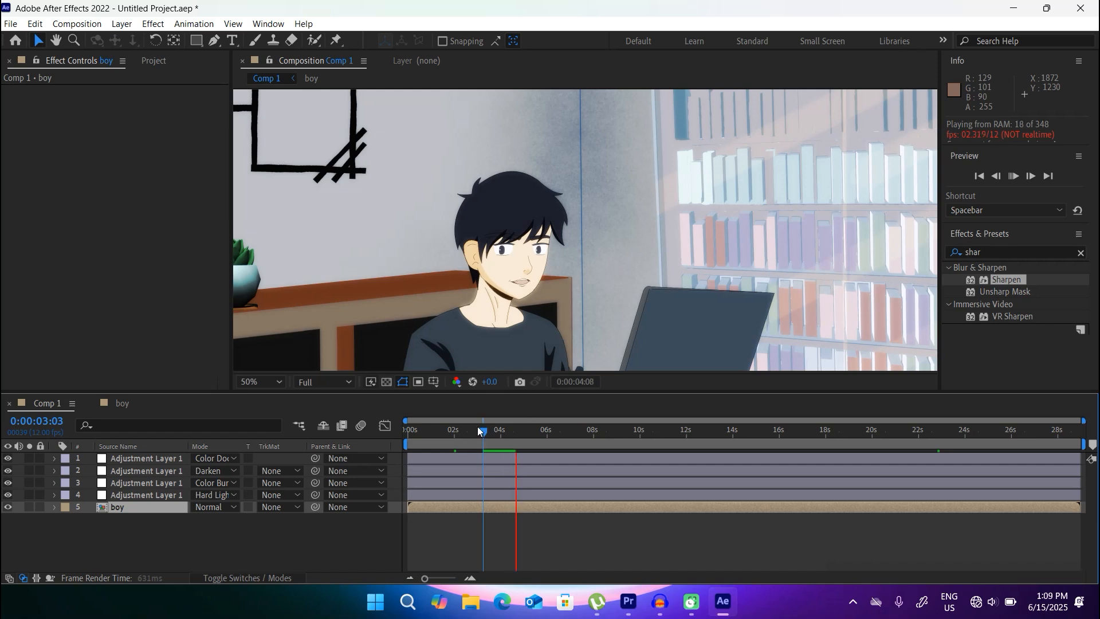
Preview the composition from 0:00:19:00, examining the change to blue lighting both close up and in the full frame.
{"action": "left_click_drag", "start_coordinate": [480, 431], "coordinate": [851, 432]}
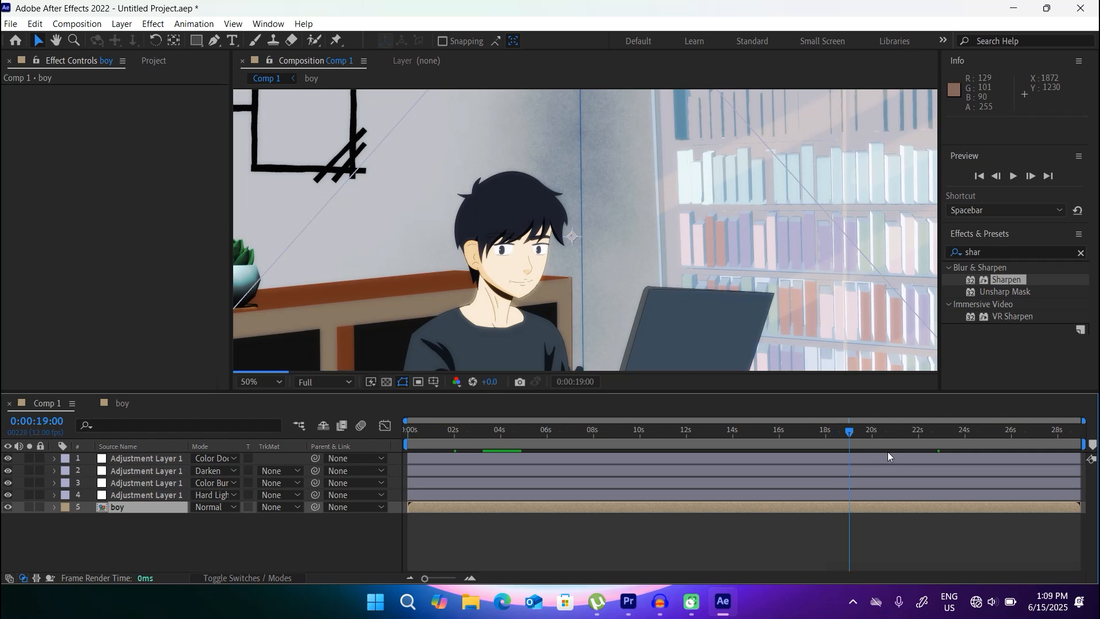
{"action": "key", "text": "space"}
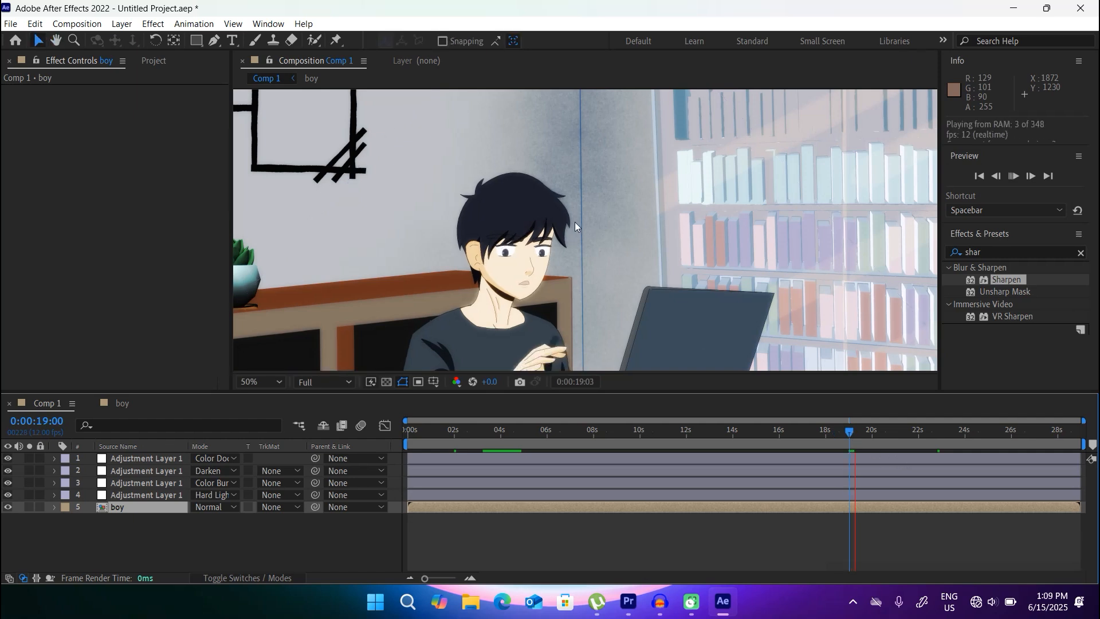
{"action": "scroll", "coordinate": [575, 221], "scroll_direction": "down", "scroll_amount": 2}
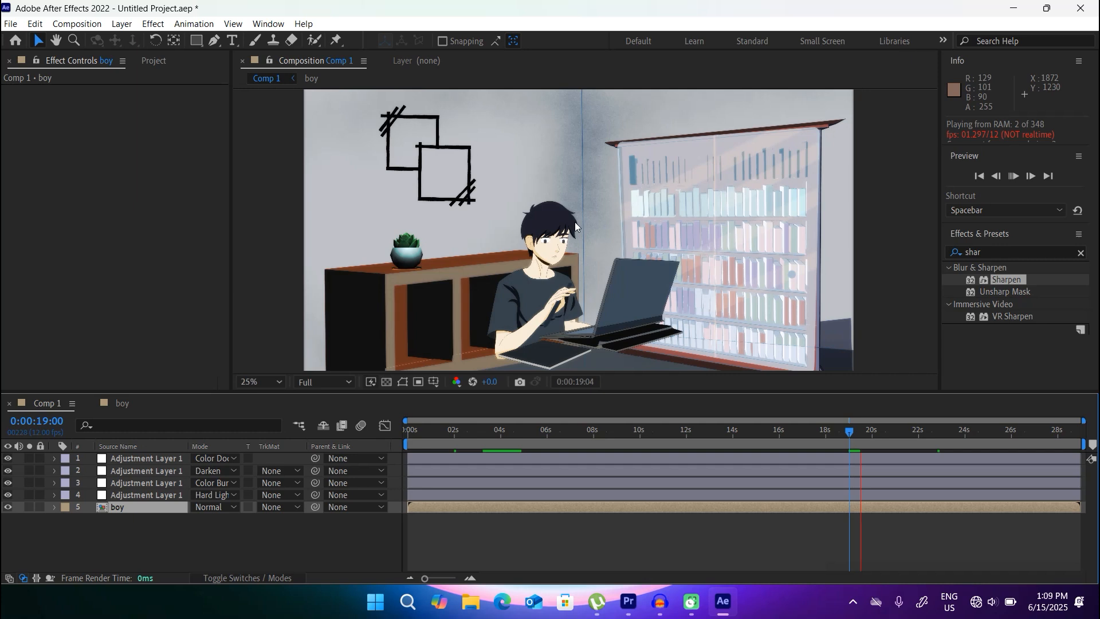
{"action": "scroll", "coordinate": [575, 222], "scroll_direction": "up", "scroll_amount": 2}
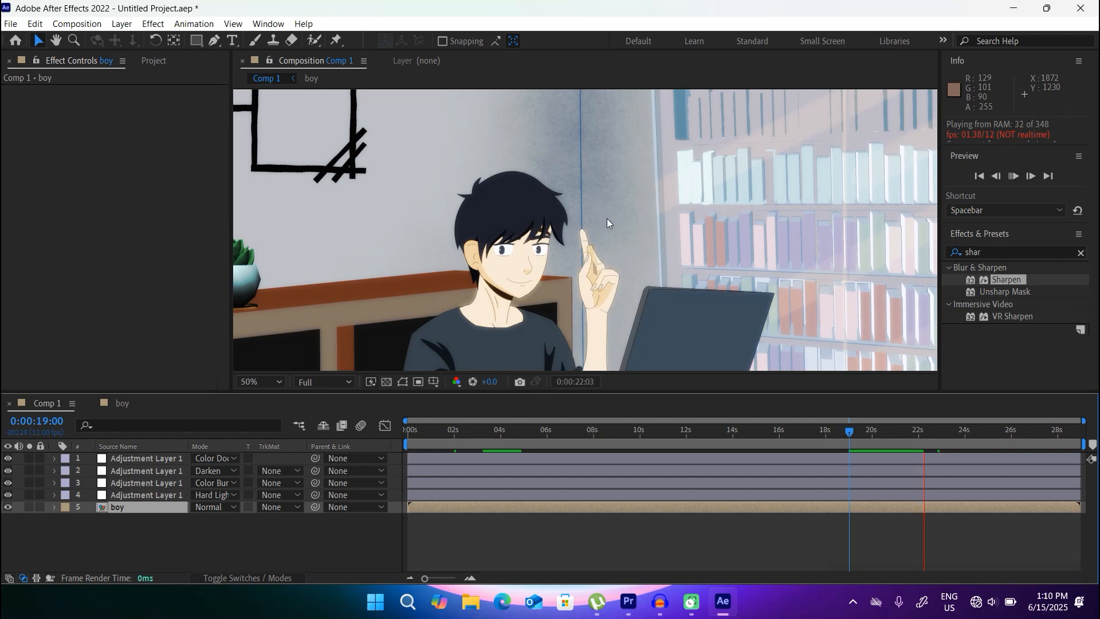
{"action": "scroll", "coordinate": [606, 218], "scroll_direction": "down", "scroll_amount": 2}
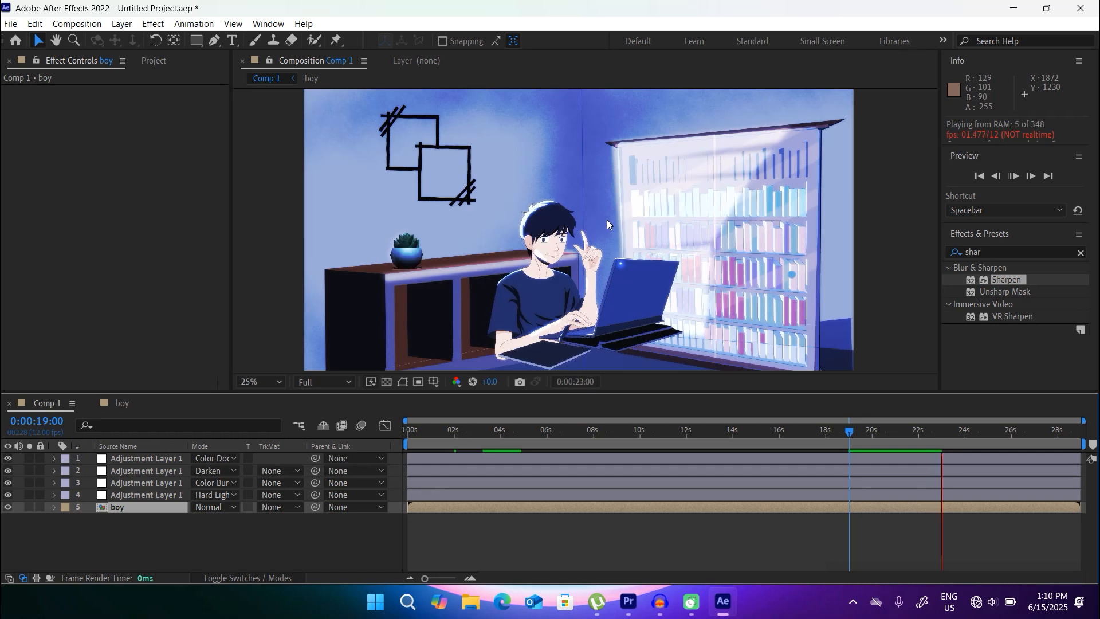
{"action": "scroll", "coordinate": [607, 219], "scroll_direction": "up", "scroll_amount": 2}
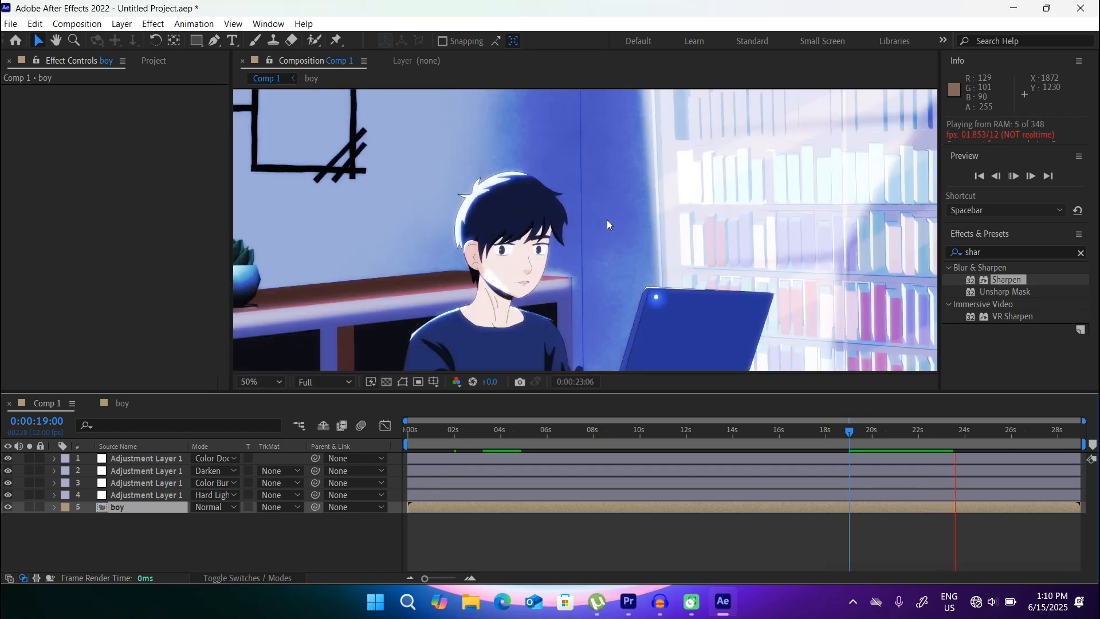